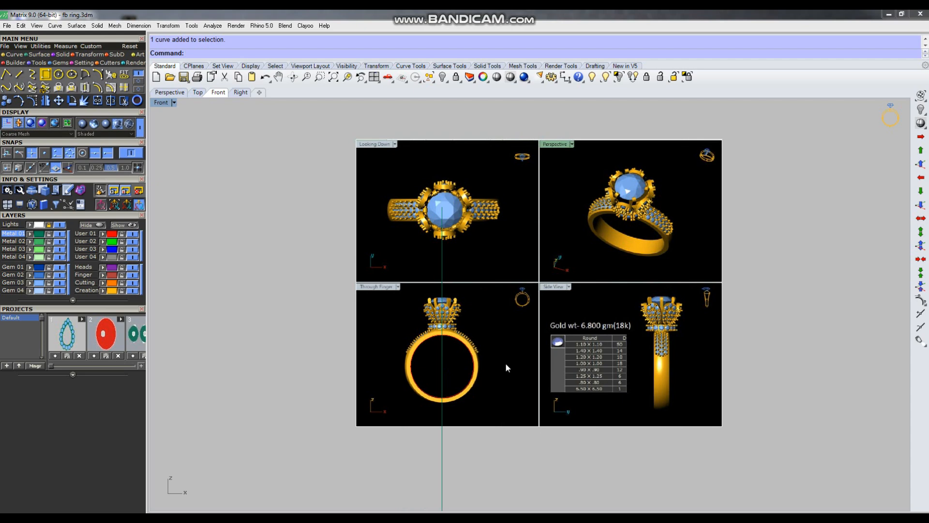
Measure the diameter of the finger circle in the Through Finger view of the reference picture with a diameter dimension.
right_drag(422, 368, 457, 352)
scroll(513, 352, up, 4)
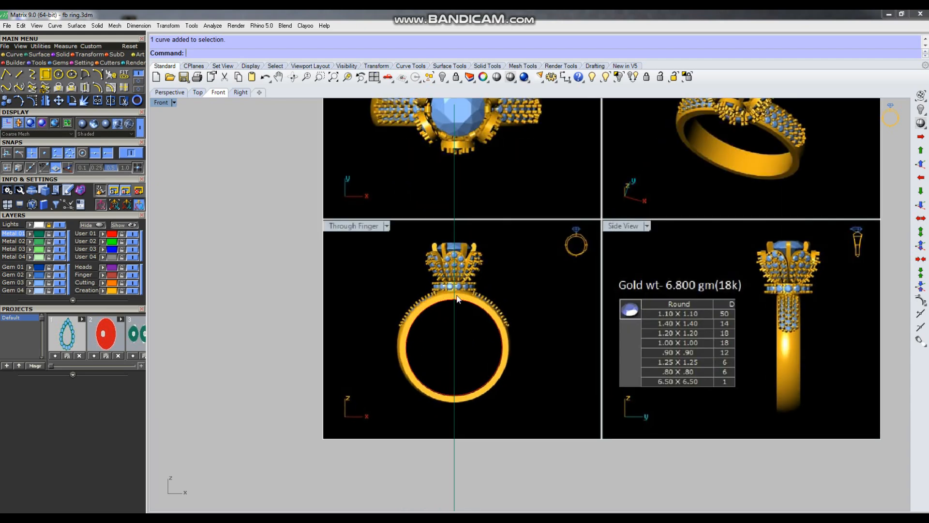
scroll(414, 351, down, 4)
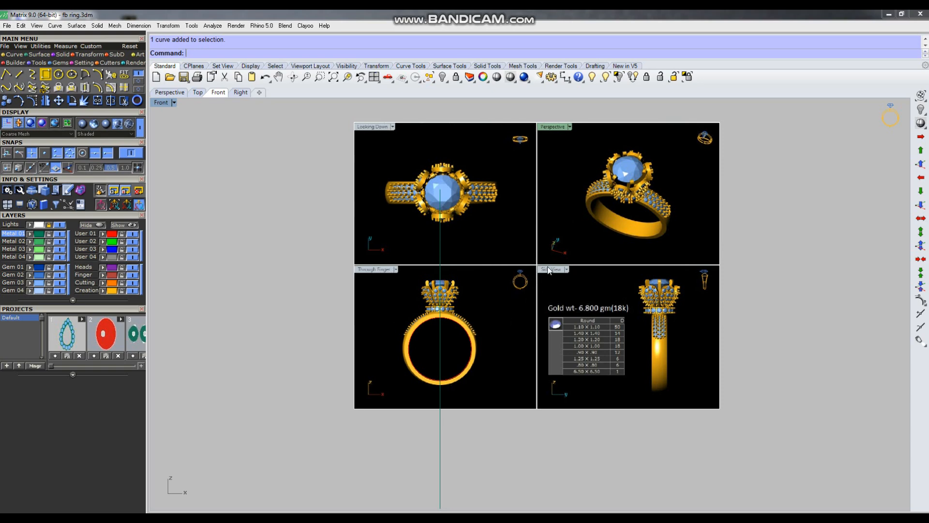
scroll(466, 309, up, 2)
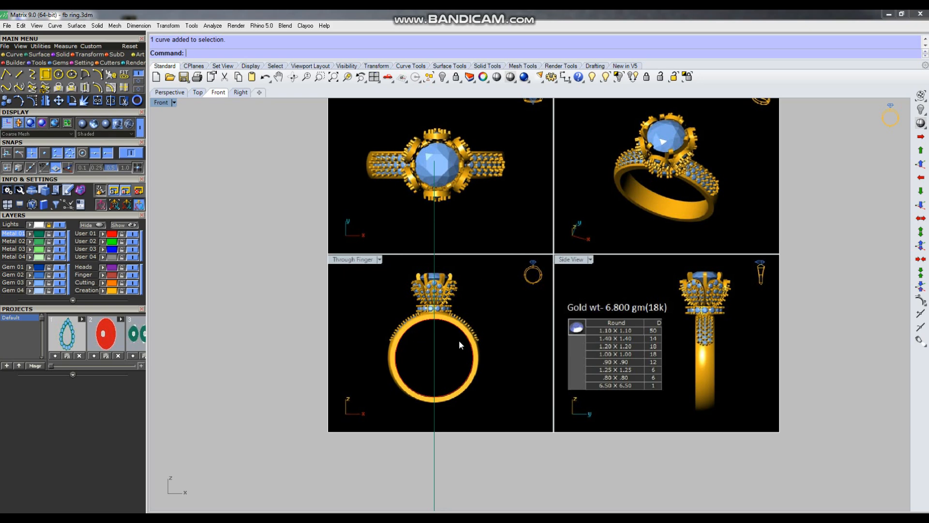
scroll(459, 340, up, 2)
text(dd)
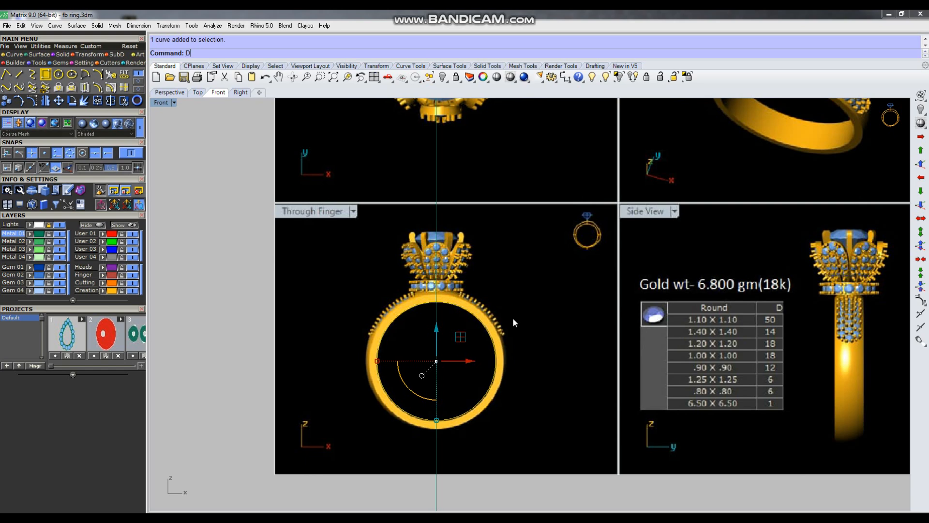
key(Return)
scroll(514, 312, up, 2)
key(Escape)
scroll(485, 389, down, 5)
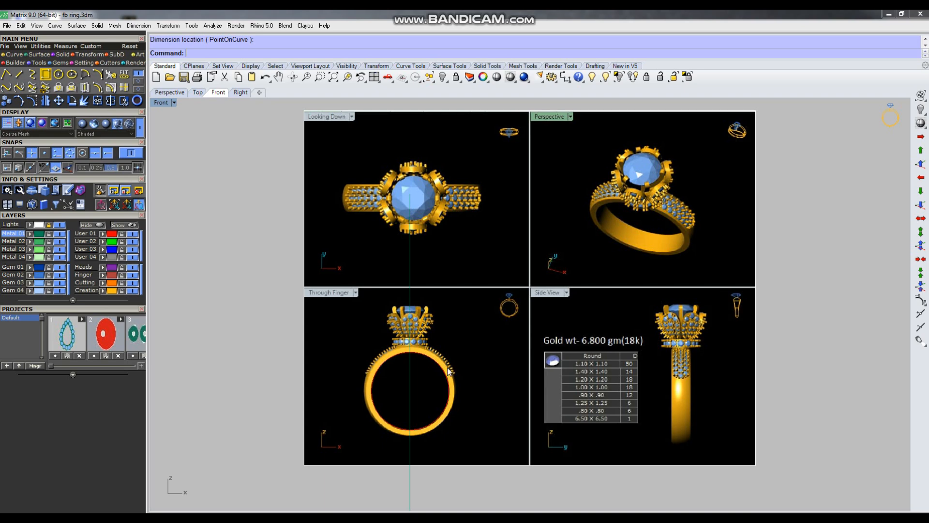
Hide the User 01 layer that holds the finger circle.
click(132, 234)
right_drag(469, 263, 461, 286)
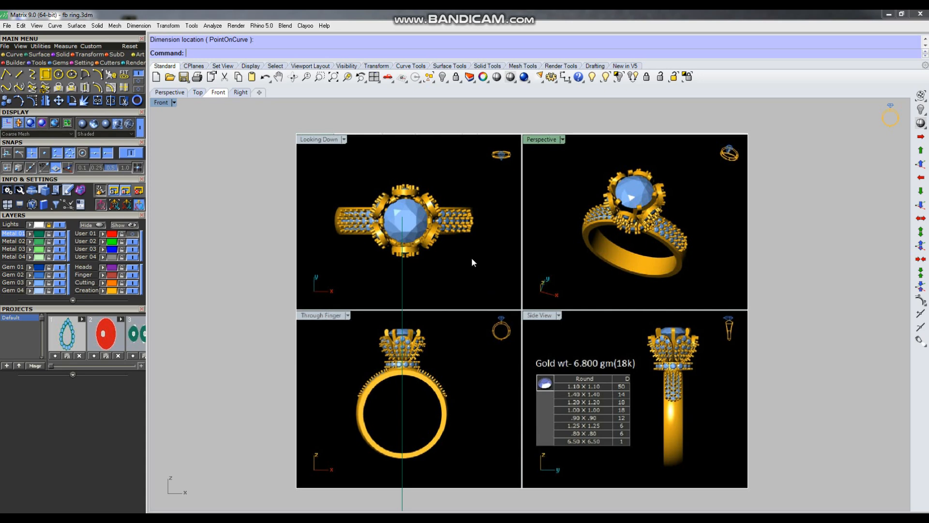
scroll(410, 222, up, 2)
scroll(400, 378, up, 2)
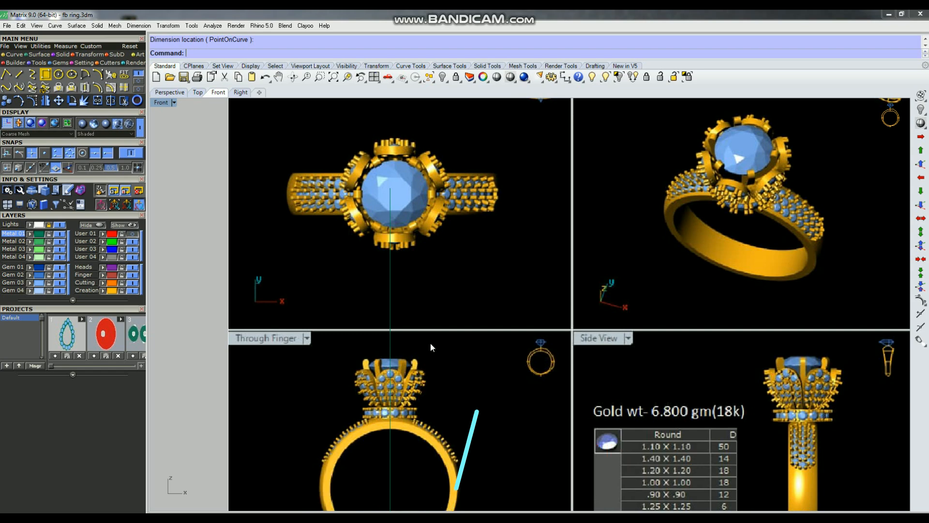
Measure the width of the centre stone in the Through Finger reference view with a linear dimension.
click(565, 76)
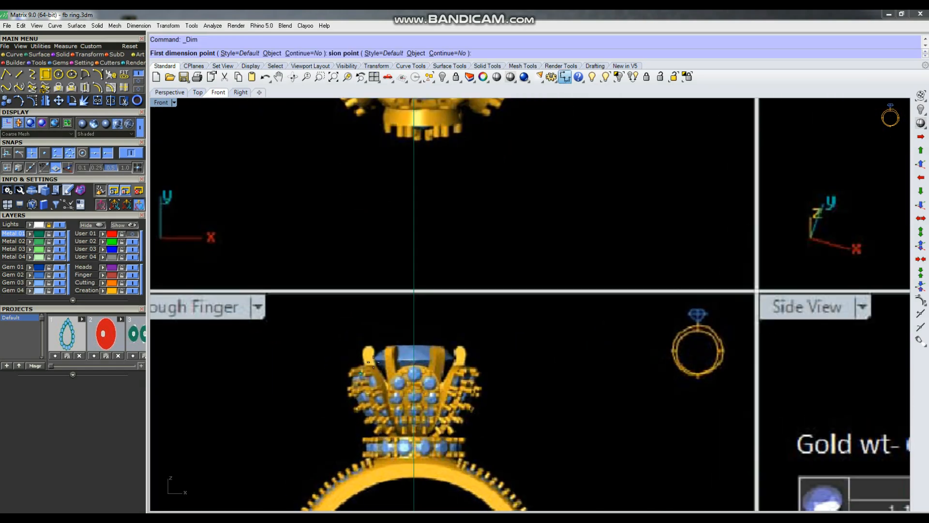
click(378, 350)
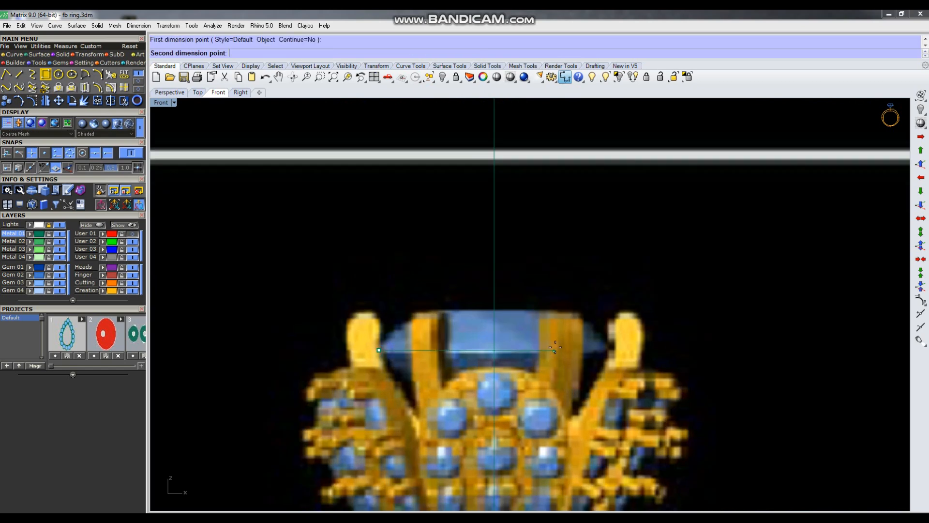
click(609, 348)
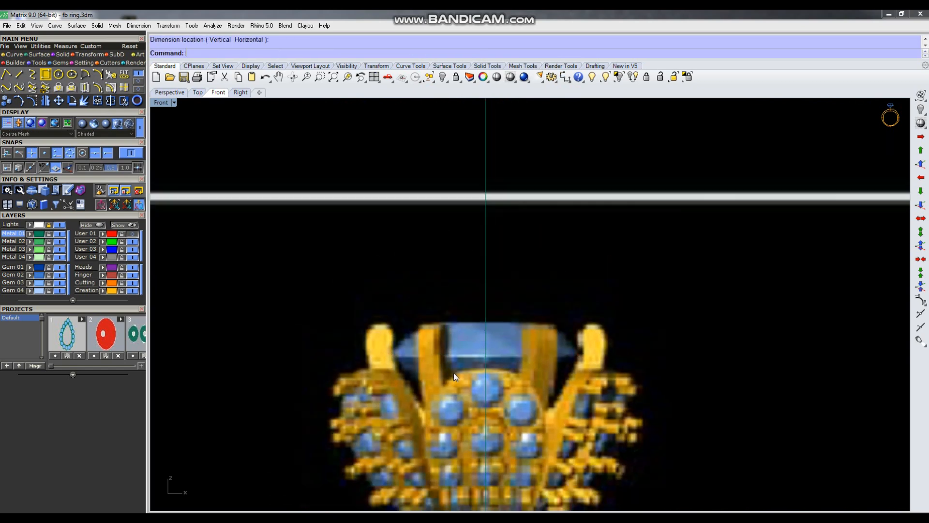
scroll(454, 373, down, 8)
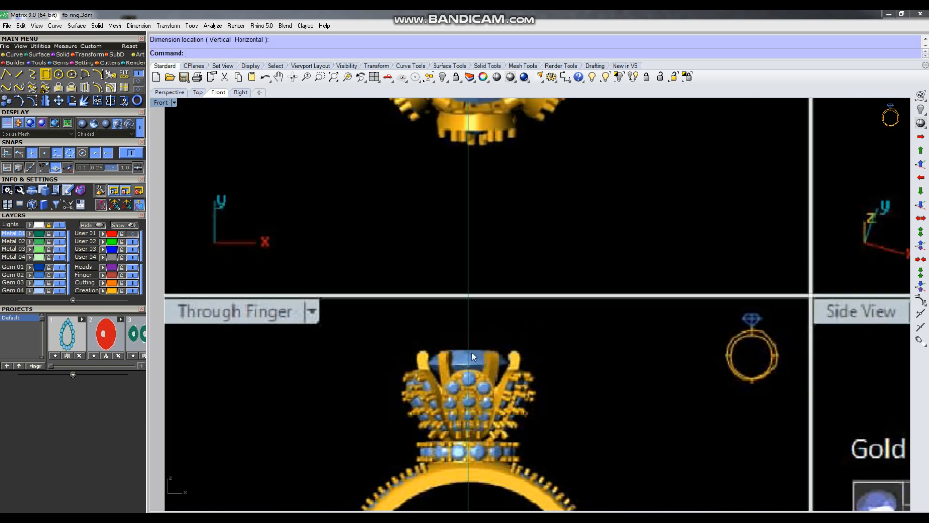
scroll(394, 264, down, 4)
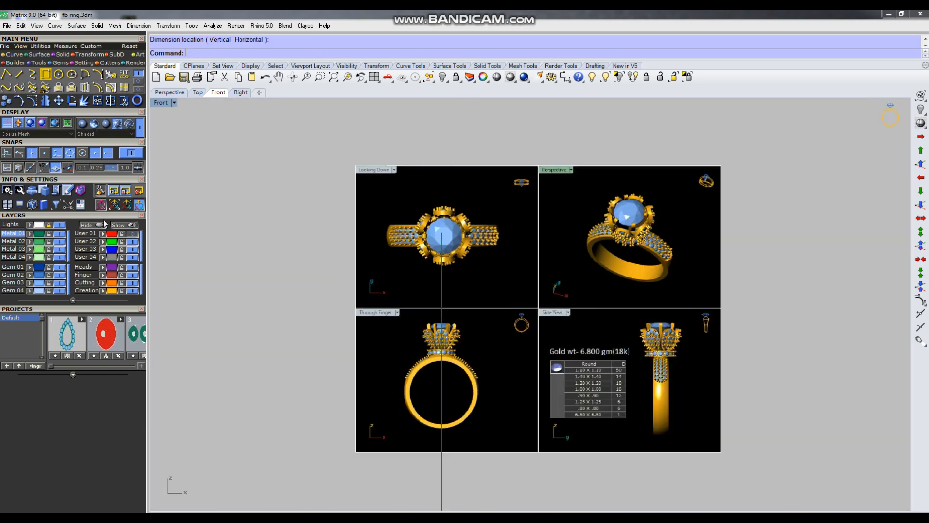
Hide the reference picture on the Lights layer and load a 6 mm round diamond with the Gem Loader.
click(61, 225)
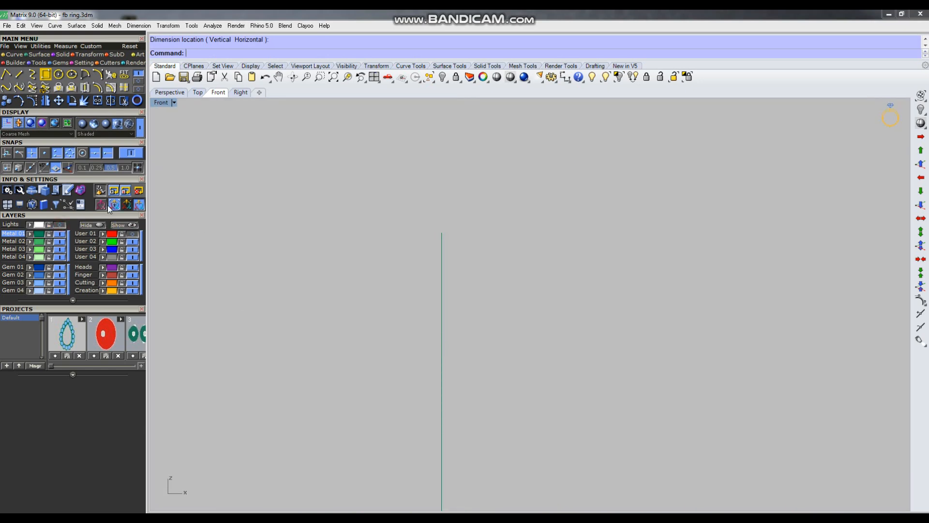
click(59, 63)
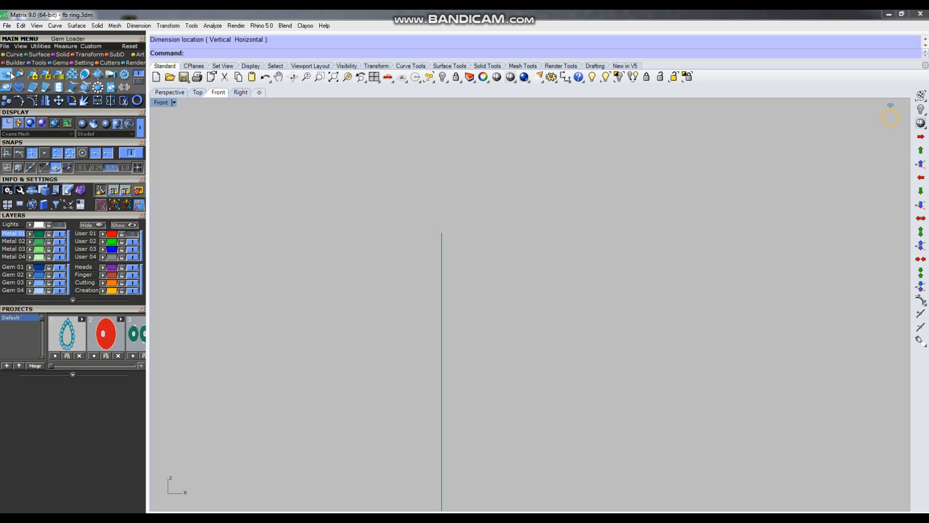
click(7, 74)
click(67, 441)
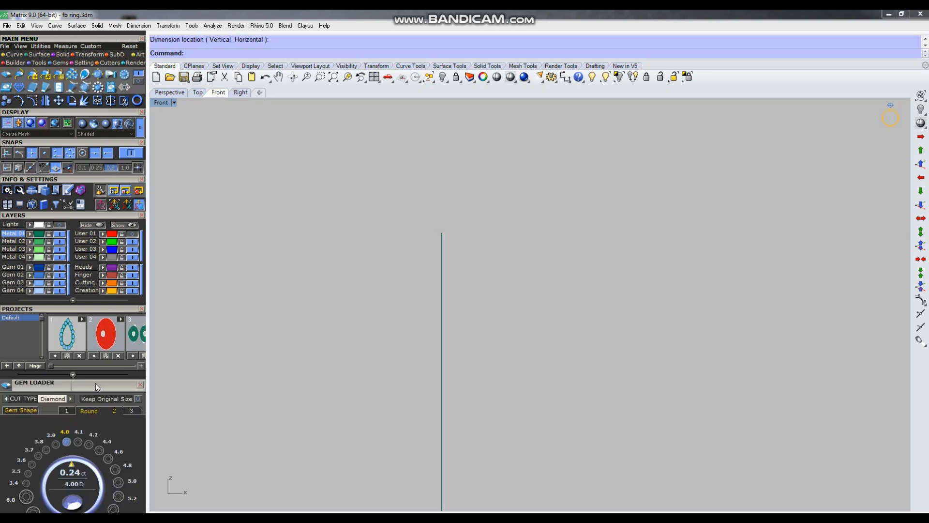
drag(95, 382, 93, 246)
click(77, 398)
click(535, 404)
scroll(472, 409, up, 7)
scroll(493, 408, down, 5)
Show the reference picture again and move the diamond straight up onto the centre stone of the Through Finger view.
click(48, 88)
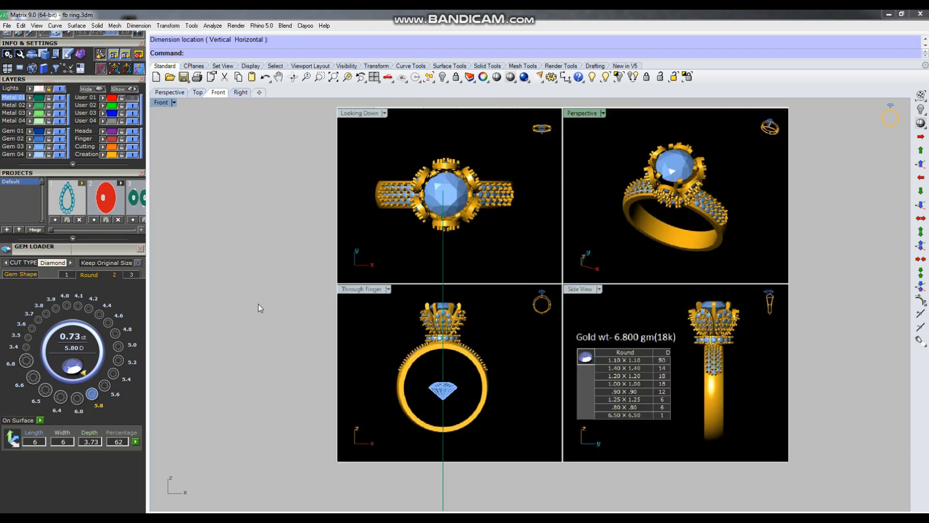
scroll(451, 417, up, 4)
click(436, 372)
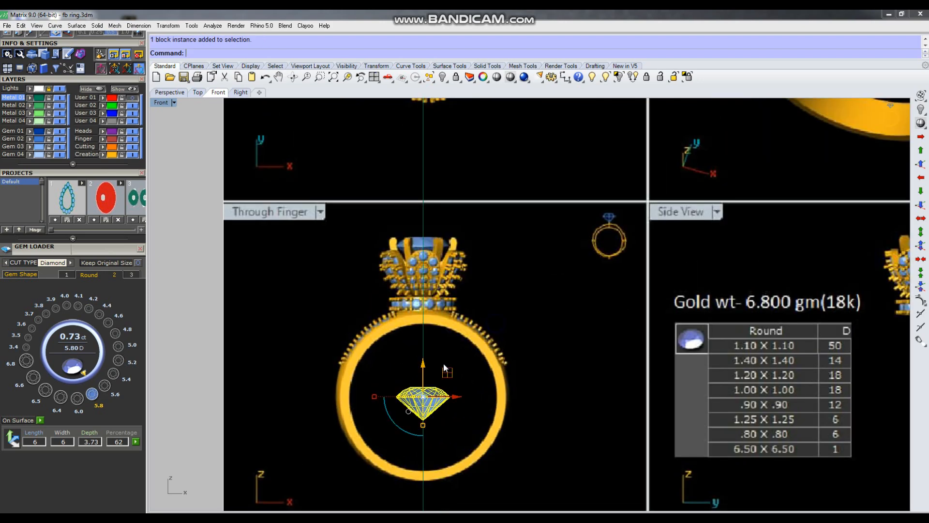
scroll(422, 371, up, 2)
drag(423, 371, 434, 217)
click(548, 339)
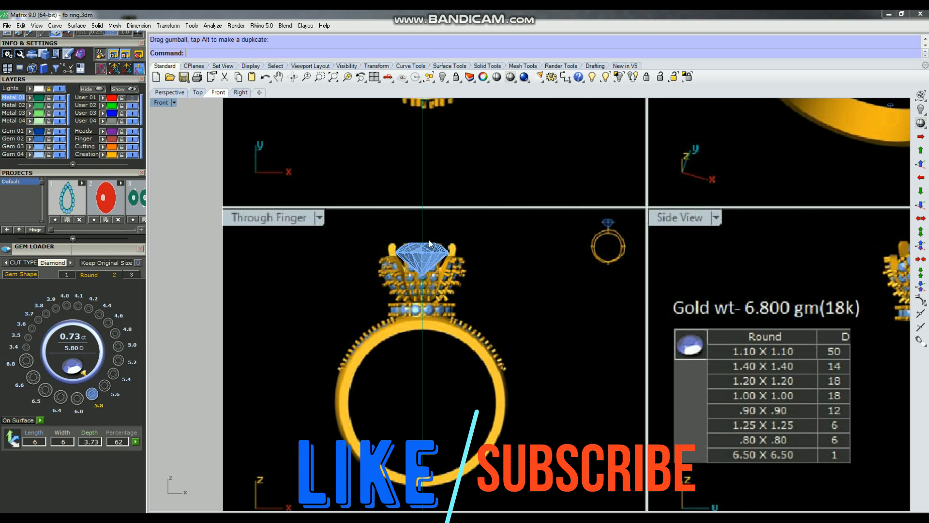
Draw a straight line from the centre axis at the head's stone band up to the outer prong tip beside the diamond.
scroll(429, 239, up, 4)
right_drag(440, 294, 470, 314)
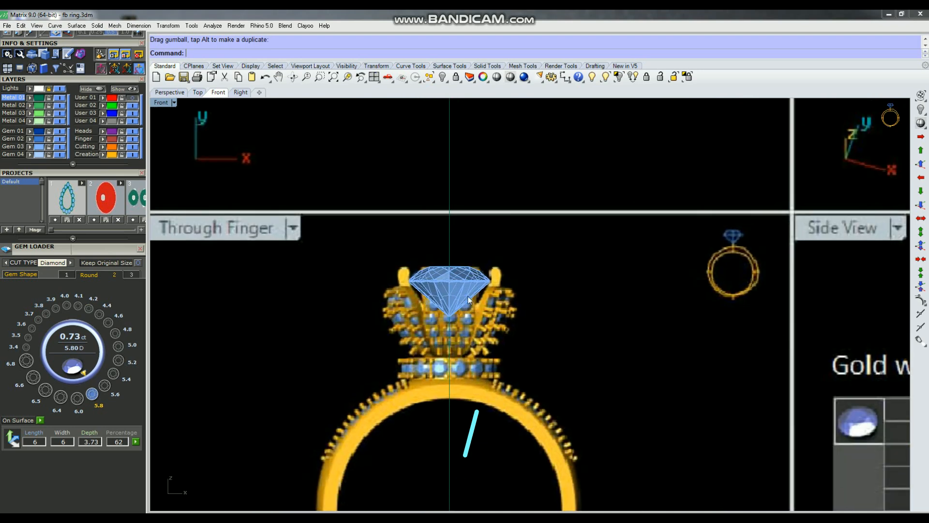
text(l)
key(Return)
scroll(475, 358, up, 4)
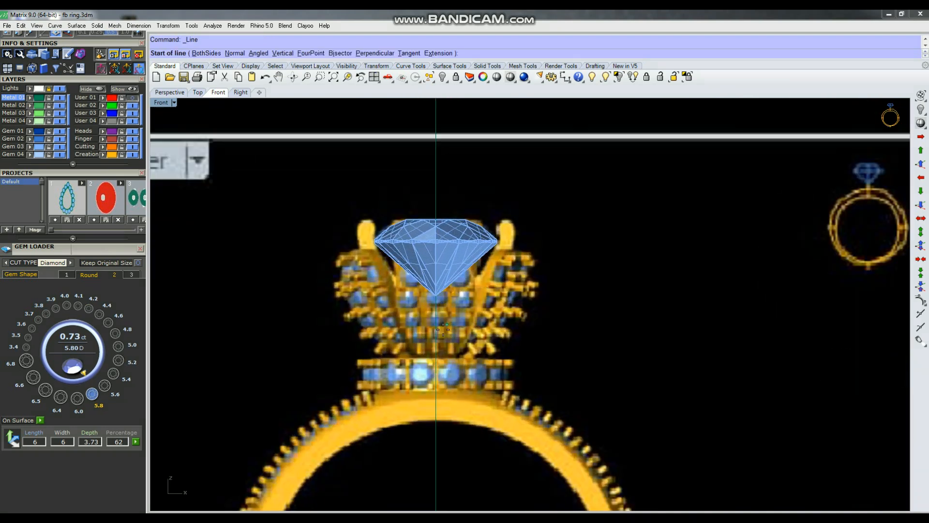
click(436, 369)
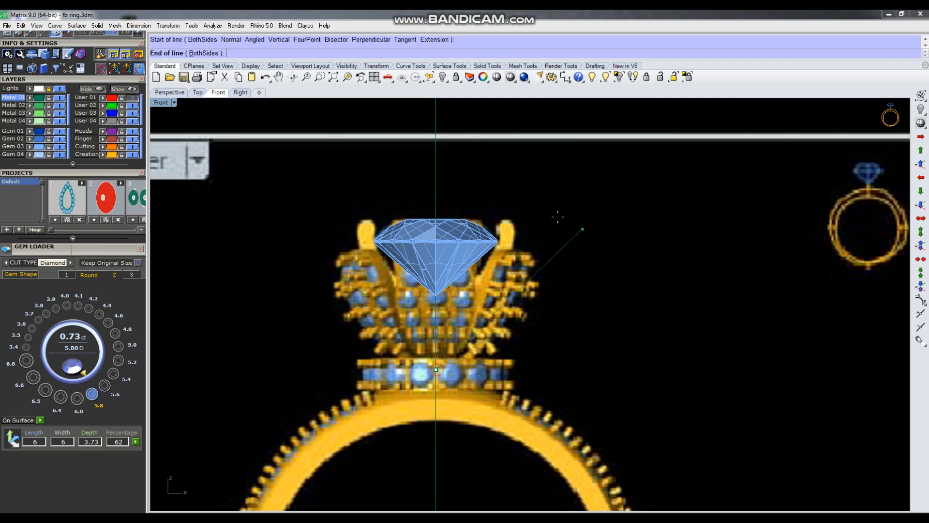
scroll(552, 217, up, 2)
scroll(497, 217, up, 1)
click(492, 215)
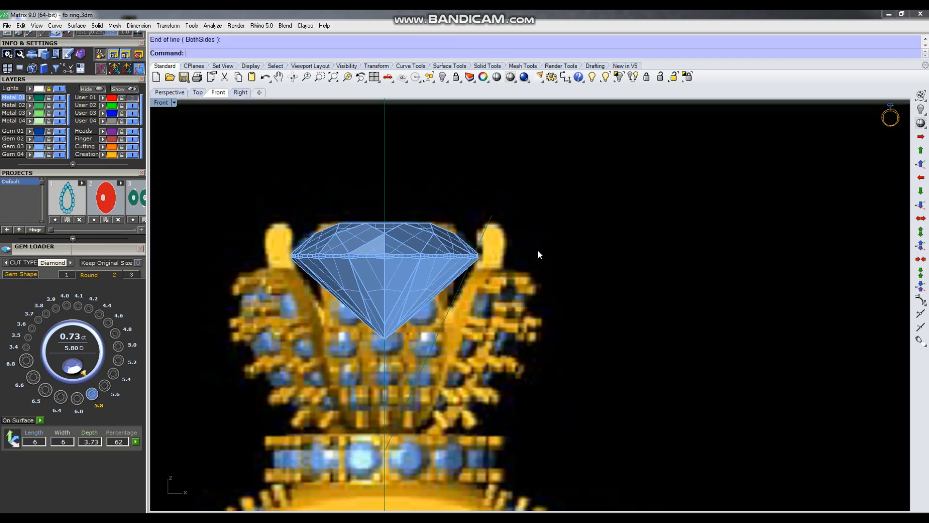
Hide the reference picture, rebuild the slanted prong line with 7 points at degree 3, and show its control points.
click(60, 89)
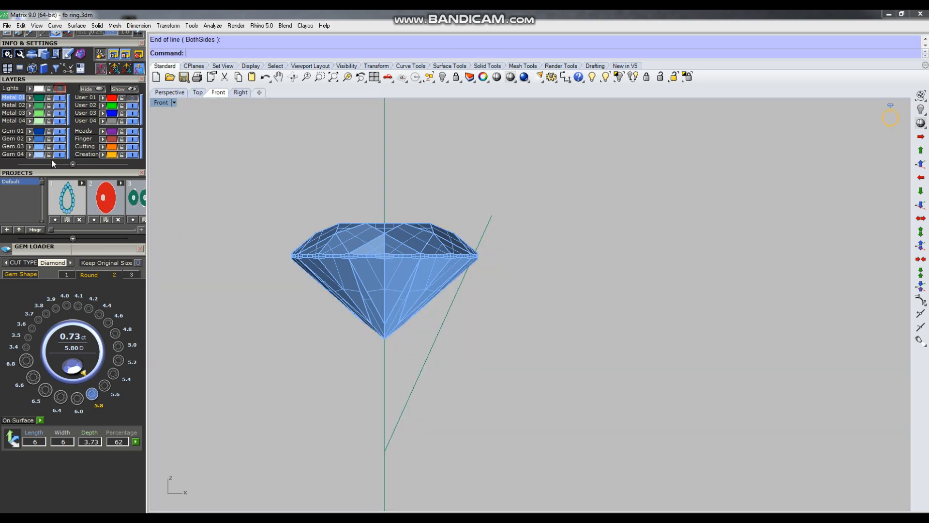
click(432, 345)
text(rb)
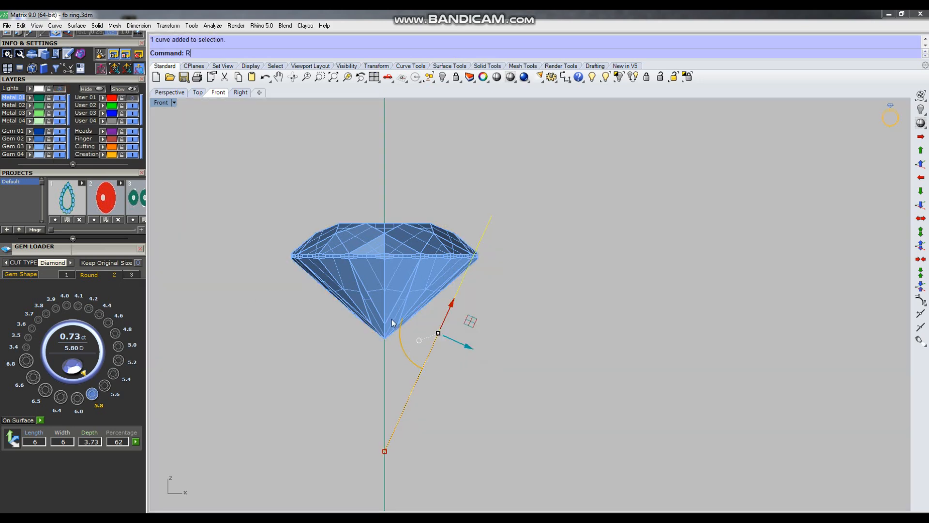
key(Return)
click(733, 167)
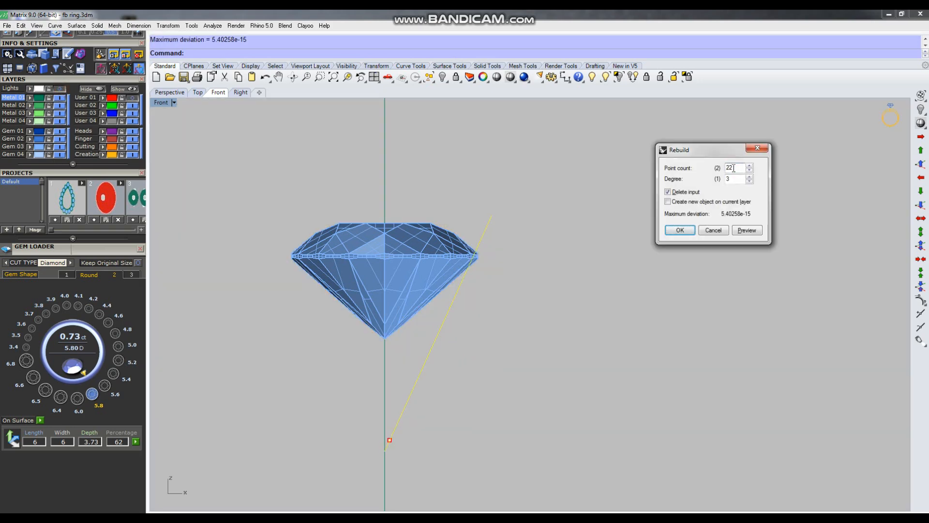
key(BackSpace)
text(7)
click(681, 230)
key(F10)
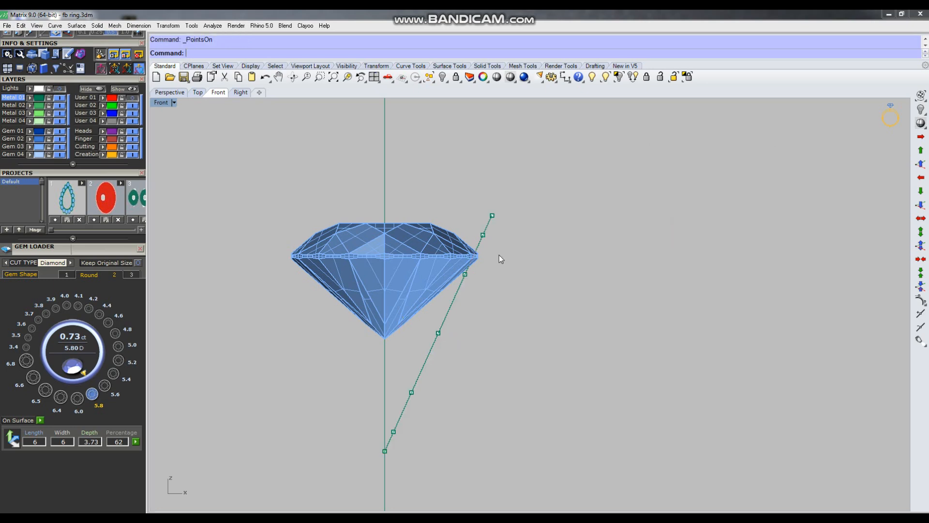
Rotate the prong line's top control point about the point below it until the tip stands nearly upright.
scroll(499, 244, up, 3)
drag(441, 156, 489, 193)
text(r)
key(Return)
click(460, 229)
click(617, 311)
click(641, 232)
click(564, 310)
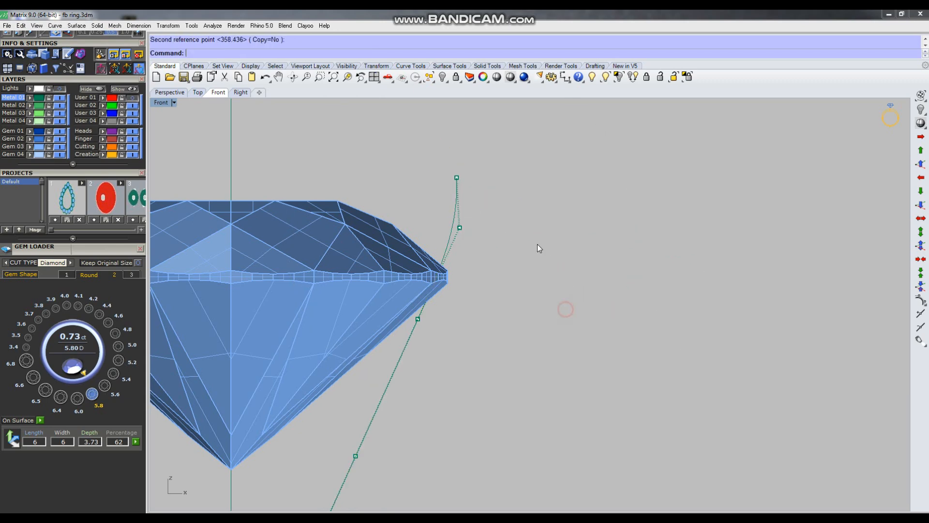
Shift the upper control points of the prong curve outward so that it runs along the diamond's girdle edge.
right_drag(412, 356, 455, 318)
drag(478, 292, 504, 296)
click(546, 318)
scroll(560, 234, down, 2)
scroll(561, 255, up, 3)
drag(536, 171, 575, 233)
click(582, 233)
drag(562, 195, 560, 208)
drag(579, 239, 581, 239)
click(591, 272)
Lower the top control point of the prong curve to shorten its tip beside the diamond's crown.
click(541, 172)
click(550, 175)
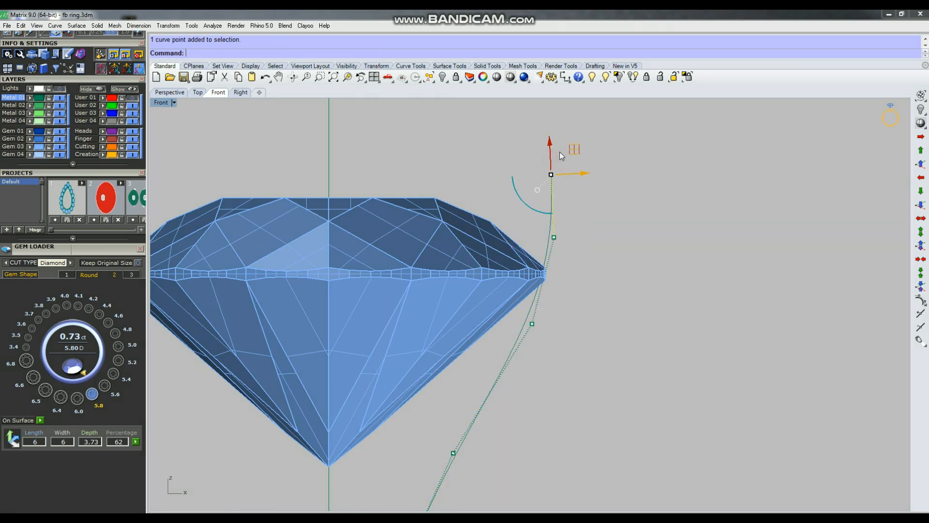
drag(552, 144, 553, 173)
drag(577, 202, 578, 201)
click(612, 209)
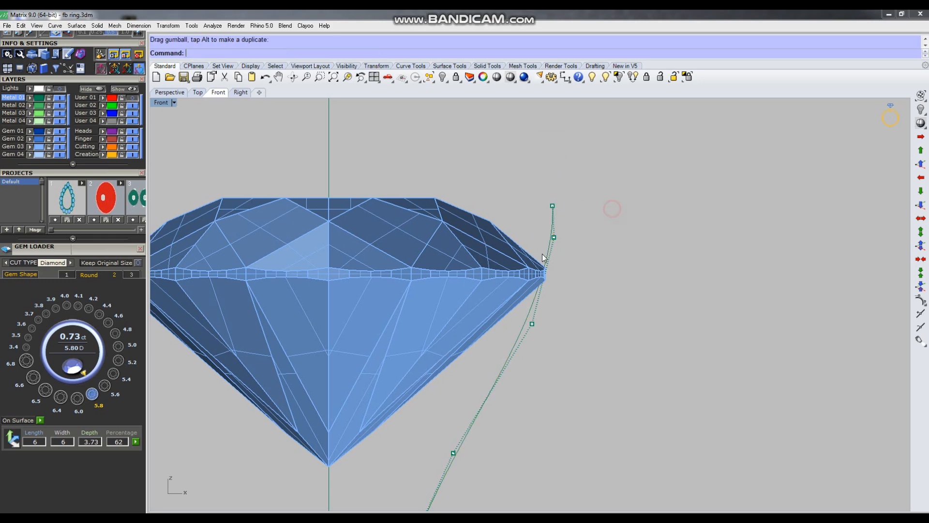
Nudge the control points below the girdle to smooth the prong curve's lower run, and turn the control points off.
scroll(543, 254, down, 6)
scroll(517, 346, up, 5)
click(521, 309)
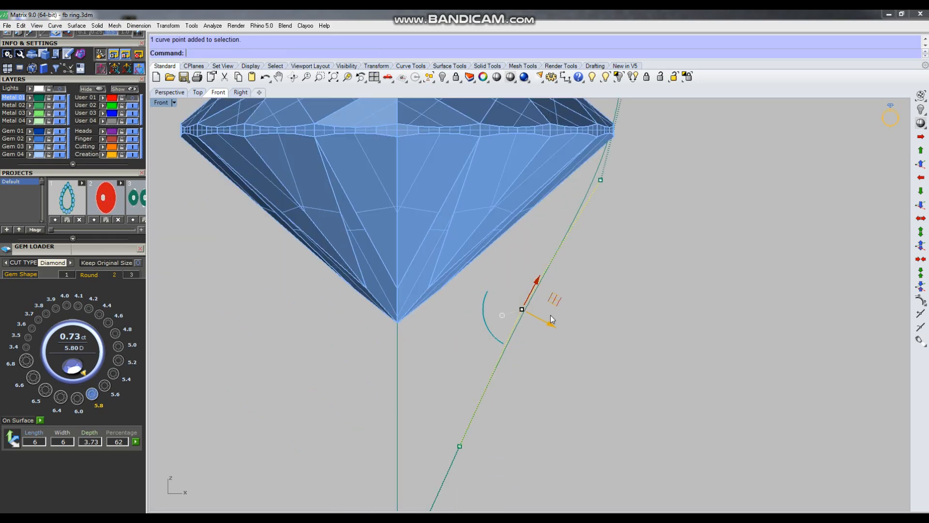
drag(549, 322, 544, 367)
click(606, 300)
scroll(600, 265, down, 6)
scroll(531, 365, up, 8)
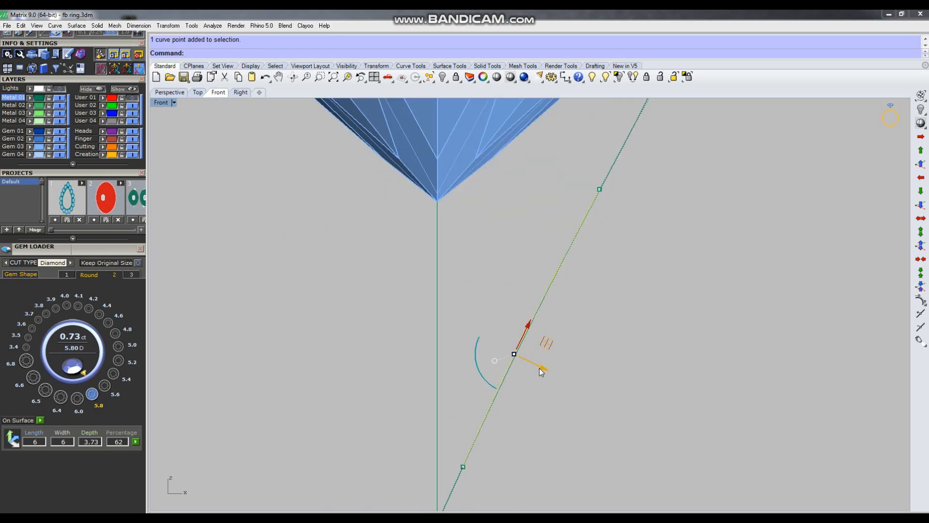
click(633, 367)
scroll(597, 366, down, 3)
scroll(597, 366, down, 6)
key(Escape)
Rebuild the prong curve with the same settings and offset it outward, away from the diamond, by 0.9 mm.
drag(600, 373, 575, 338)
text(rb)
key(Return)
key(Return)
right_drag(634, 353, 608, 328)
text(o)
key(Return)
text(.9)
key(Return)
click(609, 336)
scroll(611, 312, down, 2)
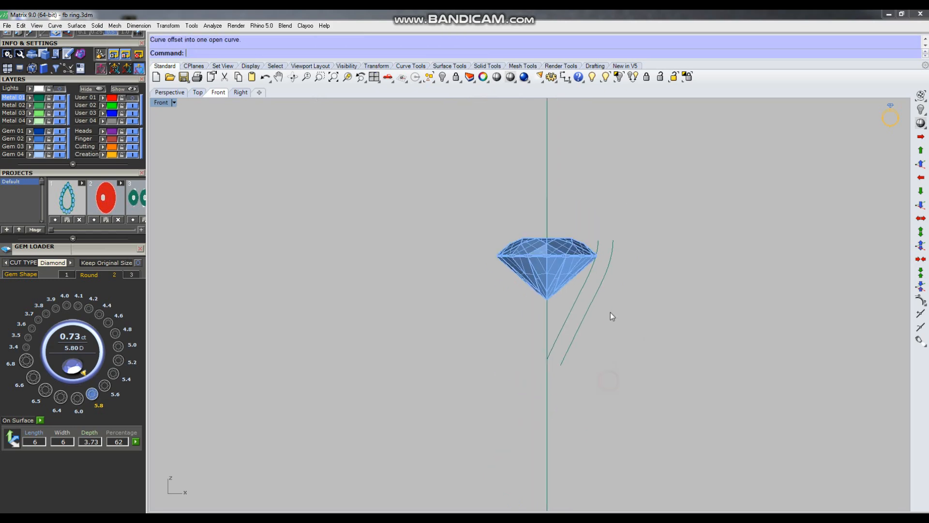
Rebuild the outer offset curve with the same settings and show its control points.
scroll(588, 309, up, 2)
click(584, 310)
text(r)
key(Return)
key(Return)
key(F10)
Rotate the top three control points of the outer curve slightly inward about the fourth point.
scroll(644, 175, up, 6)
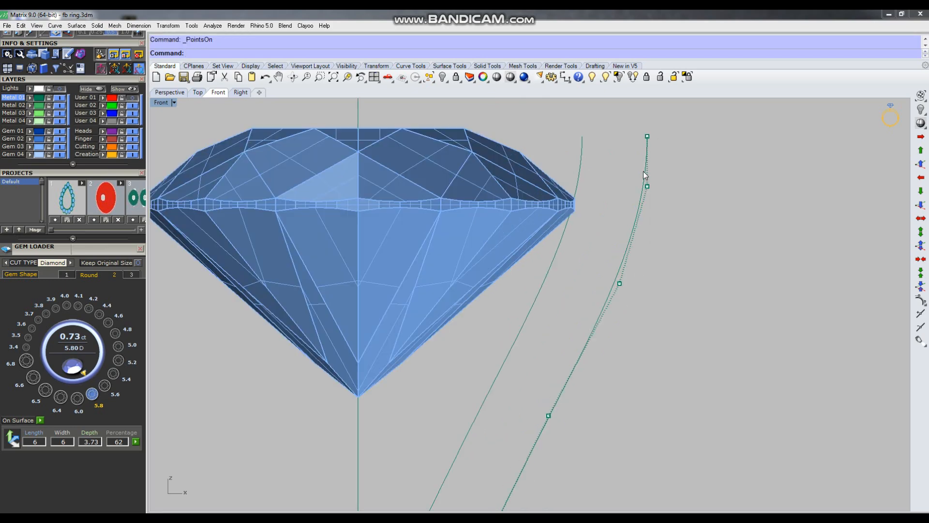
scroll(610, 242, down, 5)
drag(603, 306, 660, 211)
text(ro)
key(Return)
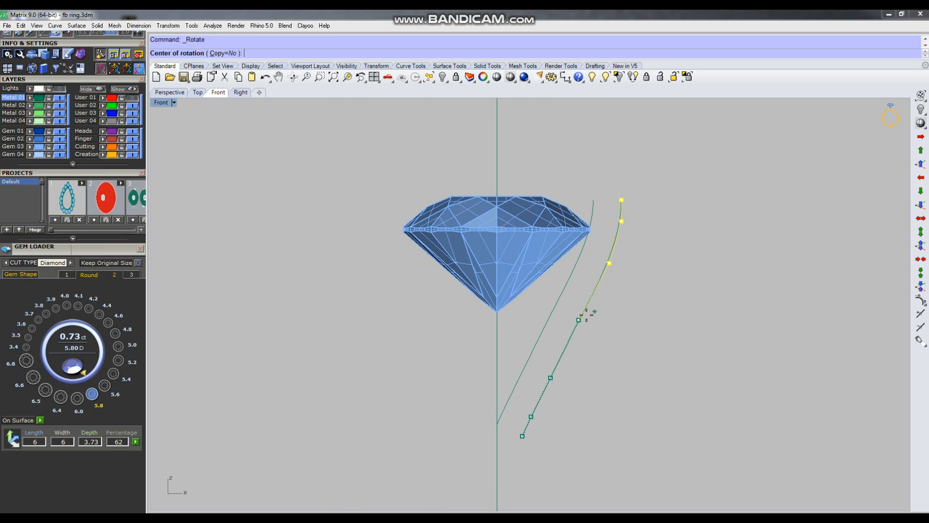
click(579, 320)
click(735, 269)
click(740, 259)
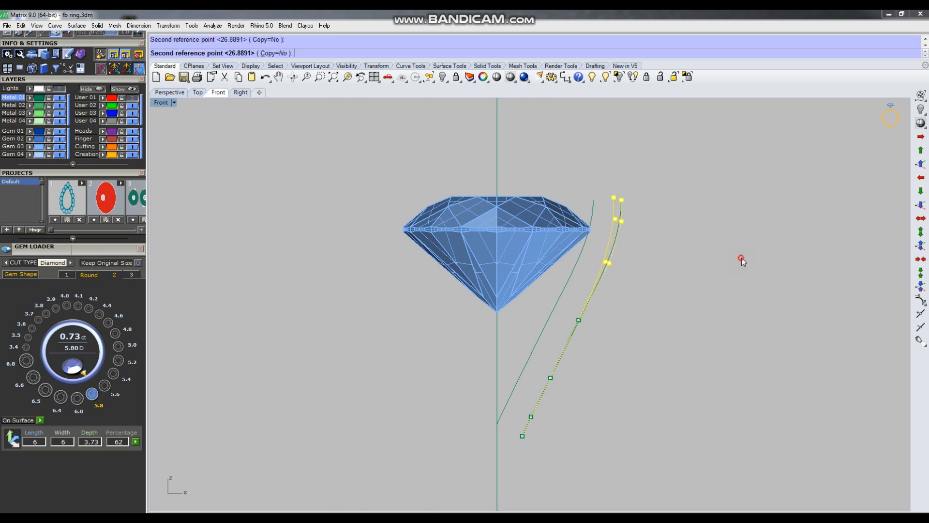
Rotate the top two control points of the outer curve slightly inward about the third point, and turn the control points off.
scroll(602, 276, up, 3)
ctrl+drag(548, 287, 629, 248)
key(Return)
click(591, 257)
click(699, 258)
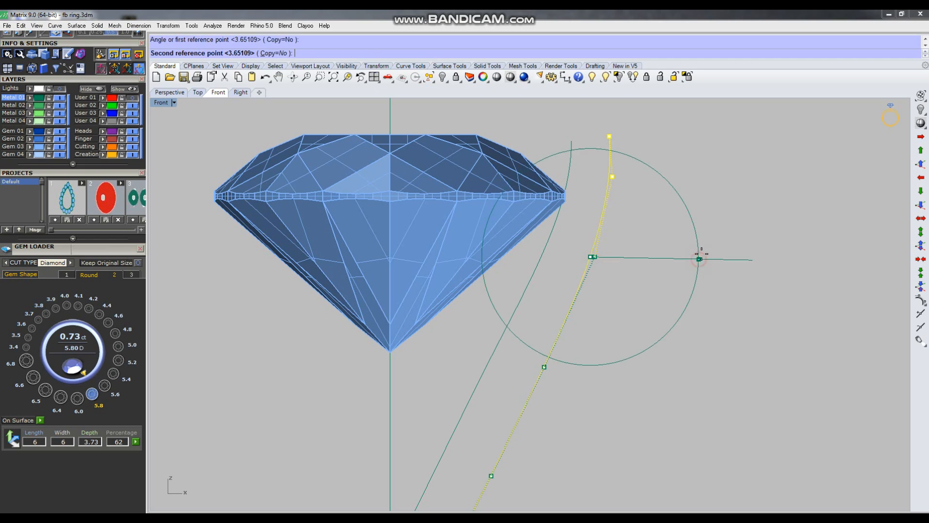
click(704, 258)
scroll(670, 219, down, 2)
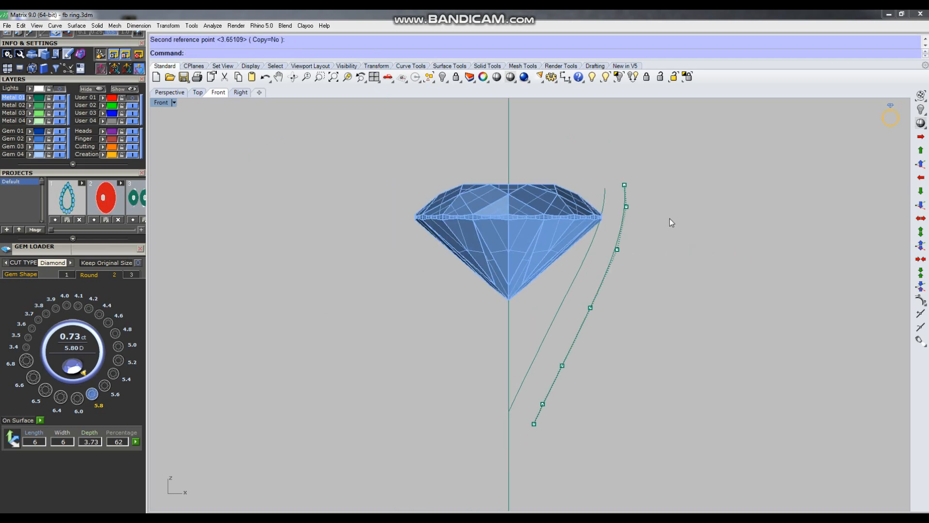
key(Escape)
Rotate both prong curves together slightly so their lower ends swing further inward.
drag(582, 372, 538, 311)
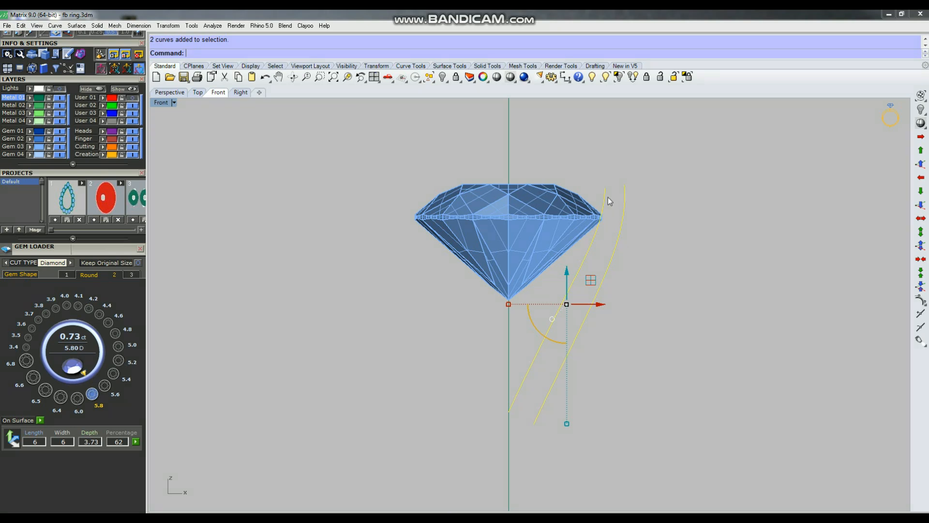
click(621, 345)
drag(607, 362, 550, 341)
click(623, 357)
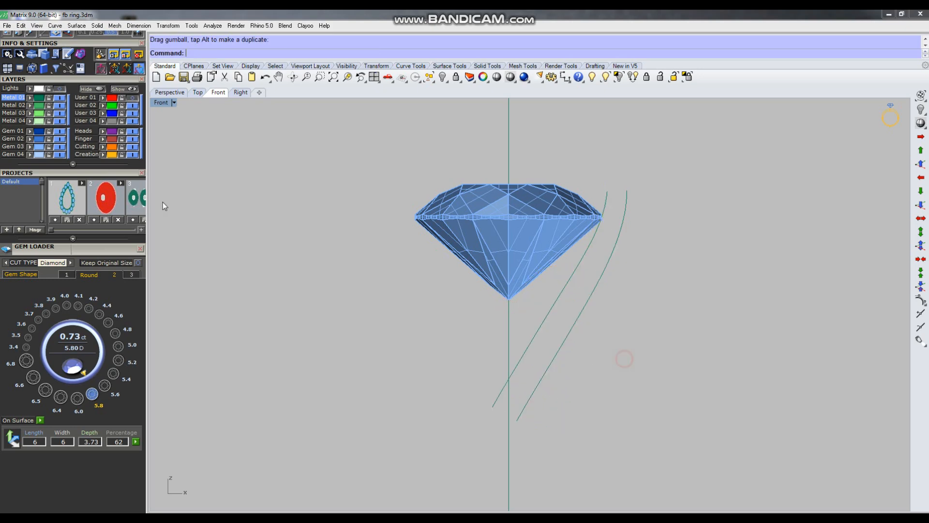
Show the reference image to compare the prong curves with the pictured prongs, and hide it again.
click(48, 90)
click(60, 90)
scroll(656, 252, up, 2)
scroll(596, 242, up, 1)
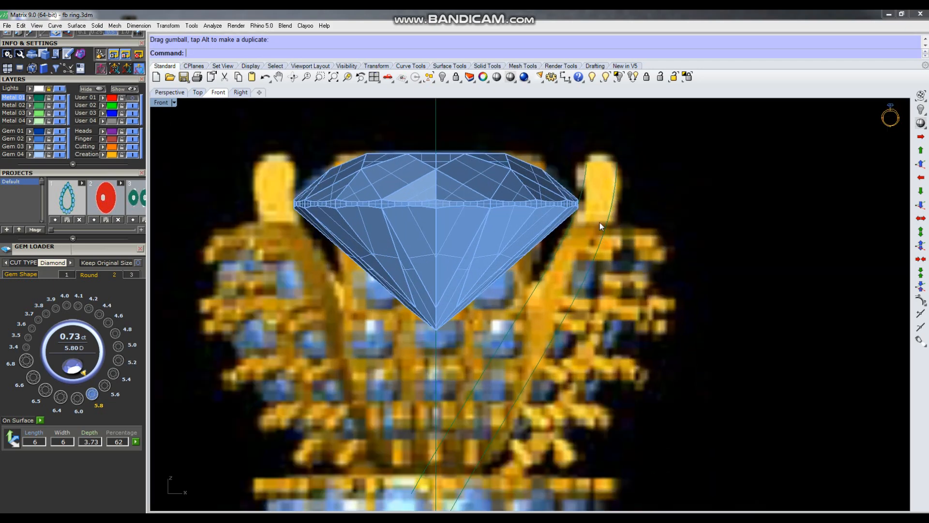
click(60, 88)
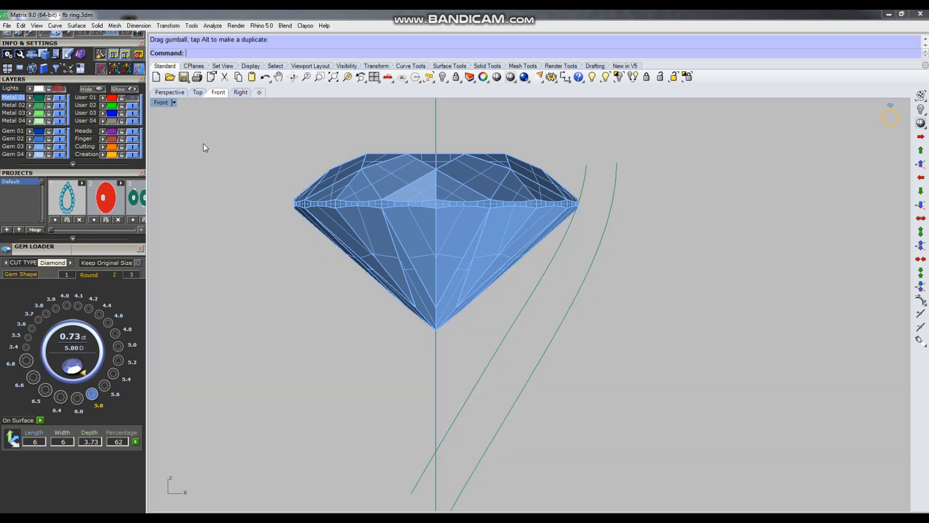
text(cc)
key(Return)
scroll(614, 170, up, 2)
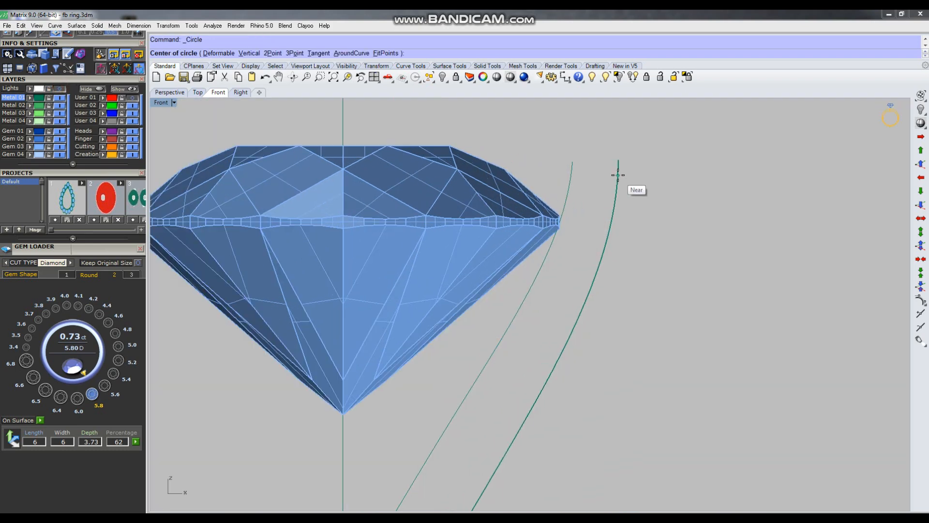
click(616, 186)
key(Escape)
Draw a circle by its diameter across the gap between the outer and inner prong curves near their upper ends.
right_click(572, 185)
text(2)
key(Return)
click(615, 189)
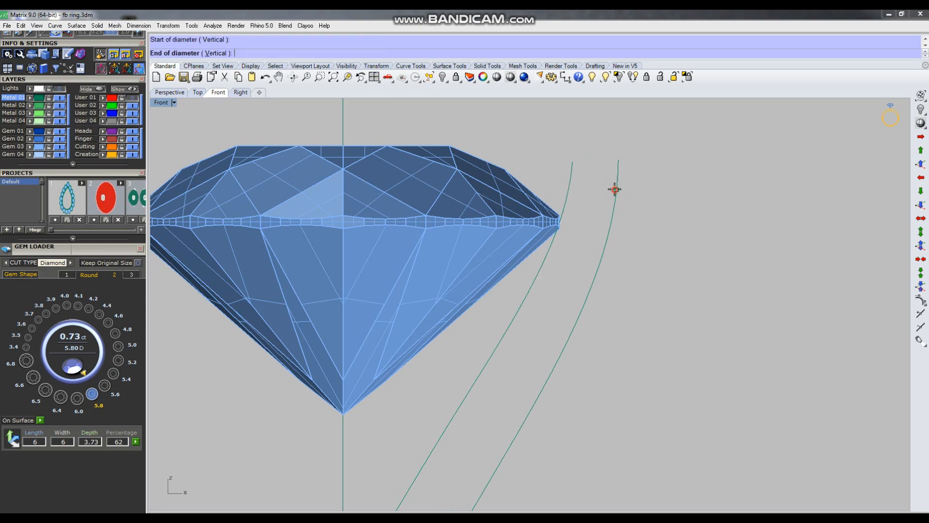
click(570, 189)
Trim the surplus parts of the circle and prong curves so that an arc caps the prong's tip.
drag(653, 165, 559, 180)
scroll(589, 178, up, 3)
key(ctrl+t)
click(633, 155)
click(556, 144)
right_click(640, 211)
Show the outer curve's control points and move its top end point down onto the end of the tip arc.
scroll(641, 211, up, 10)
drag(616, 249, 562, 261)
key(ctrl+z)
key(F10)
click(627, 160)
scroll(635, 176, up, 4)
text(m)
key(Return)
click(620, 149)
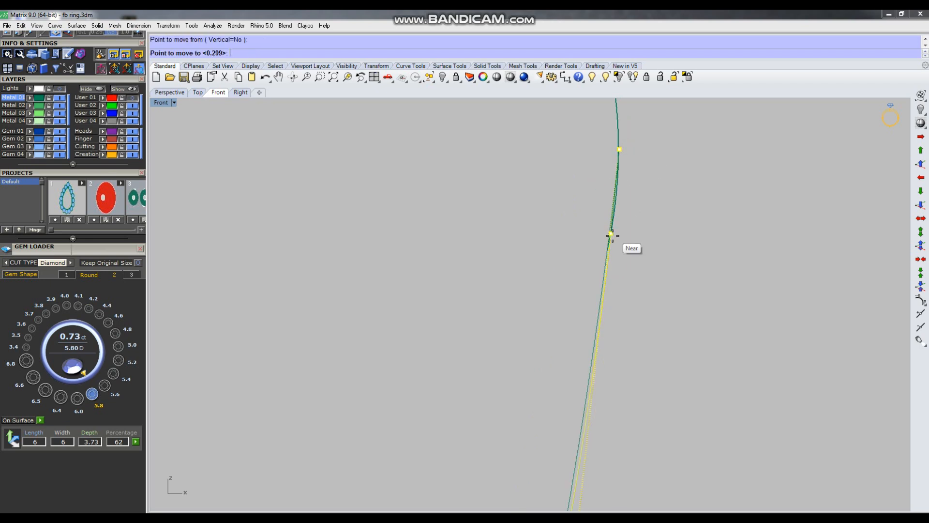
click(611, 233)
Show the inner curve's control points and move its top end point down onto the other end of the tip arc.
scroll(701, 258, down, 6)
scroll(552, 242, up, 4)
click(560, 286)
key(F10)
drag(533, 174, 581, 226)
scroll(571, 222, up, 5)
text(m)
key(Return)
click(550, 171)
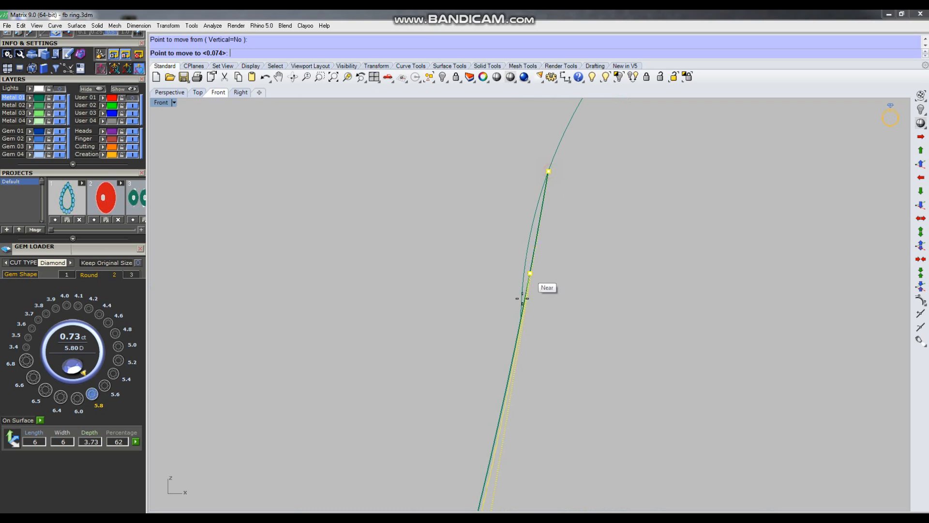
click(522, 317)
scroll(533, 271, down, 3)
scroll(536, 257, down, 5)
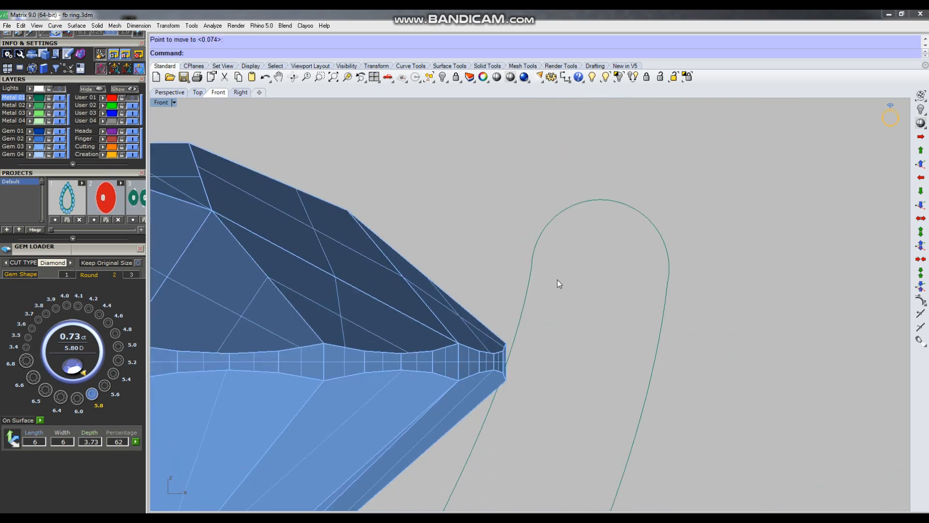
Join the tip arc with the outer curve and rebuild the joined curve with point count 14 and degree 3.
click(595, 256)
right_drag(595, 258, 607, 208)
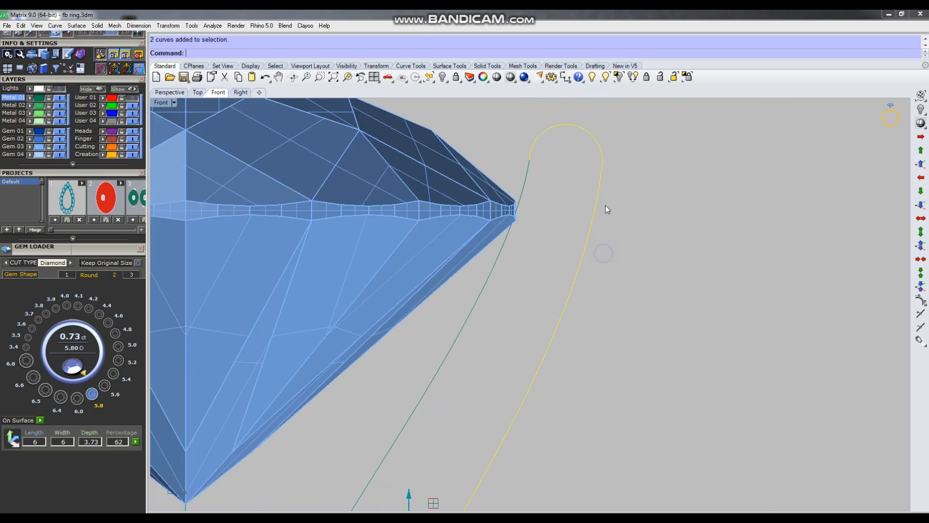
text(j)
key(Return)
text(rb)
key(Return)
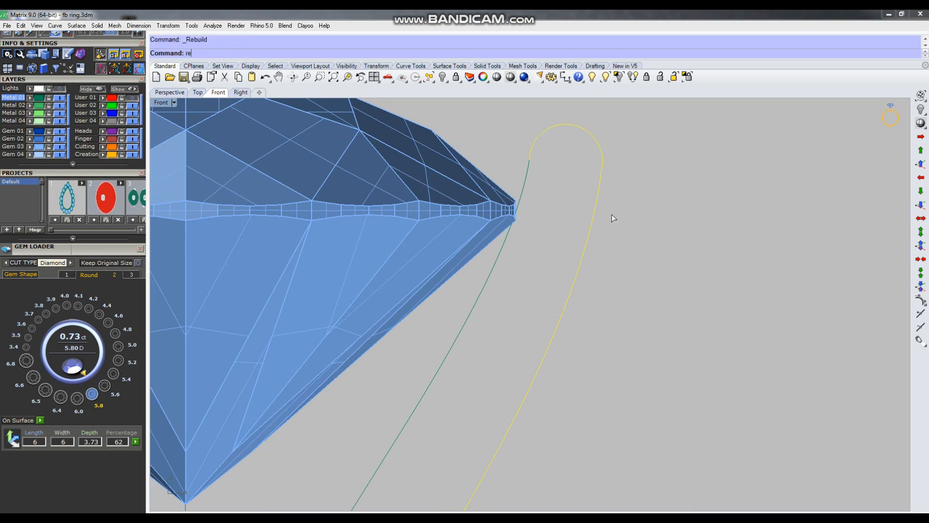
scroll(744, 168, up, 2)
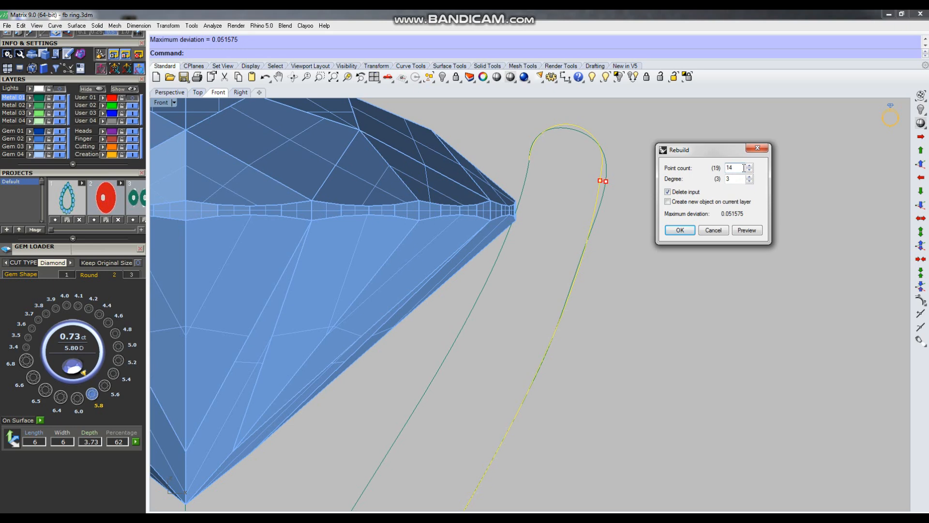
scroll(744, 168, up, 1)
click(681, 231)
Show the rebuilt curve's control points and move the two tip points to reshape the rounded end.
right_drag(640, 215, 625, 290)
key(F10)
scroll(548, 193, up, 3)
click(493, 207)
drag(473, 188, 473, 159)
click(625, 183)
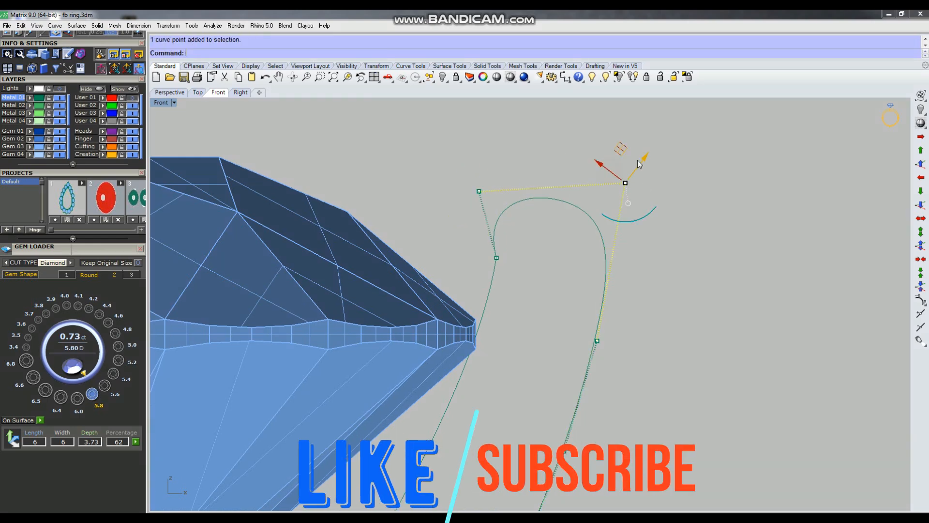
drag(624, 155, 610, 139)
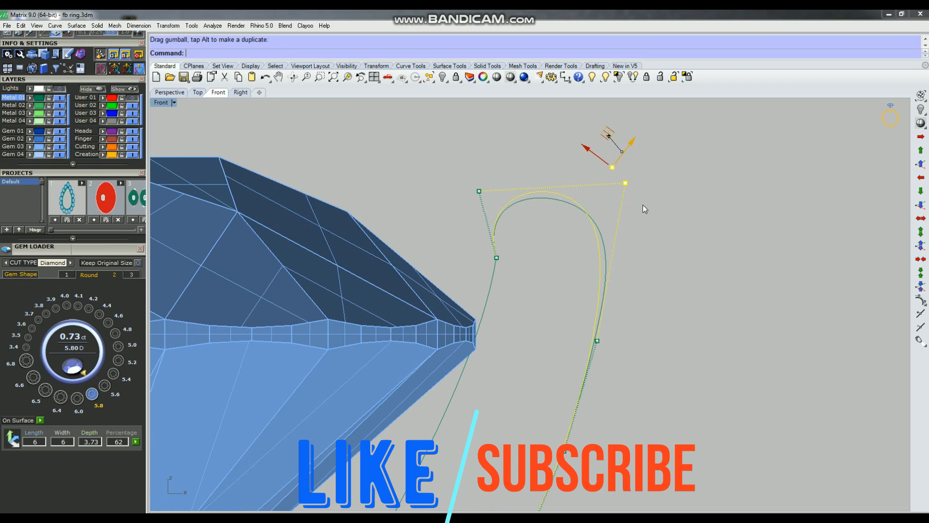
click(668, 237)
Nudge the tip's inner control point slightly away from the diamond and turn the control points off.
scroll(552, 241, down, 1)
scroll(507, 220, up, 3)
click(496, 199)
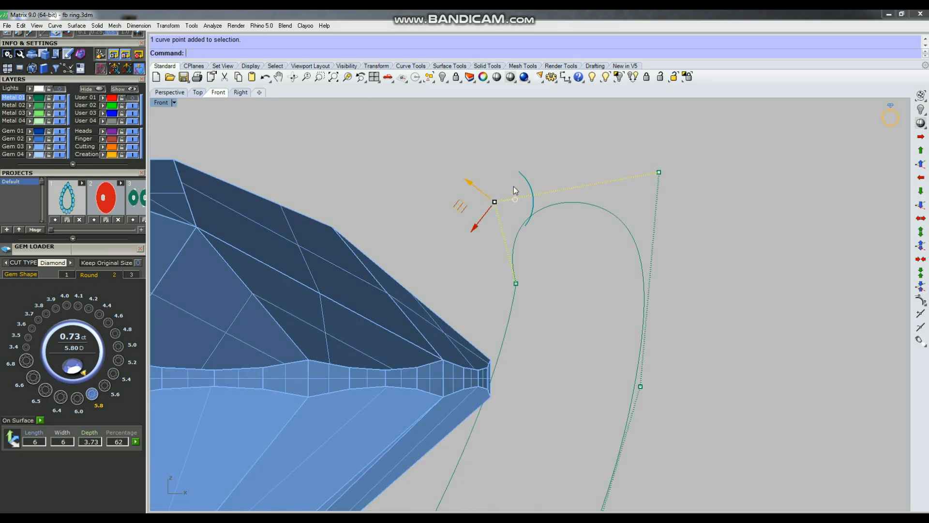
drag(463, 208, 469, 207)
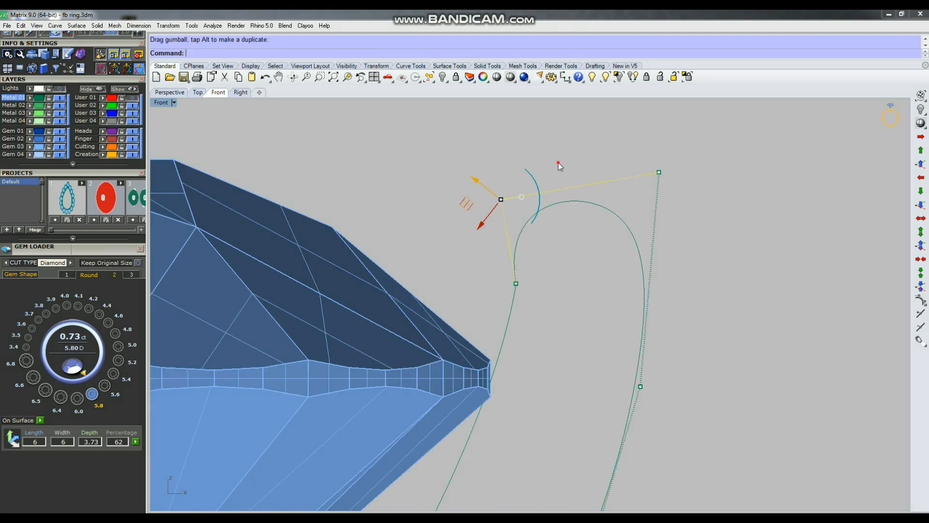
click(608, 228)
scroll(608, 229, down, 4)
key(Escape)
Select the prong outline and check its shape against the diamond.
scroll(608, 229, down, 4)
drag(600, 275, 555, 229)
scroll(595, 250, up, 6)
scroll(594, 273, down, 4)
right_drag(593, 273, 611, 214)
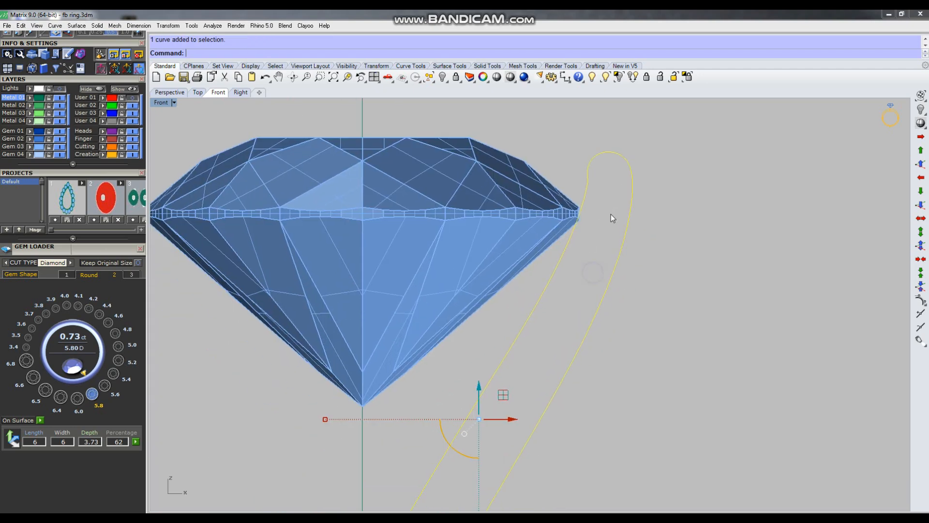
scroll(611, 214, down, 4)
scroll(609, 218, up, 3)
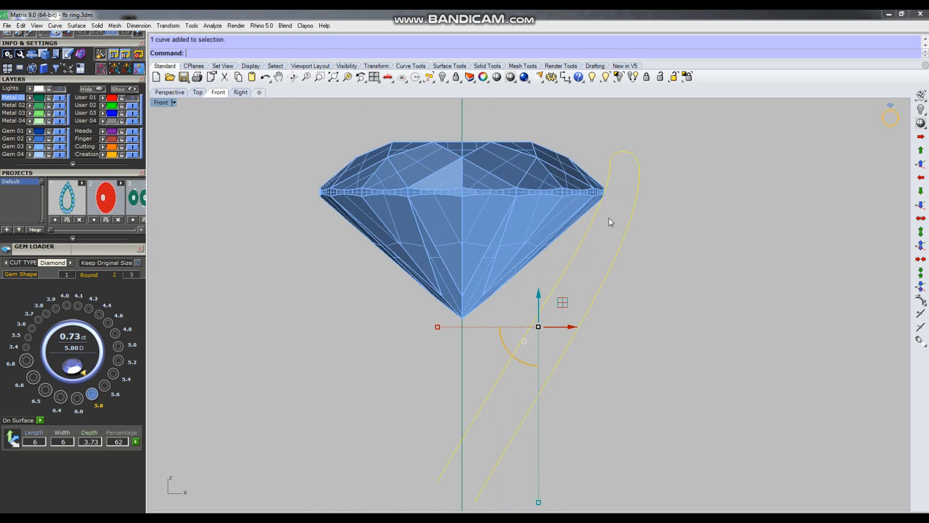
scroll(600, 219, down, 1)
scroll(614, 184, up, 3)
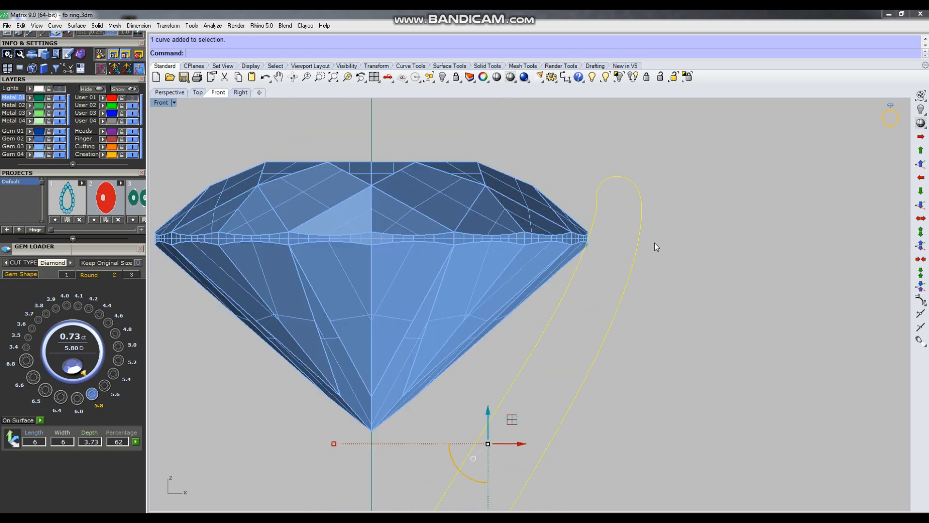
Show the outline's control points and rotate the tip points toward the diamond about the inner joint above the girdle.
key(F10)
scroll(626, 179, up, 3)
drag(581, 141, 722, 254)
text(r)
key(Return)
click(607, 225)
click(769, 354)
click(766, 307)
Nudge the control point on the prong's outer side just below the tip slightly upward.
click(688, 291)
drag(717, 266, 718, 255)
click(762, 252)
Rotate the two upper control points on the prong's inner side toward the diamond about the point at the girdle.
drag(566, 141, 623, 228)
key(Return)
click(591, 285)
click(771, 344)
click(785, 305)
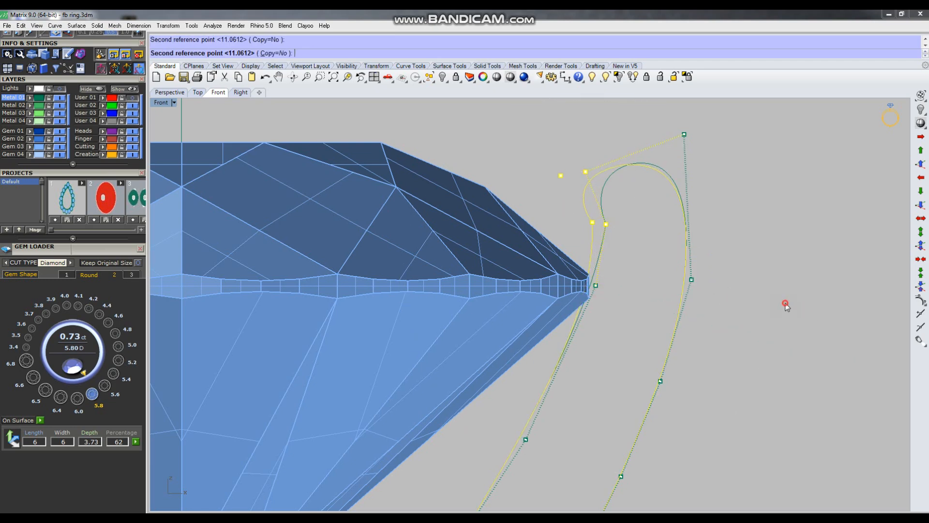
click(708, 253)
Shift the tip's outer control point toward the diamond, fine-tune the inner side of the tip, and turn the control points off.
right_drag(705, 251, 675, 321)
click(654, 204)
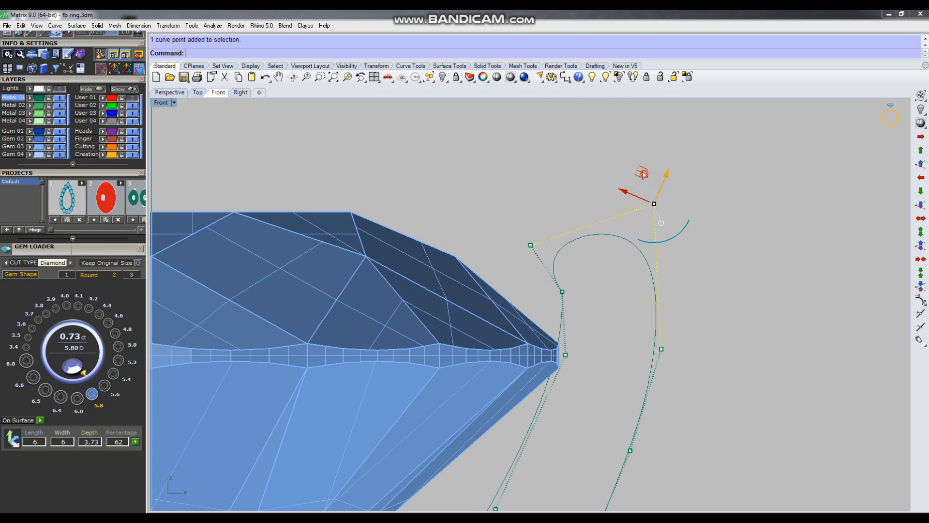
drag(643, 174, 628, 162)
click(727, 297)
scroll(601, 285, down, 4)
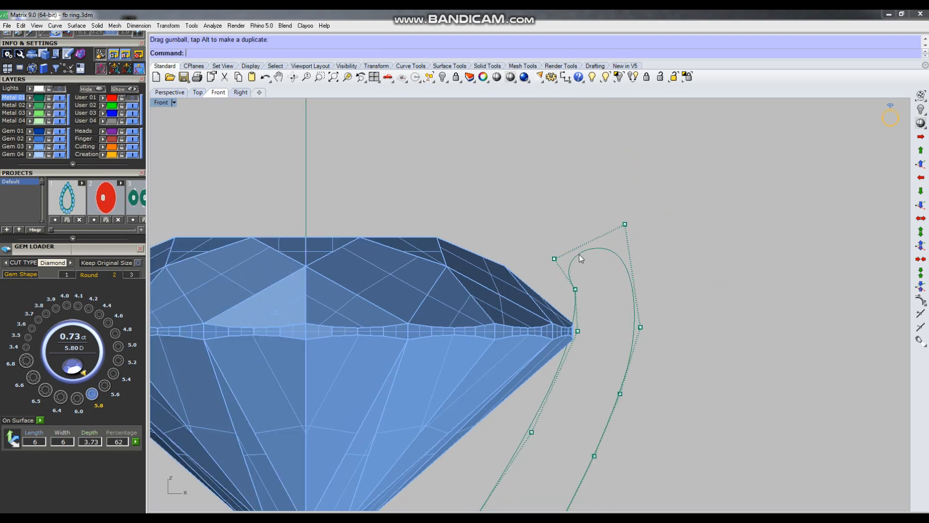
scroll(580, 258, up, 2)
drag(527, 235, 524, 269)
click(554, 207)
scroll(581, 271, down, 6)
key(Escape)
Draw a line across the open lower ends of the prong curves and join everything into one closed outline.
scroll(664, 298, down, 3)
drag(644, 390, 556, 374)
scroll(631, 344, down, 4)
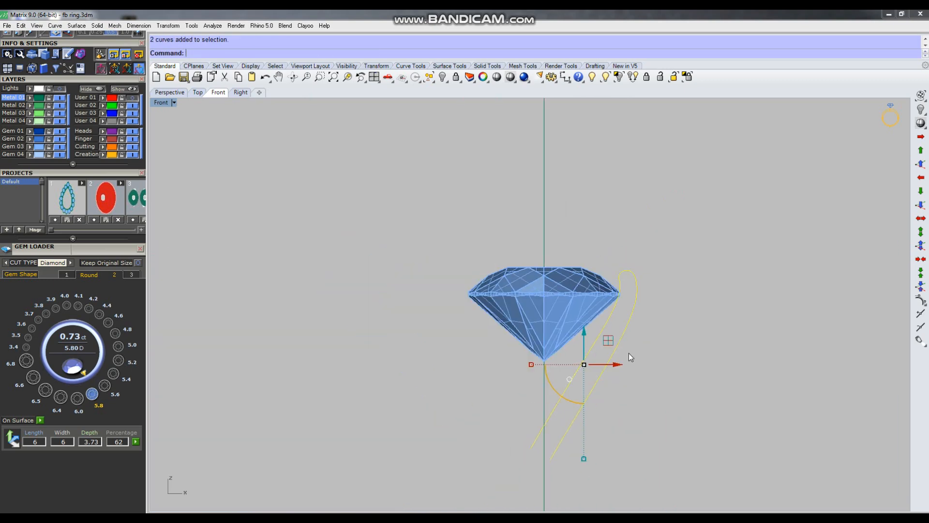
text(l)
key(Return)
scroll(561, 406, up, 6)
click(499, 386)
click(537, 406)
shift+drag(568, 428, 521, 388)
key(ctrl+j)
click(567, 403)
Fill the closed prong outline with a planar surface.
click(585, 318)
scroll(631, 356, down, 3)
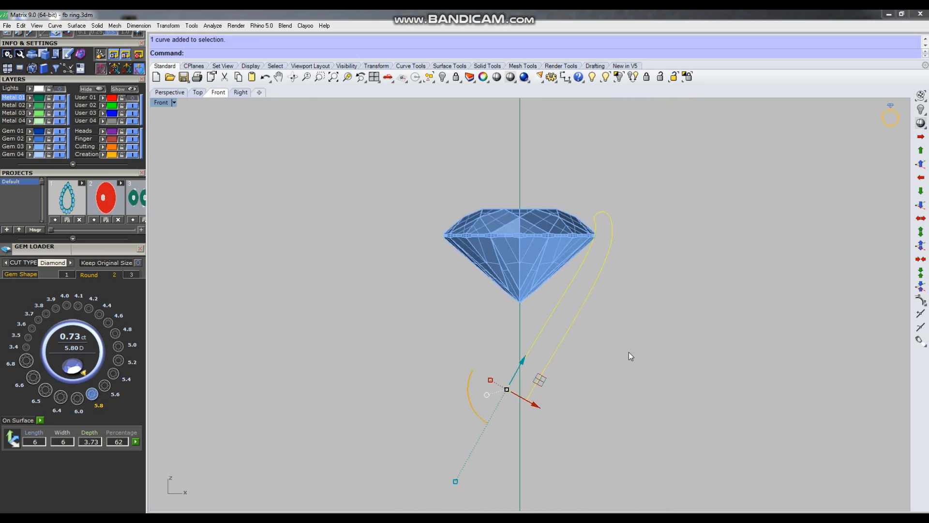
key(Return)
key(Return)
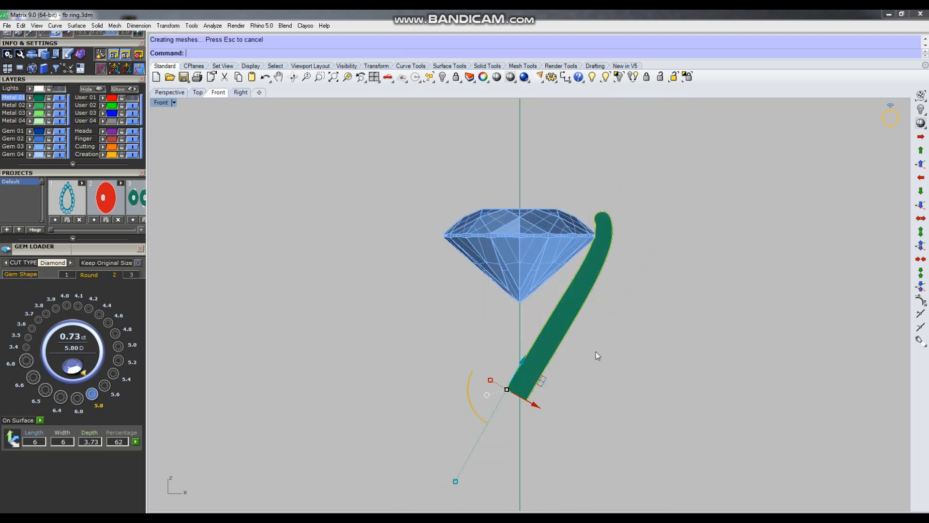
click(597, 351)
scroll(580, 290, up, 6)
Select the flat prong surface and bring it up in the perspective view with the grid hidden.
click(578, 291)
scroll(576, 301, down, 2)
scroll(603, 307, down, 2)
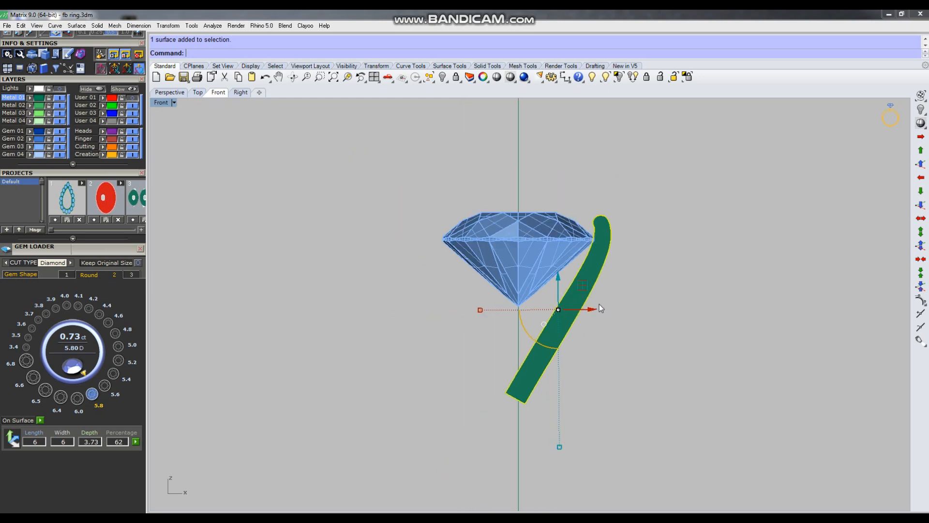
key(ctrl+F4)
scroll(556, 358, down, 4)
scroll(528, 342, up, 4)
key(F7)
scroll(507, 306, up, 5)
right_drag(506, 310, 443, 312)
key(ctrl+w)
drag(410, 276, 516, 381)
right_drag(583, 369, 600, 304)
Extrude the prong surface 0.45 to both sides as a solid, and delete the flat source surface.
text(e)
key(Return)
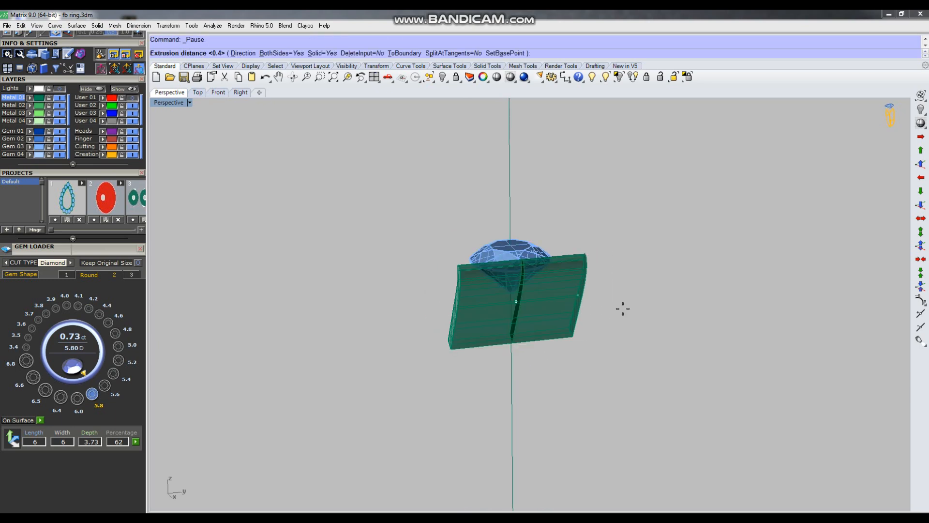
scroll(625, 308, up, 4)
text(.45)
key(Return)
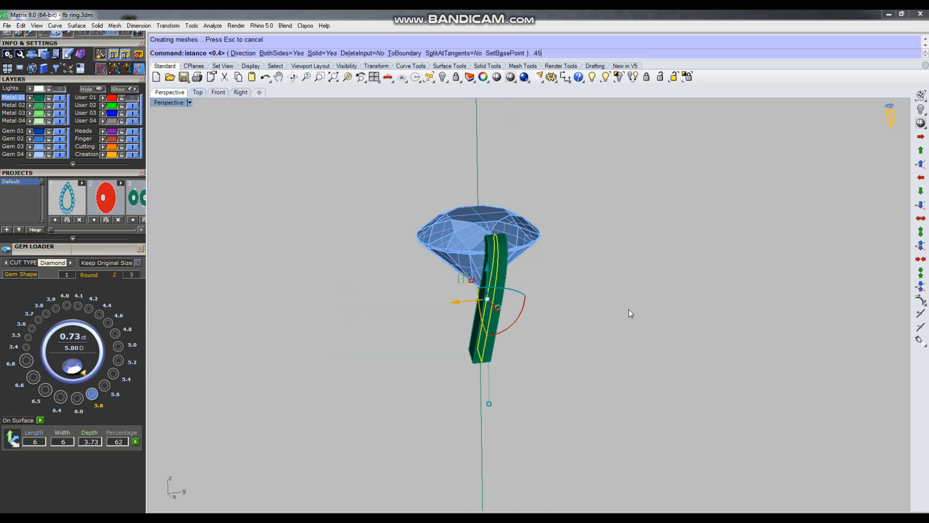
scroll(629, 309, up, 2)
key(Delete)
right_drag(484, 269, 581, 296)
scroll(524, 325, up, 2)
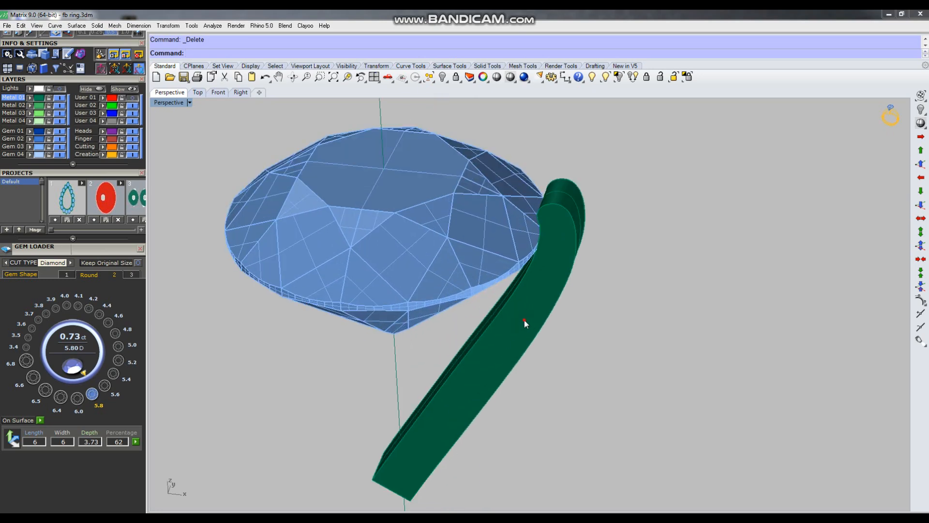
Polar array the prong around the origin with 6 items over a full 360-degree fill angle.
scroll(525, 322, down, 3)
click(557, 314)
text(ap)
key(Return)
text(0)
key(Return)
text(6)
key(Return)
key(Return)
key(Return)
key(Escape)
scroll(576, 310, up, 2)
right_drag(562, 305, 598, 199)
scroll(595, 200, up, 1)
scroll(603, 205, down, 2)
scroll(565, 174, up, 3)
scroll(588, 184, up, 1)
scroll(588, 184, down, 4)
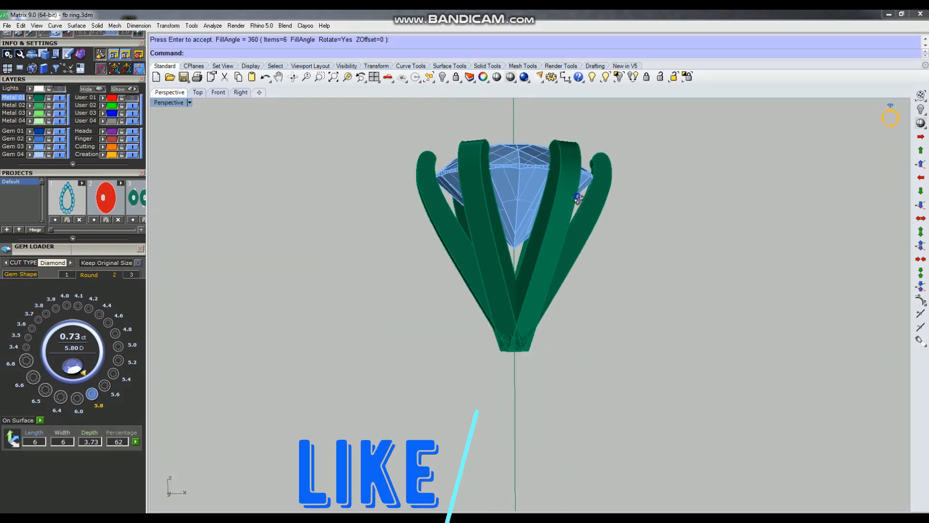
Draw a horizontal line from the point where the lower prong edges meet in the front view, and shift it across the prongs.
scroll(542, 312, up, 5)
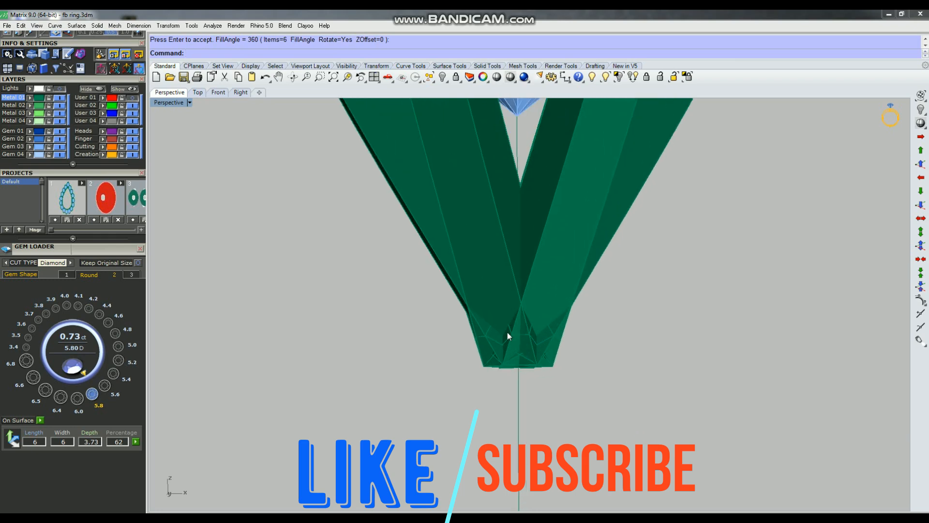
key(ctrl+F2)
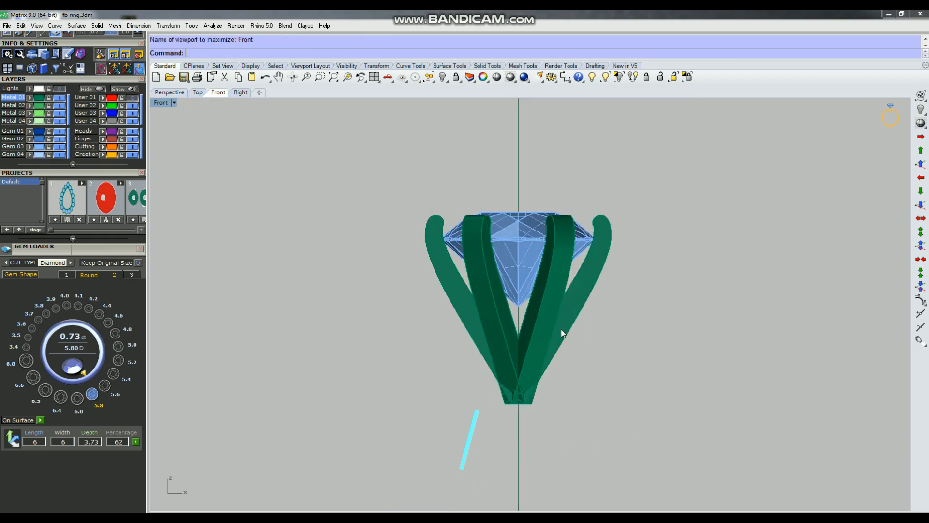
scroll(515, 393, up, 5)
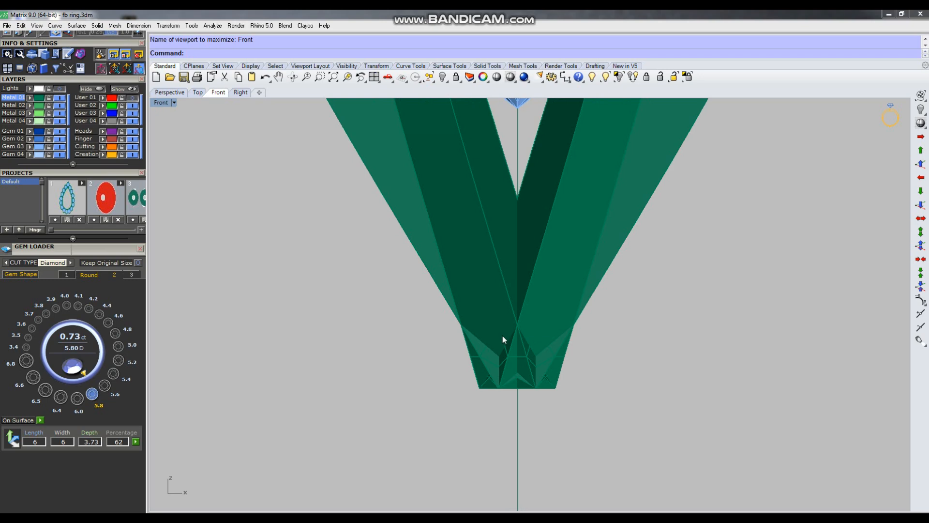
text(l)
key(Return)
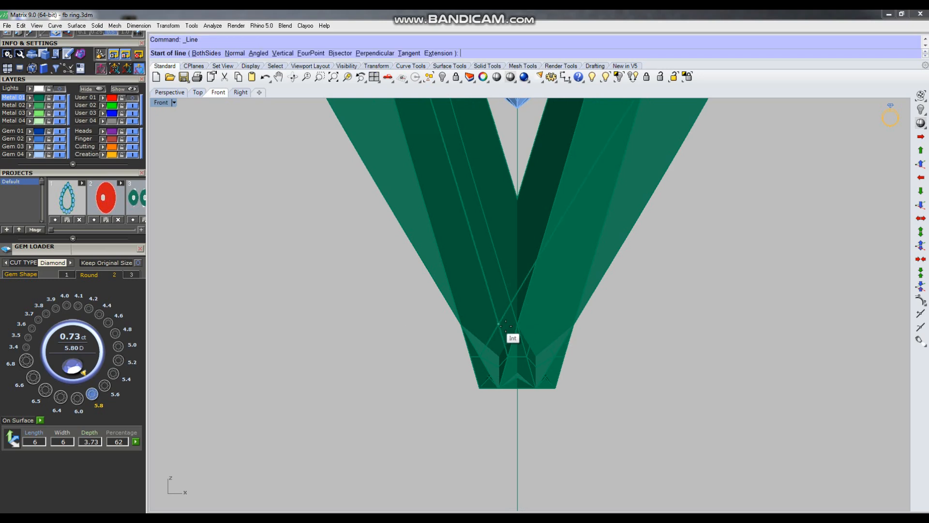
click(518, 326)
scroll(295, 338, down, 2)
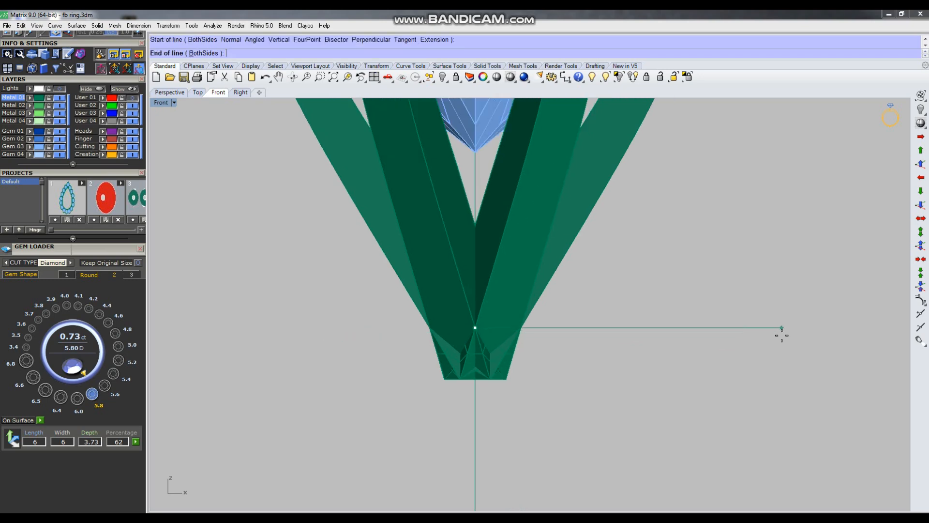
click(780, 329)
click(669, 329)
drag(560, 321, 512, 326)
Extrude the line into a flat cutting surface centred on the prong bases, and delete the line.
key(ctrl+F4)
right_drag(531, 310, 531, 368)
scroll(530, 366, down, 2)
ctrl+drag(510, 332, 679, 318)
key(Delete)
click(628, 344)
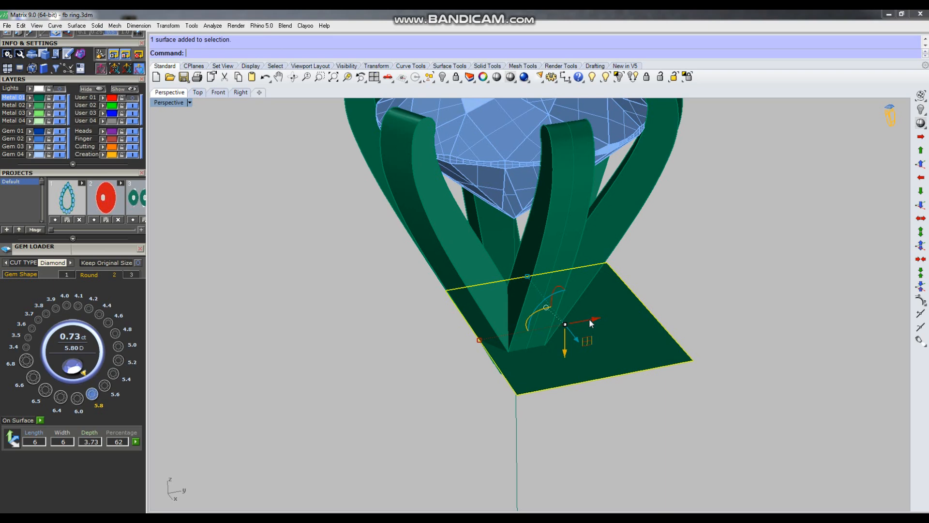
drag(589, 319, 550, 328)
Try to subtract the flat surface from the six prongs with a Boolean Difference, and undo it.
click(571, 400)
right_drag(571, 400, 698, 250)
drag(698, 250, 422, 275)
right_drag(422, 274, 575, 357)
text(B)
key(Return)
click(569, 336)
key(Return)
key(ctrl+z)
Flip the direction of the flat cutting surface so its normals point upward.
click(571, 333)
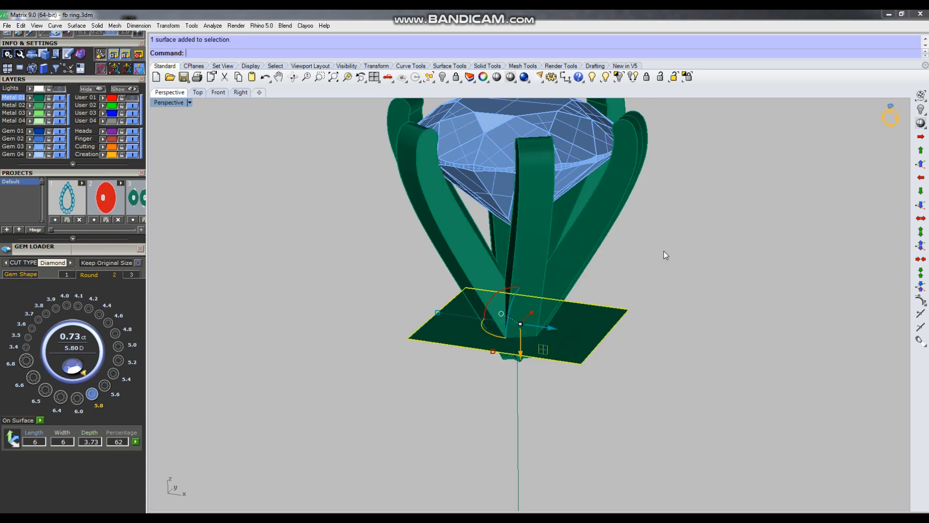
right_drag(664, 251, 624, 303)
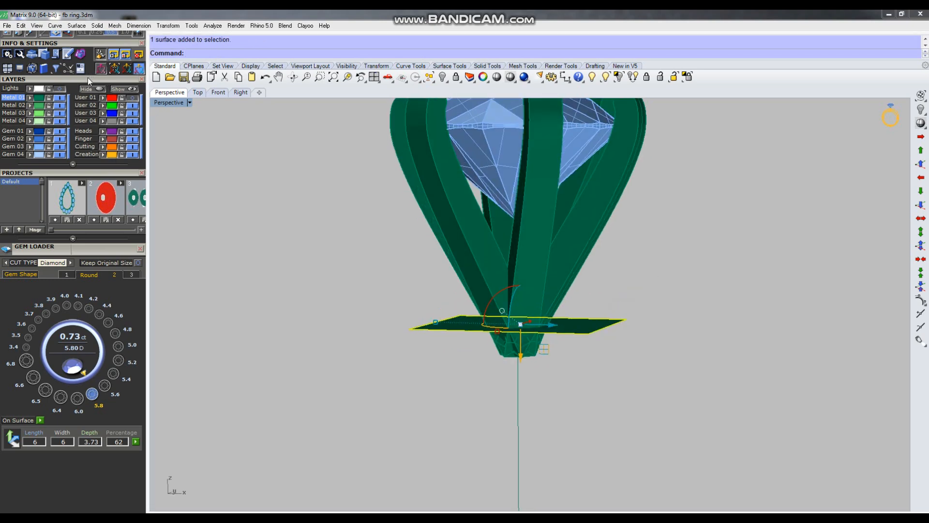
scroll(88, 77, up, 3)
click(41, 52)
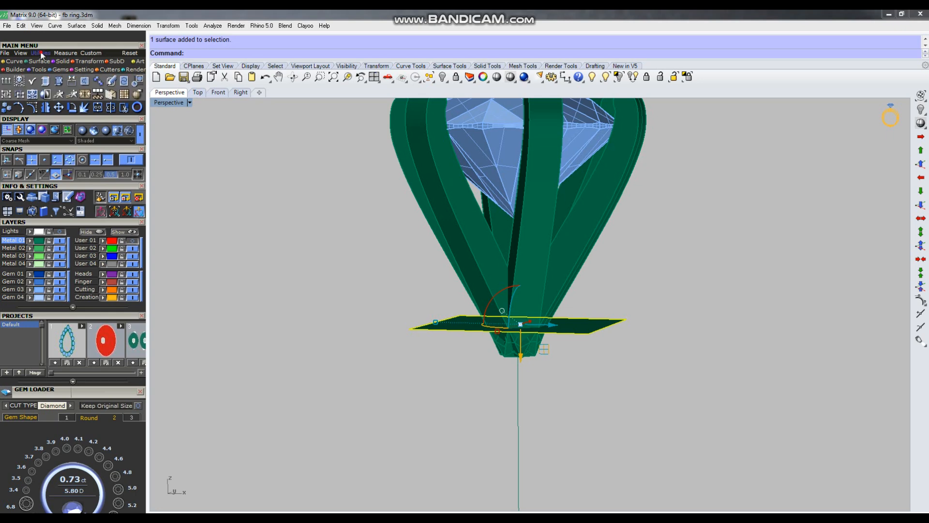
click(7, 81)
key(Return)
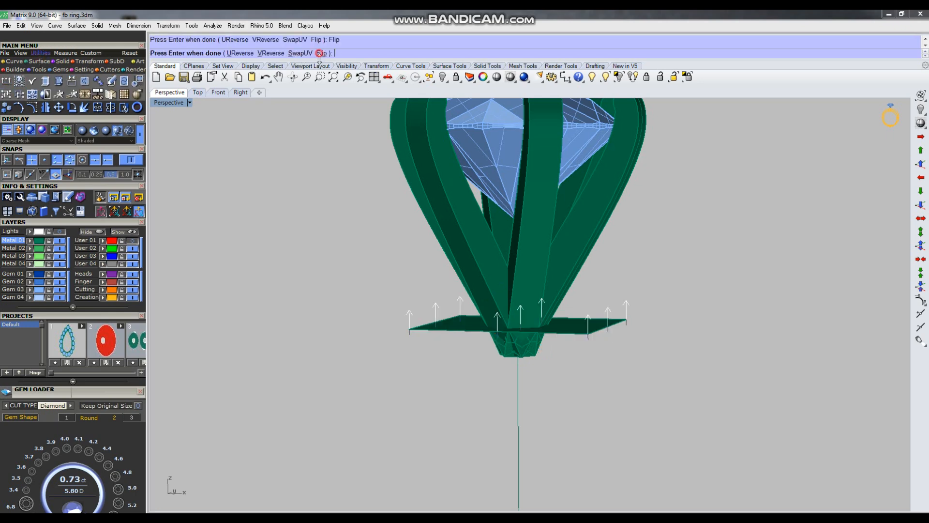
Trim the prong ends below the flat surface with BooleanDifference, and delete the cutting surface.
drag(684, 280, 509, 264)
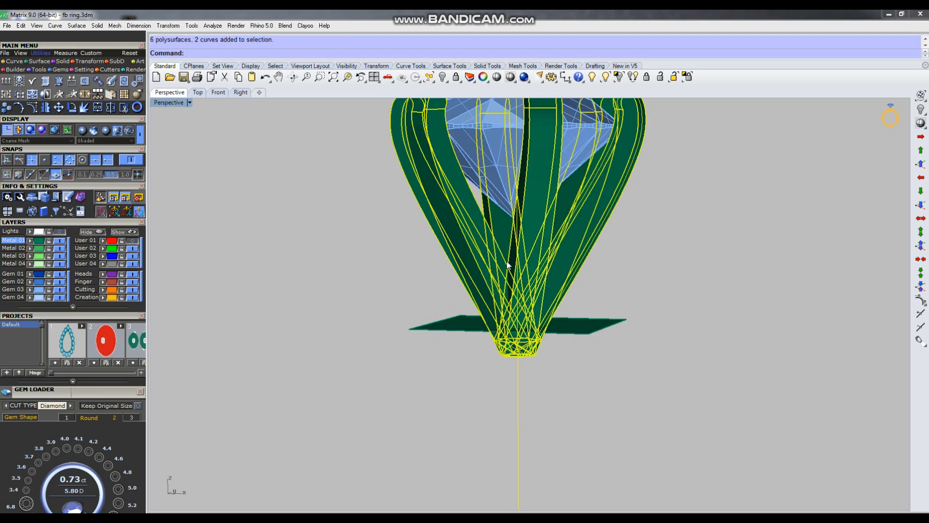
text(BooleanDifference)
key(Return)
click(594, 326)
key(Return)
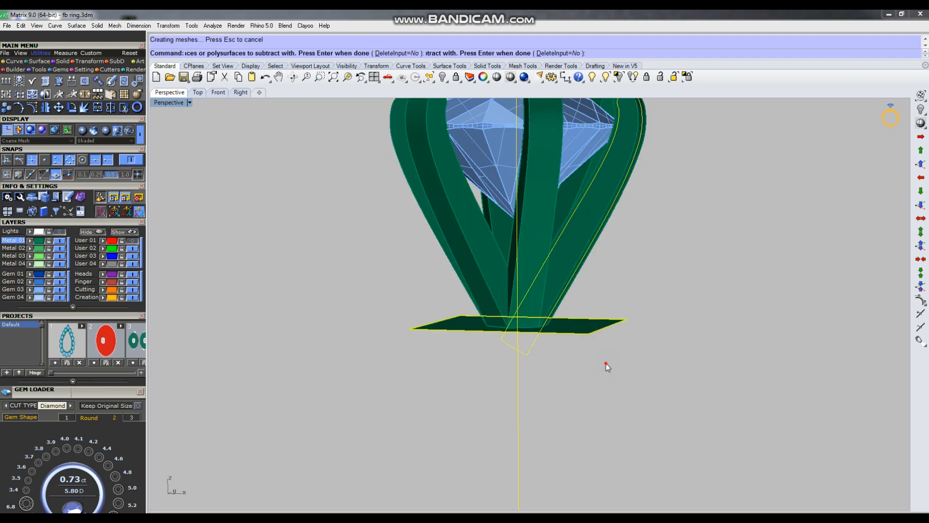
click(585, 325)
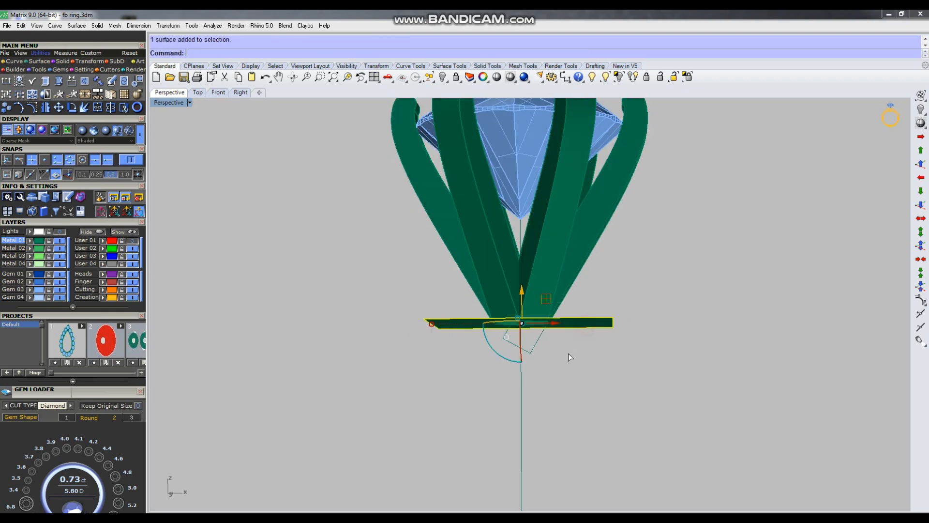
key(Delete)
scroll(551, 356, up, 3)
right_drag(523, 357, 516, 231)
scroll(560, 277, down, 4)
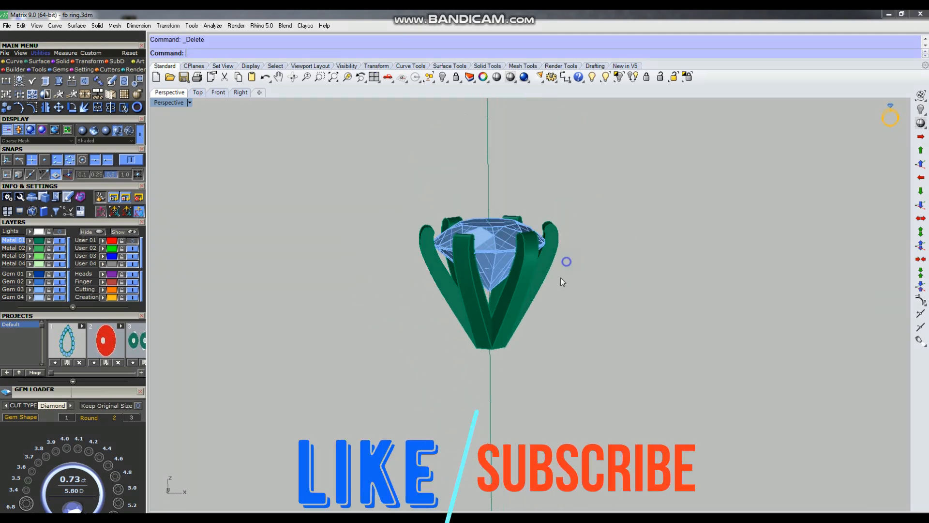
Group the six prongs with the centre diamond and bring back the reference picture behind them.
drag(410, 189, 649, 378)
text(g)
click(641, 370)
scroll(536, 279, up, 7)
scroll(489, 302, down, 5)
right_drag(478, 293, 539, 293)
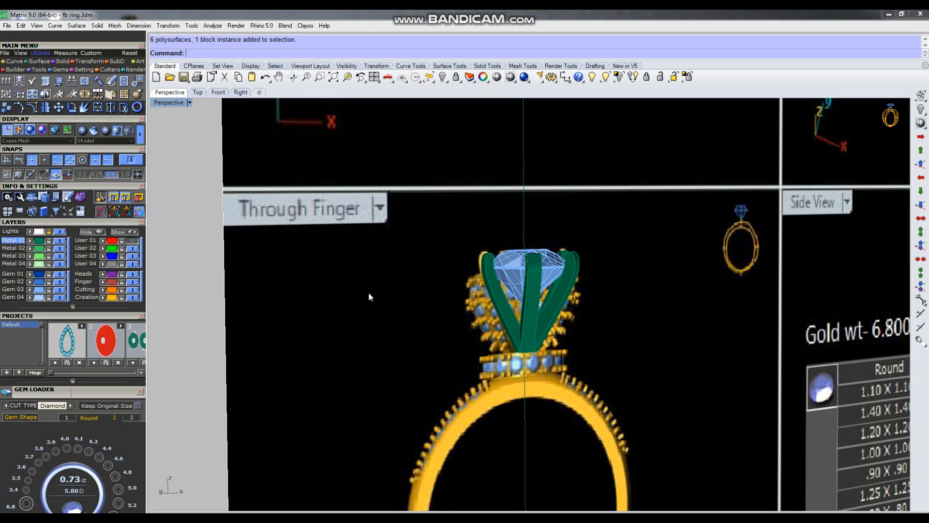
Compare the prong head with the through-finger reference in the front view.
key(ctrl+m)
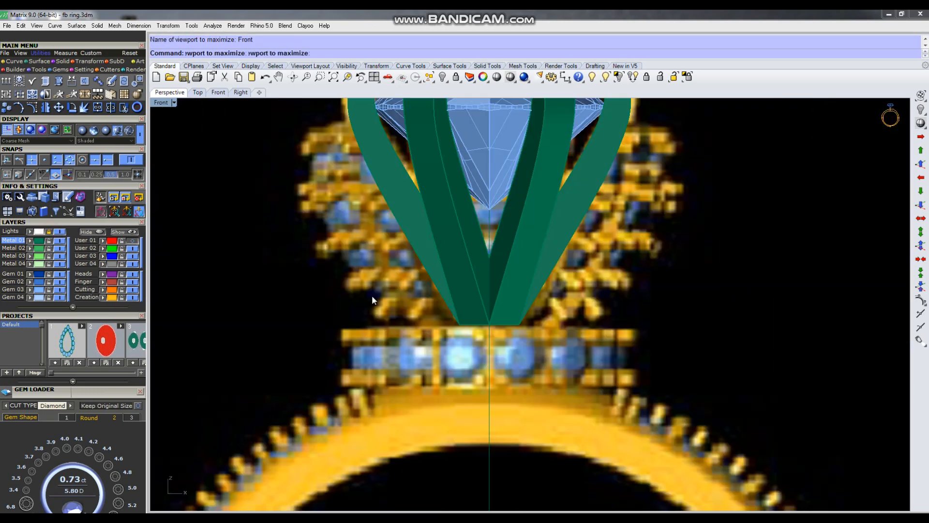
scroll(414, 344, down, 5)
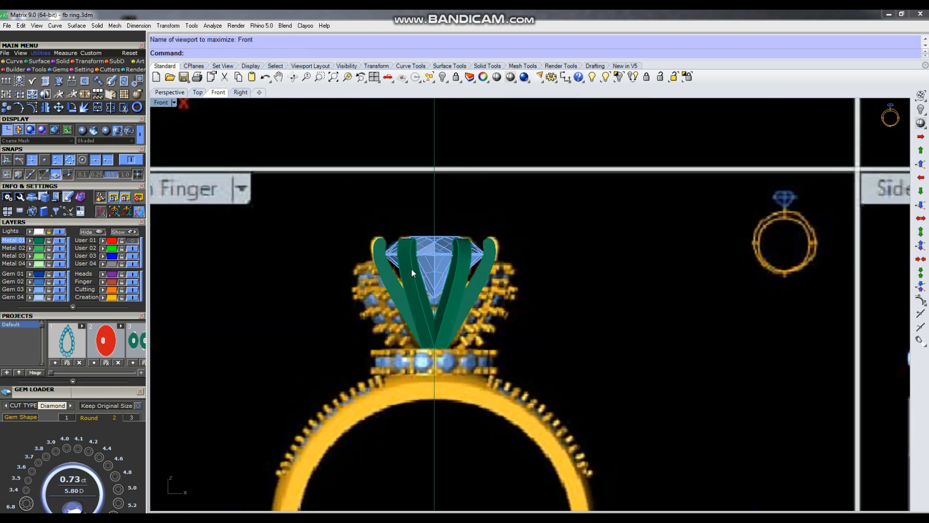
scroll(411, 273, up, 3)
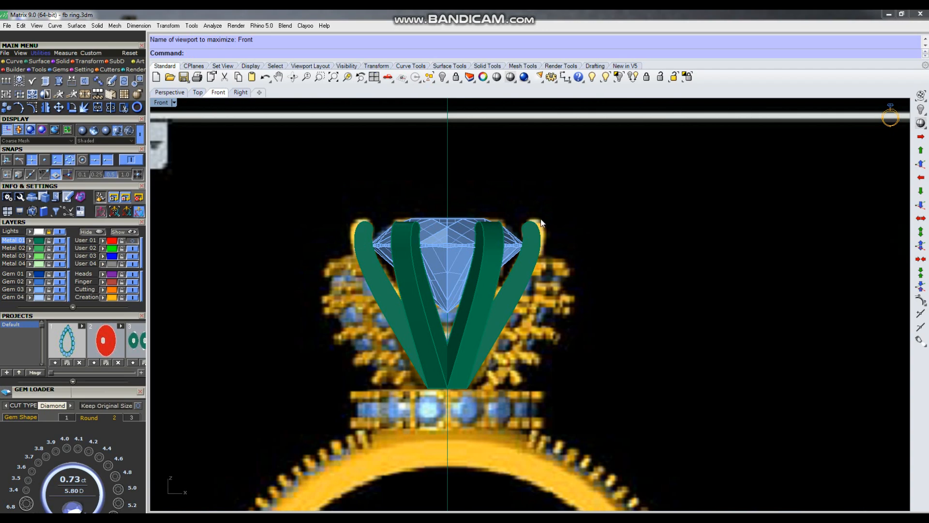
scroll(542, 219, down, 2)
scroll(522, 284, down, 6)
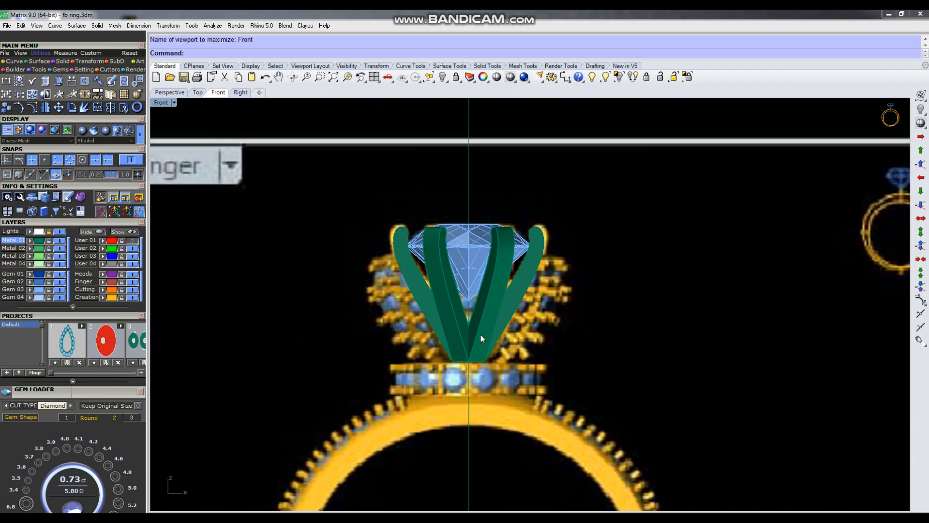
scroll(482, 265, up, 4)
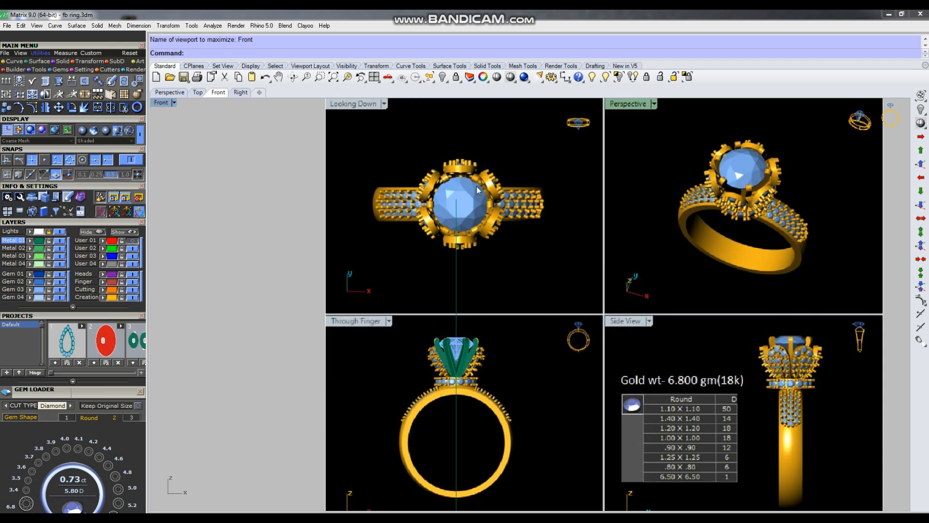
scroll(528, 235, down, 2)
scroll(490, 360, up, 3)
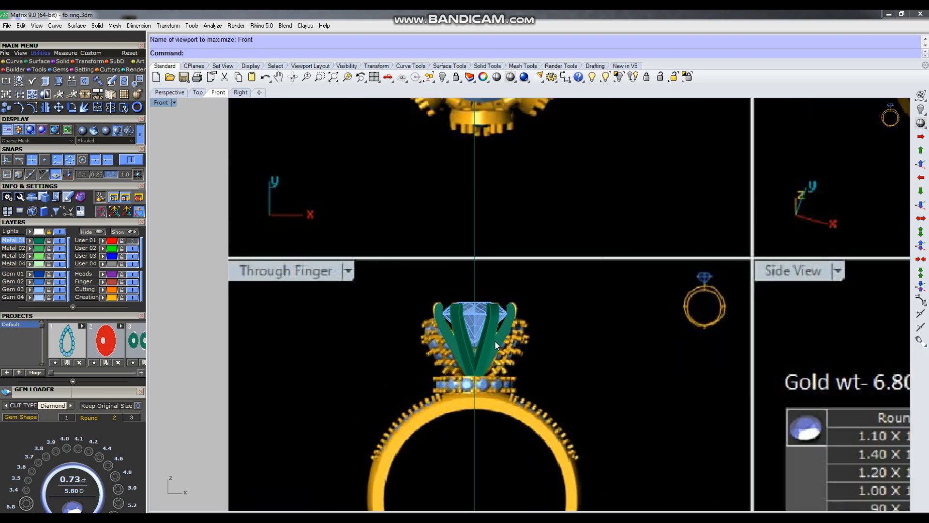
Hide the grouped prongs and diamond to uncover the reference head's stone-set petal.
click(498, 339)
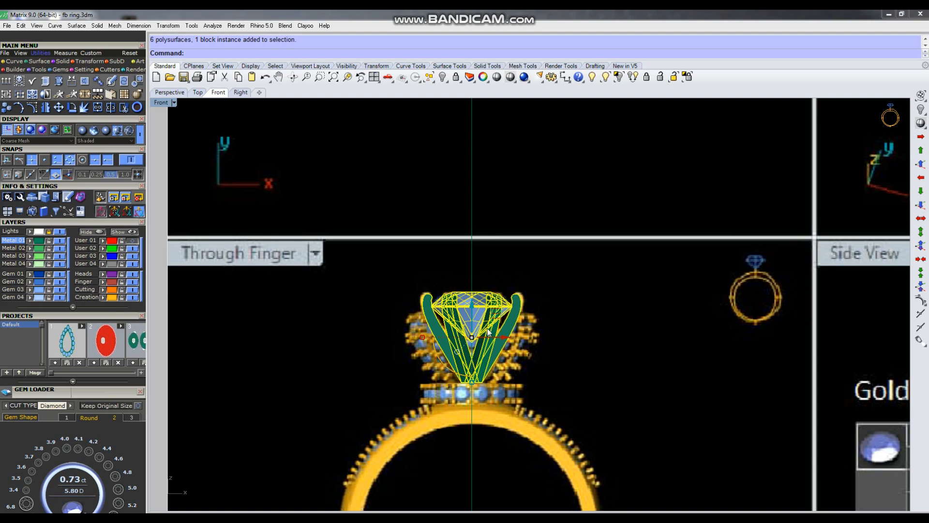
key(ctrl+h)
scroll(479, 368, up, 3)
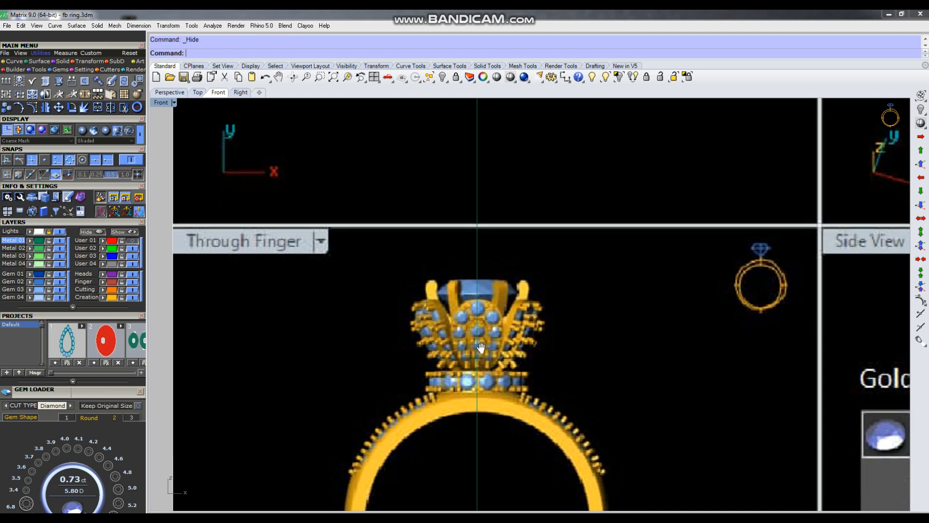
scroll(469, 356, up, 1)
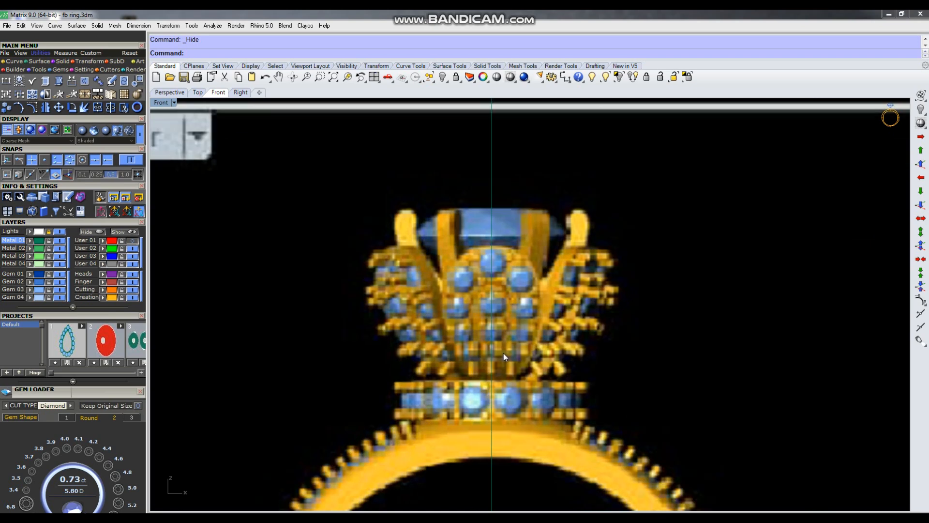
scroll(506, 351, down, 3)
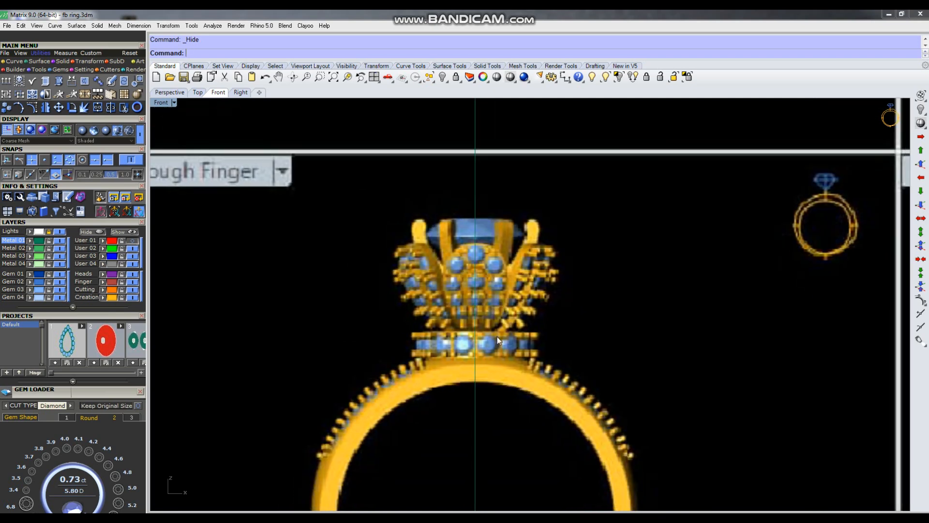
scroll(497, 336, up, 3)
right_drag(519, 249, 514, 277)
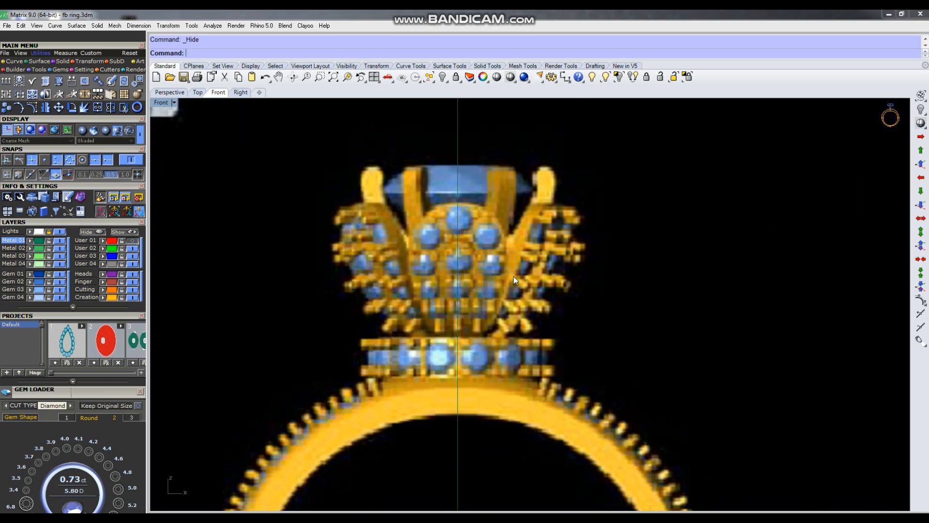
Measure the width of the topmost accent stone on the reference's central petal.
click(565, 77)
scroll(446, 224, up, 4)
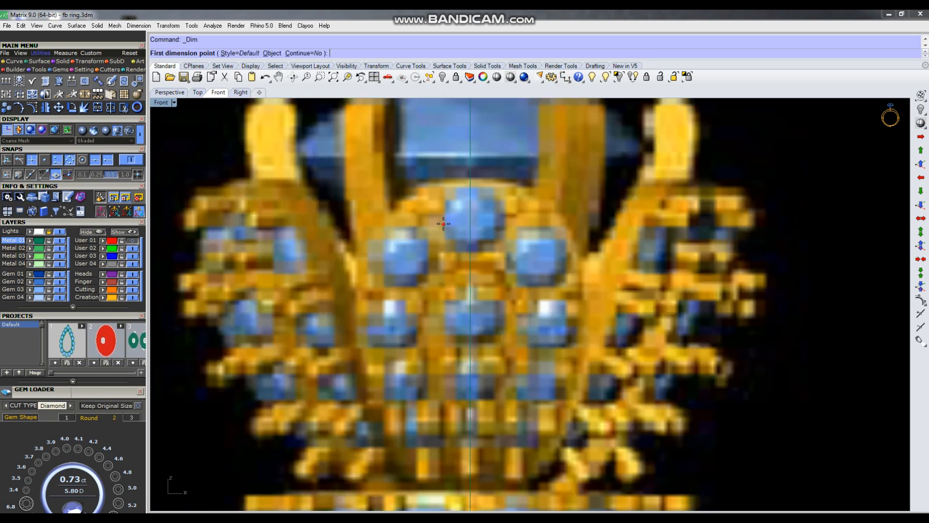
click(443, 224)
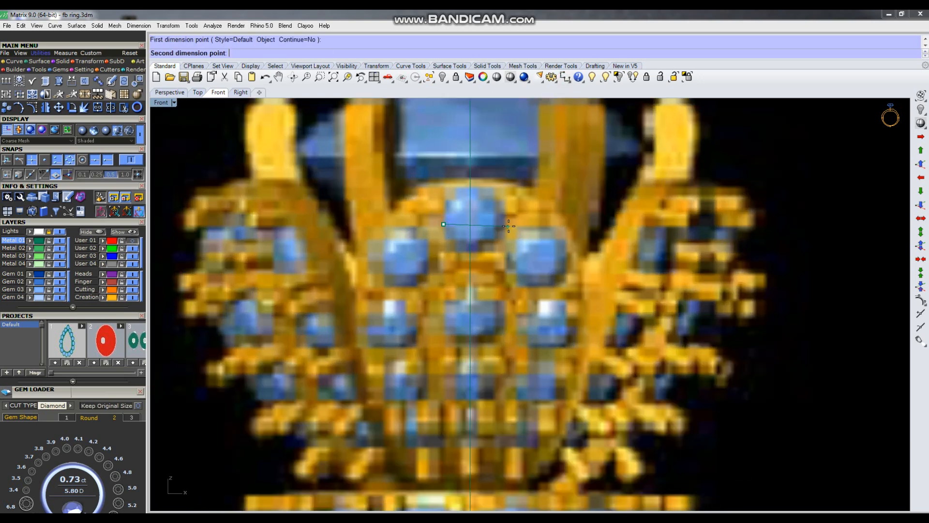
click(507, 224)
key(Escape)
scroll(484, 277, down, 3)
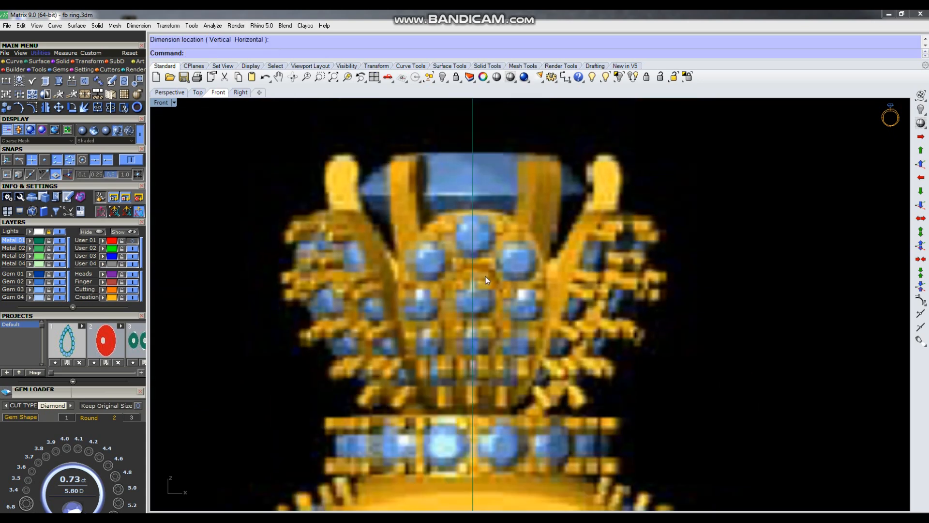
Draw a circle as wide as the central petal around its middle stone, and move it up to the petal's top edge.
text(c)
key(Return)
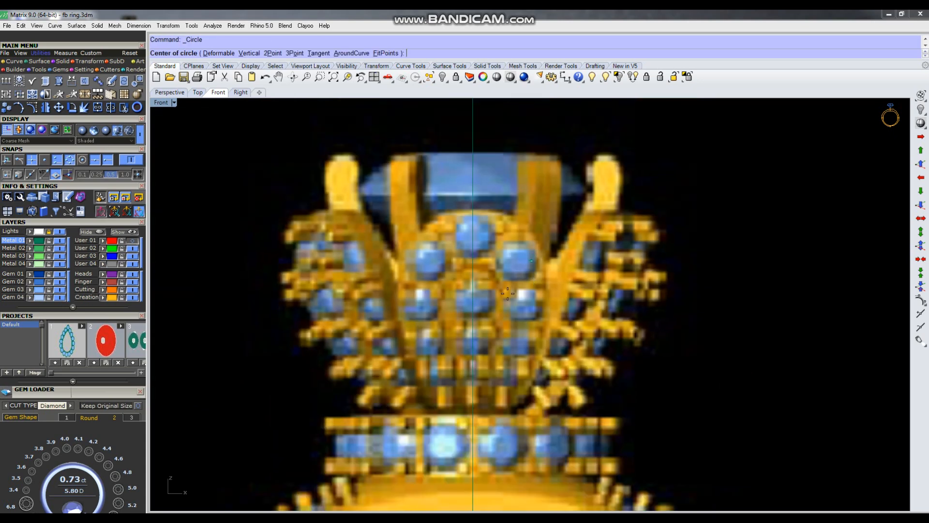
click(474, 301)
scroll(486, 312, down, 3)
scroll(508, 308, up, 3)
scroll(509, 308, up, 1)
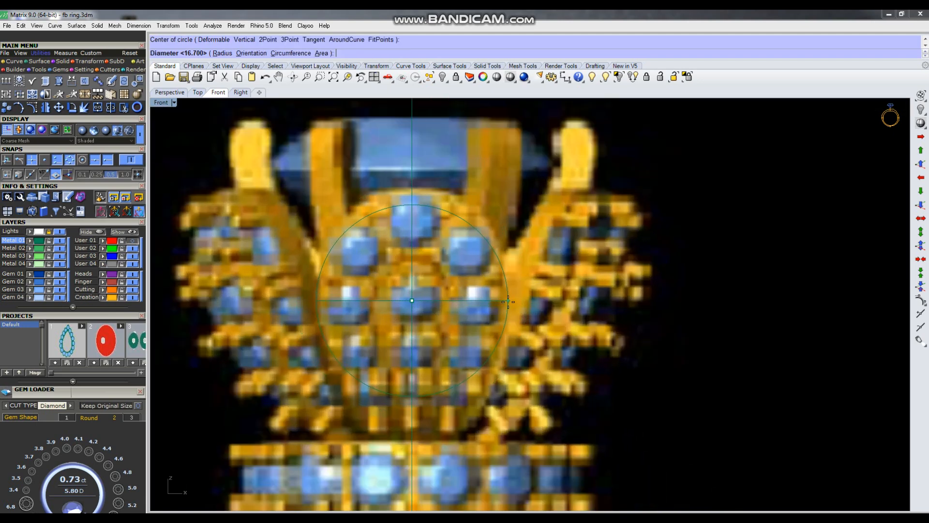
click(506, 301)
click(495, 257)
drag(414, 268, 414, 251)
key(Escape)
scroll(484, 334, down, 1)
Turn on the circle's control points and pull the bottom point down to the lower edge of the stone band, forming a teardrop.
click(484, 332)
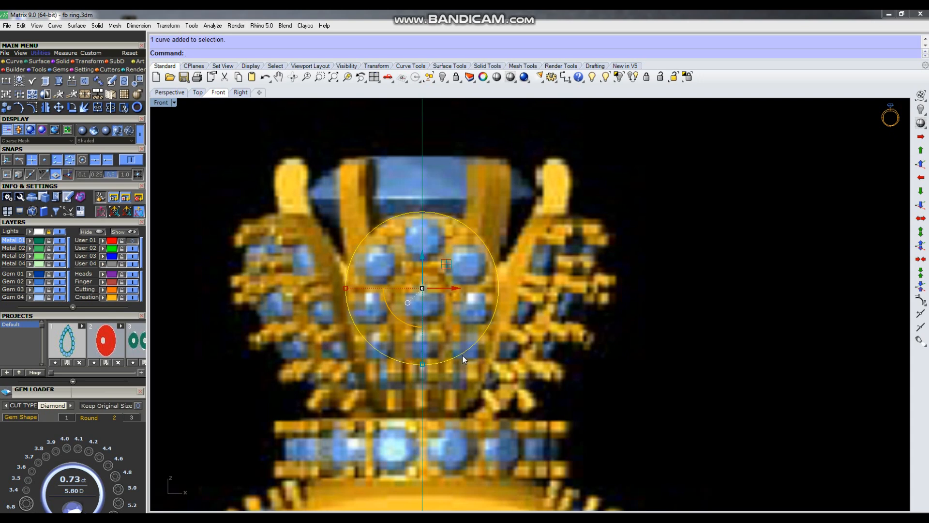
key(F10)
scroll(412, 367, up, 3)
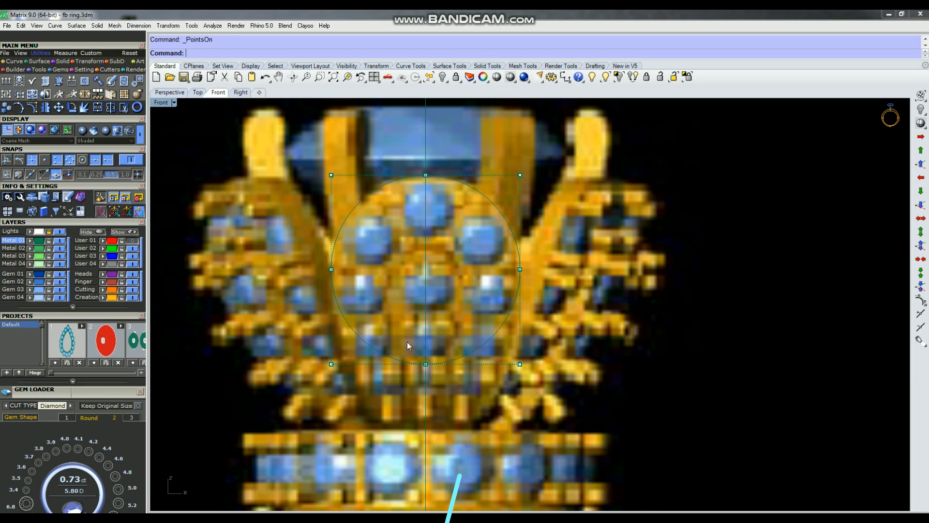
drag(457, 388, 455, 387)
scroll(439, 334, down, 2)
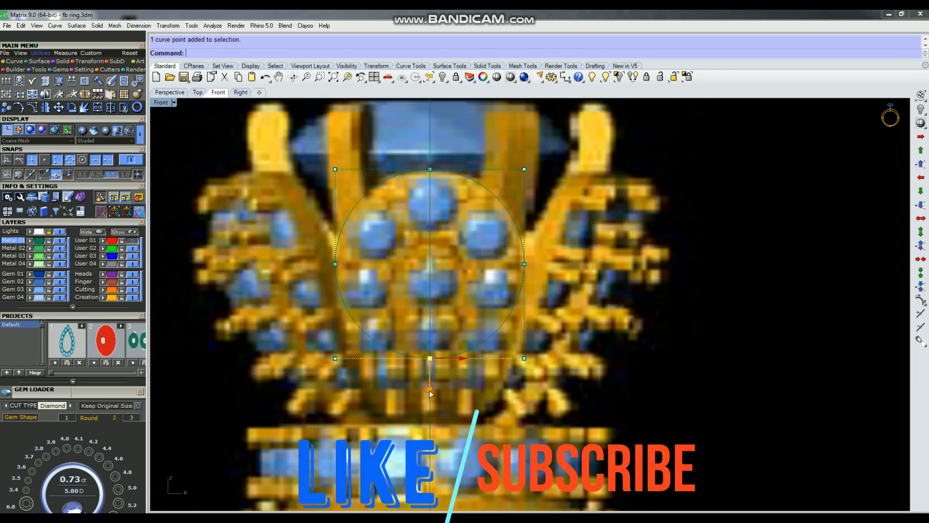
drag(430, 359, 430, 401)
drag(417, 458, 463, 475)
scroll(470, 398, up, 2)
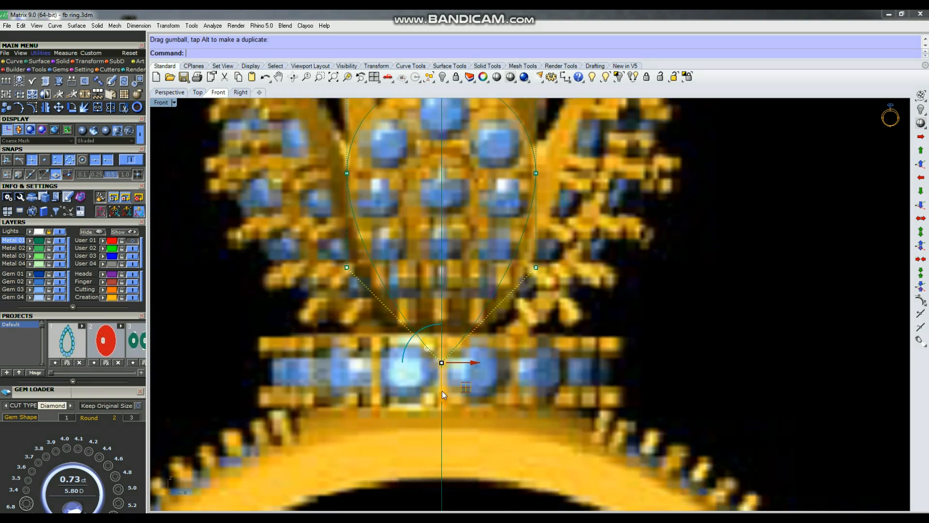
drag(442, 394, 440, 427)
Lower the teardrop's two lower side control points to fill out its flanks along the reference petal.
drag(316, 231, 625, 314)
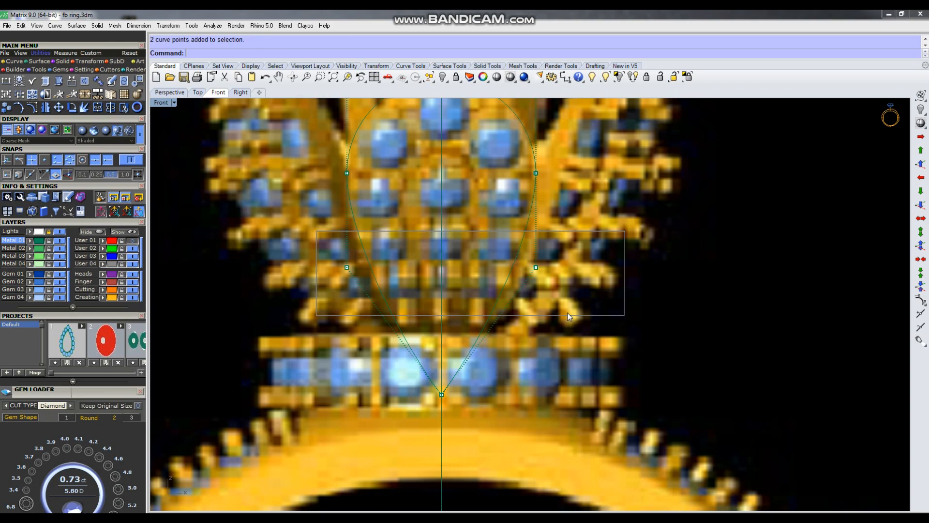
drag(443, 295, 445, 325)
click(362, 235)
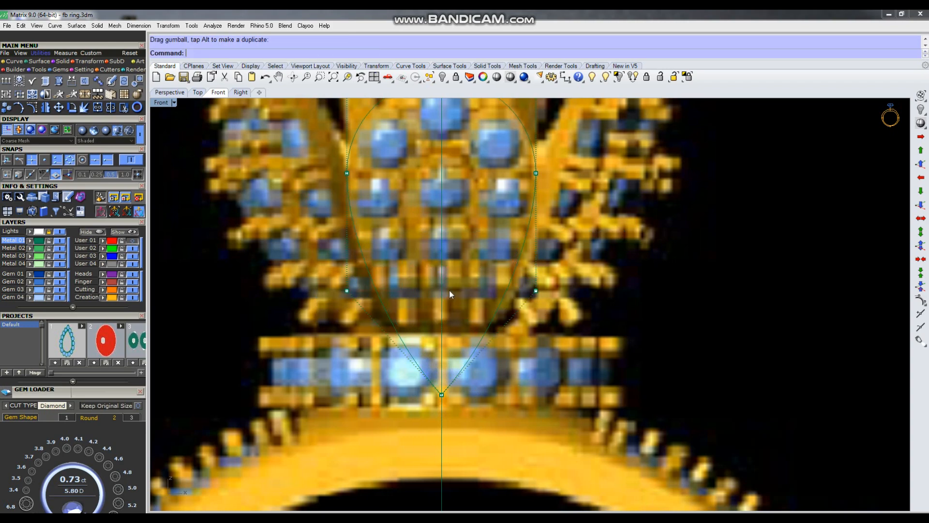
Split the teardrop curve along the vertical centre line and delete its left half.
scroll(484, 281, down, 4)
click(504, 293)
scroll(505, 296, up, 1)
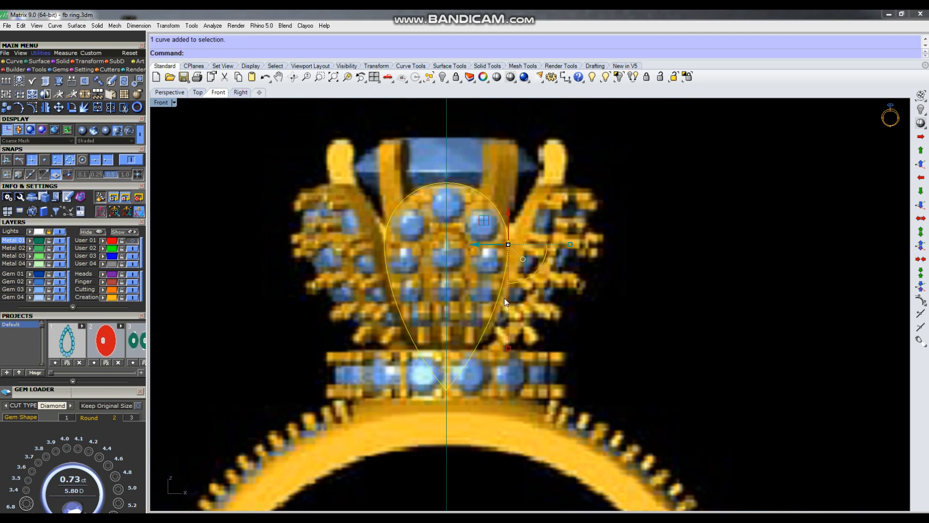
key(ctrl+shift+s)
drag(480, 122, 425, 147)
right_click(521, 220)
ctrl+drag(521, 219, 489, 234)
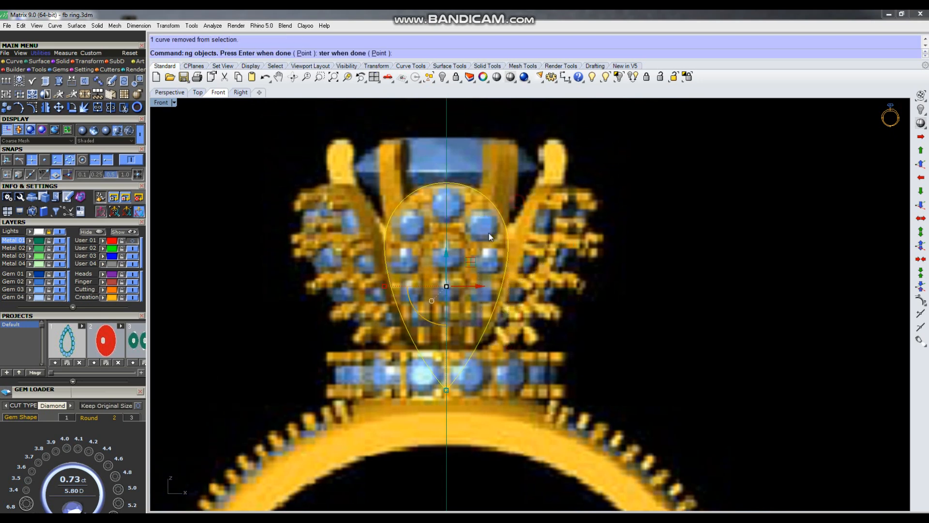
key(Delete)
Rebuild the remaining half curve with 15 points and degree 3.
click(506, 218)
text(re)
key(Return)
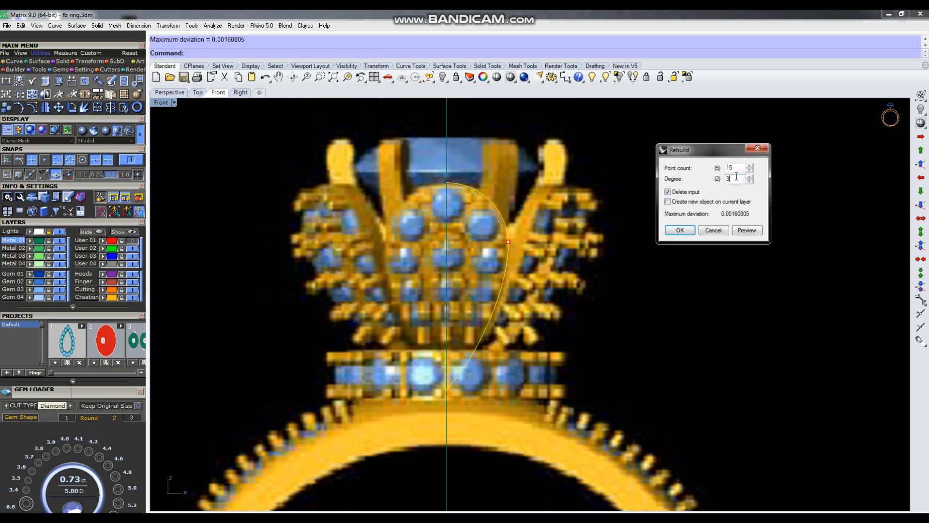
click(735, 179)
scroll(742, 168, down, 3)
click(679, 229)
Mirror the rebuilt half across the vertical centre axis and join both halves into one closed petal outline.
click(507, 232)
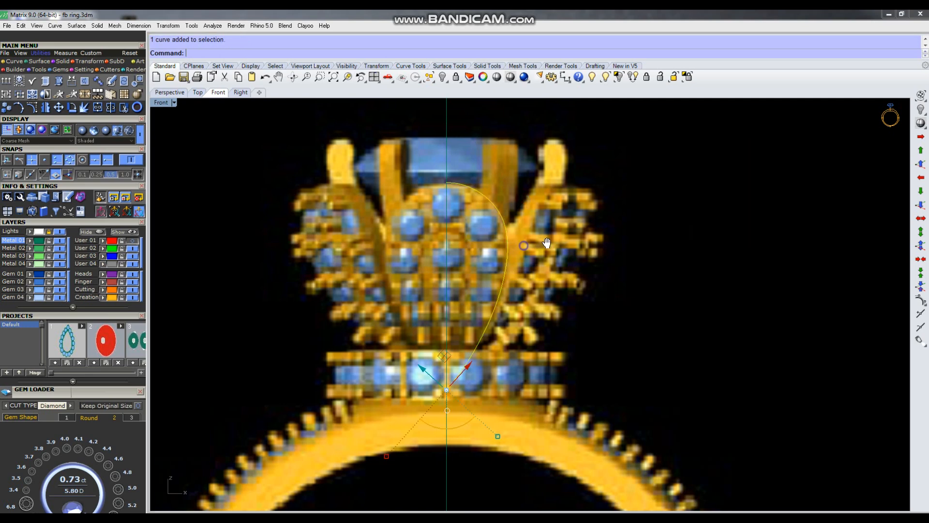
right_drag(547, 243, 551, 241)
text(m)
key(Return)
text(y)
key(Return)
shift+click(431, 231)
text(j)
key(Return)
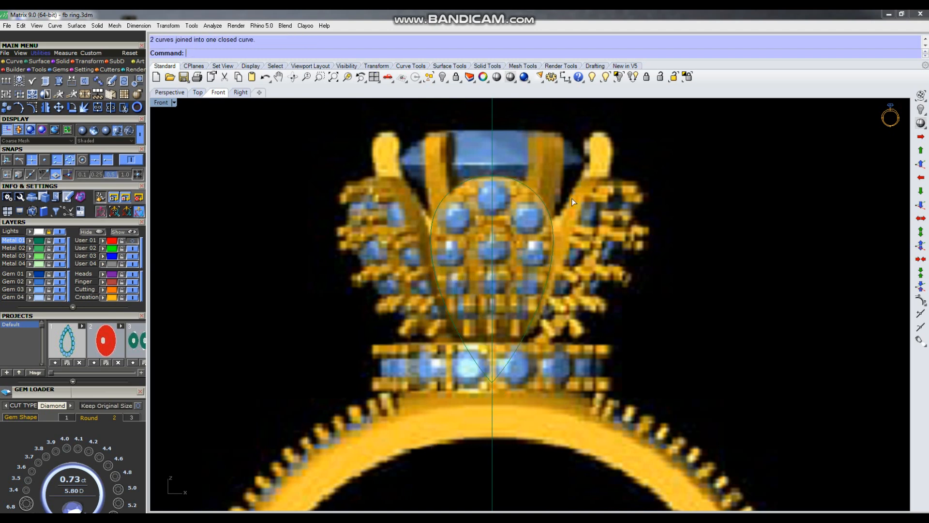
Hide the reference images and view the petal outline in perspective and from the front.
scroll(544, 252, down, 5)
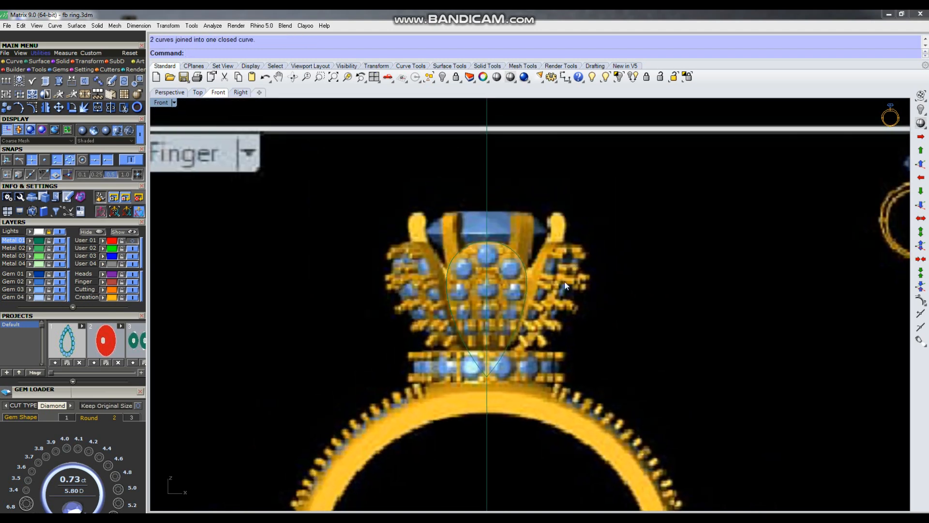
click(59, 231)
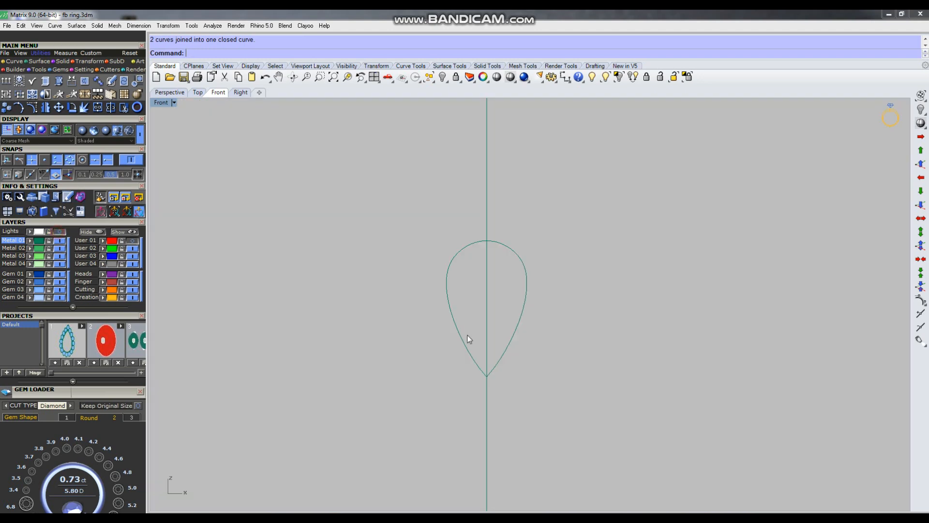
key(ctrl+F4)
scroll(538, 411, down, 3)
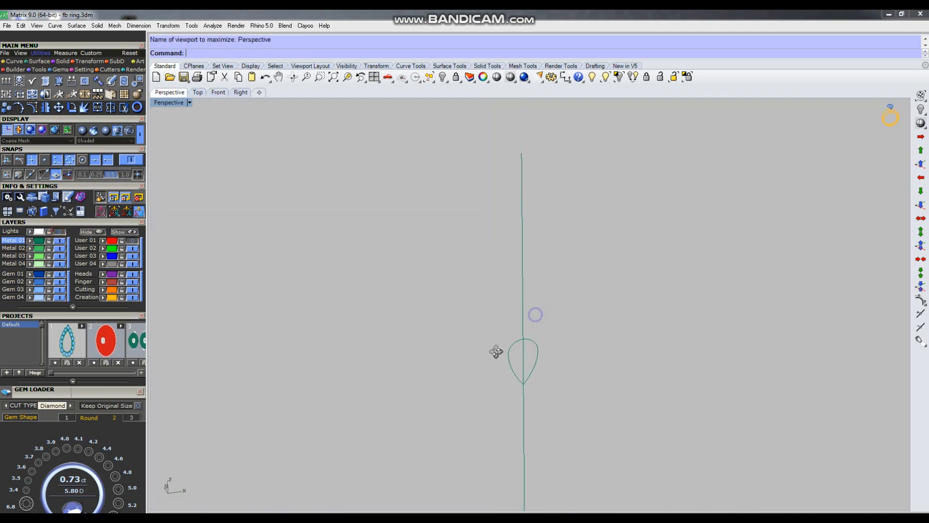
key(ctrl+F2)
scroll(521, 297, up, 3)
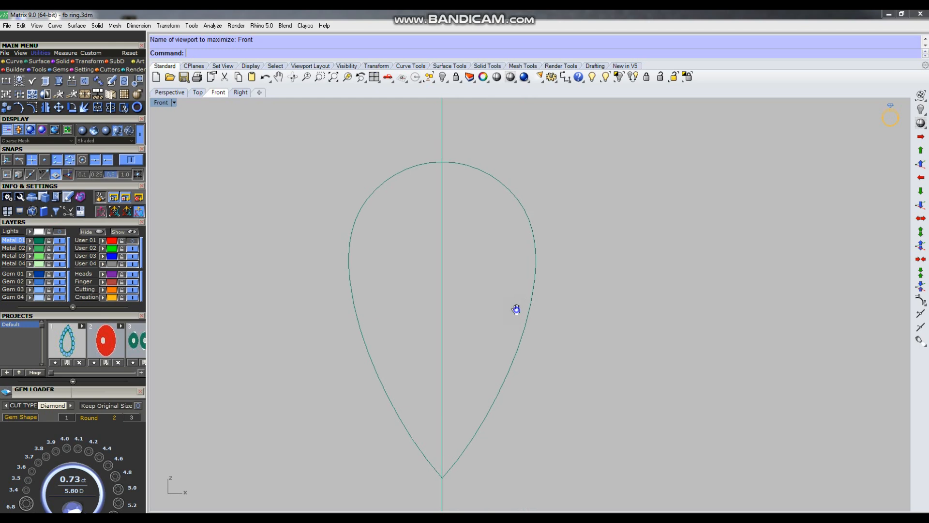
Offset the petal outline inward to add a parallel rim curve.
drag(549, 244, 507, 271)
key(Return)
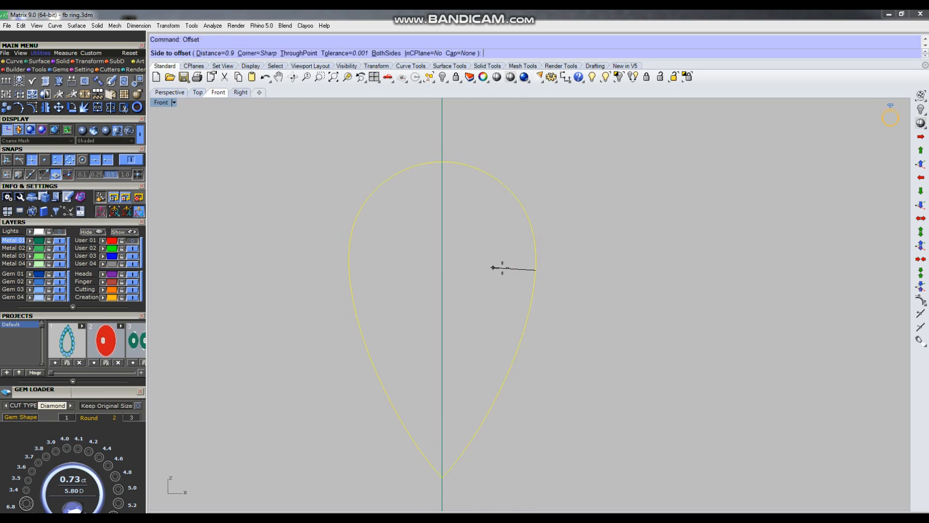
click(502, 266)
click(649, 305)
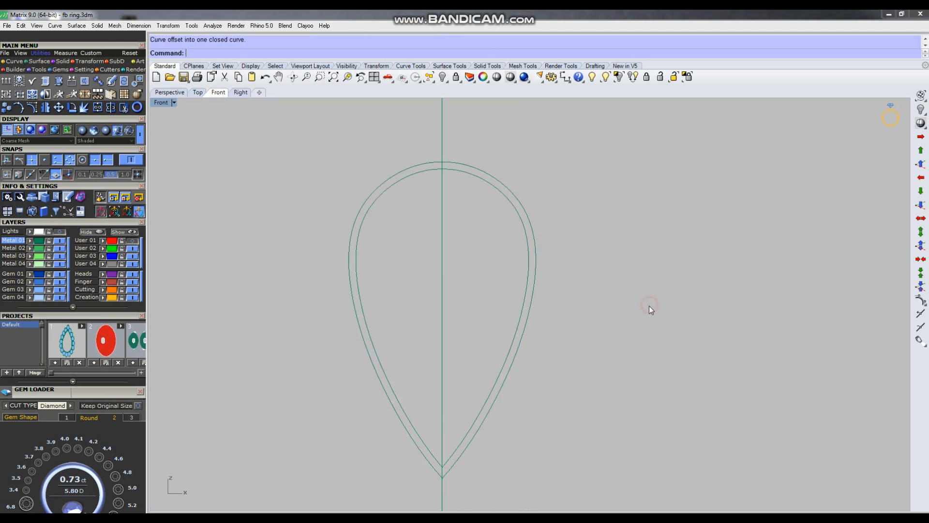
Place a point beside the petal outline and draw an accent-stone circle centred on it.
text(po)
key(Return)
click(609, 266)
text(c)
key(Return)
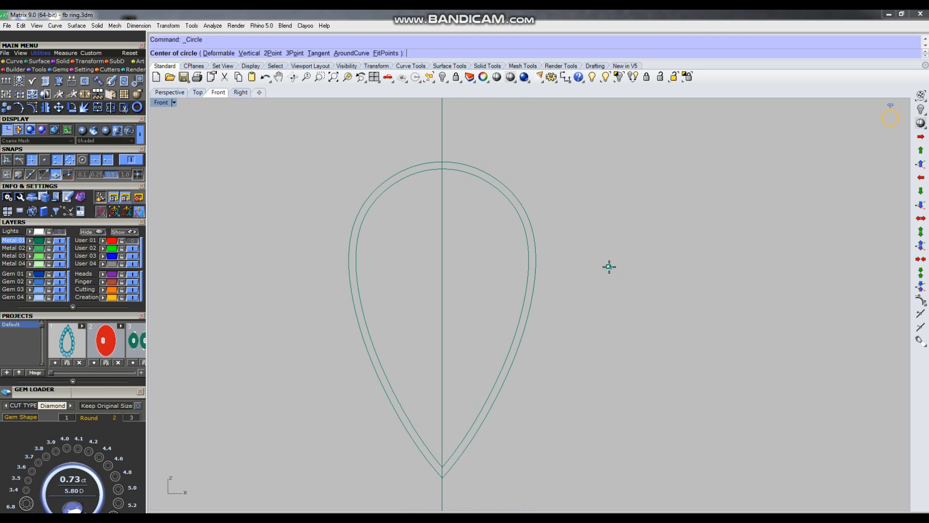
click(608, 266)
key(Escape)
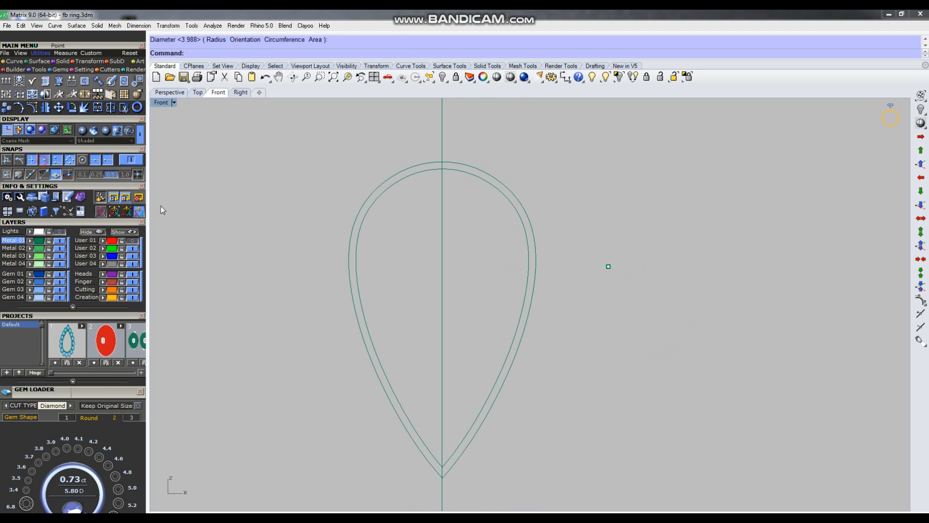
key(Return)
click(609, 266)
text(1.)
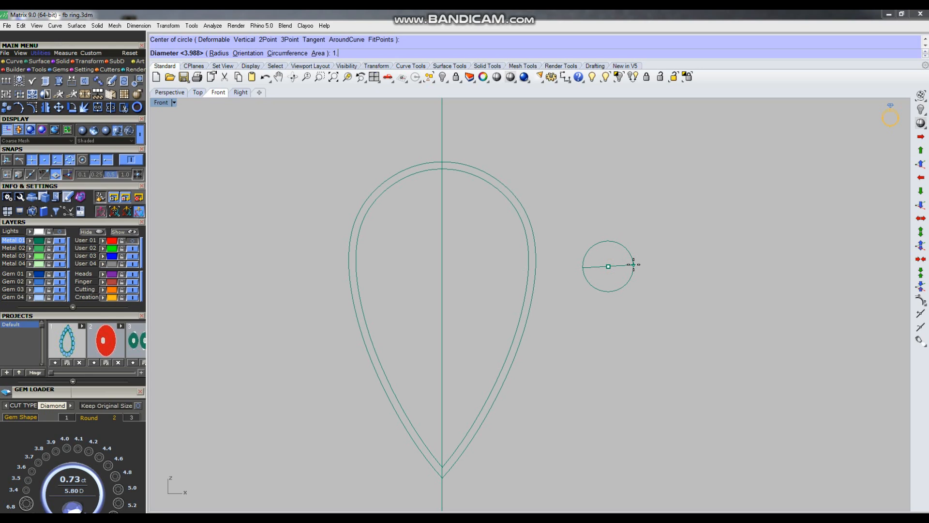
key(Return)
Offset the accent-stone circle outward to add a concentric spacing circle.
drag(664, 226, 621, 275)
scroll(661, 244, up, 2)
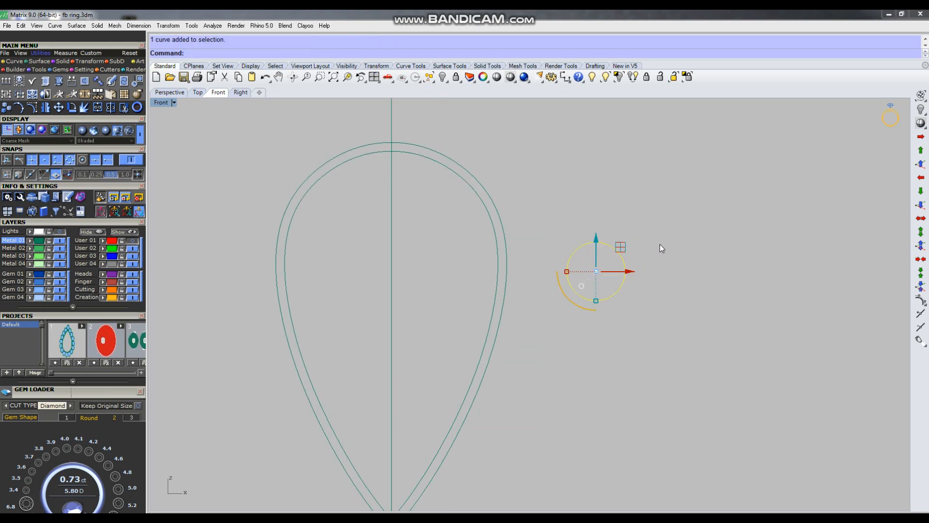
text(o)
key(Return)
key(Return)
click(670, 227)
Move the concentric circles and their centre point onto the centre line just inside the petal's top edge.
drag(703, 202, 591, 309)
key(Return)
click(598, 271)
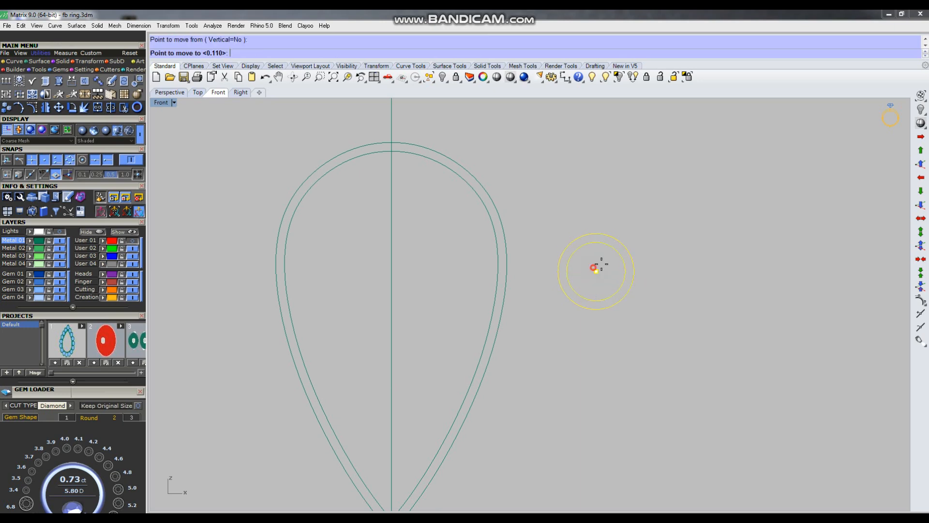
scroll(602, 264, down, 4)
scroll(539, 232, up, 4)
scroll(478, 194, up, 1)
scroll(480, 195, down, 2)
scroll(479, 195, up, 3)
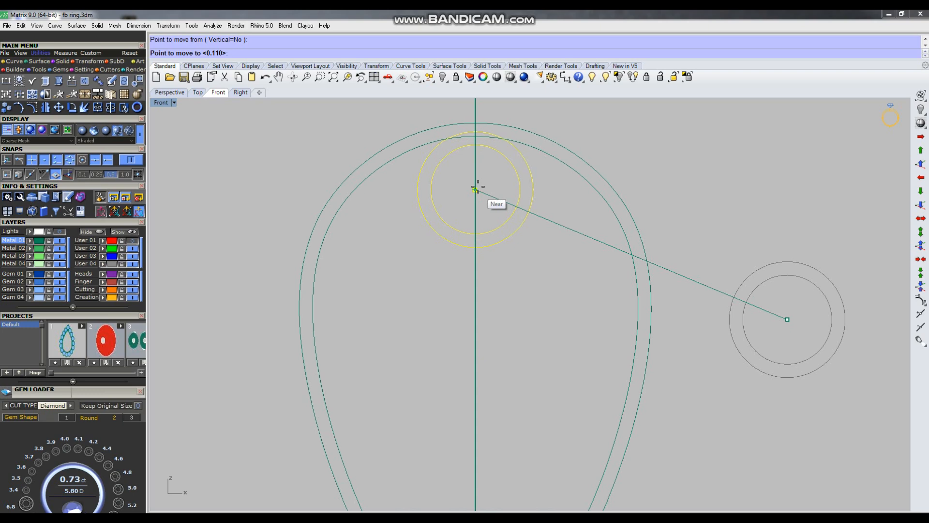
click(476, 182)
scroll(506, 191, down, 1)
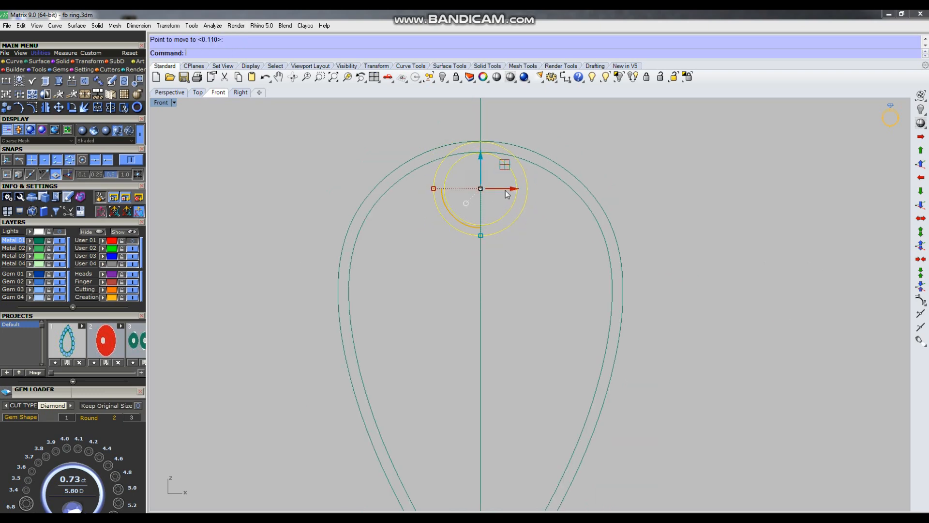
Copy the stone circles four times down the inside of the petal's right edge.
drag(505, 165, 584, 369)
right_drag(596, 334, 638, 226)
alt+drag(623, 266, 589, 343)
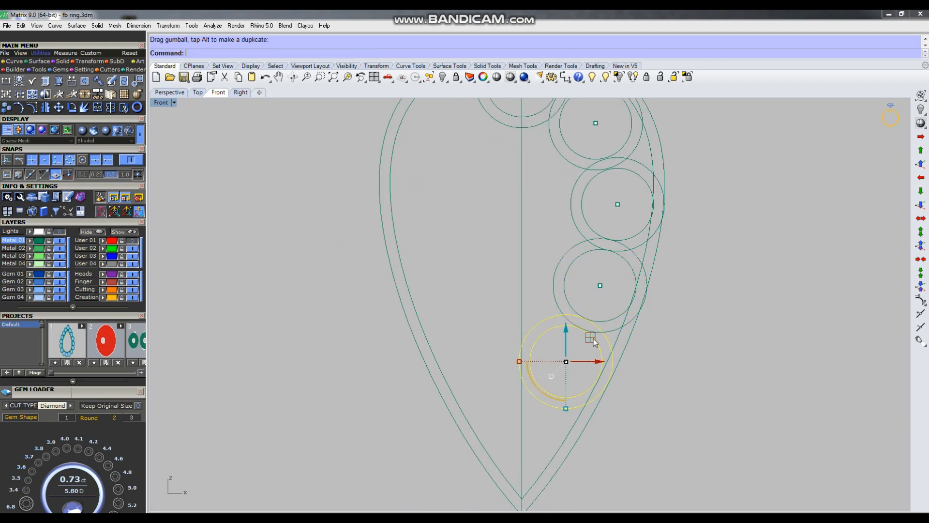
Mirror the four right-hand stone layouts across the vertical centre axis to the petal's left side.
scroll(590, 342, down, 6)
drag(576, 330, 578, 335)
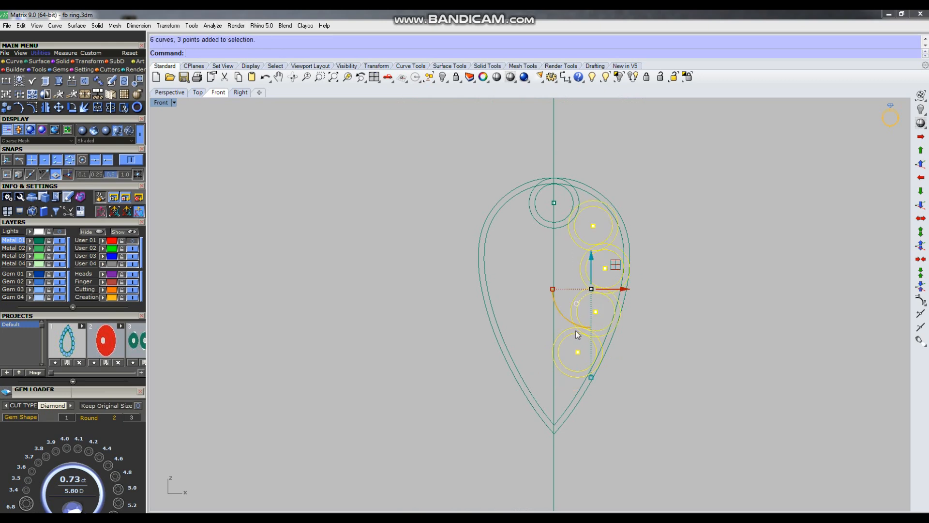
text(mi)
key(Return)
text(y)
key(Return)
key(Escape)
Copy the top stone layout down the centre line twice to fill the middle of the petal.
click(544, 226)
drag(560, 182, 555, 238)
click(667, 267)
scroll(587, 316, up, 6)
scroll(542, 326, down, 4)
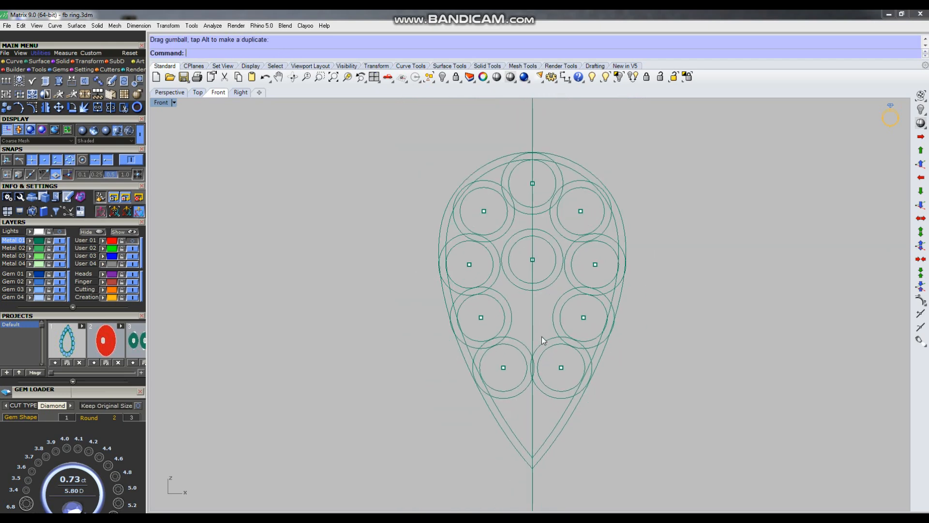
click(545, 280)
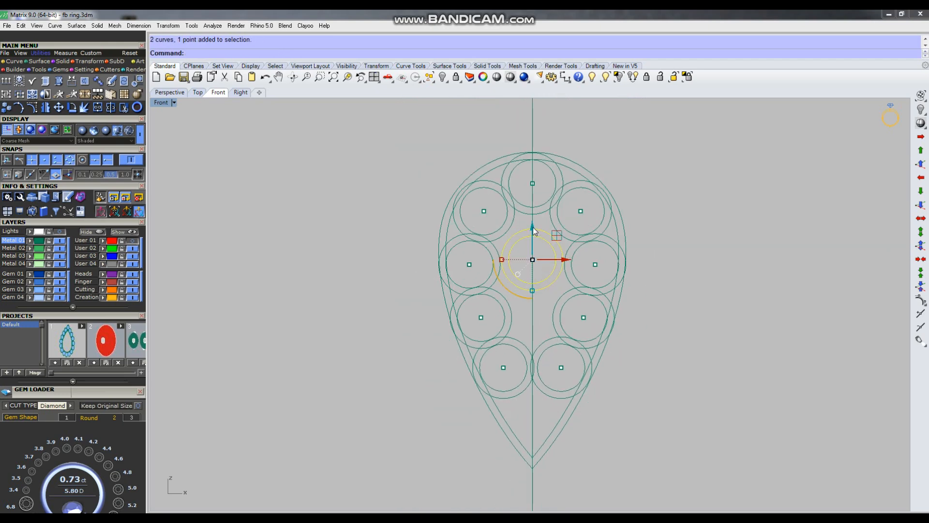
drag(533, 227, 533, 284)
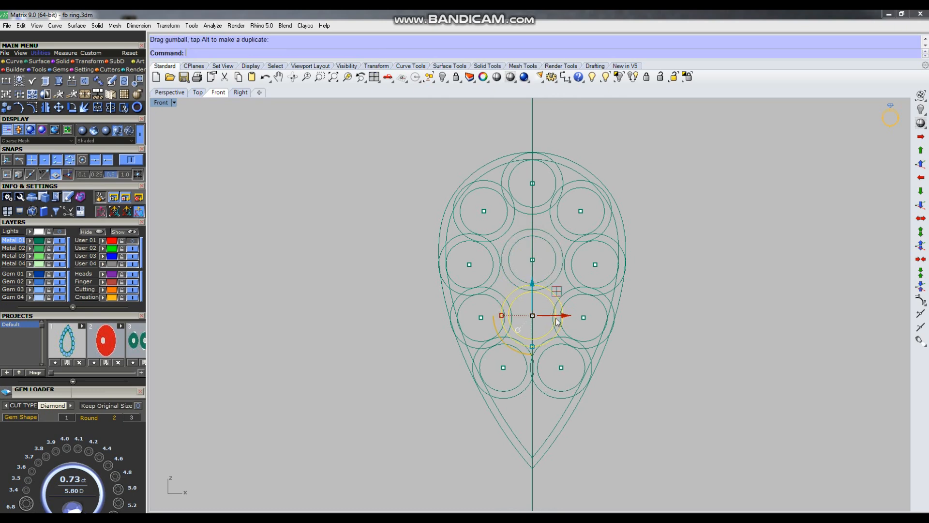
scroll(597, 321, up, 5)
click(552, 302)
scroll(657, 322, down, 5)
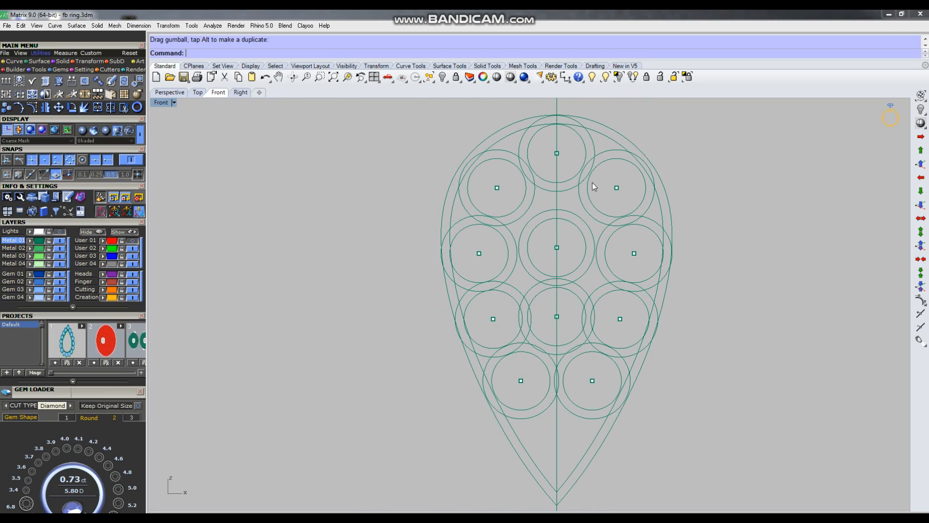
Delete all stone layout circles and points and the inner offset curve, keeping only the outer petal outline.
scroll(530, 303, down, 5)
drag(475, 197, 613, 362)
key(Delete)
scroll(582, 312, up, 1)
click(584, 314)
key(Delete)
scroll(605, 305, down, 2)
click(588, 327)
scroll(579, 316, up, 4)
key(ctrl+z)
scroll(581, 323, up, 2)
key(Escape)
click(591, 342)
key(Delete)
Patch the closed petal outline into a surface with 10 U and 10 V spans.
click(613, 290)
text(patch)
key(Return)
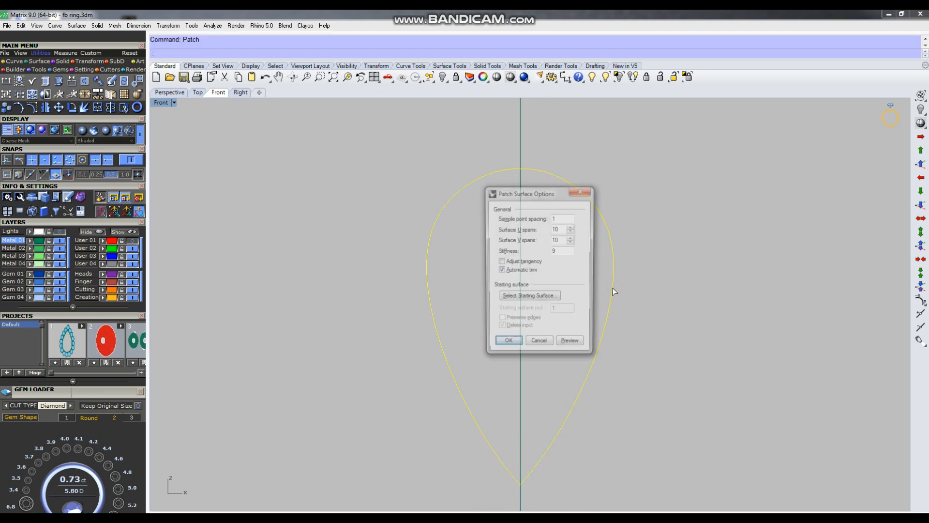
key(Return)
key(Escape)
scroll(584, 356, down, 6)
right_drag(633, 318, 618, 341)
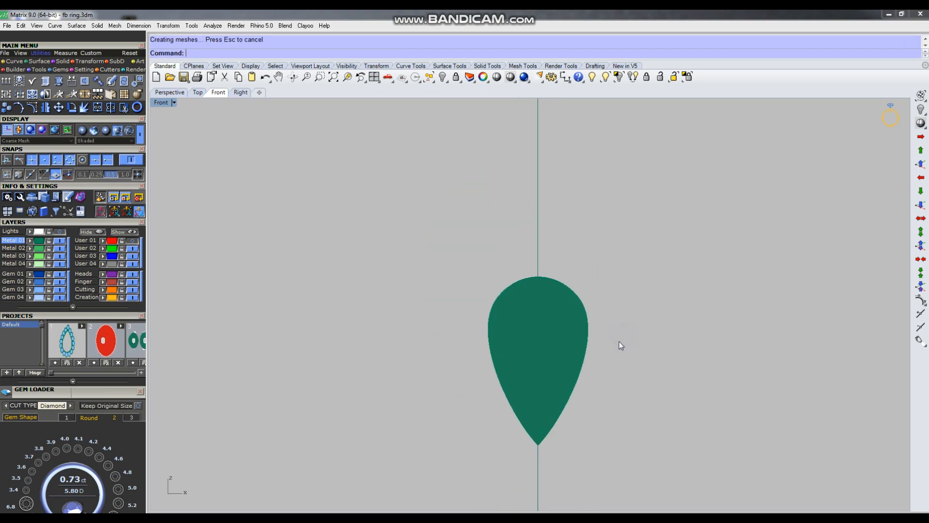
Show the hidden prong head and diamond in perspective and inspect them together with the petal surface.
key(ctrl+F4)
scroll(590, 330, down, 6)
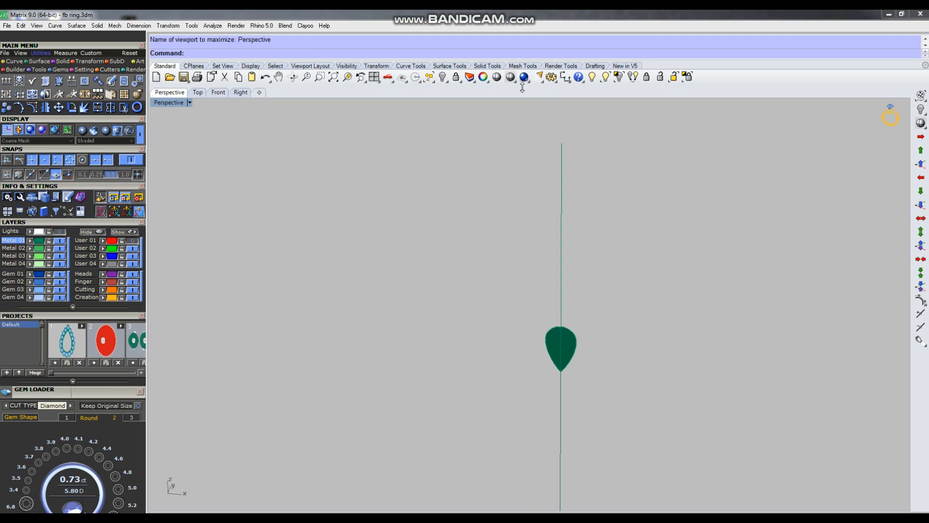
click(606, 77)
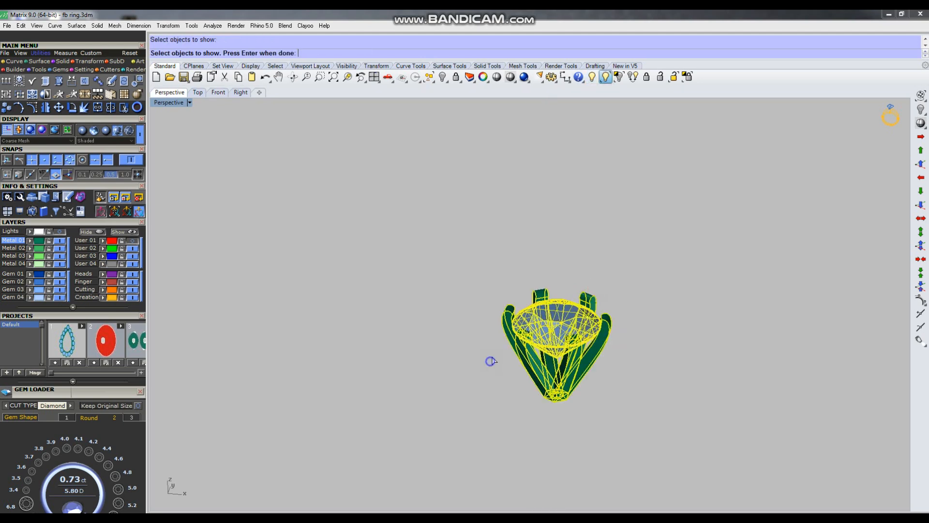
right_drag(603, 318, 578, 352)
scroll(563, 341, up, 6)
scroll(578, 363, up, 10)
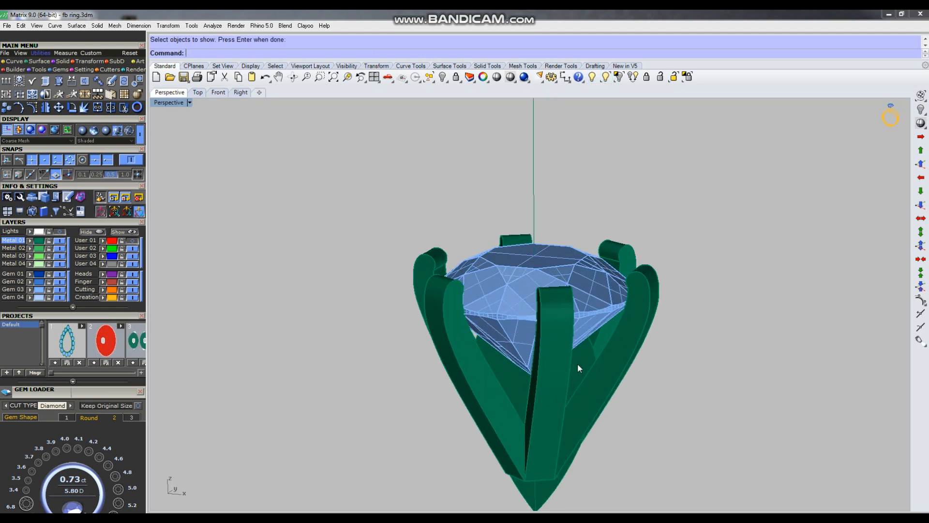
Move the petal surface away from the ring axis so it stands just outside the prong head.
click(588, 347)
scroll(587, 344, down, 4)
right_drag(584, 348, 527, 368)
drag(527, 368, 452, 411)
right_drag(662, 406, 494, 349)
scroll(464, 360, up, 3)
right_drag(484, 301, 518, 288)
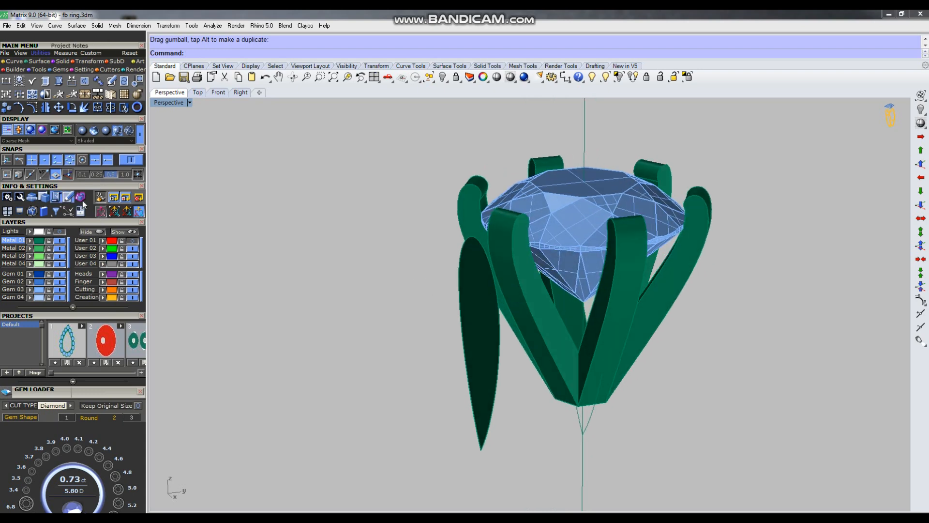
right_drag(413, 323, 453, 342)
Polar-array the petal surface around the origin with 6 items over 360 degrees.
click(459, 348)
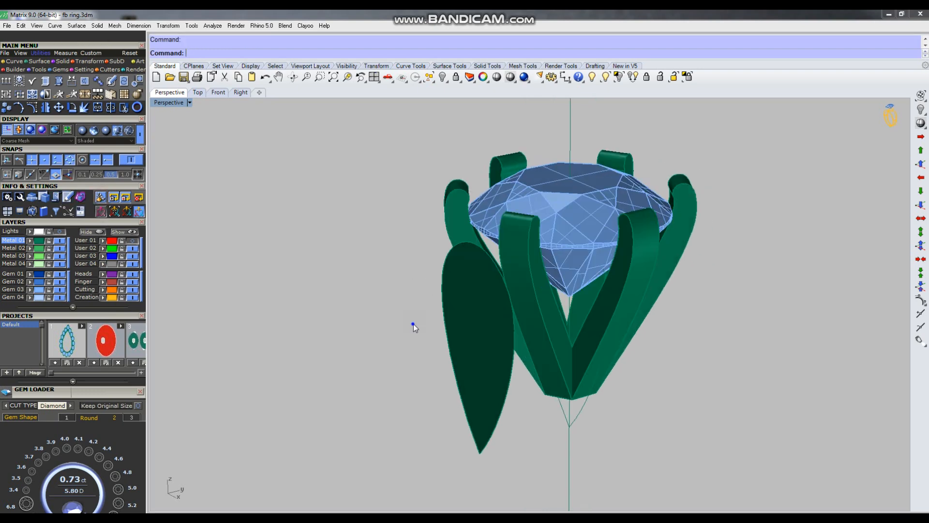
text(ap)
key(Return)
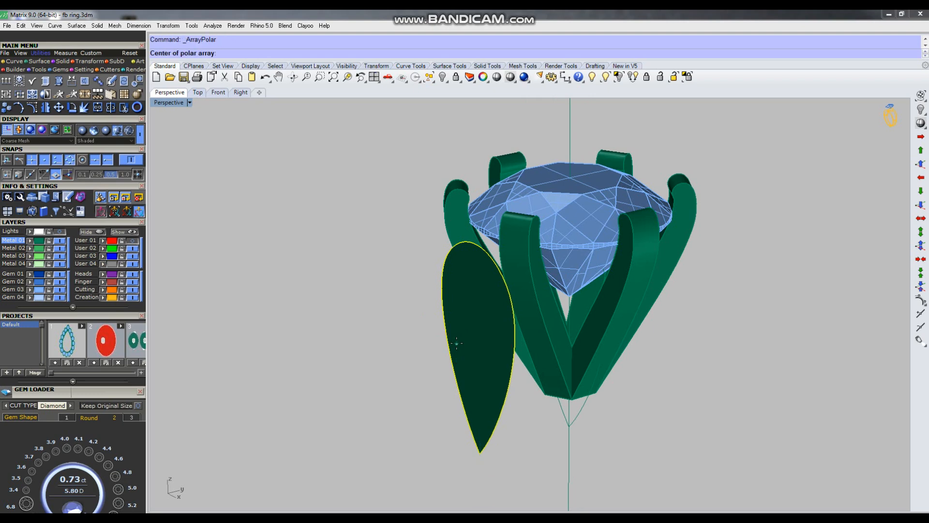
text(0)
key(Return)
key(Return)
key(Return)
key(Return)
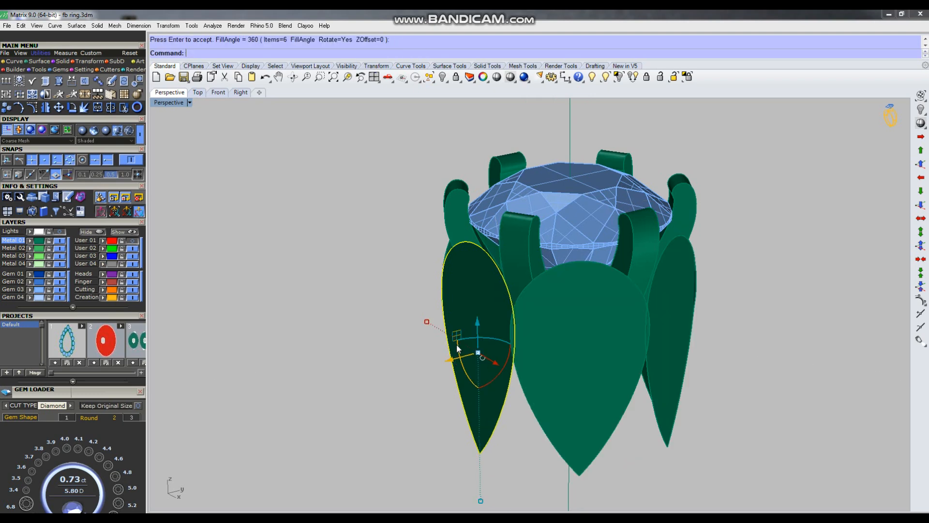
Adjust the original petal's distance from the head so neighbouring petals meet edge to edge.
right_drag(455, 346, 539, 343)
scroll(544, 340, up, 6)
scroll(547, 334, down, 4)
scroll(490, 361, up, 3)
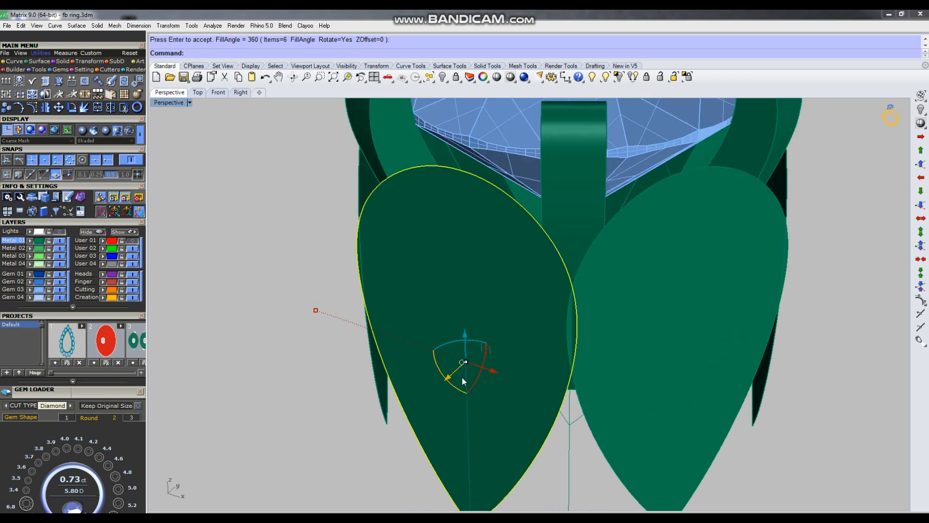
drag(455, 377, 494, 362)
scroll(555, 302, down, 5)
right_drag(556, 315, 515, 297)
mouse_move(564, 319)
right_down()
mouse_move(562, 331)
mouse_move(527, 312)
right_up()
Tilt the original petal's upper end outward in the shaded Right view and shift it inward so neighbouring petals meet.
key(ctrl+F3)
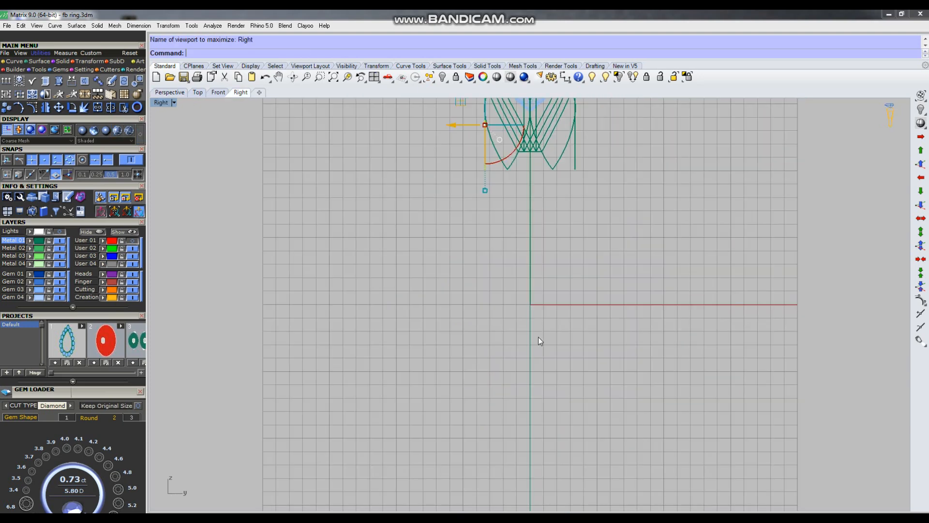
click(511, 76)
scroll(493, 268, up, 10)
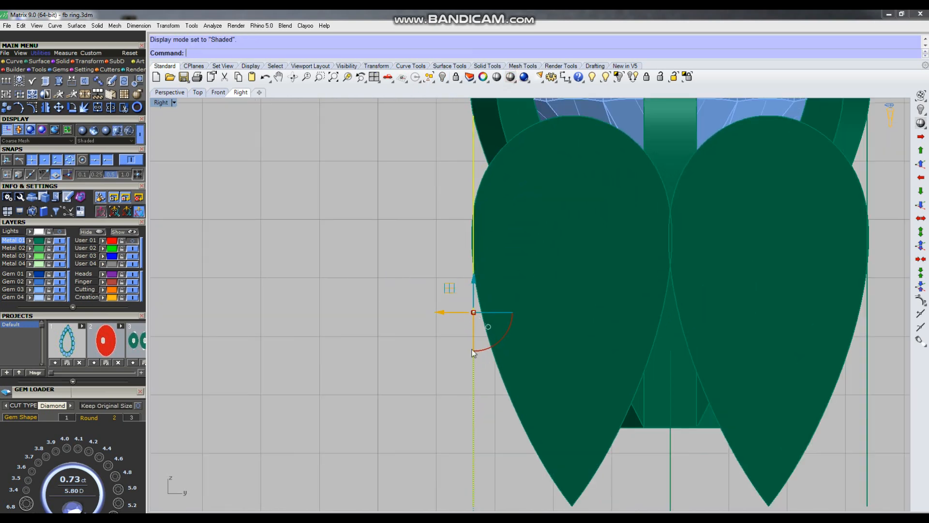
drag(491, 351, 506, 344)
key(ctrl+F4)
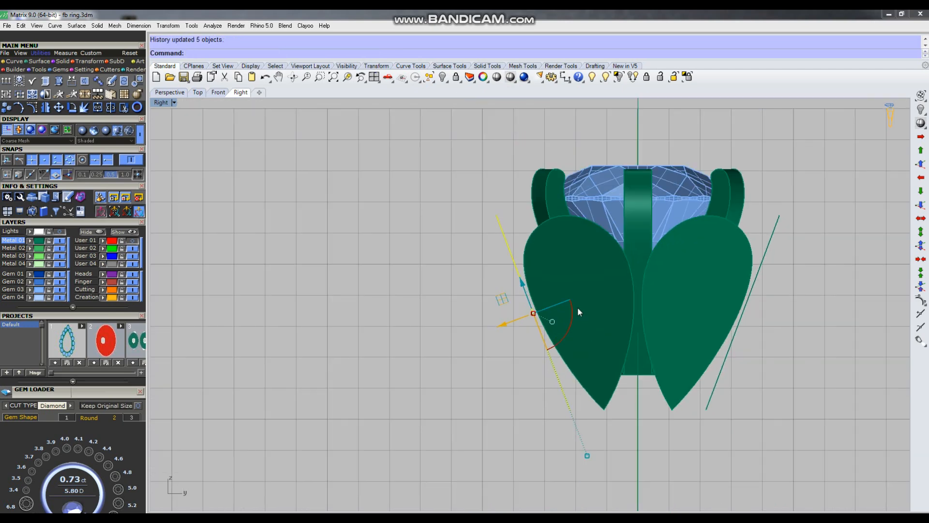
right_drag(562, 334, 646, 391)
scroll(517, 347, up, 5)
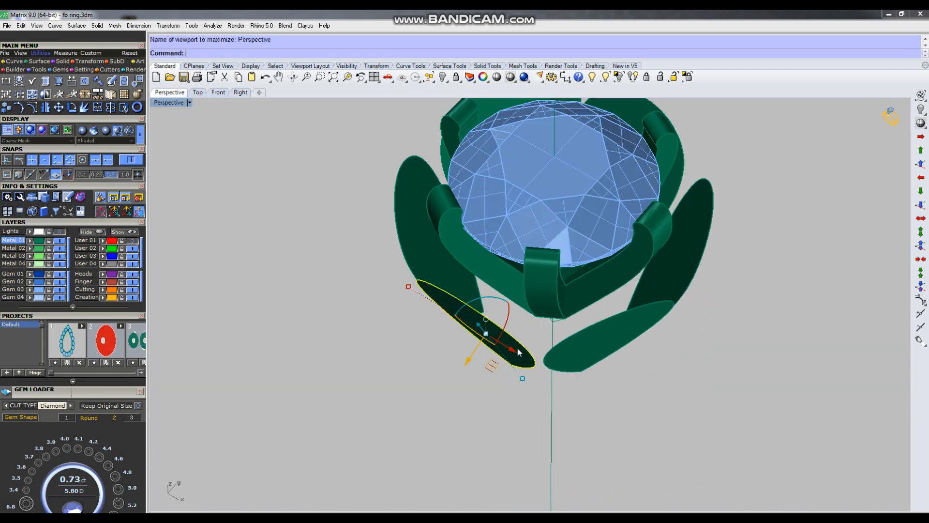
drag(463, 360, 443, 363)
click(657, 406)
Examine the six-petal arrangement around the head in perspective and in a shaded Top view.
right_drag(596, 381, 568, 307)
scroll(606, 364, down, 5)
right_drag(608, 361, 583, 295)
key(ctrl+F1)
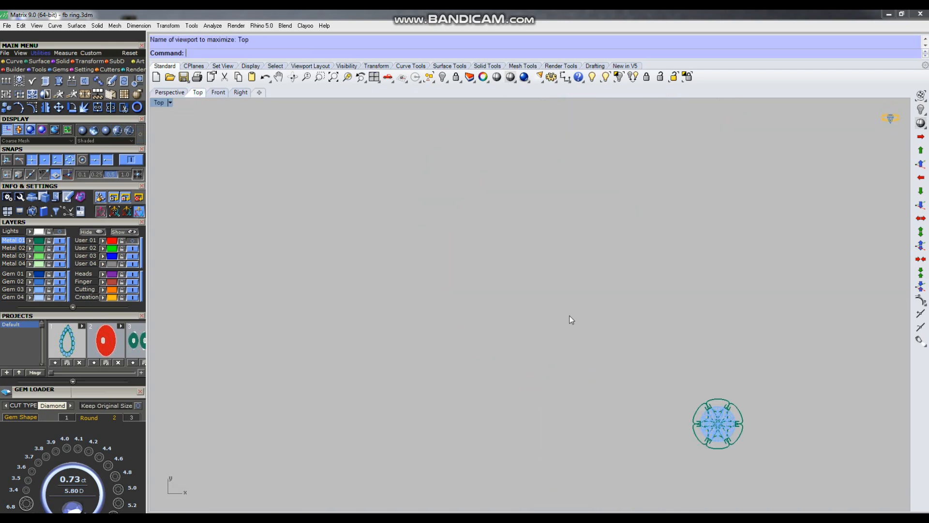
scroll(642, 378, up, 9)
right_drag(653, 344, 520, 285)
click(511, 77)
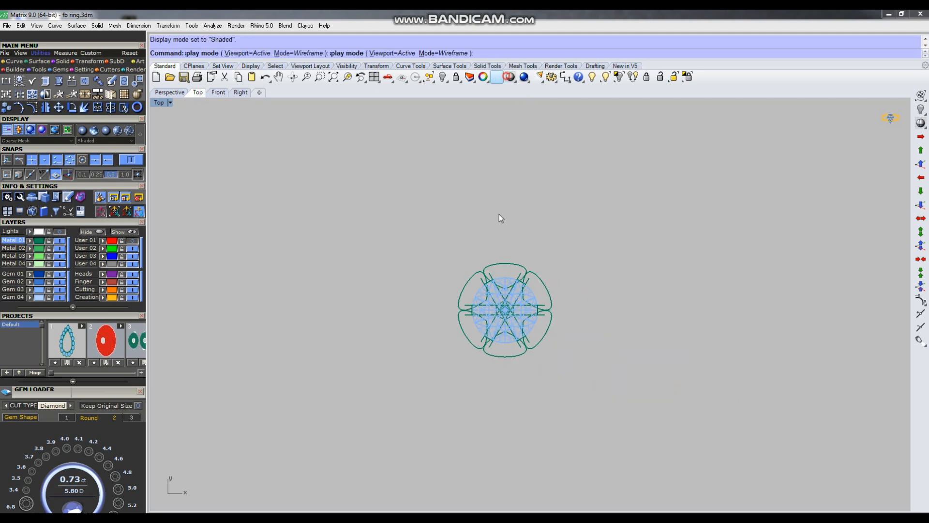
scroll(513, 283, up, 6)
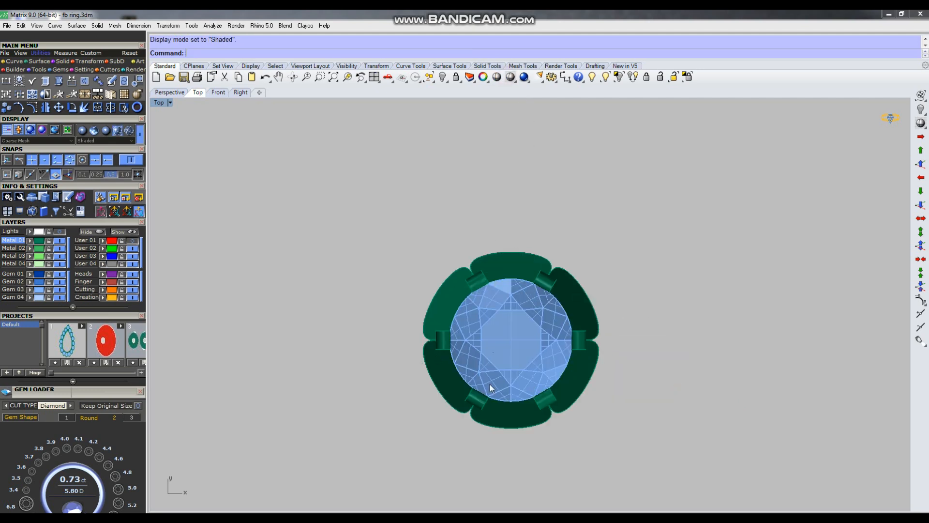
key(ctrl+F4)
right_drag(561, 312, 550, 353)
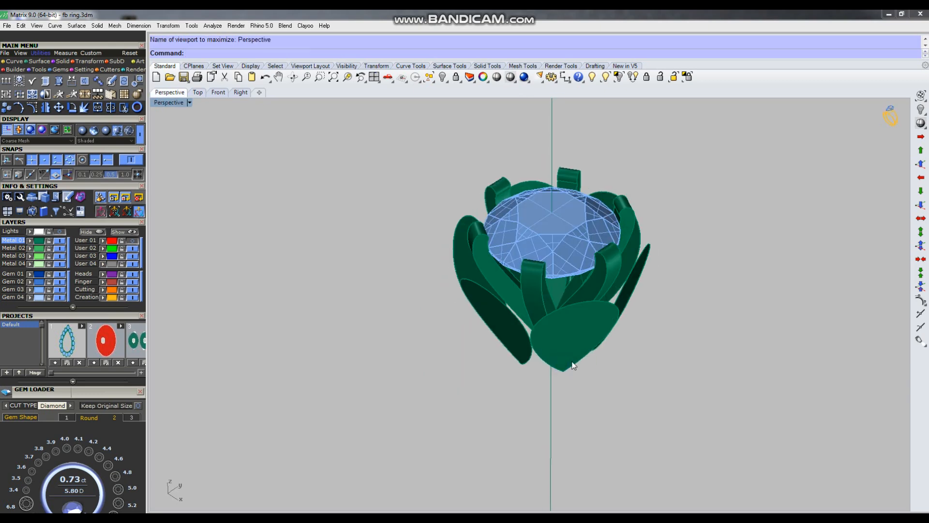
Set up a bounding-box cage on the front petal in the Right view, aligned to the CPlane with 5 X and 5 Y points.
key(ctrl+F2)
click(554, 359)
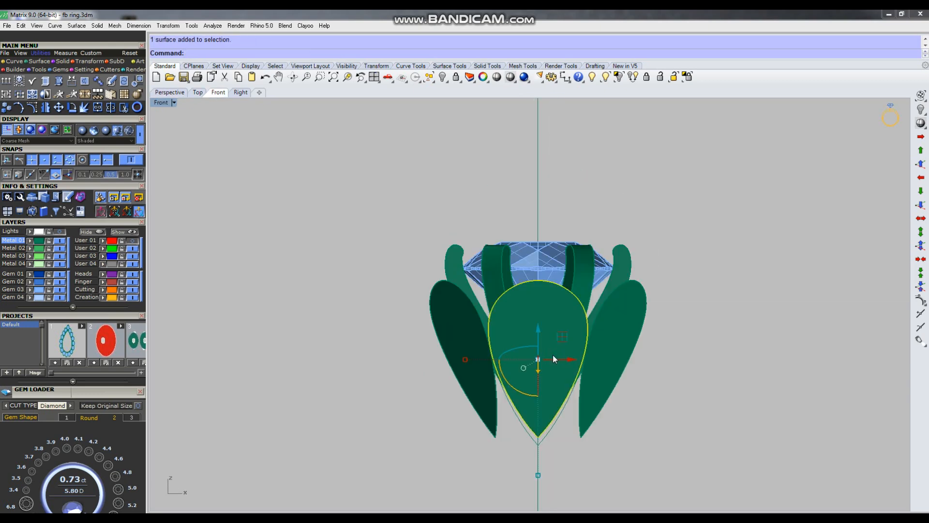
key(ctrl+F3)
scroll(581, 378, down, 2)
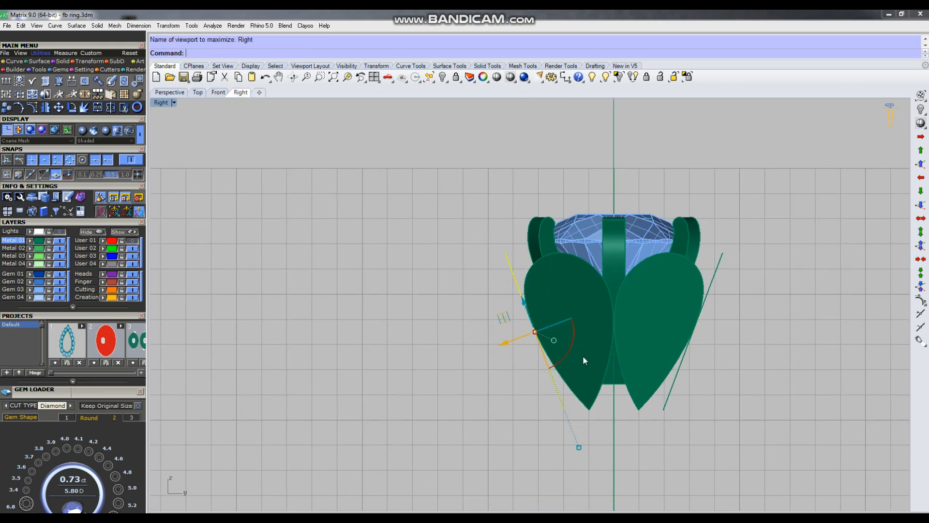
key(Return)
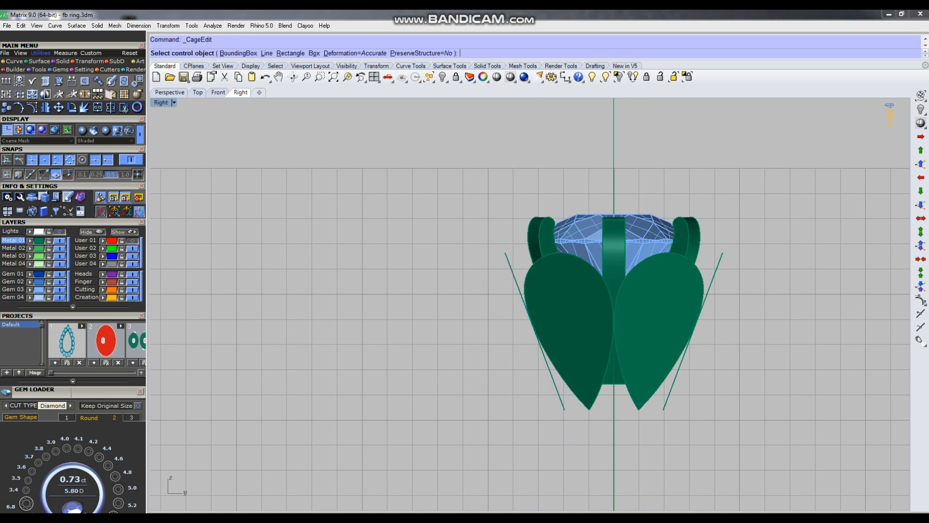
text(b)
key(Return)
key(Return)
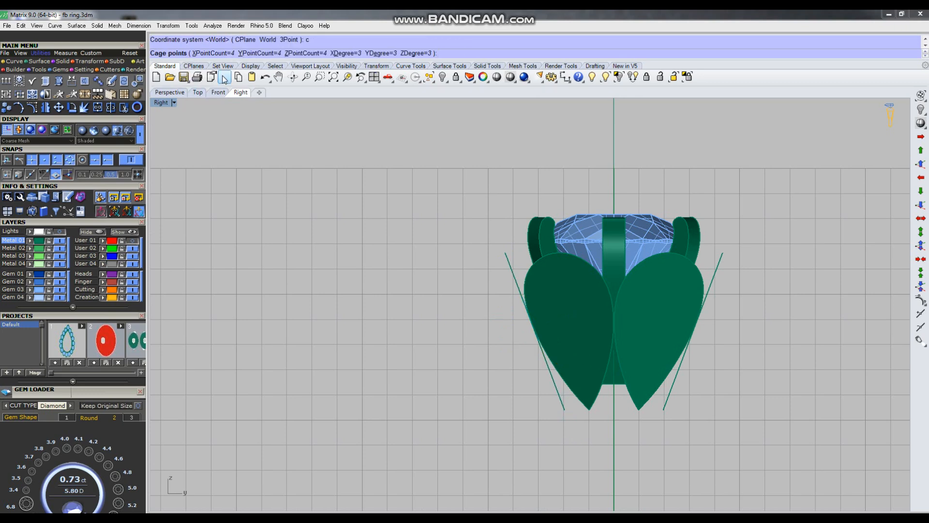
click(213, 53)
text(5)
key(Return)
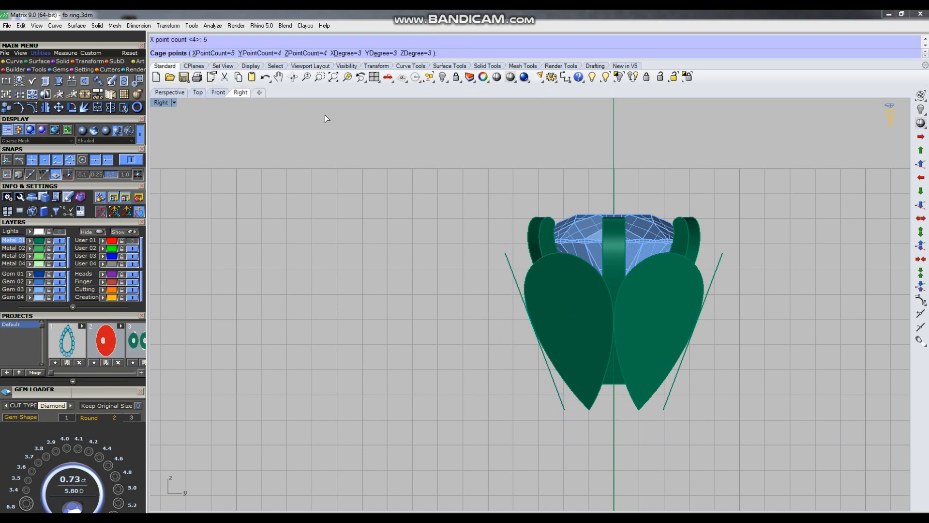
click(257, 54)
text(5)
key(Return)
key(Return)
key(Return)
scroll(533, 293, up, 3)
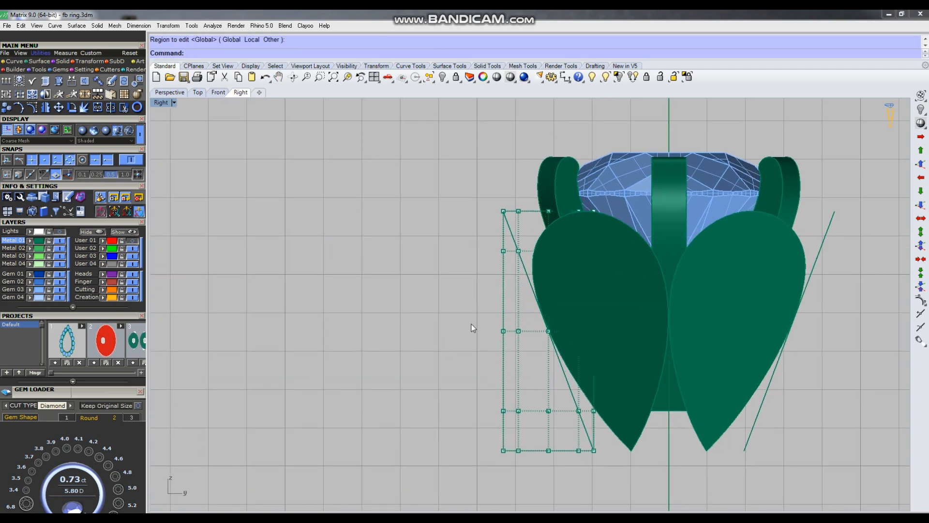
Move the middle and upper rows of cage points outward to bow the petal.
drag(421, 294, 680, 377)
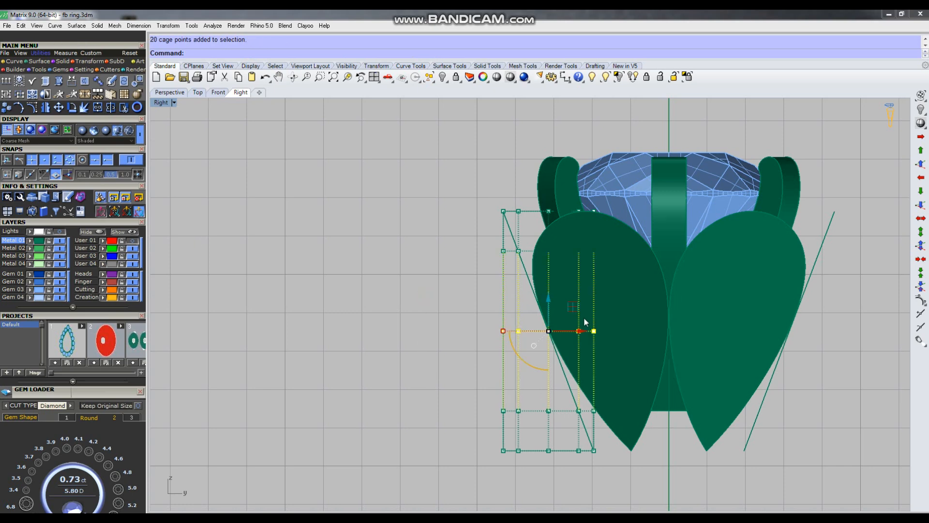
drag(580, 333, 554, 343)
drag(479, 236, 684, 295)
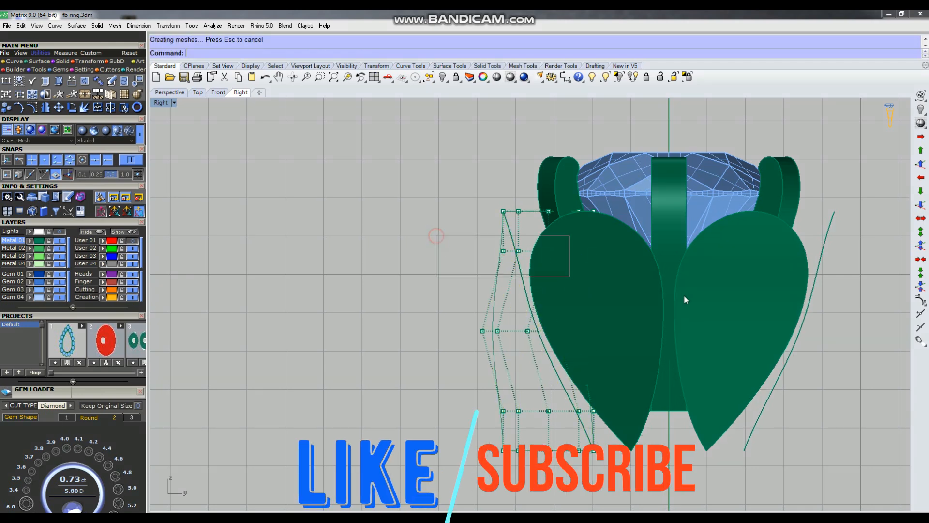
scroll(600, 264, up, 4)
drag(560, 249, 537, 251)
scroll(562, 271, down, 2)
Refine the petal's curve with the lower and upper rows of cage points, and delete the cage.
right_drag(431, 341, 404, 274)
drag(378, 338, 519, 378)
drag(331, 243, 499, 282)
drag(353, 158, 605, 228)
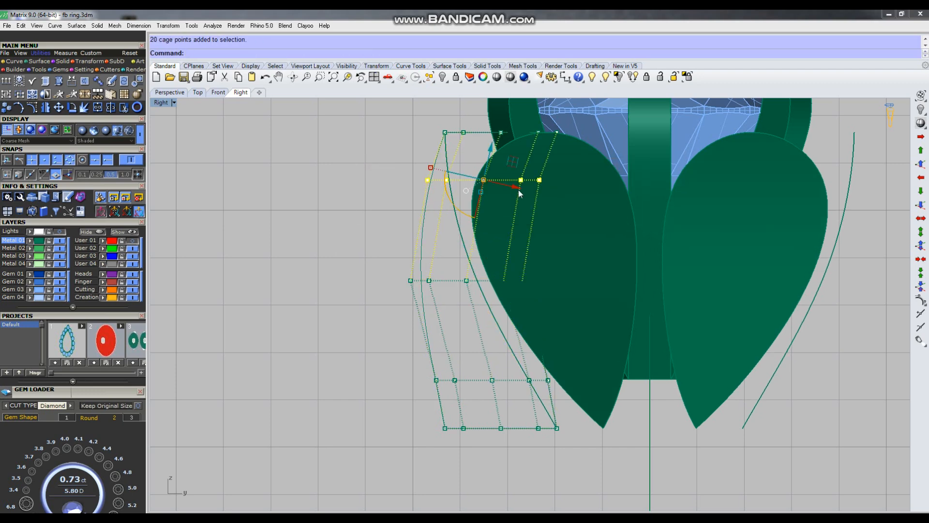
drag(514, 188, 506, 186)
click(354, 253)
key(Escape)
click(418, 271)
scroll(473, 268, down, 6)
key(Delete)
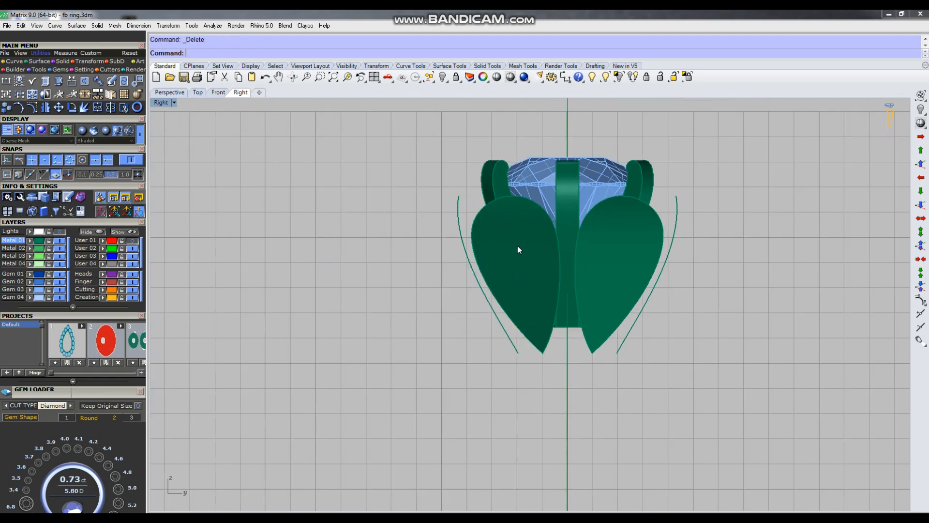
Check the curved petals in perspective and undo the whole cage edit, returning to the flat petals.
key(ctrl+F4)
right_drag(556, 292, 493, 227)
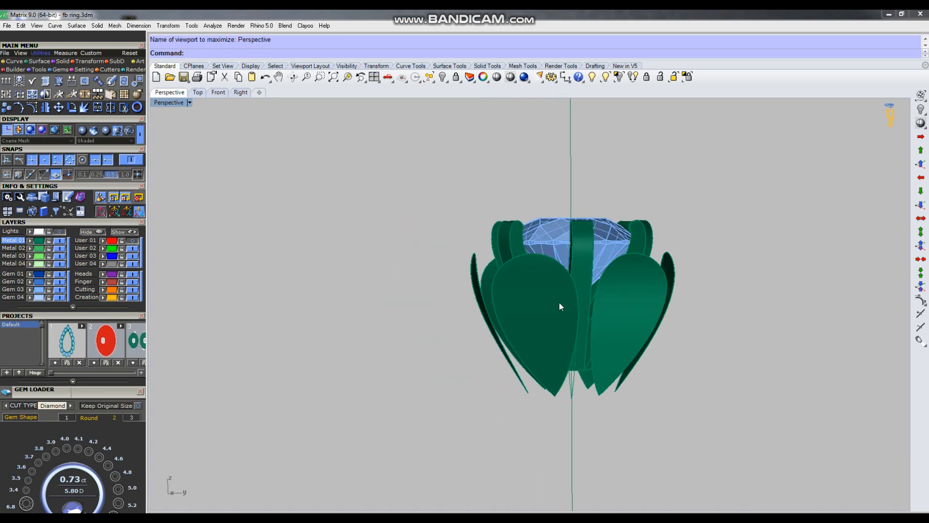
key(ctrl+F3)
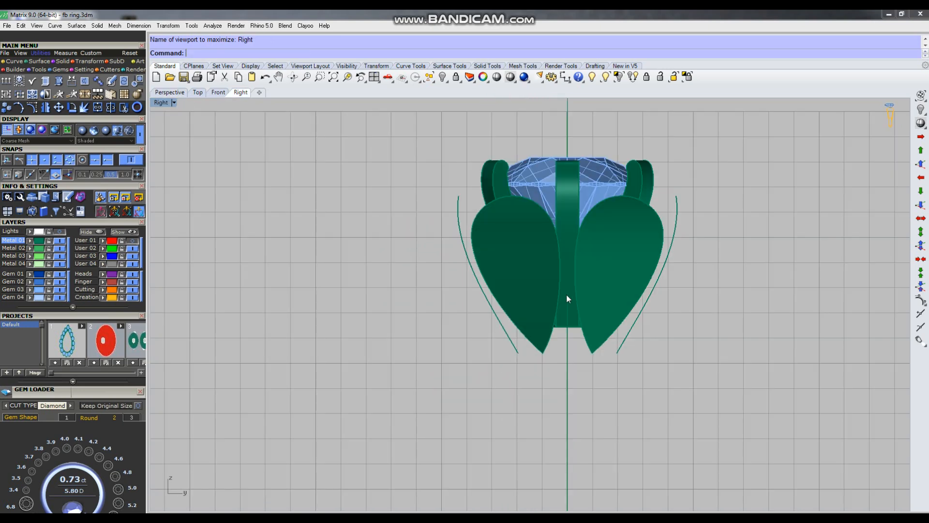
scroll(513, 283, up, 4)
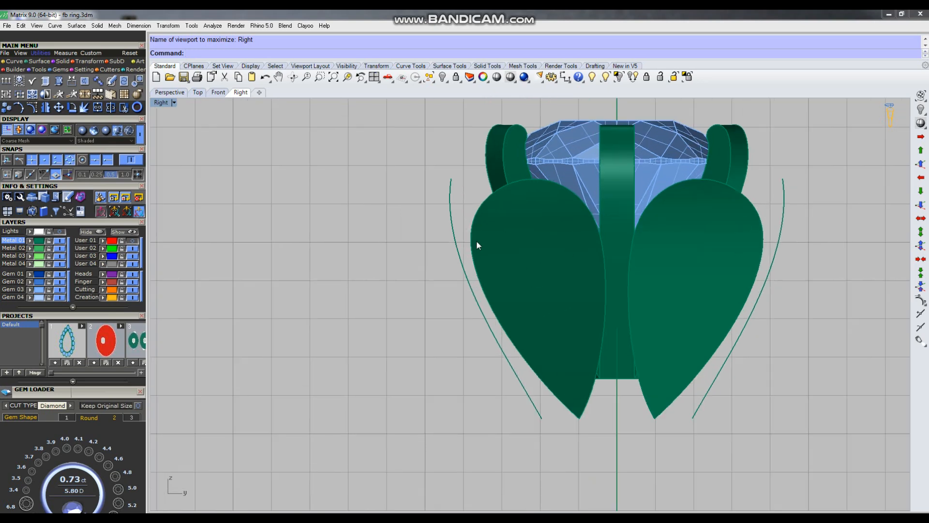
key(ctrl+z)
key(ctrl+z)
key(ctrl+z)
key(ctrl+z)
key(ctrl+z)
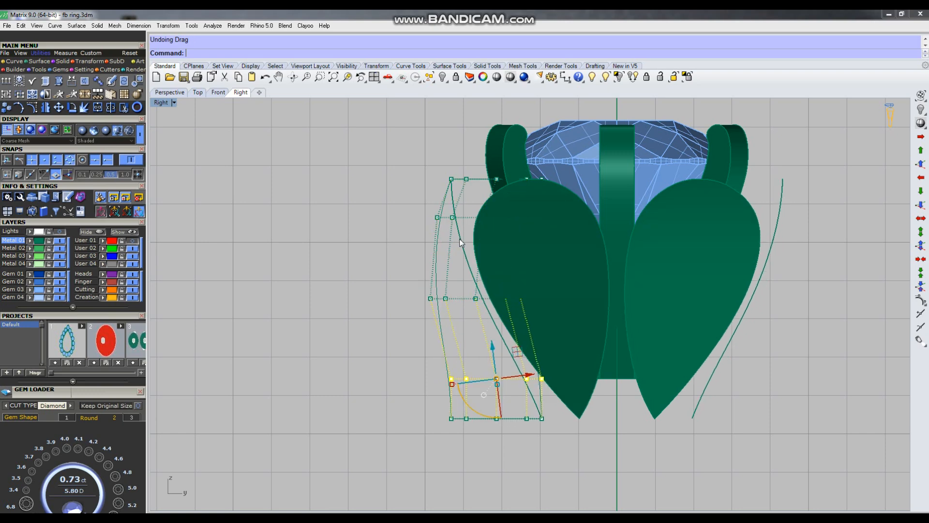
key(ctrl+z)
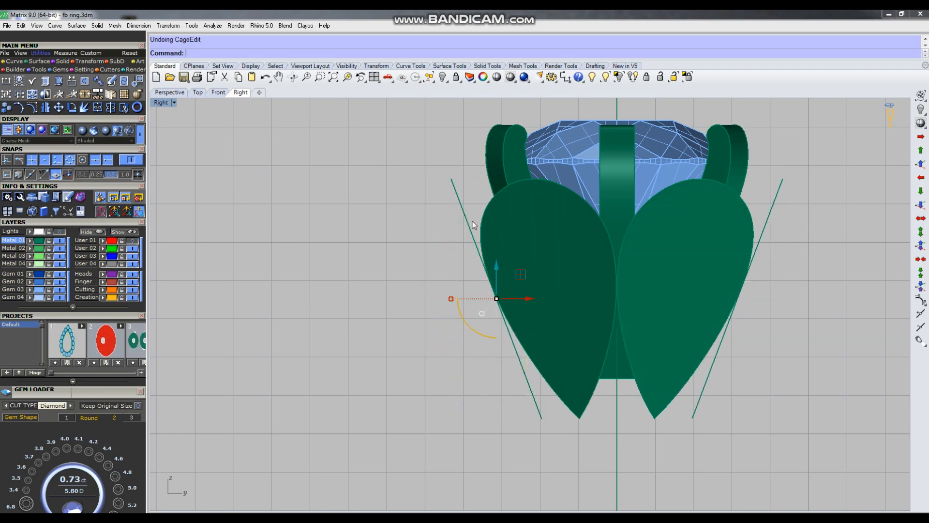
Bend the original petal inward in the Right view, with the spine running from its lower tip to its upper end.
click(460, 166)
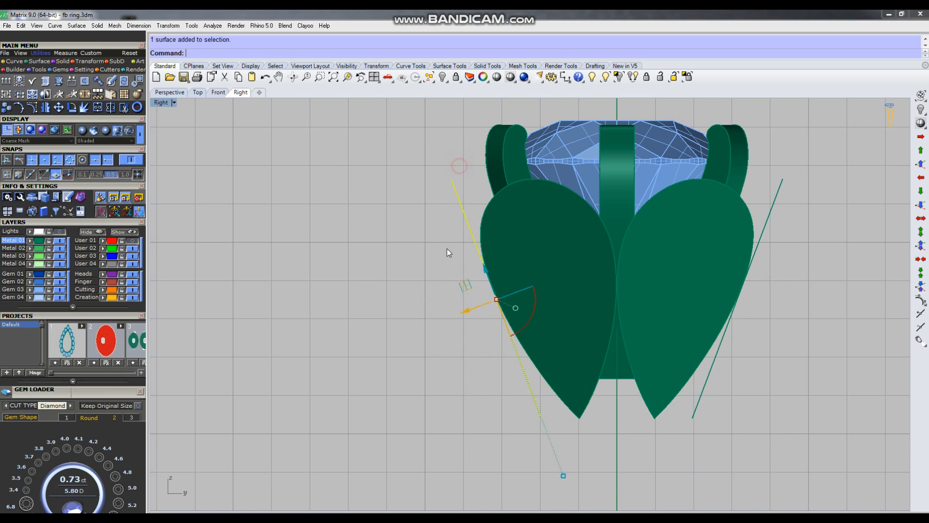
click(91, 62)
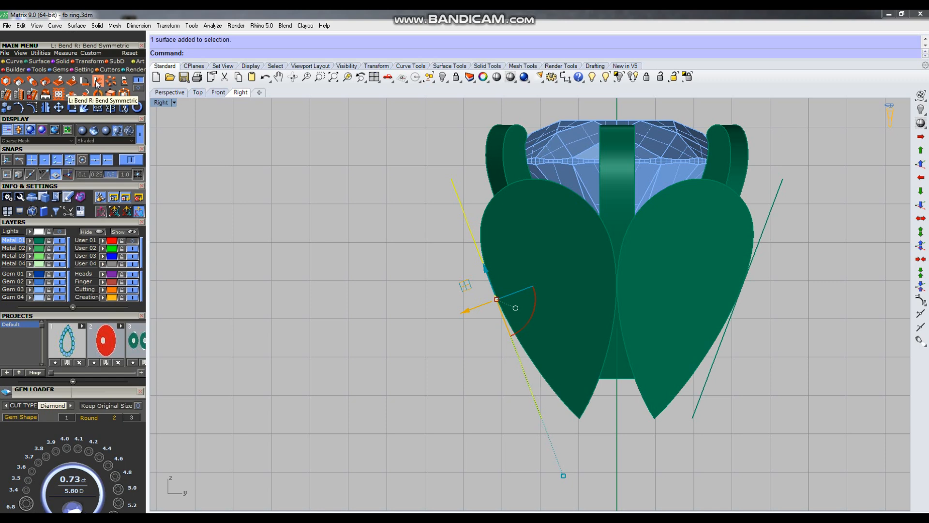
click(97, 83)
click(542, 418)
click(451, 179)
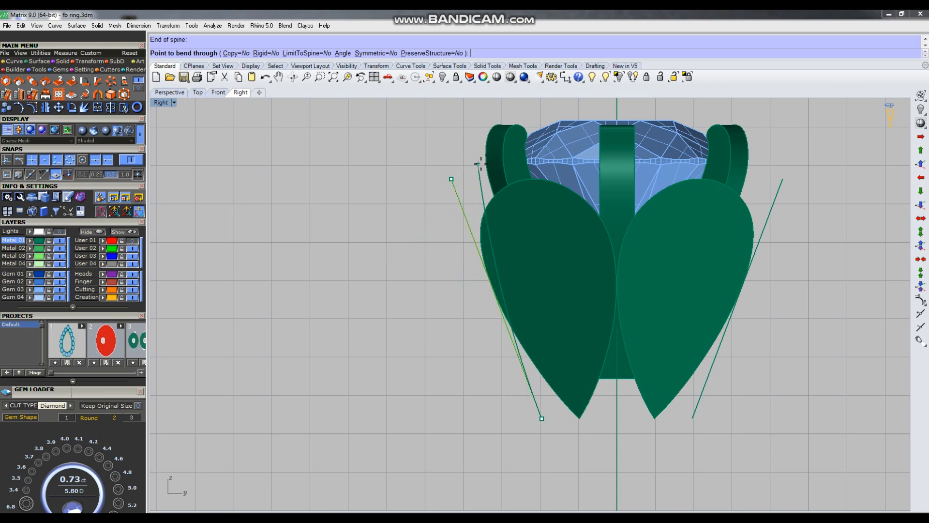
click(520, 173)
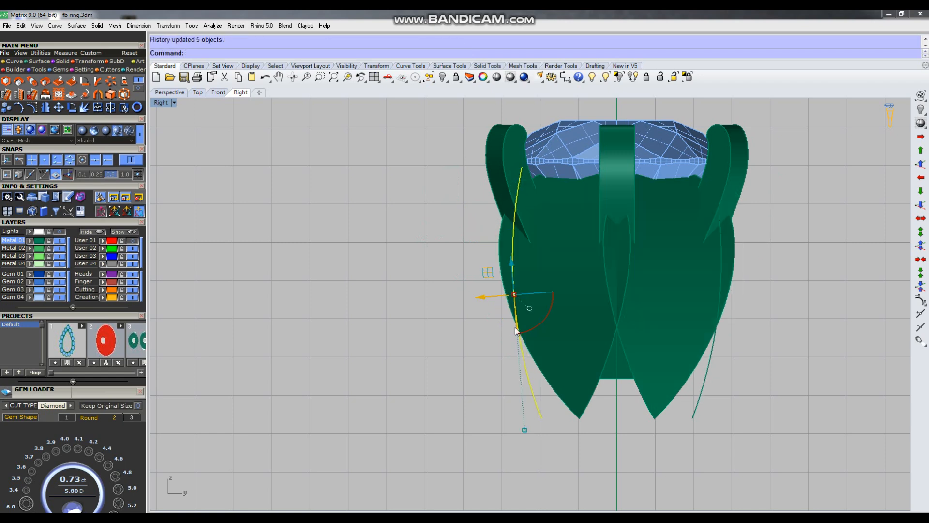
Rotate the bent petal so its upper end tilts back outward.
drag(534, 328, 555, 327)
click(440, 332)
key(ctrl+F4)
right_drag(576, 328, 605, 358)
Fine-tune the bent petal's placement against the prong head with small gumball adjustments in perspective.
click(524, 308)
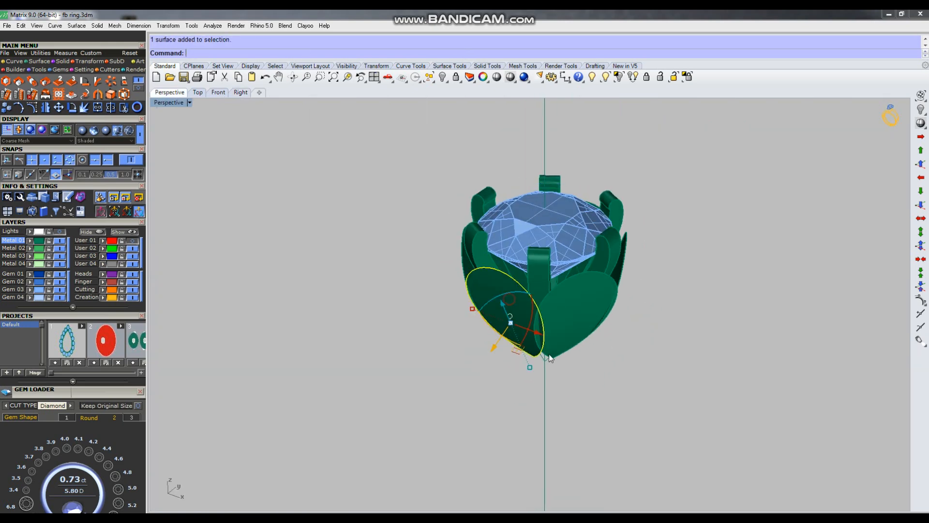
right_drag(549, 355, 519, 371)
scroll(496, 342, up, 3)
drag(494, 333, 493, 337)
right_drag(663, 400, 534, 364)
click(492, 337)
drag(487, 335, 484, 300)
right_drag(484, 300, 657, 384)
click(515, 325)
scroll(509, 339, up, 3)
drag(496, 356, 496, 361)
click(366, 363)
Try thickening the bent petal outward with a solid surface offset of 0.6, and undo it.
scroll(523, 344, down, 3)
right_drag(618, 302, 504, 304)
click(550, 305)
text(of)
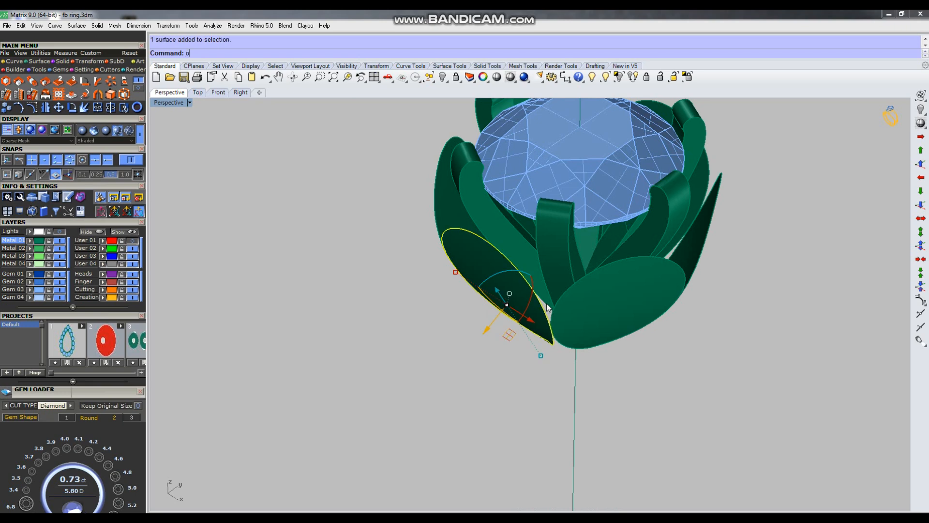
key(Return)
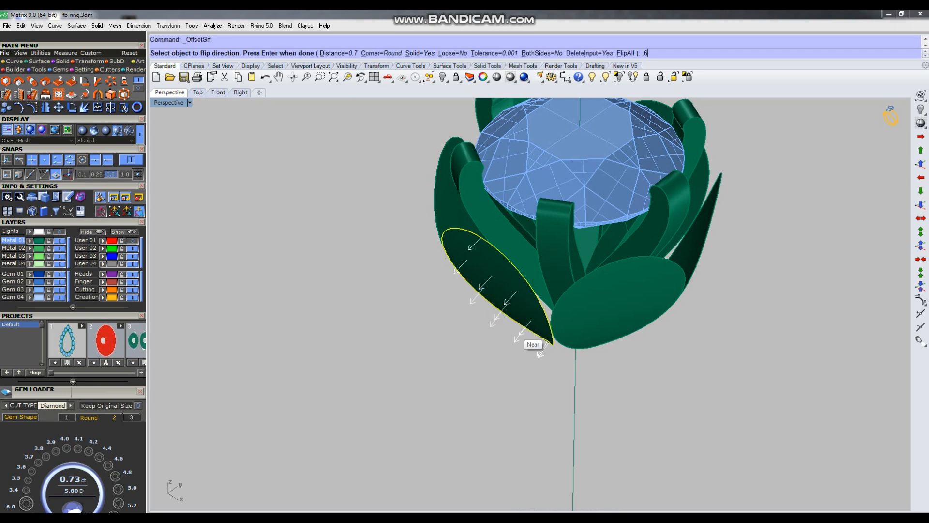
key(Return)
click(417, 367)
right_drag(417, 367, 531, 298)
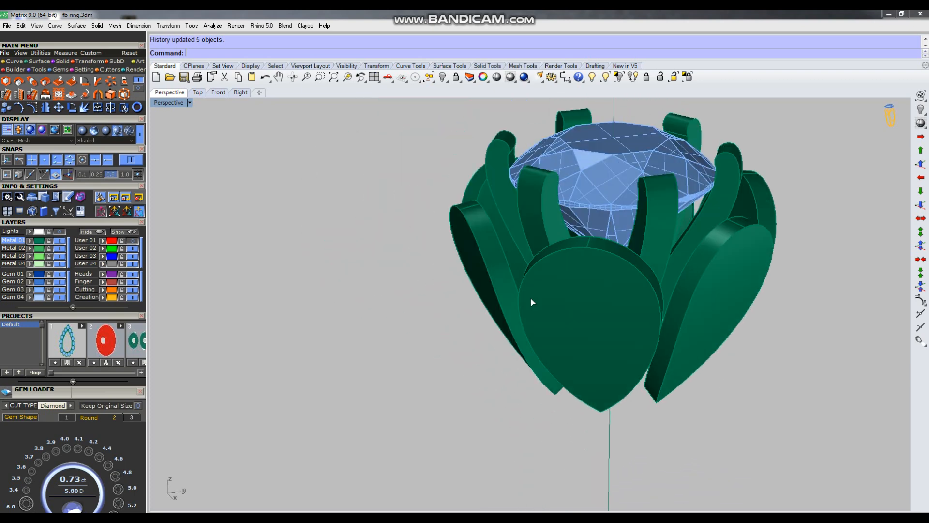
key(ctrl+z)
Try the 0.6 solid surface offset with its direction flipped toward the prongs, and undo it.
right_click(443, 291)
text(f)
key(Return)
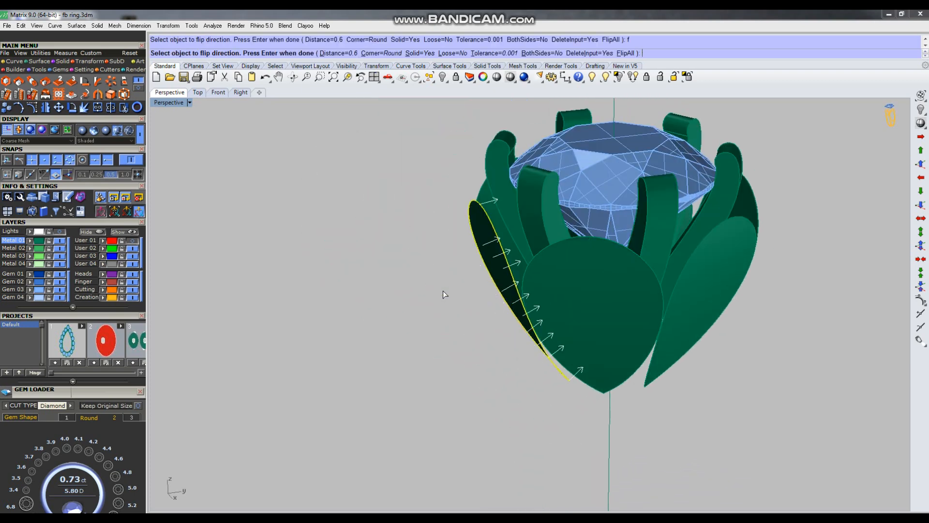
right_click(431, 313)
right_drag(578, 325, 557, 347)
click(559, 346)
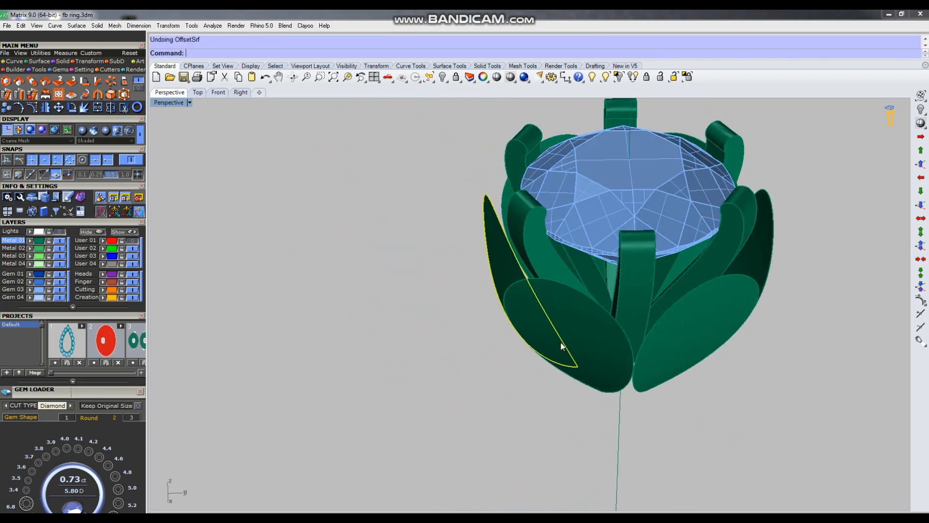
key(ctrl+z)
Move the original petal slightly outward and thicken it inward with a solid surface offset of 0.6.
drag(490, 310, 474, 314)
right_drag(476, 329, 533, 374)
text(o)
key(Return)
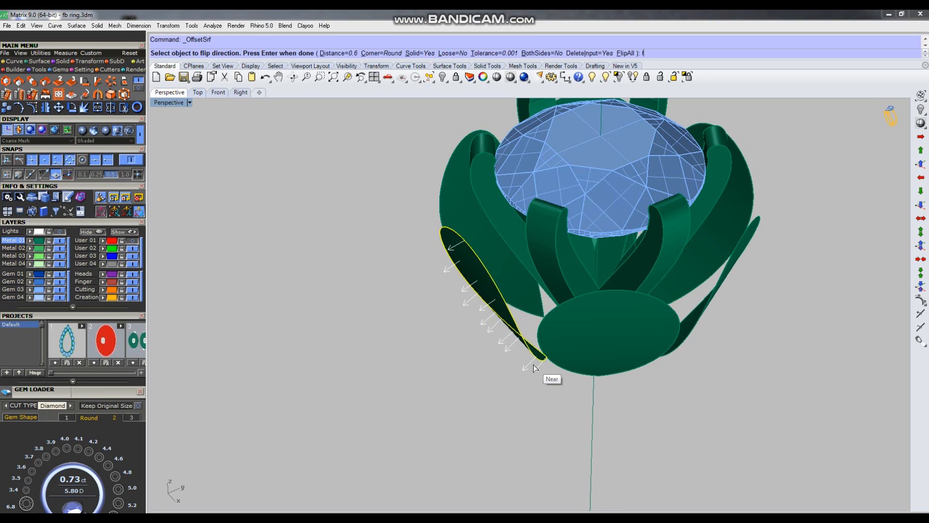
text(f)
key(Return)
text(.6)
key(Return)
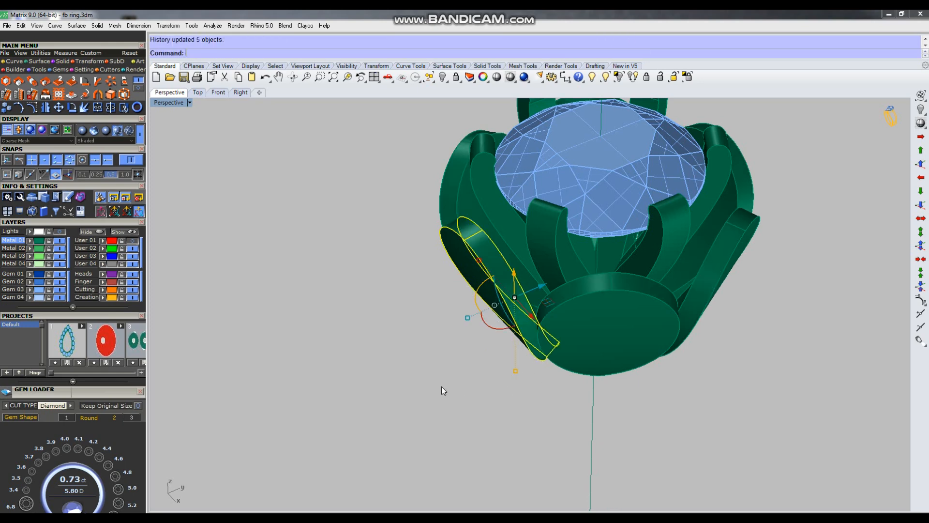
Nudge the thickened original petal slightly in the Right view to fine-tune its fit against the prong head.
right_drag(541, 374, 489, 318)
click(489, 316)
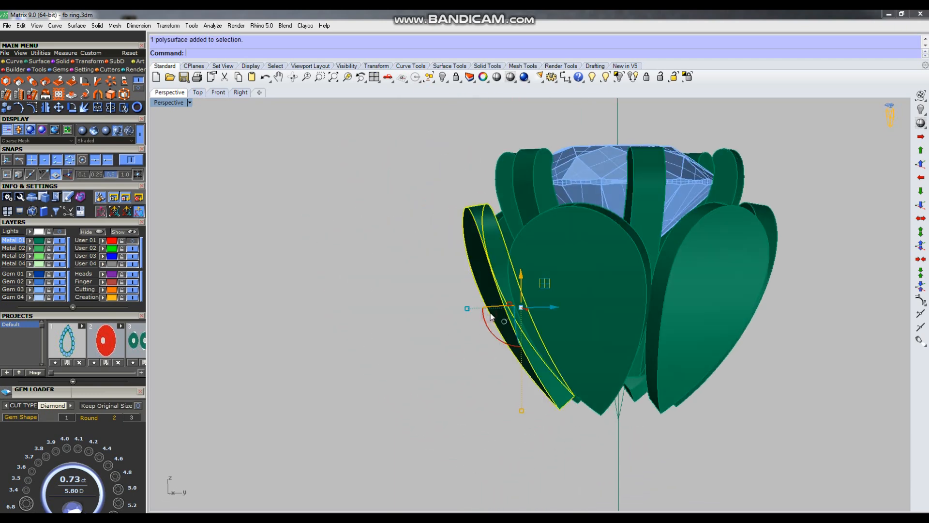
key(ctrl+F3)
drag(487, 338, 490, 339)
click(430, 355)
Inspect the thickened petals around the head in perspective and compare them with the reference ring in the Front view.
scroll(602, 291, down, 6)
key(ctrl+F4)
right_drag(614, 307, 510, 320)
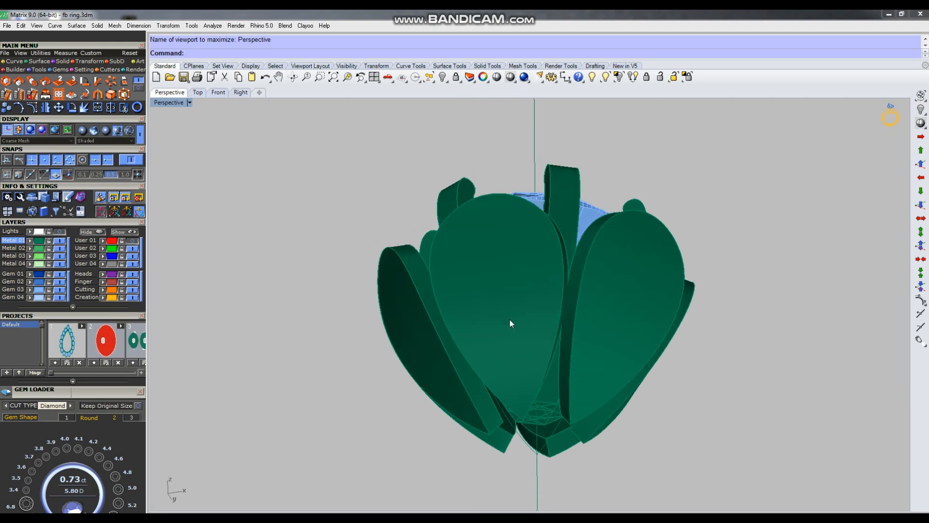
scroll(591, 367, down, 4)
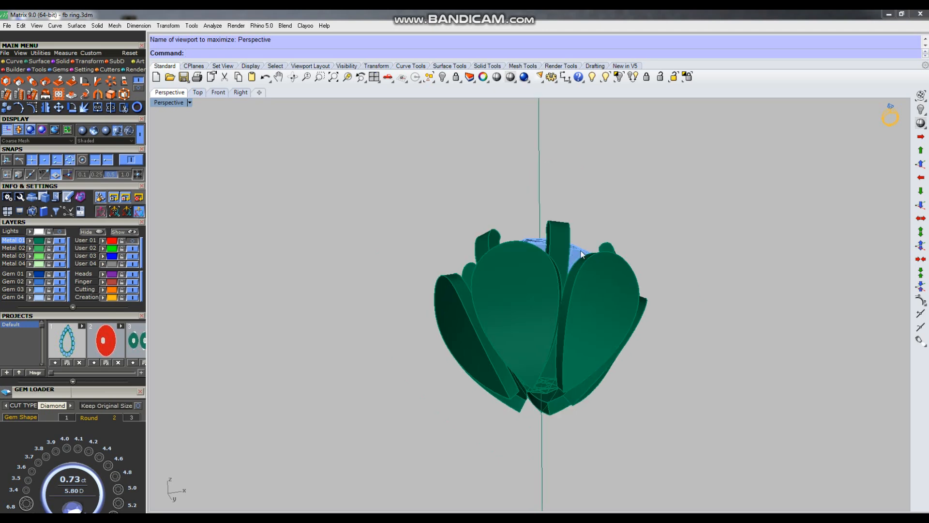
mouse_move(538, 327)
right_down()
mouse_move(536, 358)
mouse_move(533, 345)
right_up()
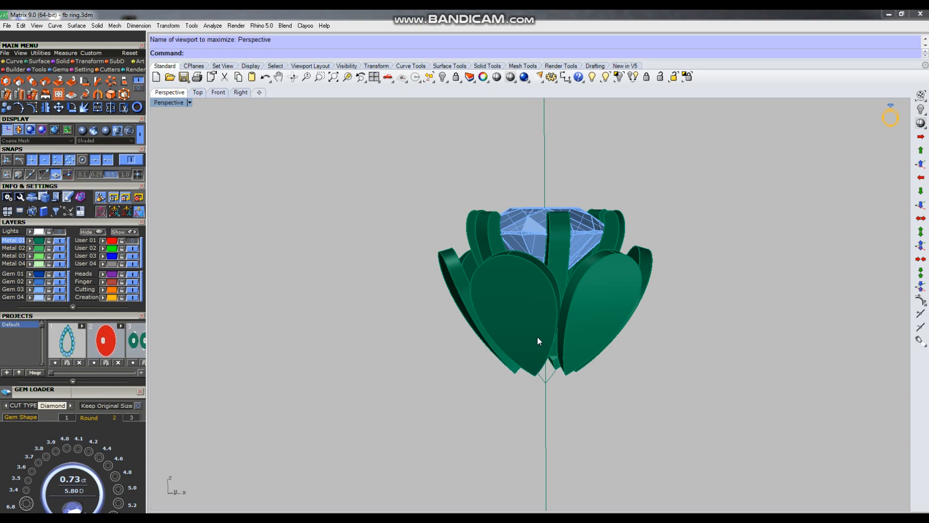
mouse_move(553, 295)
right_down()
mouse_move(536, 341)
mouse_move(539, 308)
mouse_move(549, 374)
mouse_move(555, 301)
mouse_move(547, 309)
right_up()
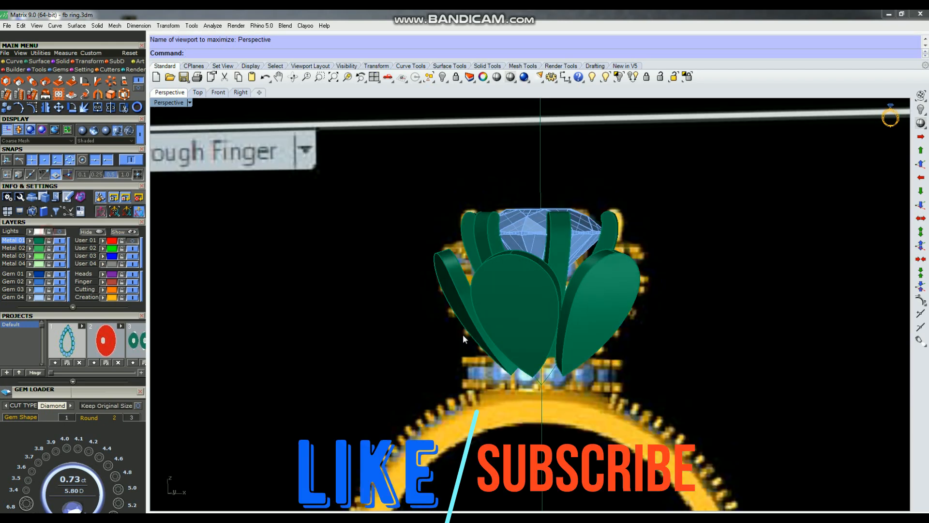
key(ctrl+F2)
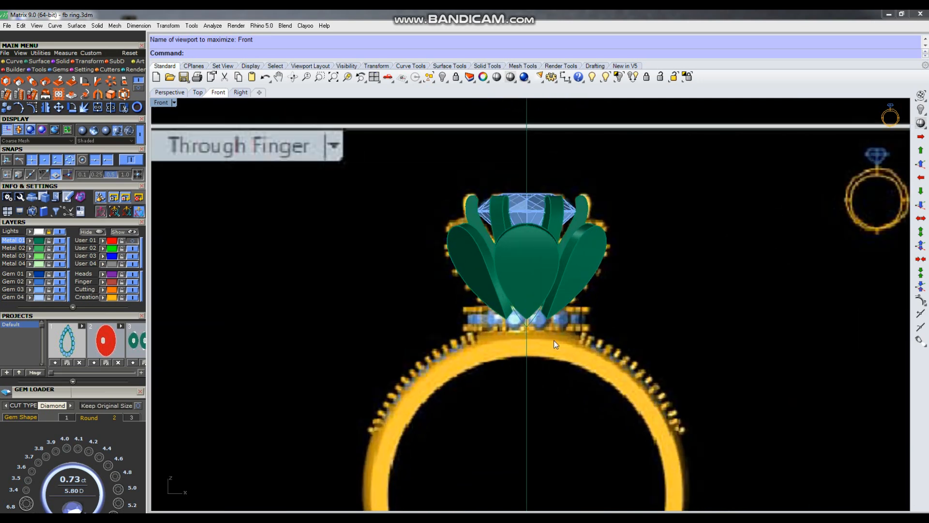
Draw a circle centred on the origin in the Top view, slightly larger than the ring of petals.
key(ctrl+F1)
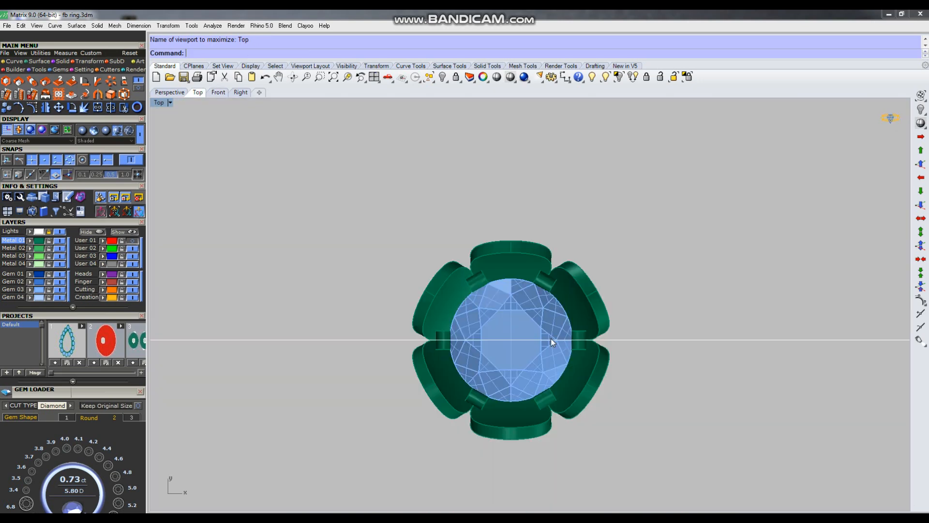
text(c)
key(Return)
text(0)
key(Return)
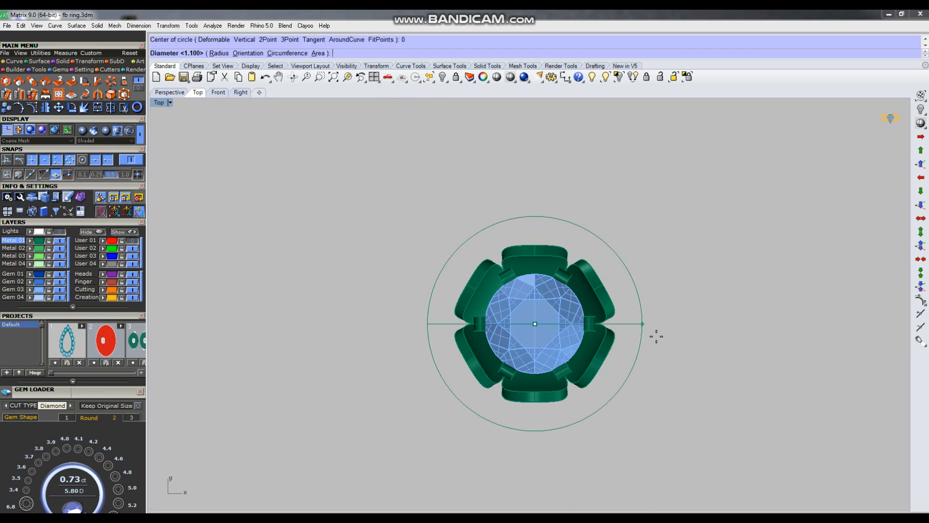
click(643, 327)
click(639, 332)
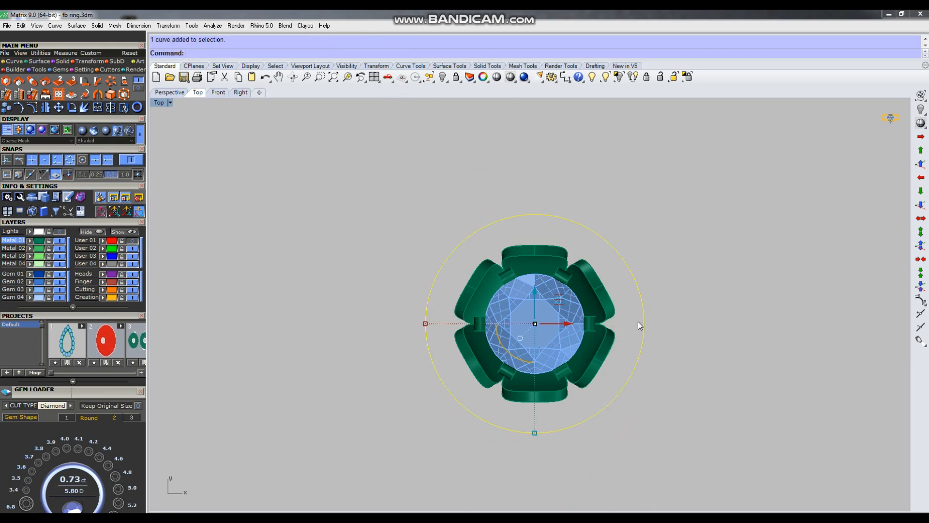
key(ctrl+F4)
scroll(571, 324, down, 3)
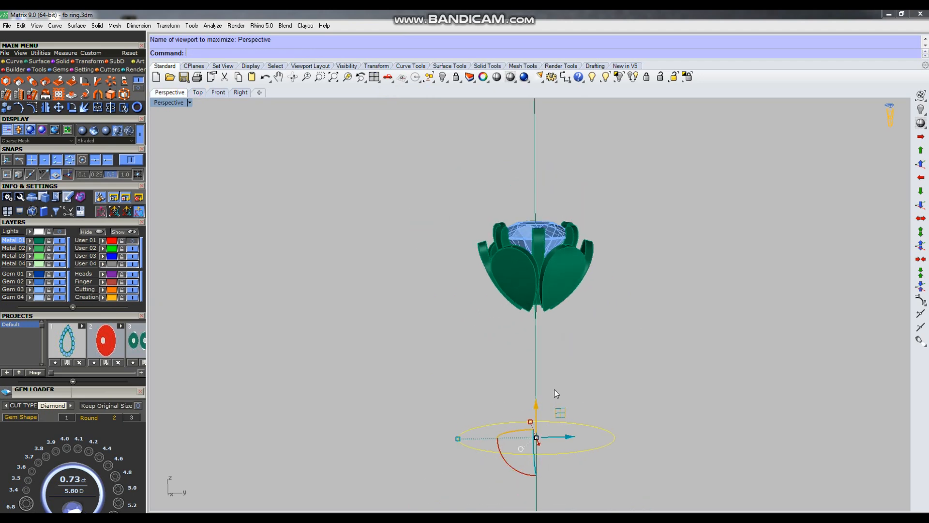
click(400, 307)
Raise the circle to just above the petals' lower tips in the Front view, using the reference ring's collar as a guide.
key(ctrl+F2)
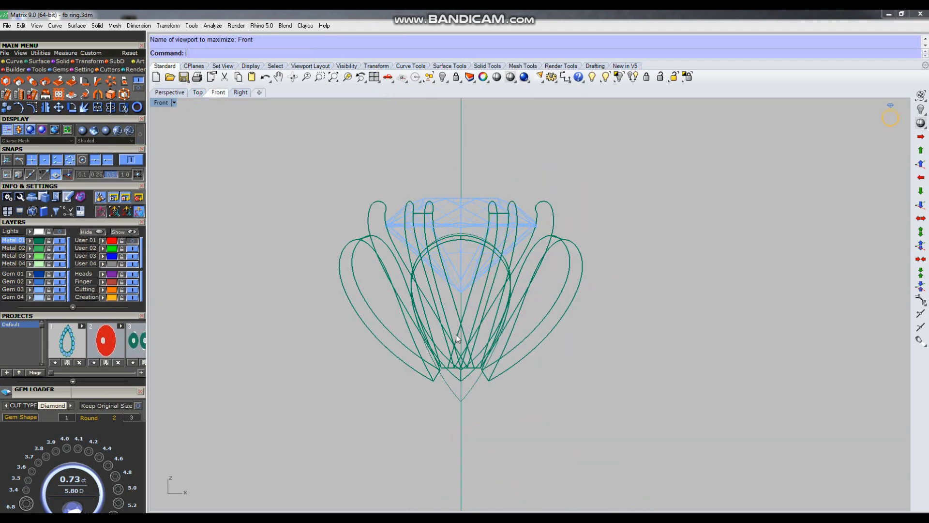
scroll(457, 335, down, 4)
click(59, 232)
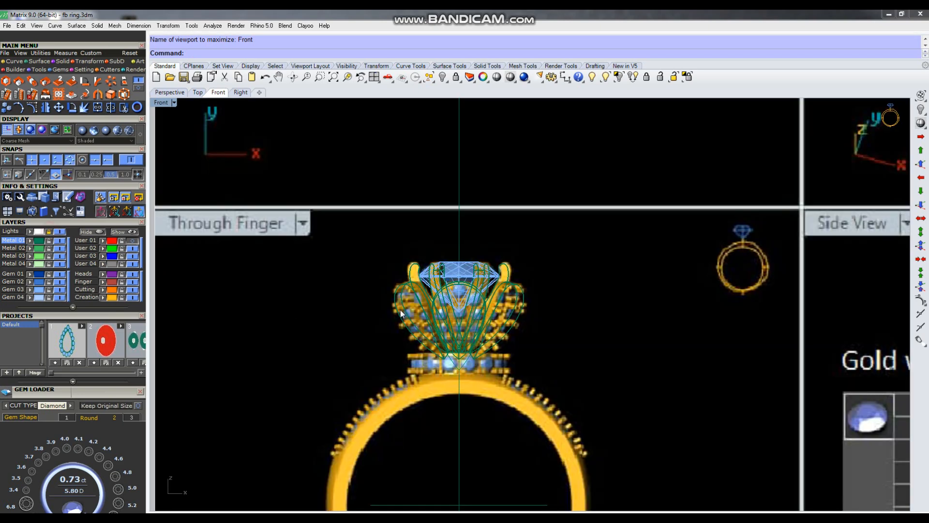
scroll(408, 345, up, 3)
scroll(408, 345, up, 2)
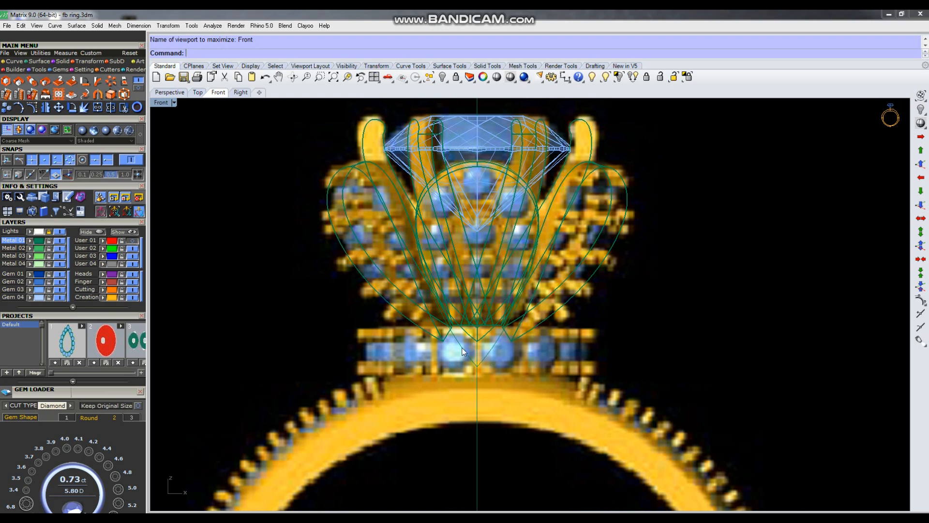
click(60, 232)
scroll(503, 301, down, 6)
click(518, 406)
drag(515, 300, 521, 271)
scroll(486, 296, up, 6)
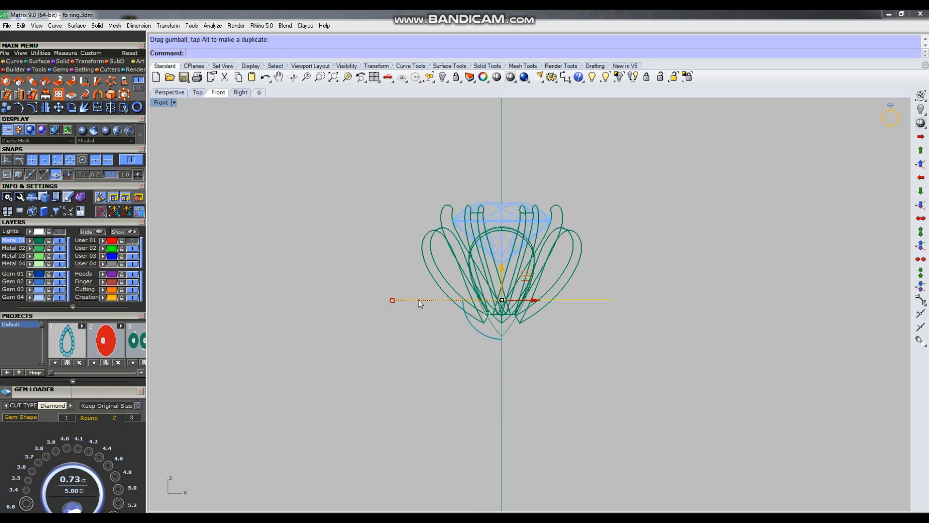
Scale the raised circle down until its edge meets the outer curves of the petals, and check the fit in perspective.
scroll(421, 305, up, 2)
drag(380, 300, 393, 300)
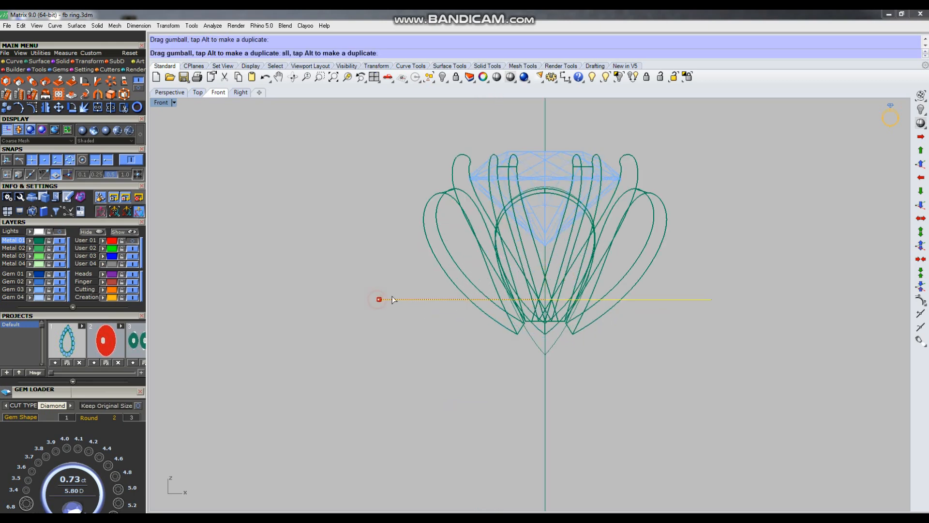
drag(460, 300, 463, 300)
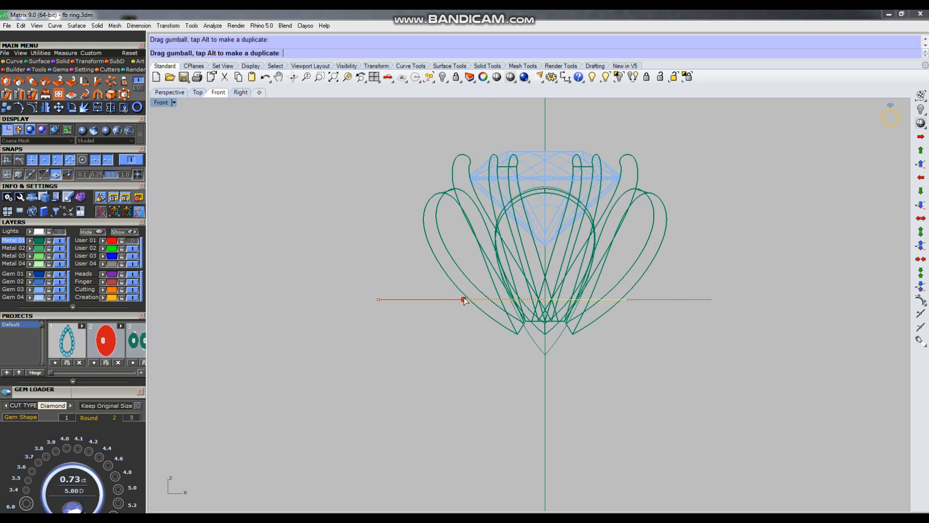
drag(467, 300, 467, 300)
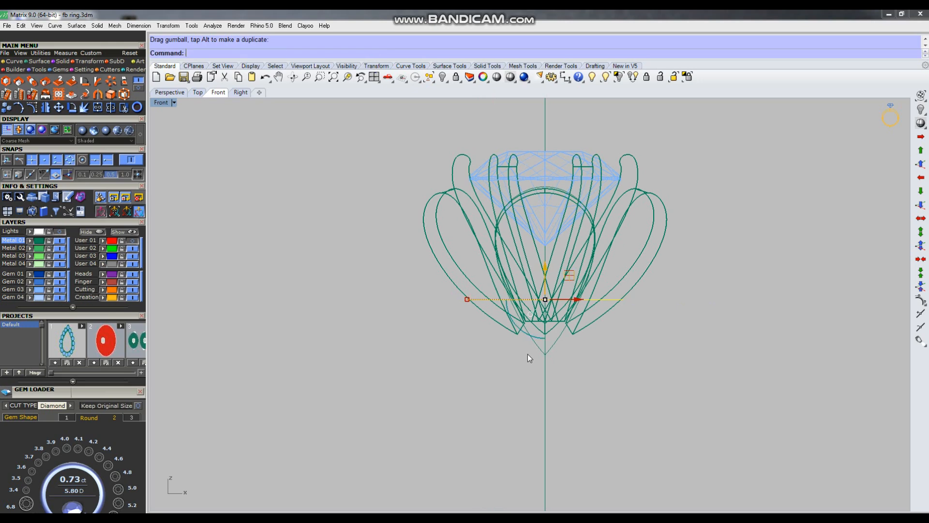
key(ctrl+F4)
scroll(564, 328, up, 8)
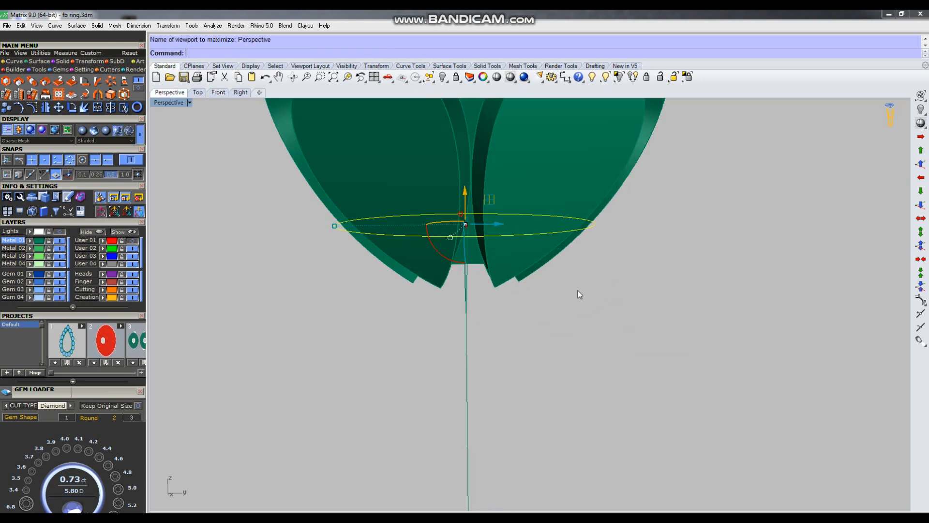
right_drag(609, 226, 613, 263)
scroll(614, 264, down, 4)
right_drag(611, 264, 580, 266)
key(ctrl+F2)
click(607, 323)
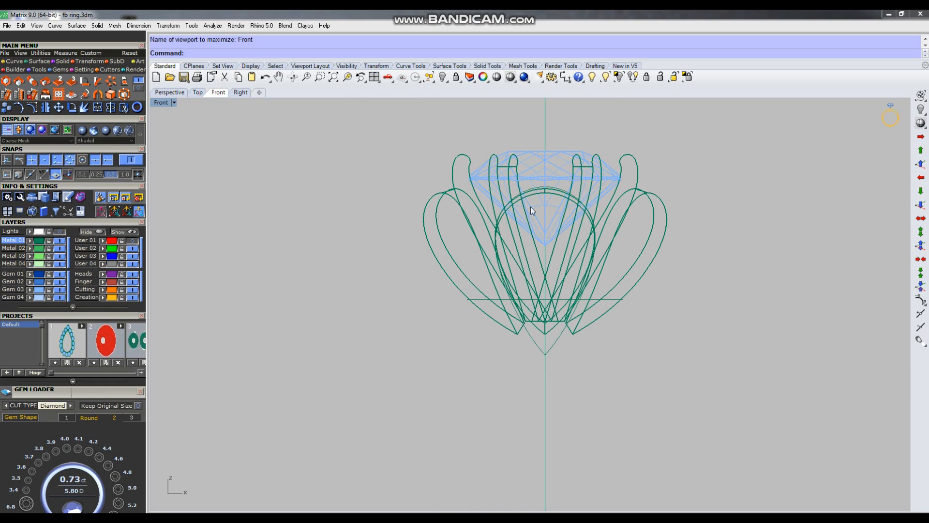
Draw a helper circle of diameter 1 beside the petals in the Front view and offset it outward by 0.15.
click(616, 302)
click(647, 330)
text(c)
key(Return)
click(725, 338)
text(1)
key(Return)
click(723, 368)
text(offset)
key(Return)
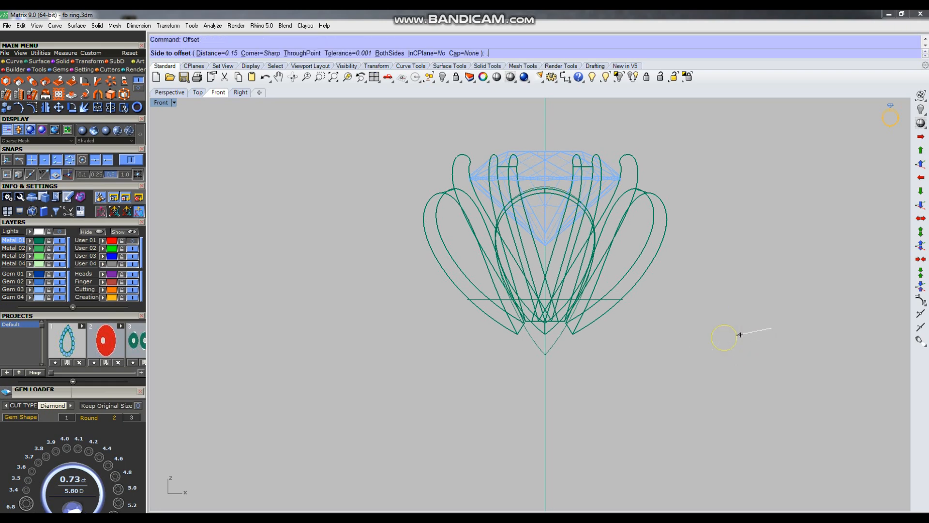
key(Return)
click(760, 370)
Measure the outer helper circle's diameter and delete both helper circles.
click(740, 345)
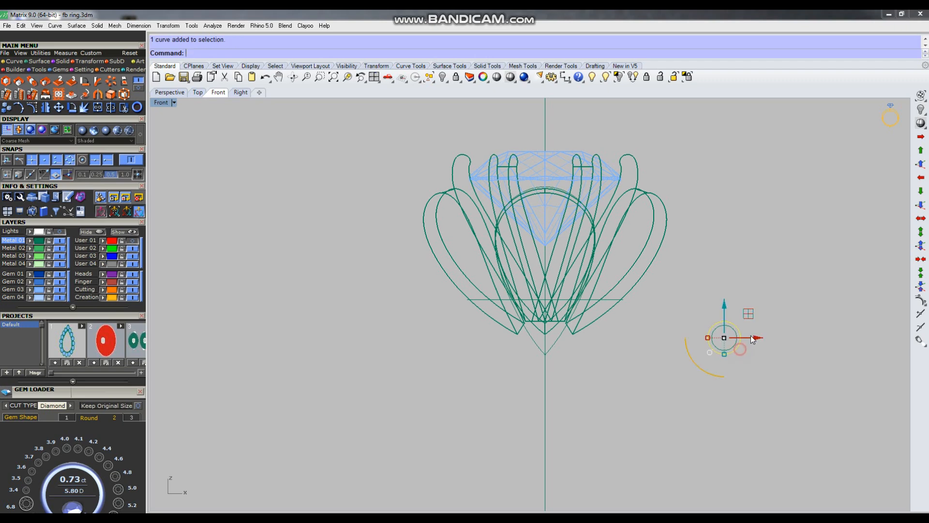
text(d)
key(Return)
key(Escape)
drag(759, 284, 702, 354)
key(Delete)
Copy the collar circle straight down by 1.30 in the Front view.
scroll(657, 327, up, 4)
click(579, 260)
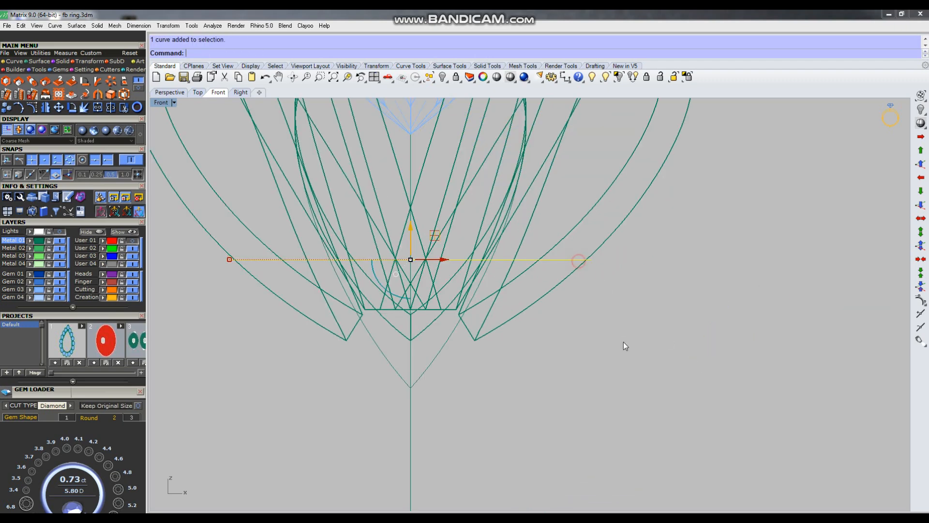
right_click(651, 328)
click(671, 307)
text(1.30)
key(Return)
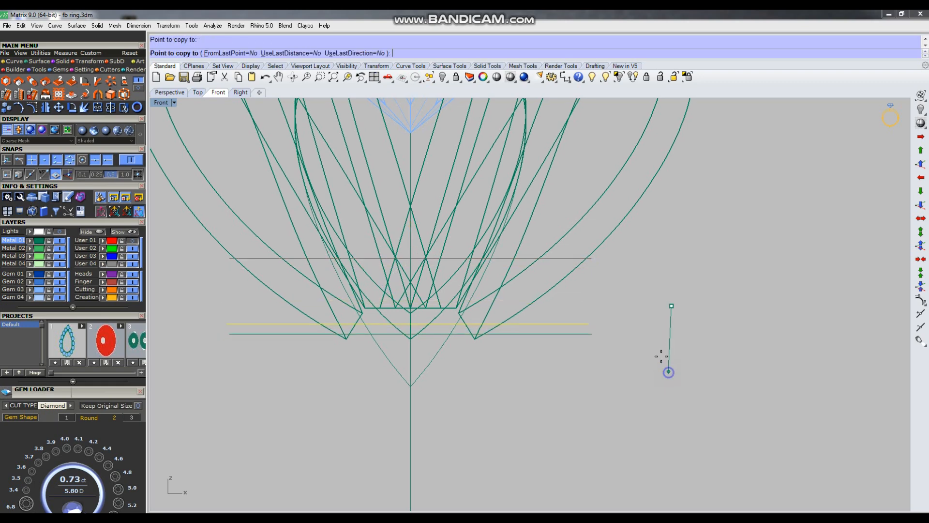
right_click(629, 323)
Loft the two collar circles into a cylindrical band beneath the petals.
click(576, 259)
shift+click(584, 334)
key(ctrl+F4)
scroll(627, 339, down, 5)
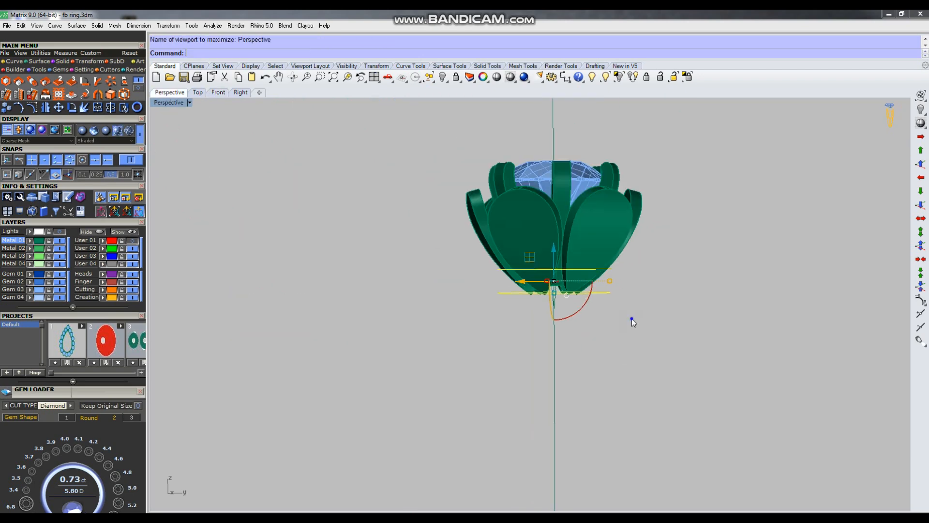
text(loft)
key(Return)
key(Return)
key(Return)
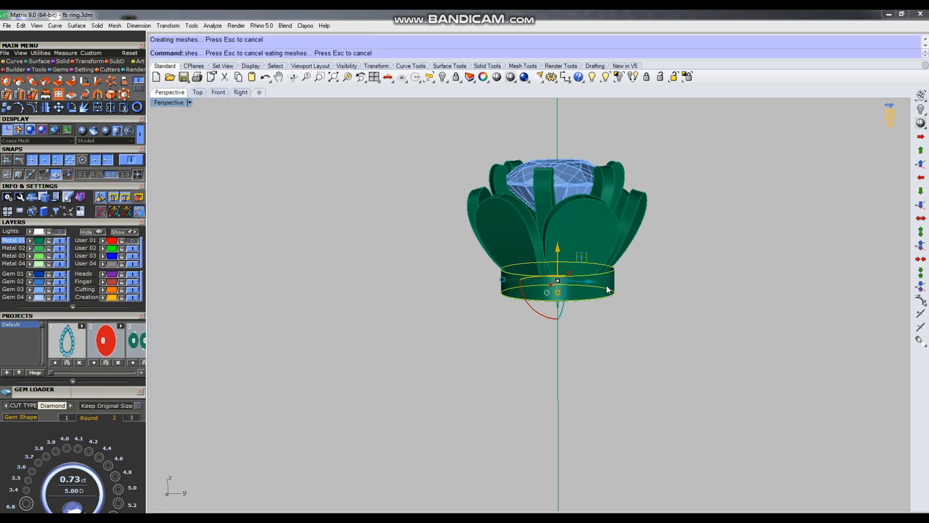
Thicken the collar band outward with a solid surface offset of 0.6.
scroll(608, 298, up, 4)
click(605, 307)
text(o)
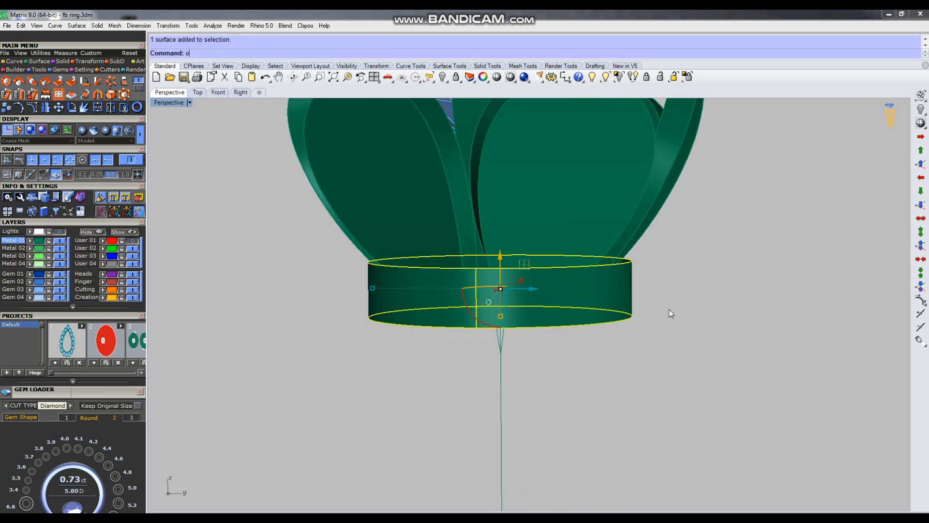
text(f)
key(Return)
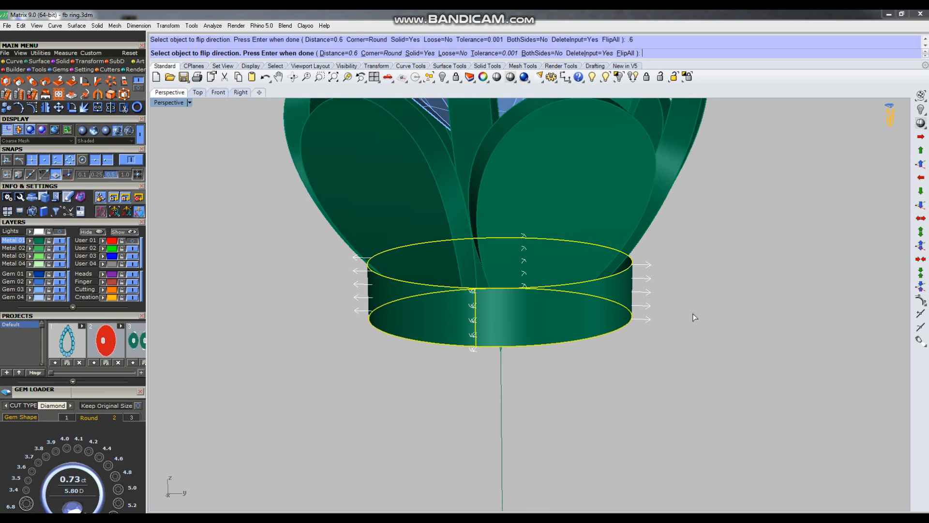
key(Return)
scroll(660, 311, down, 4)
right_drag(562, 338, 677, 330)
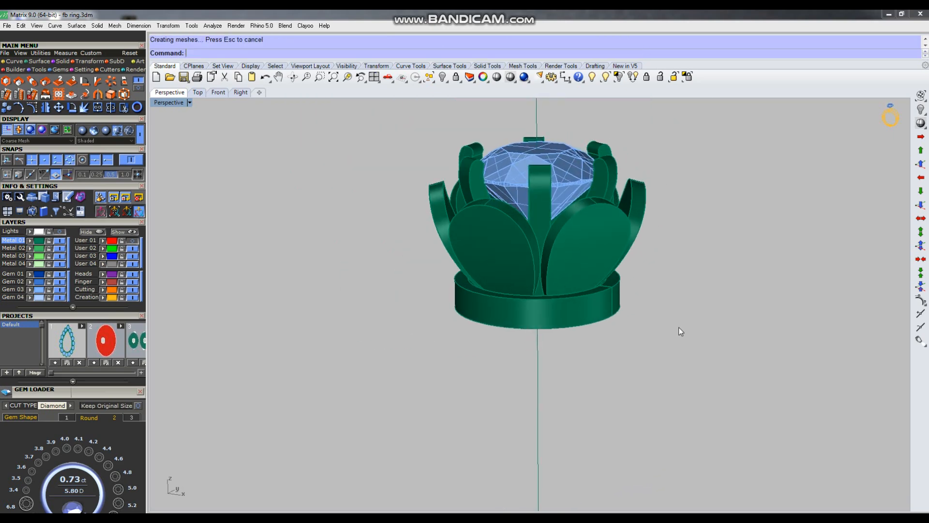
Shade the Front view and show the ring reference image behind the model.
key(ctrl+F2)
scroll(512, 306, down, 3)
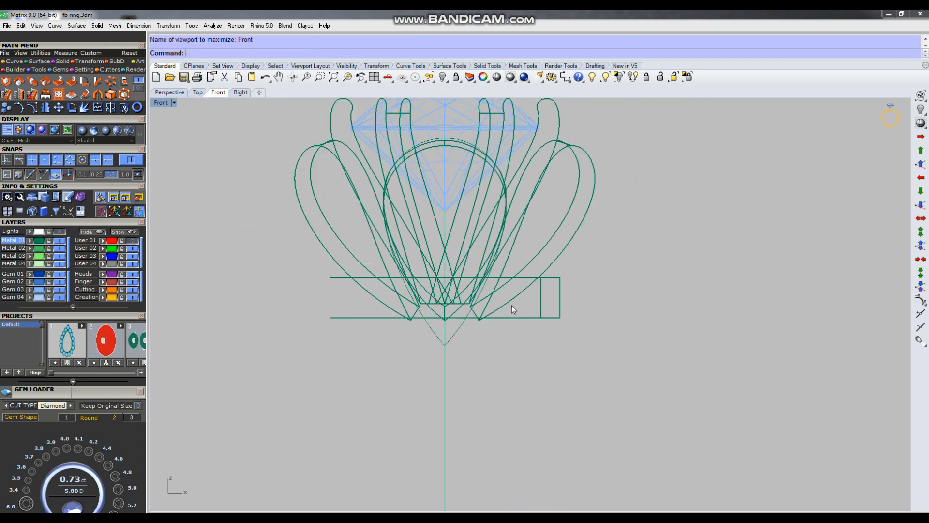
click(510, 78)
scroll(515, 295, down, 1)
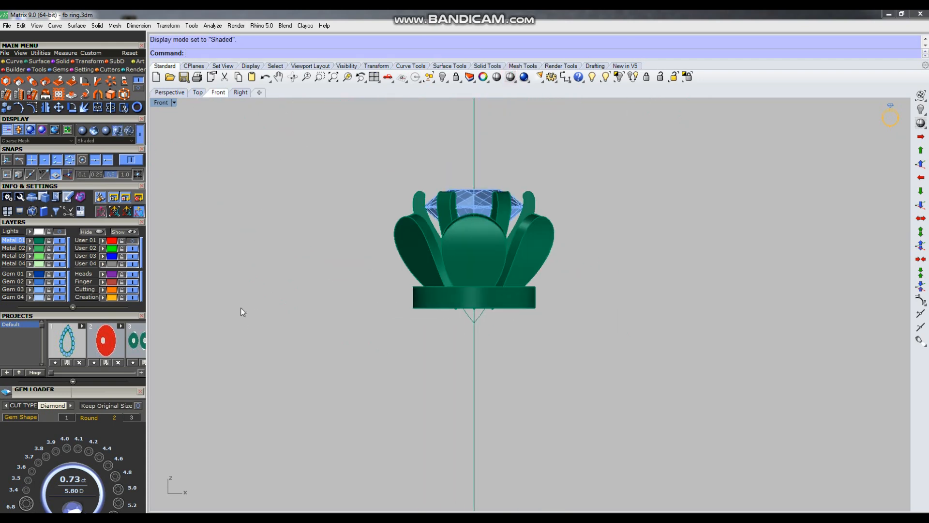
click(51, 232)
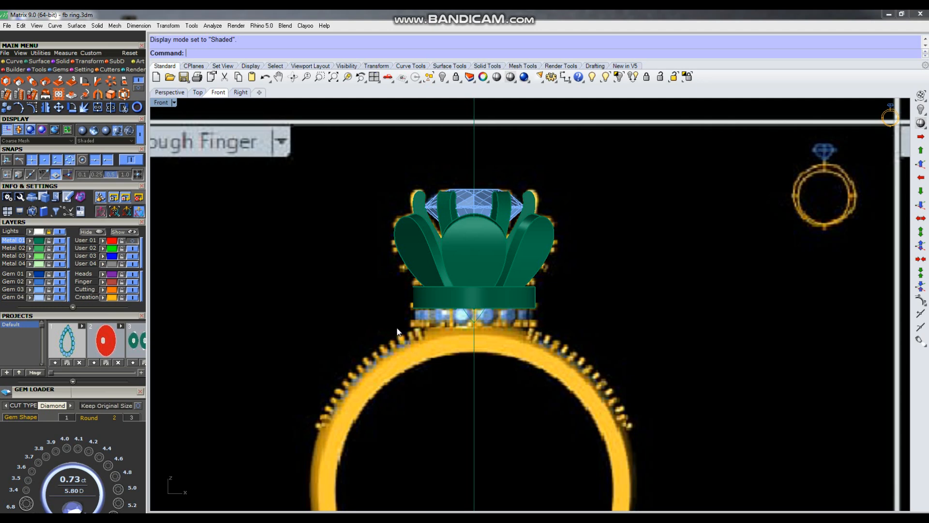
scroll(528, 298, up, 3)
Try to lower the solid collar band slightly toward the reference's gem-set band.
click(529, 300)
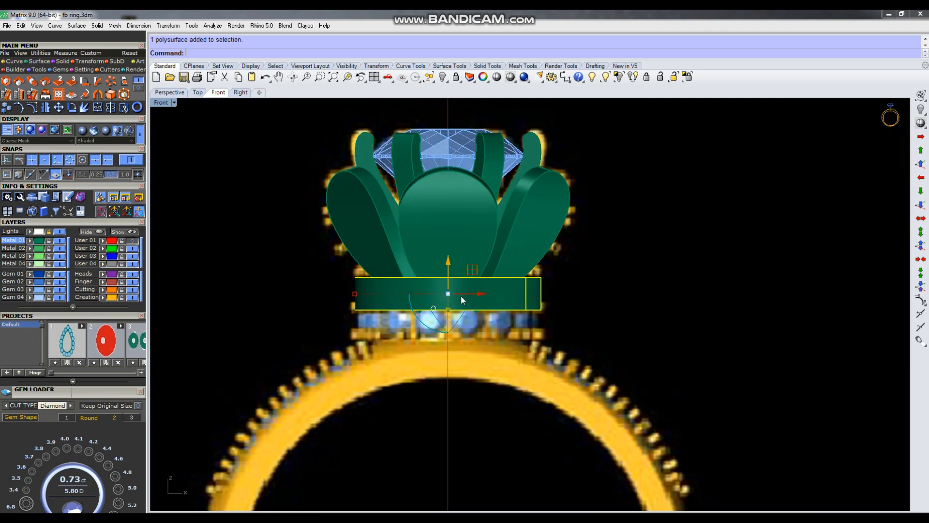
scroll(464, 285, down, 3)
drag(452, 280, 453, 285)
key(Escape)
scroll(499, 310, up, 2)
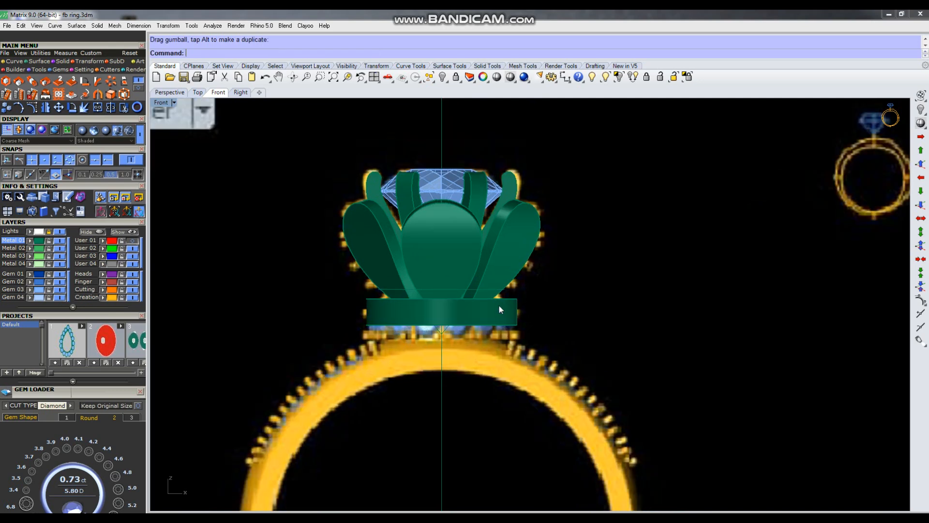
Delete the solid collar band beneath the petals.
scroll(499, 310, up, 3)
click(504, 319)
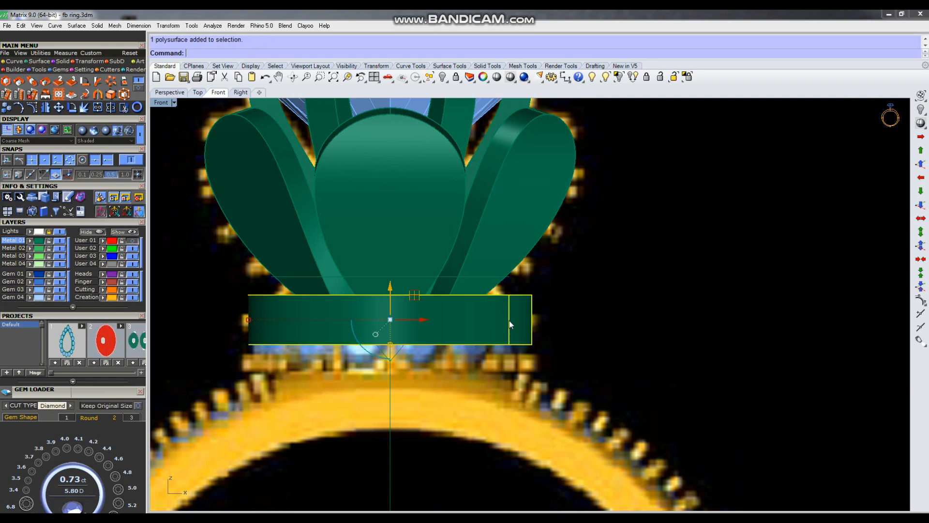
key(Delete)
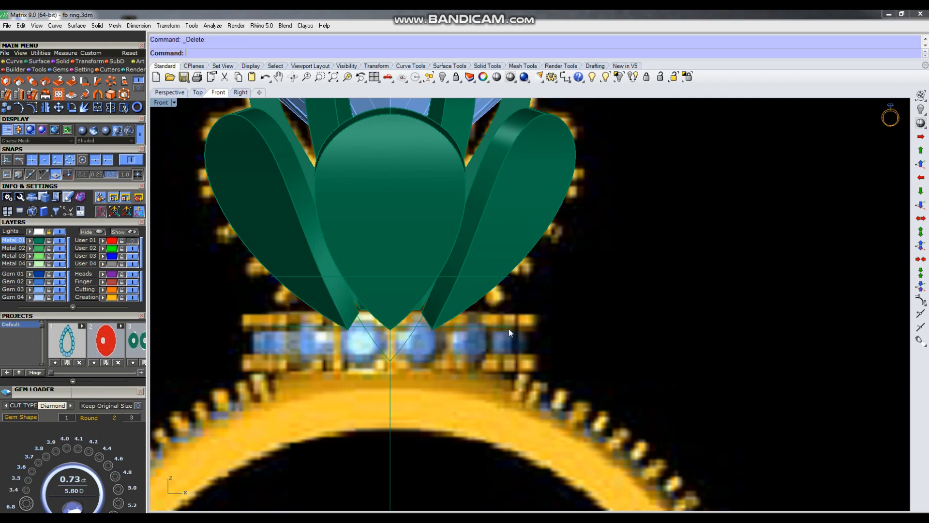
Select both collar circles and move them down to the reference's gem-set band in the Front view.
click(505, 327)
shift+click(510, 277)
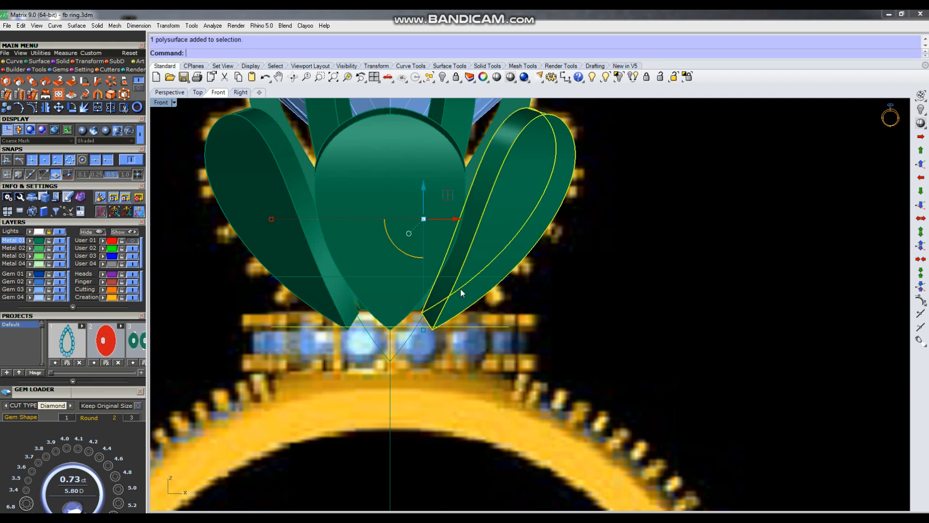
key(Escape)
scroll(503, 284, up, 3)
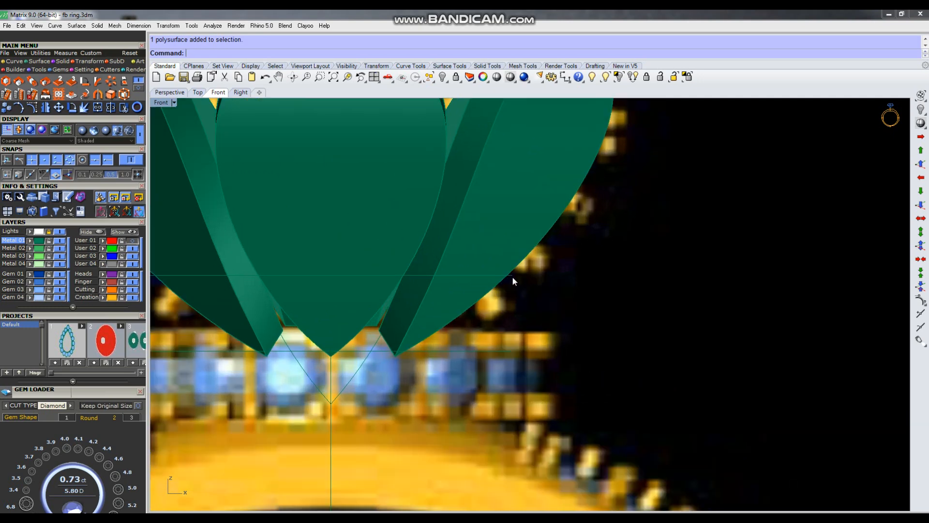
click(513, 280)
key(Escape)
scroll(513, 279, up, 2)
click(509, 272)
scroll(542, 353, down, 5)
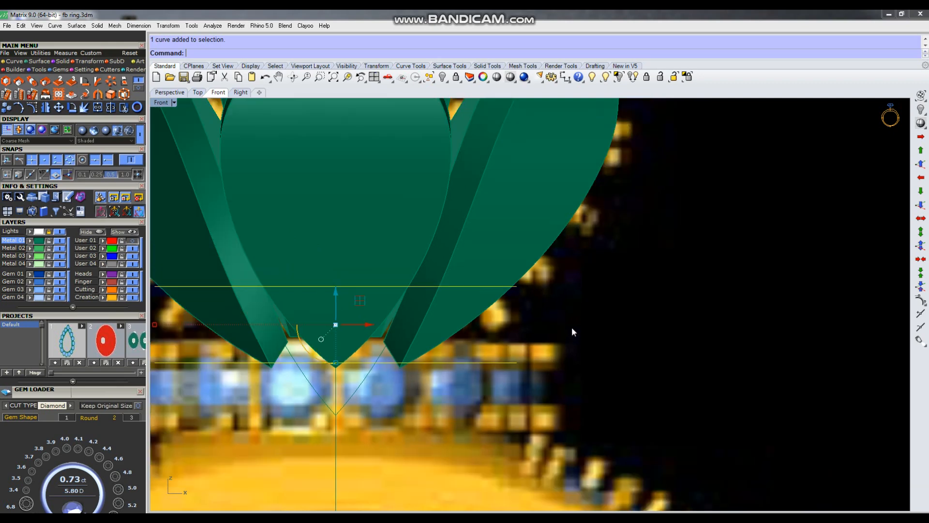
drag(457, 299, 455, 320)
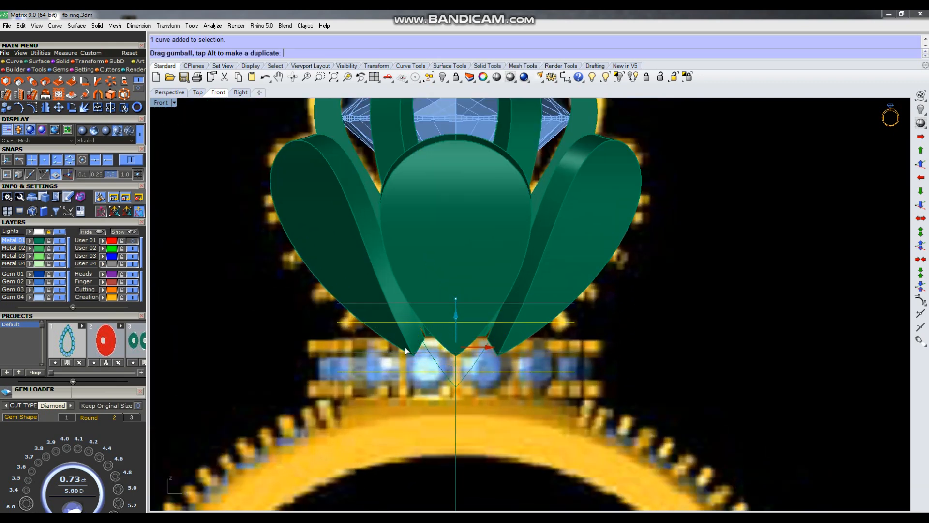
key(Escape)
Scale the upper collar circle down slightly to fit the petals and delete the lower collar circle.
click(572, 322)
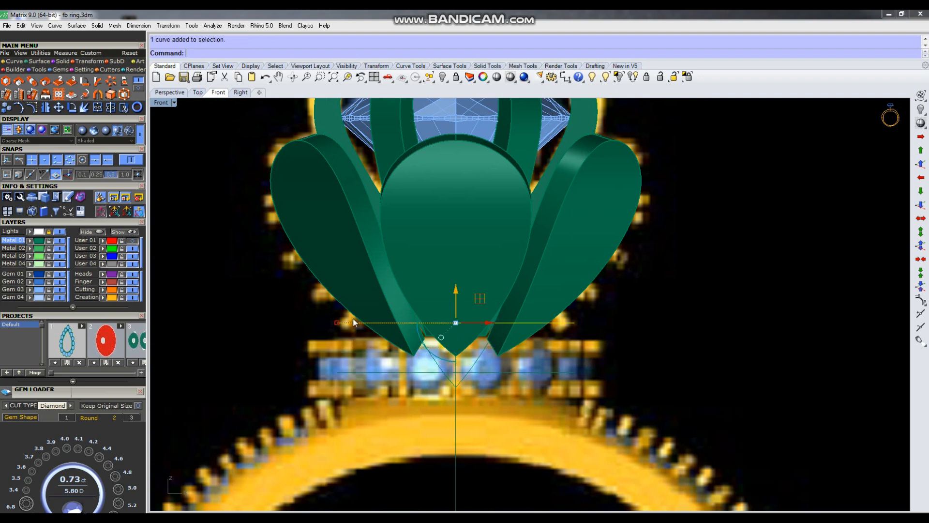
drag(341, 327, 353, 322)
click(557, 373)
key(Delete)
Copy the resized collar circle straight down by 1.30.
click(556, 323)
right_click(617, 344)
click(629, 331)
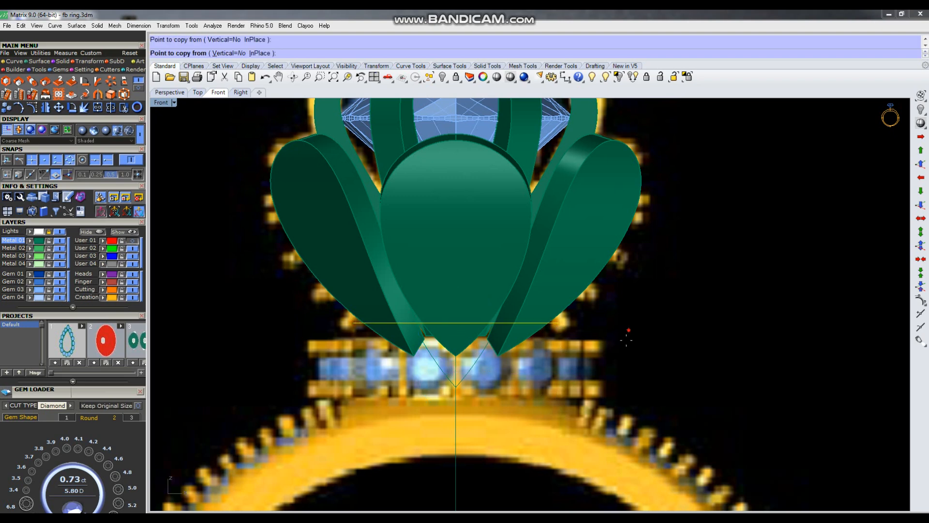
text(1.30)
key(Return)
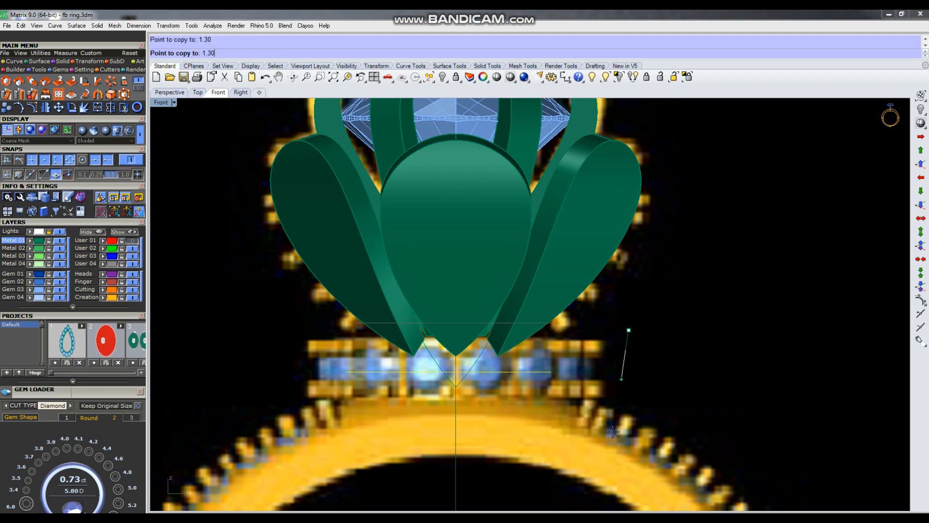
click(623, 447)
right_click(623, 446)
Loft the two resized collar circles into a new cylindrical band.
scroll(574, 367, up, 2)
shift+drag(573, 367, 531, 396)
text(loft)
key(Return)
key(Return)
Offset the new band surface outward by 0.6 as a solid, deleting the input surface.
click(529, 341)
scroll(529, 341, down, 2)
text(os)
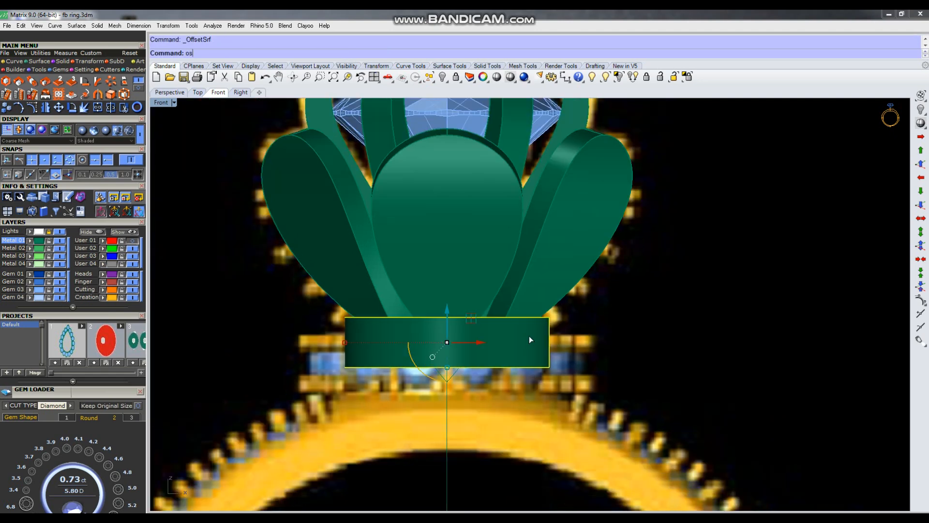
key(Return)
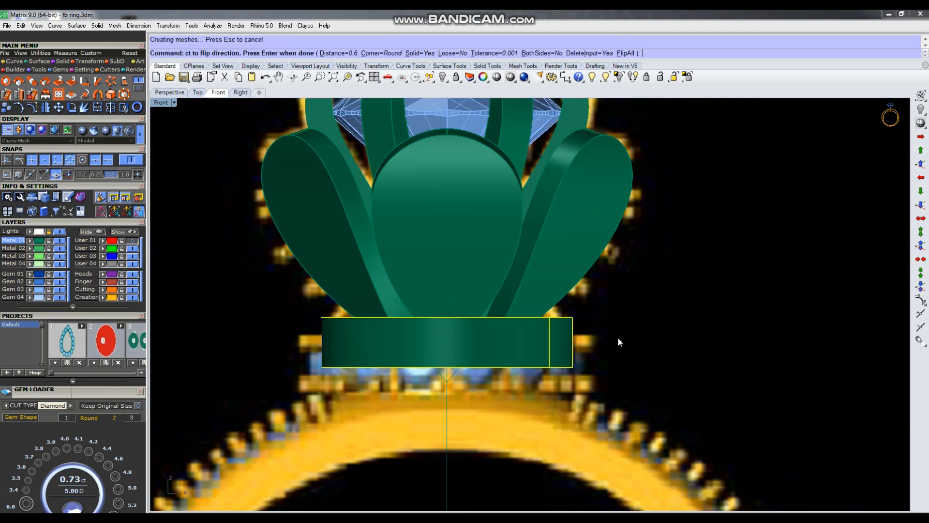
key(Return)
Hide the reference image and view the rebuilt collar in the Perspective view.
key(ctrl+F4)
right_drag(609, 300, 641, 276)
scroll(554, 317, down, 4)
click(59, 232)
Tilt the history-linked source petal outward and shift it slightly outward in the Right view.
right_drag(501, 310, 587, 264)
scroll(498, 270, up, 3)
click(511, 312)
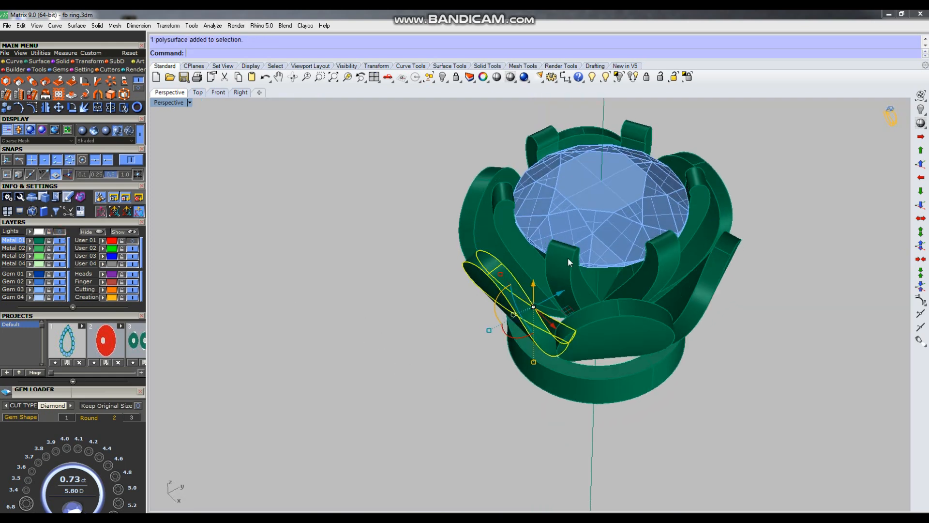
right_drag(555, 297, 530, 283)
key(ctrl+F4)
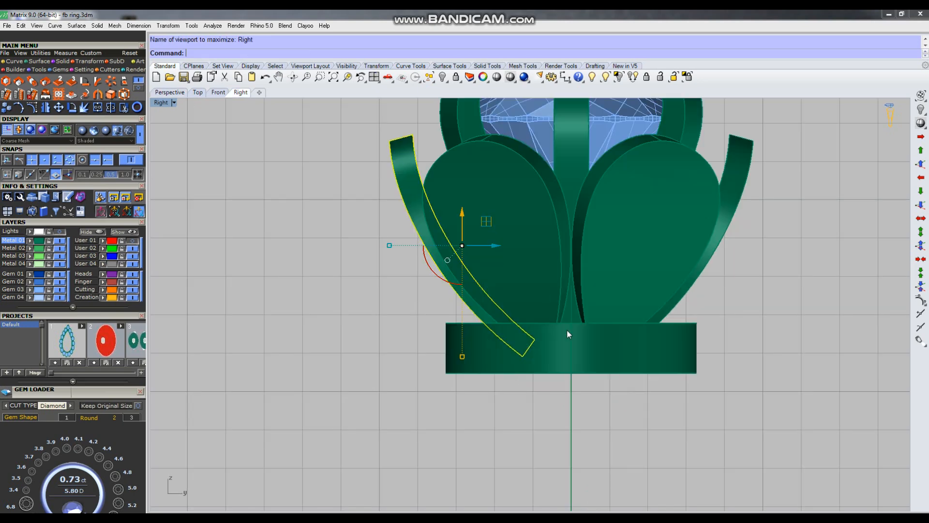
click(443, 283)
drag(443, 284, 463, 295)
drag(490, 246, 458, 221)
click(407, 276)
scroll(449, 269, down, 6)
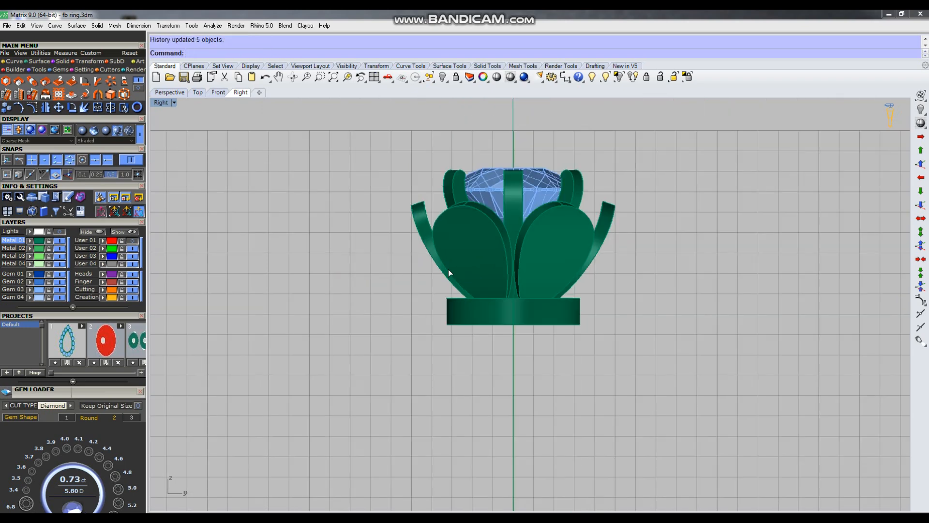
Rotate the source petal slightly inward about its lower base corner in the Right view and check all petals in Perspective.
key(ctrl+F4)
right_drag(510, 300, 571, 307)
key(ctrl+F3)
scroll(445, 239, up, 6)
click(396, 212)
right_drag(461, 300, 475, 279)
key(ctrl+r)
click(541, 359)
click(358, 327)
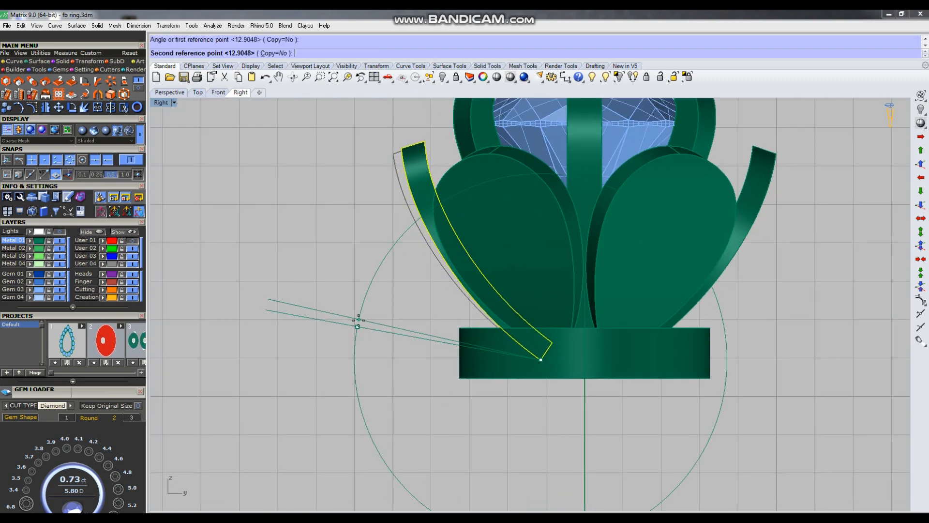
click(357, 321)
key(Escape)
scroll(512, 319, down, 3)
key(ctrl+F4)
right_drag(528, 301, 513, 348)
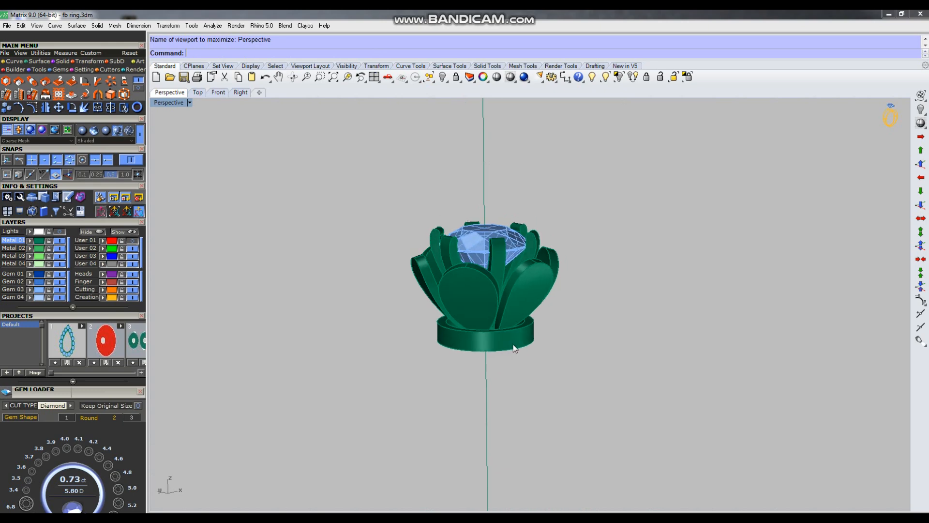
Offset the red finger circle outward by 1.2 in the Front view.
key(ctrl+F2)
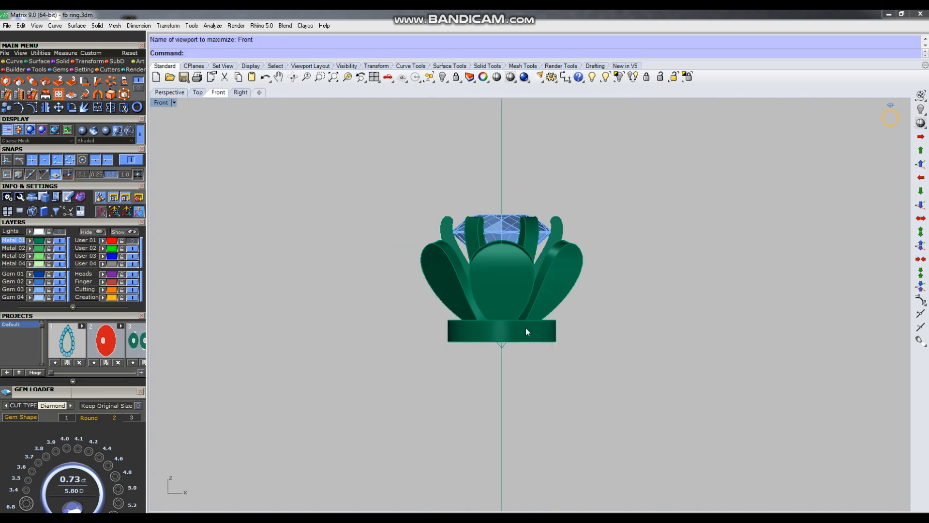
scroll(418, 317, down, 5)
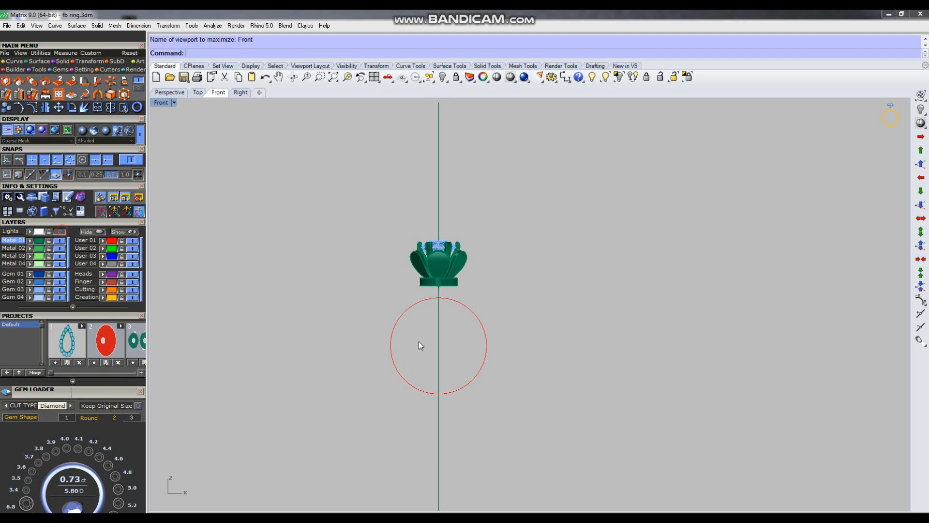
scroll(419, 342, up, 5)
click(484, 284)
key(o)
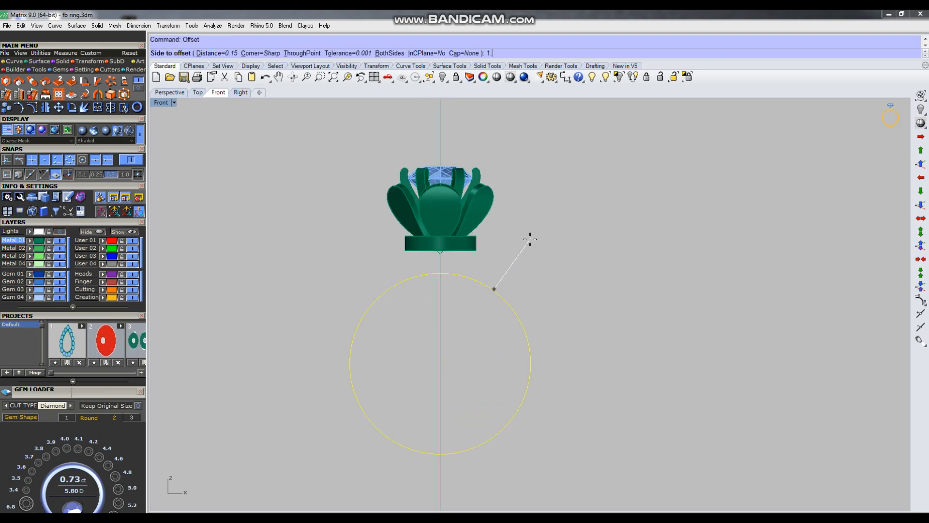
text(1.2)
key(Return)
click(529, 237)
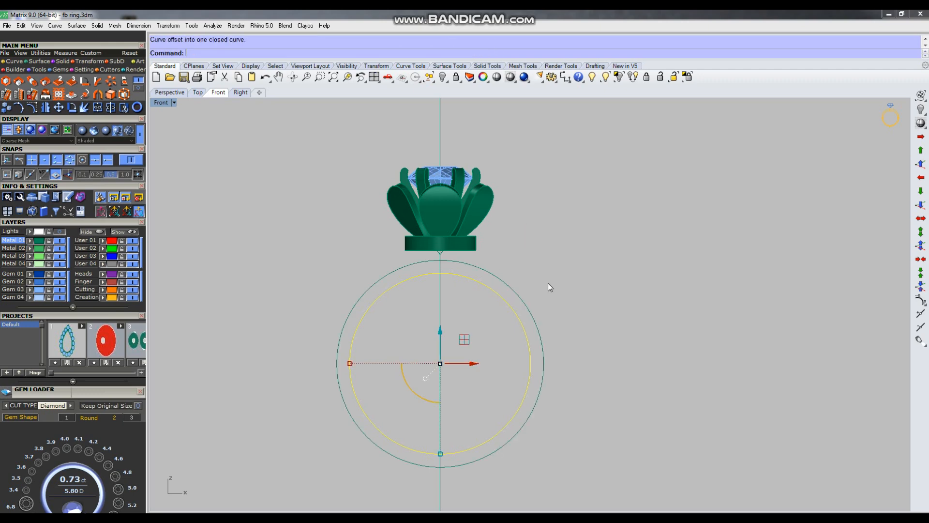
click(558, 295)
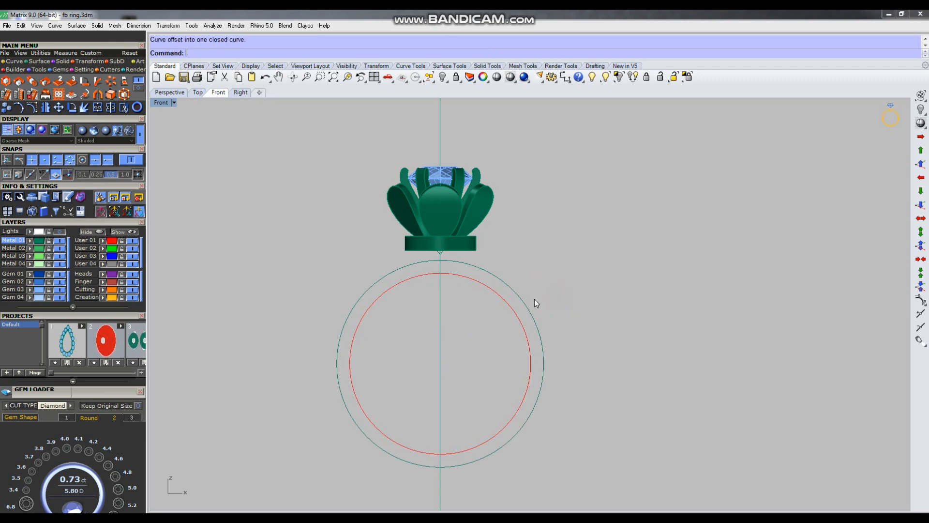
Put the outer circle on the red User 01 layer and rotate both finger circles a quarter turn clockwise about their centre.
click(517, 296)
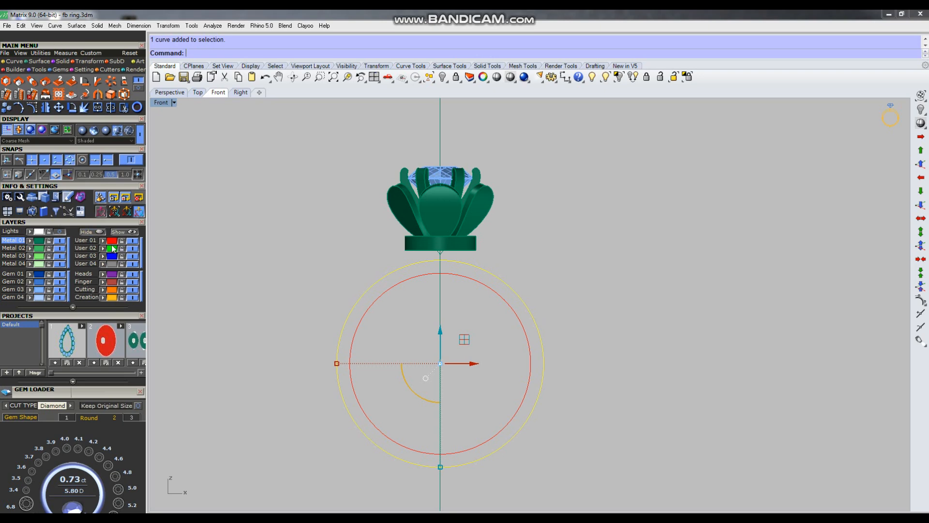
drag(544, 263, 510, 315)
text(r)
key(Return)
click(625, 362)
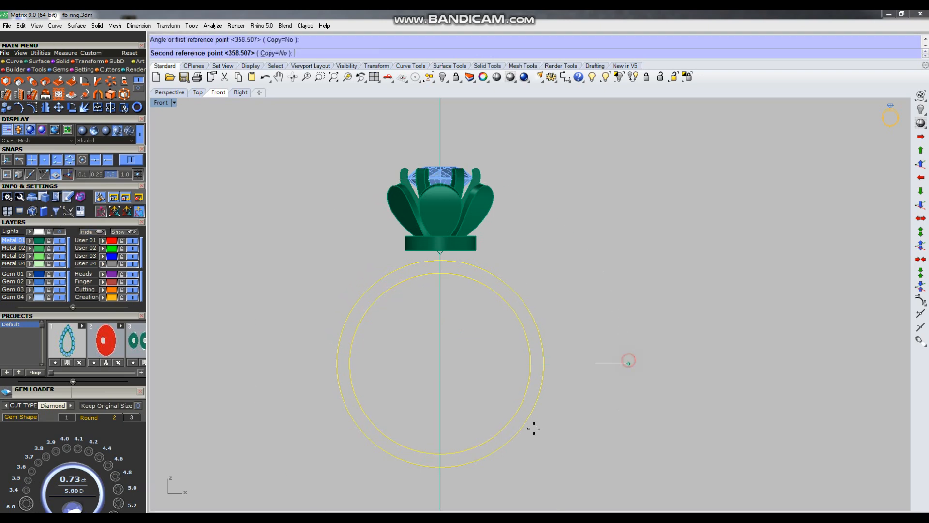
click(457, 482)
Run the curve seam adjustment on both finger circles and accept their seam points.
right_drag(507, 475, 515, 441)
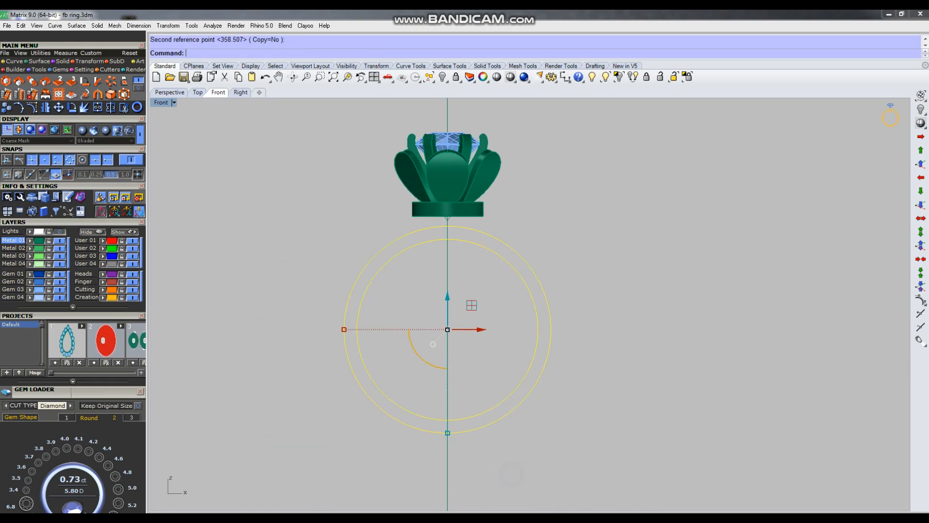
text(cs)
key(Return)
key(Return)
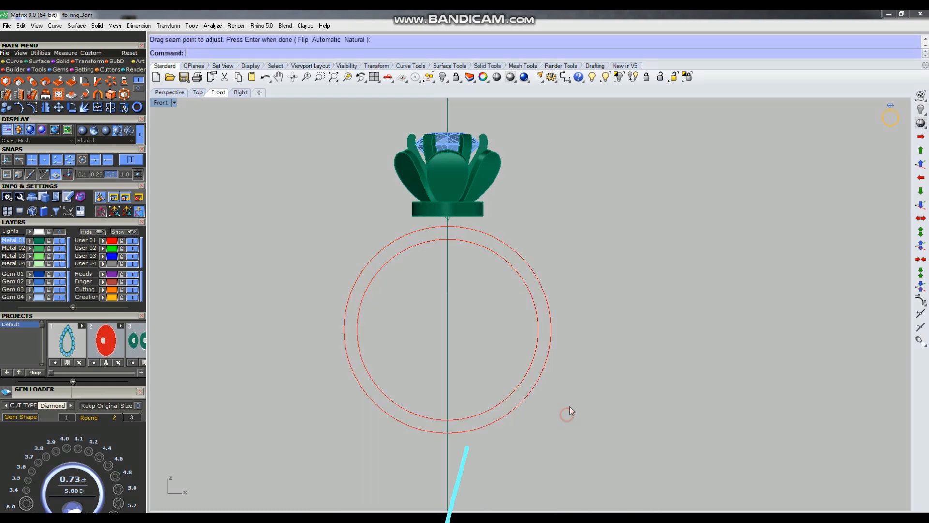
Draw a both-sides line across the ring's width through the top of the inner finger circle.
key(ctrl+F4)
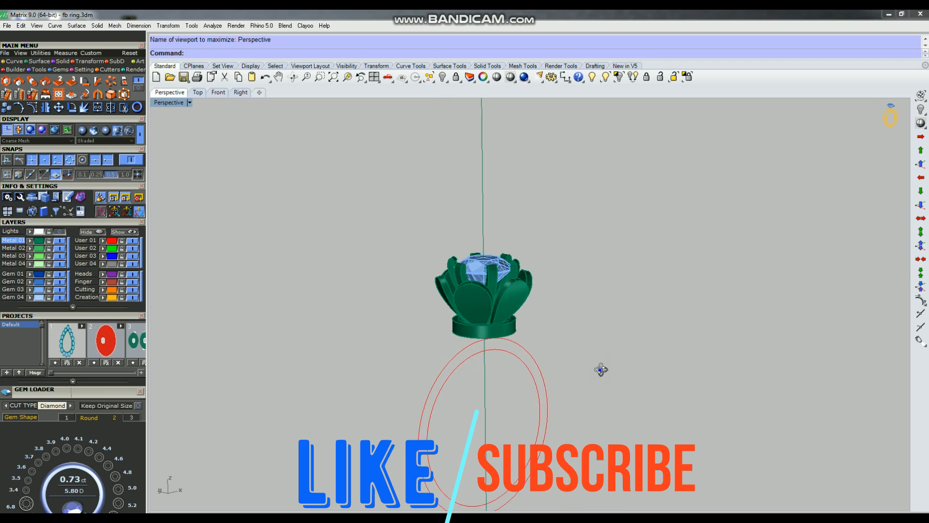
right_drag(601, 370, 511, 375)
scroll(489, 364, down, 5)
scroll(512, 378, up, 8)
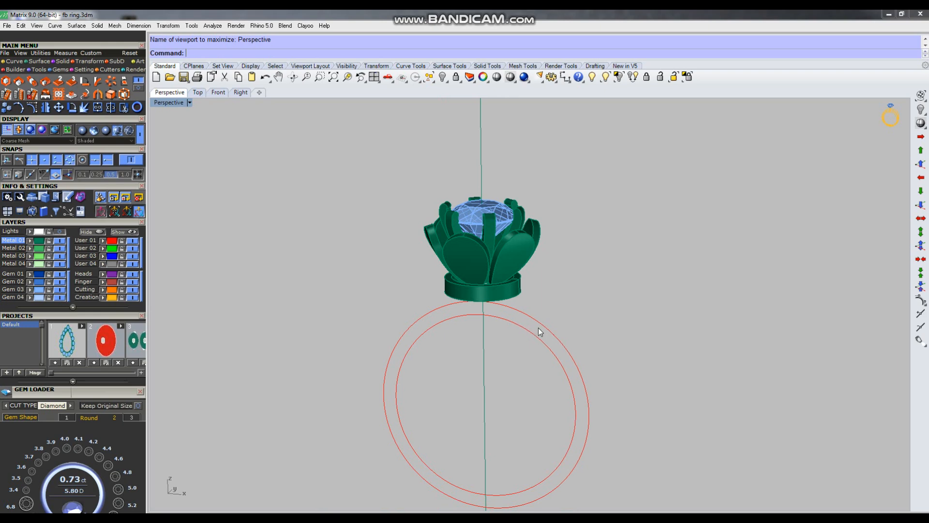
right_click(550, 328)
scroll(501, 331, up, 6)
click(467, 297)
right_drag(467, 297, 549, 309)
text(b)
key(Return)
click(583, 249)
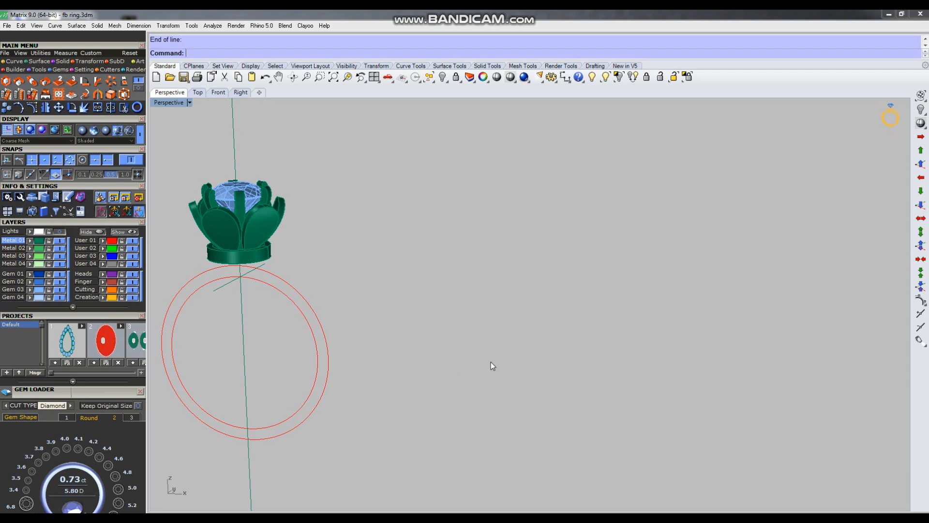
Draw a circle of diameter 1 in the Top view, beside the flower head.
key(ctrl+F1)
scroll(491, 361, down, 6)
right_drag(608, 373, 569, 383)
text(c)
key(Return)
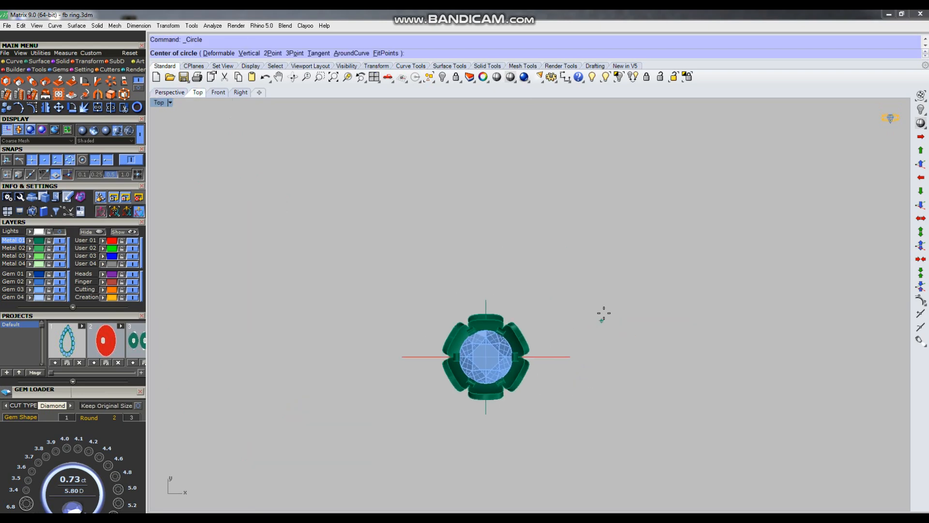
click(603, 312)
text(1)
key(Return)
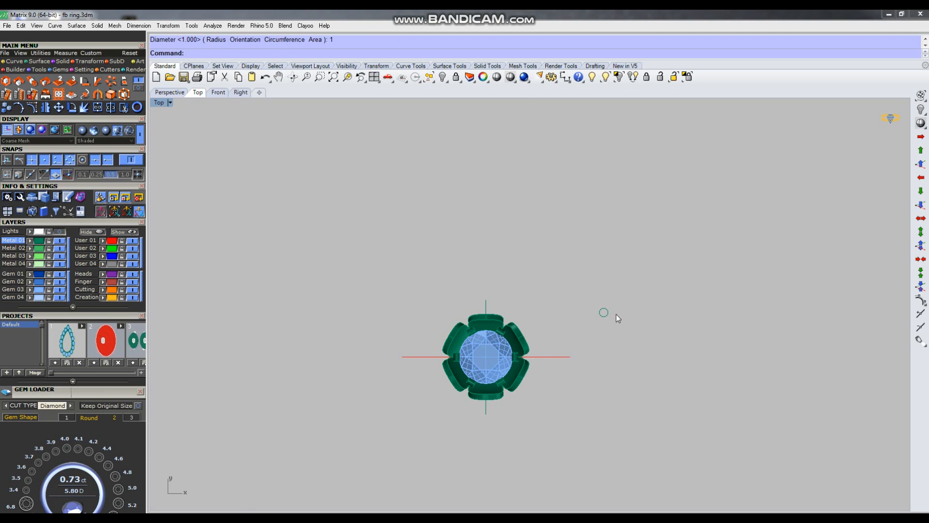
Offset the 1 mm circle outward by 0.15 and mark its centre with an area centroid point.
scroll(613, 315, up, 6)
click(601, 308)
scroll(610, 295, up, 4)
text(o)
key(Return)
text(.15)
key(Return)
click(625, 266)
text(a)
key(Return)
scroll(619, 313, up, 4)
scroll(620, 311, up, 2)
Group both circles with their centre point and copy the group twice upward, each outer circle overlapping to the neighbouring inner circle.
drag(619, 253, 544, 359)
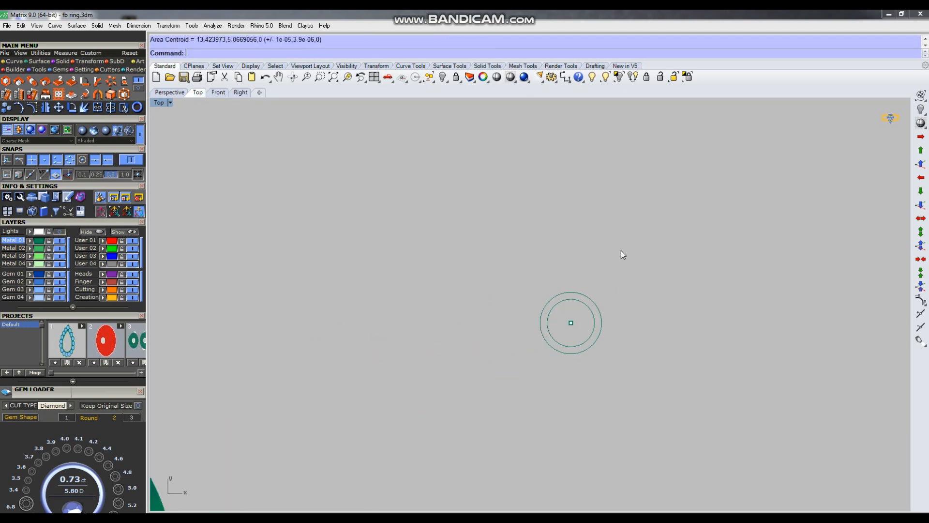
key(ctrl+g)
text(co)
key(Return)
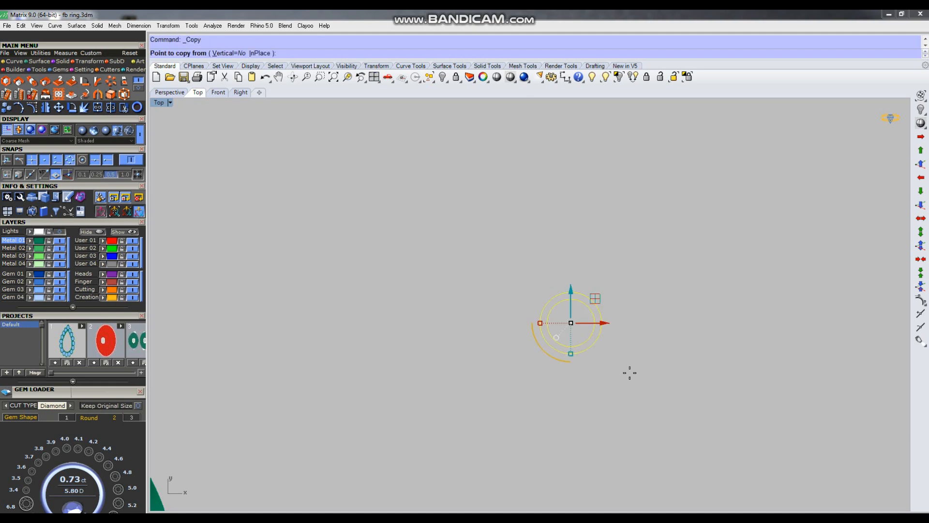
scroll(630, 373, up, 2)
click(543, 357)
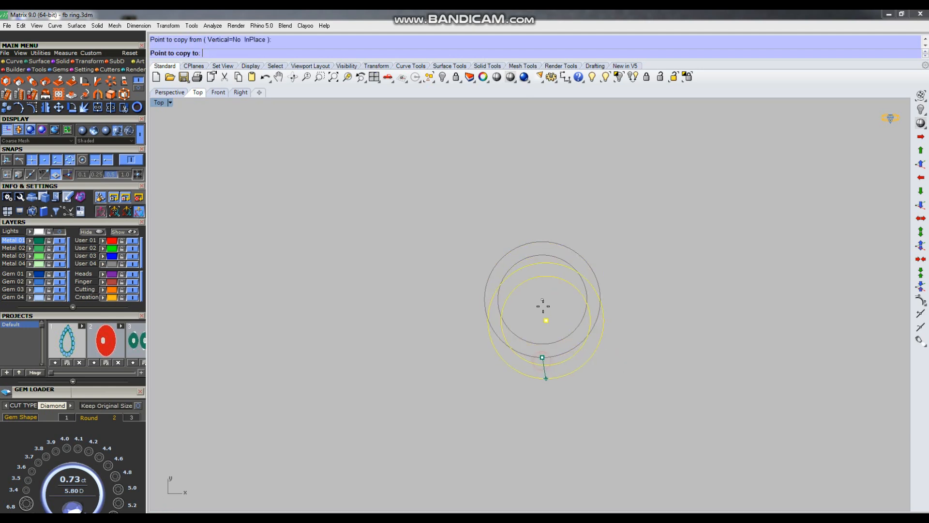
click(543, 257)
right_drag(605, 235, 595, 344)
click(541, 252)
right_click(624, 298)
scroll(625, 298, down, 3)
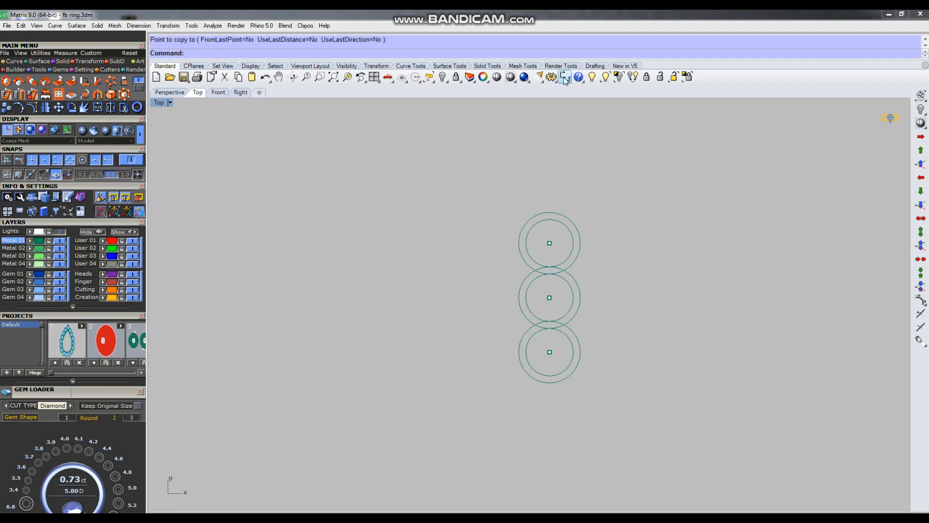
Dimension the overall height of the three-circle column from its topmost to its lowest edge.
click(551, 77)
click(549, 212)
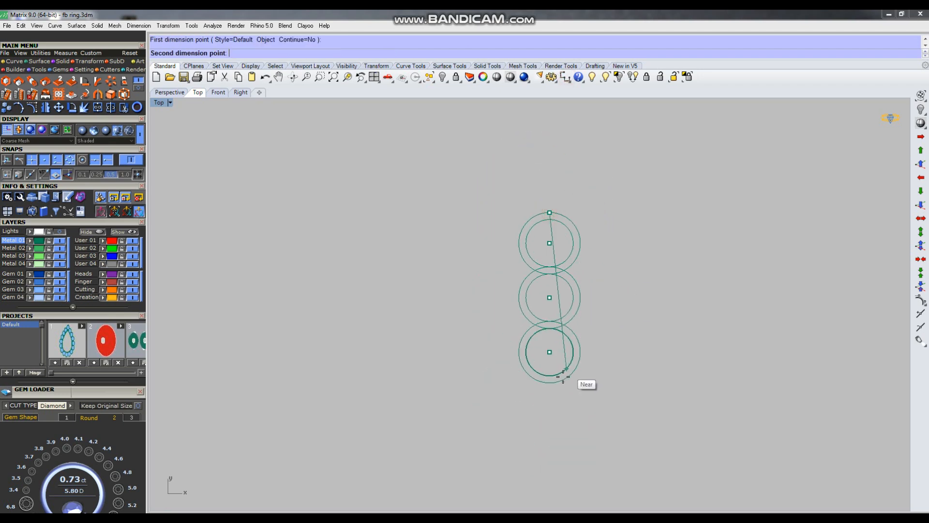
click(552, 383)
click(644, 313)
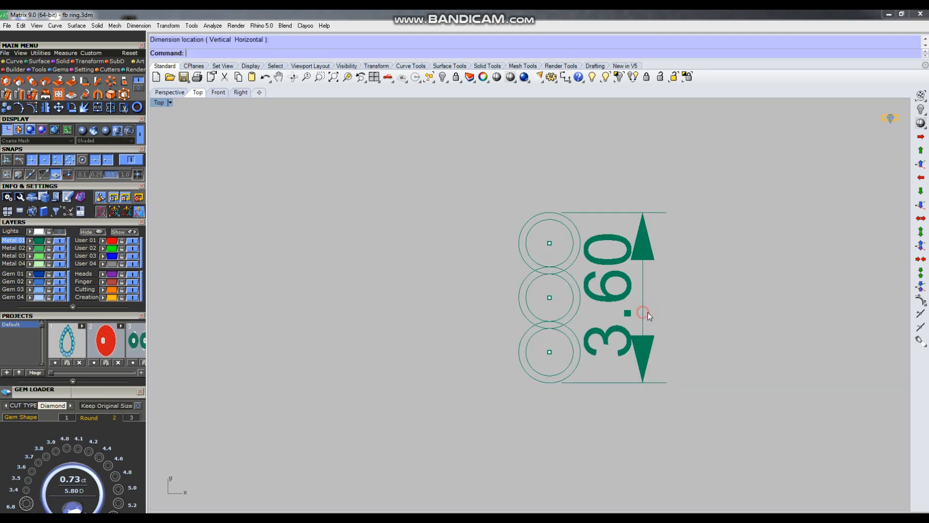
scroll(566, 315, down, 3)
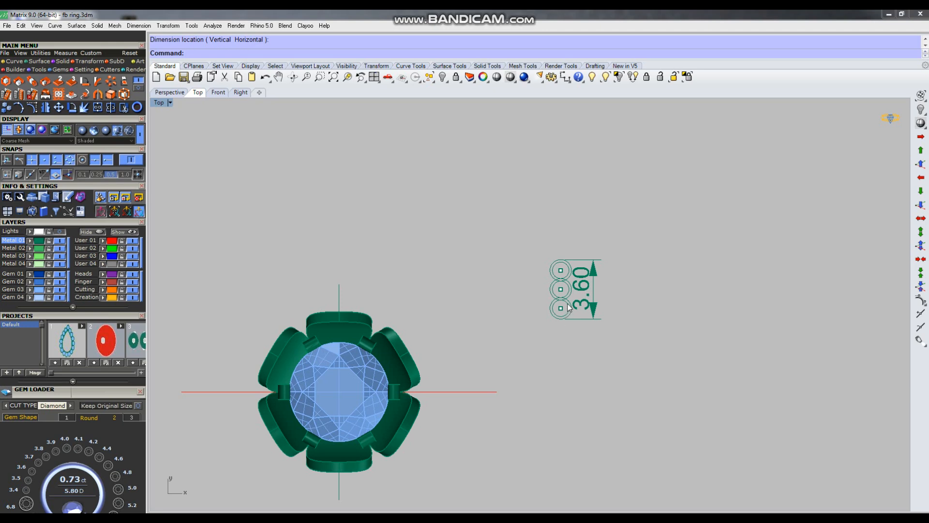
Group the circle column with its dimension and hide the group.
key(ctrl+F4)
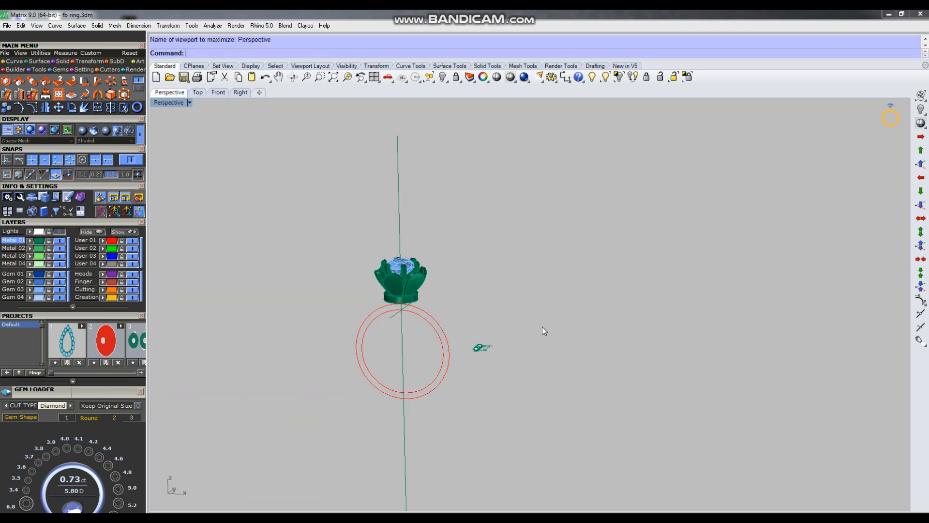
drag(477, 365, 467, 371)
key(ctrl+g)
key(ctrl+h)
right_drag(687, 352, 651, 411)
Hide the old line that crosses the ring's width at the top of the inner finger circle.
scroll(431, 302, up, 5)
scroll(431, 301, up, 5)
click(407, 311)
key(ctrl+h)
key(ctrl+h)
key(ctrl+l)
scroll(421, 303, up, 5)
key(Escape)
Draw a both-sides line across the ring's width from the top of the inner finger circle, with a half-length of 3.60/2.
key(ctrl+l)
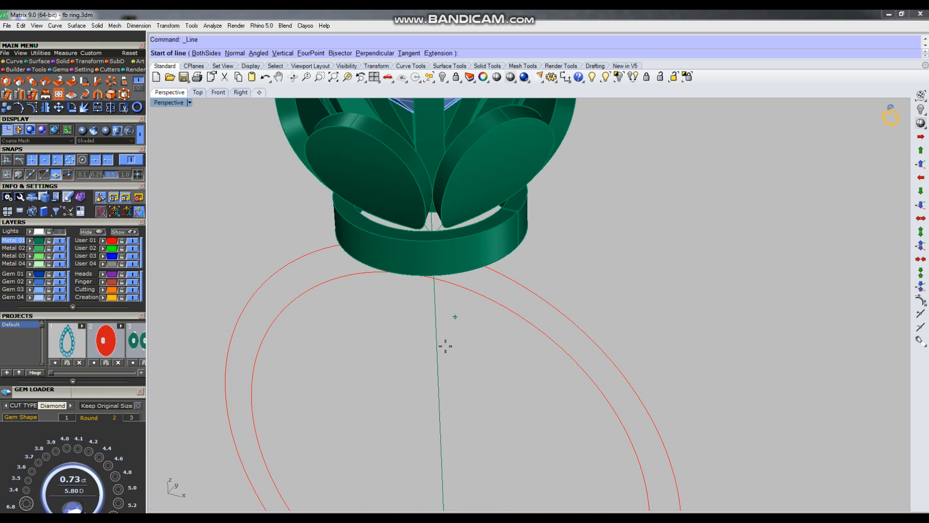
right_drag(458, 354, 448, 335)
scroll(448, 335, up, 2)
click(471, 331)
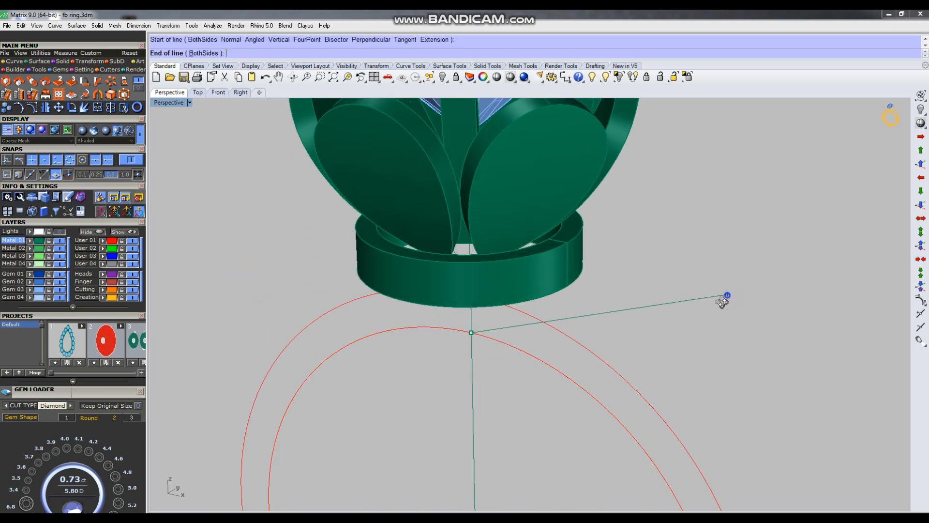
right_drag(721, 301, 679, 320)
text(b)
key(Return)
text(3.60/2)
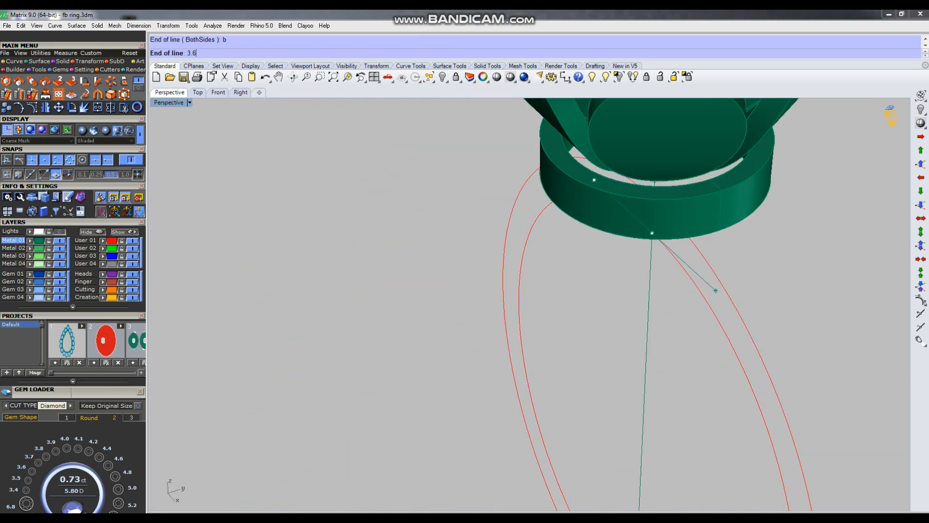
key(Return)
scroll(668, 307, down, 3)
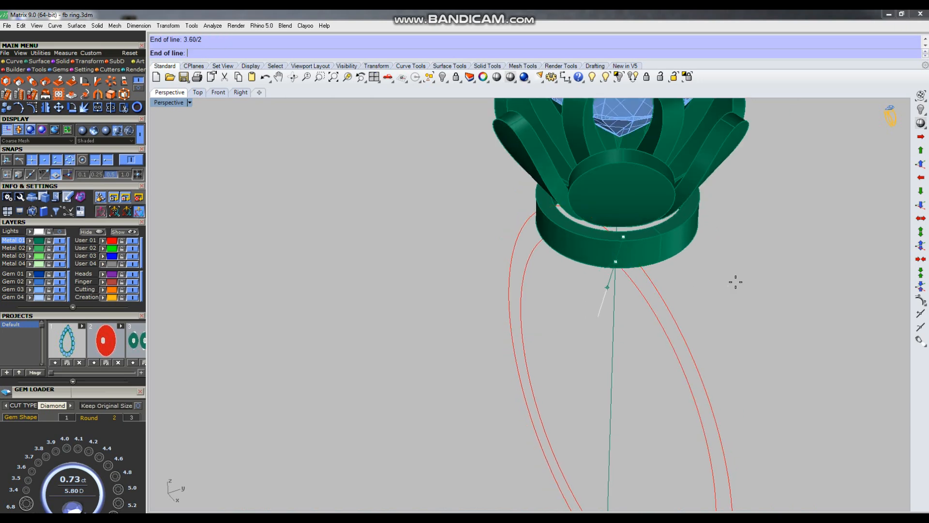
right_drag(729, 283, 762, 249)
click(777, 232)
right_drag(602, 364, 704, 306)
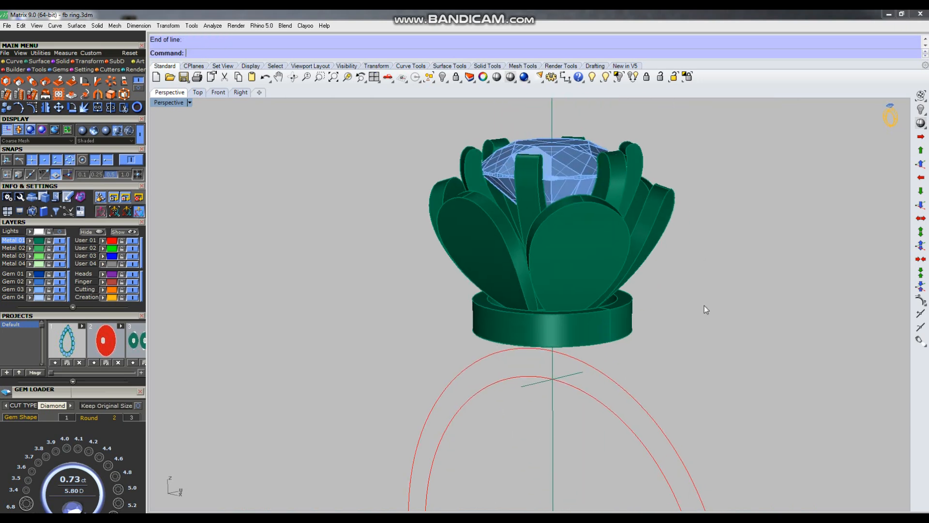
Hide the flower head with its diamond and collar, and delete the leftover object near the finger circle.
scroll(518, 296, down, 5)
right_drag(528, 308, 518, 284)
drag(617, 222, 432, 342)
key(ctrl+h)
right_drag(540, 258, 584, 301)
click(583, 303)
key(Delete)
In the Right view, draw a 1.20 vertical line upward from the left end of the width line.
scroll(556, 364, up, 2)
scroll(509, 352, up, 2)
scroll(523, 334, down, 2)
key(ctrl+F3)
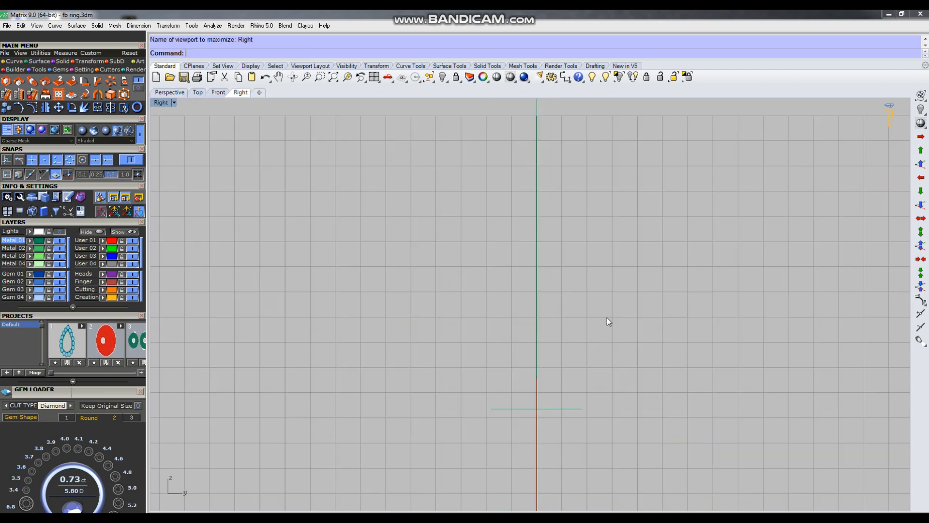
scroll(556, 323, down, 3)
scroll(533, 382, up, 2)
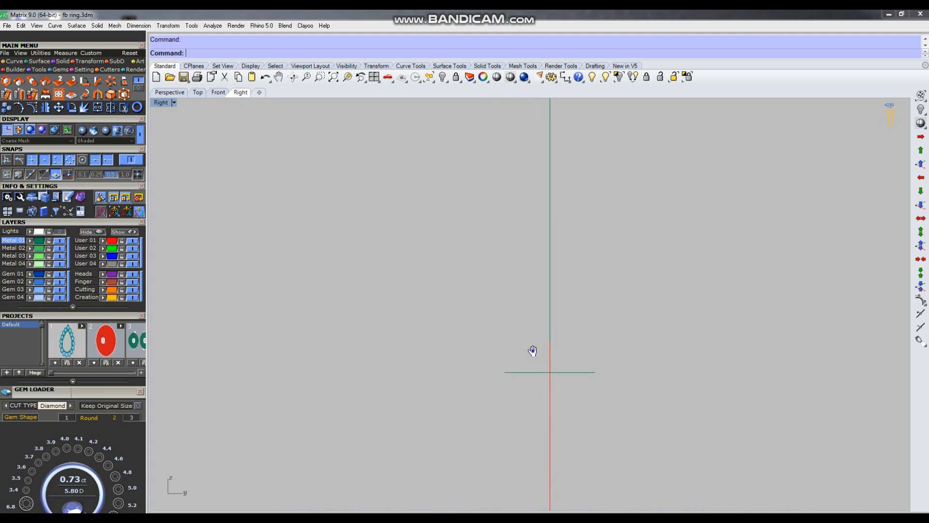
text(line)
key(Return)
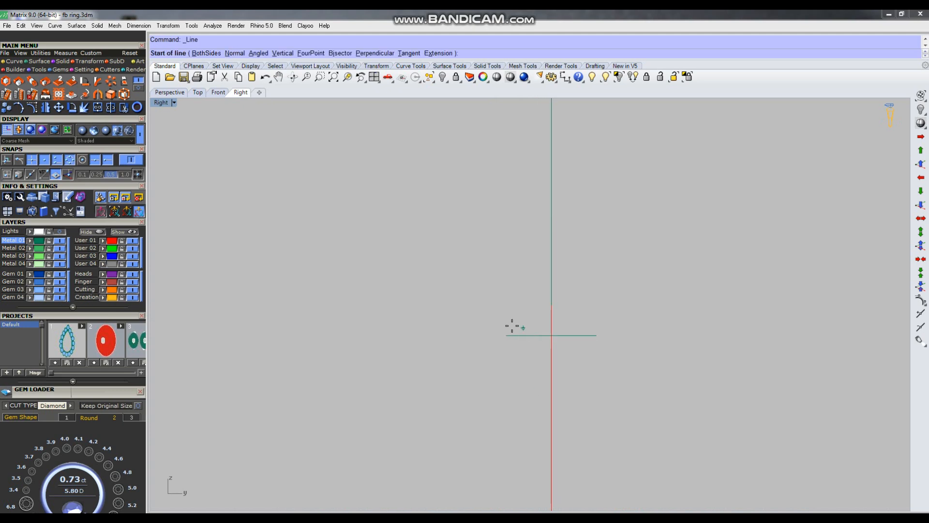
click(504, 331)
text(1.20)
key(Return)
click(510, 246)
Mirror the short vertical line about the Y axis to the other end of the width line.
drag(528, 298, 496, 319)
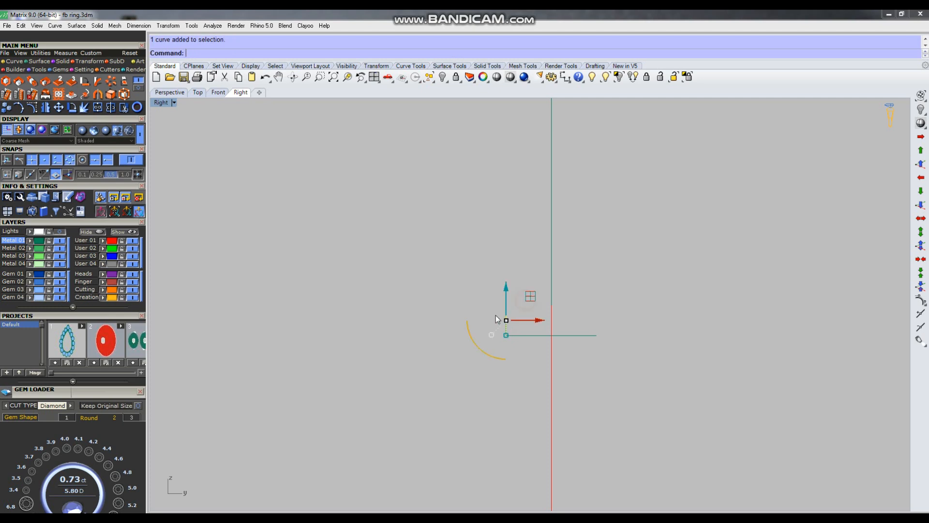
text(mi)
key(Return)
text(y)
key(Return)
click(591, 355)
scroll(539, 314, up, 6)
right_drag(554, 366, 579, 348)
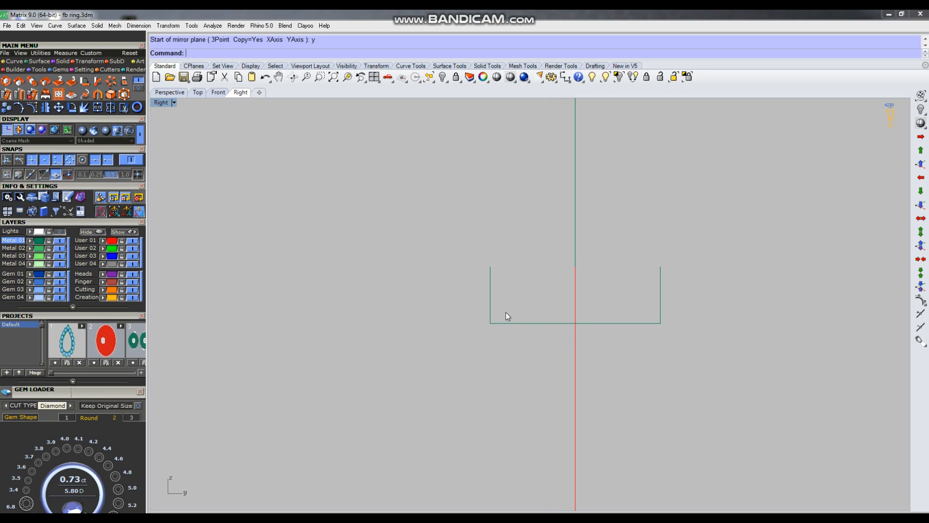
Offset the horizontal base line upward by 0.7.
click(514, 322)
text(offset)
key(Return)
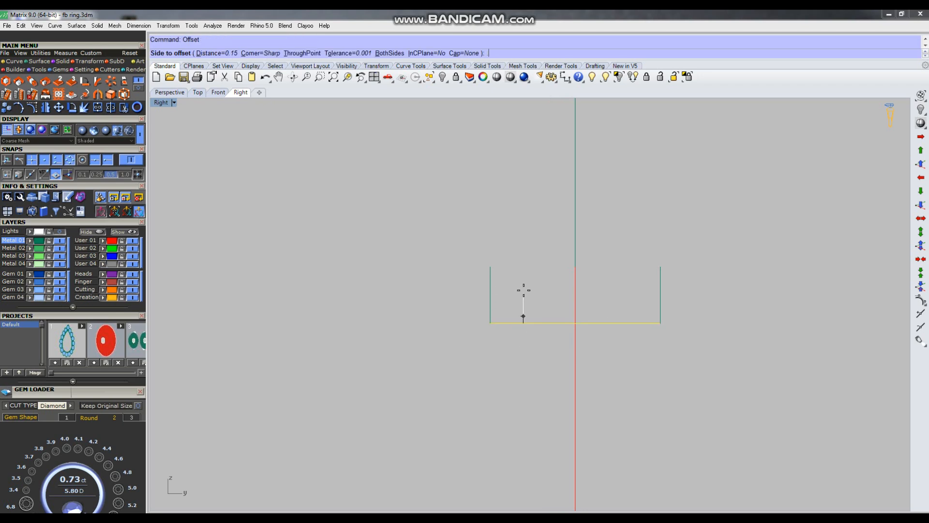
click(524, 270)
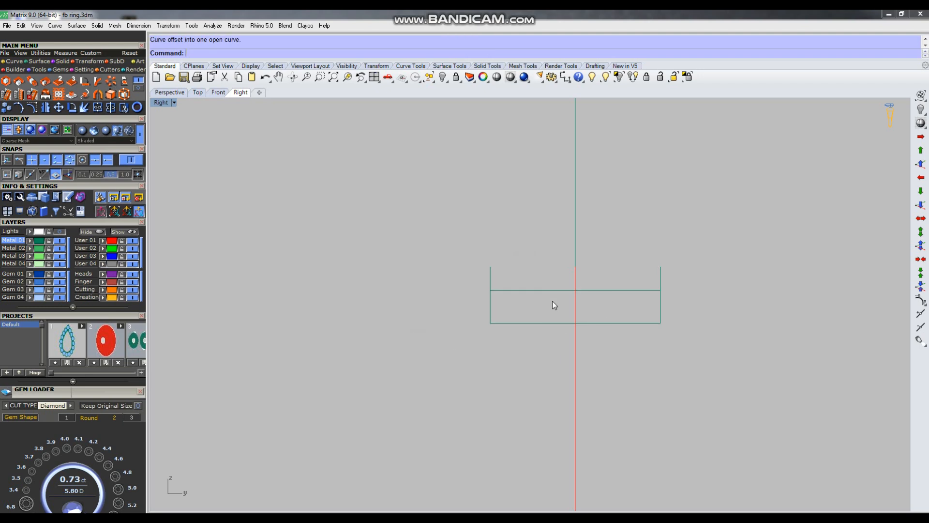
Draw an arc between the ends of the offset line, peaking on the centre axis at the height of the side lines.
text(arc)
key(Return)
text(s)
key(Return)
click(490, 290)
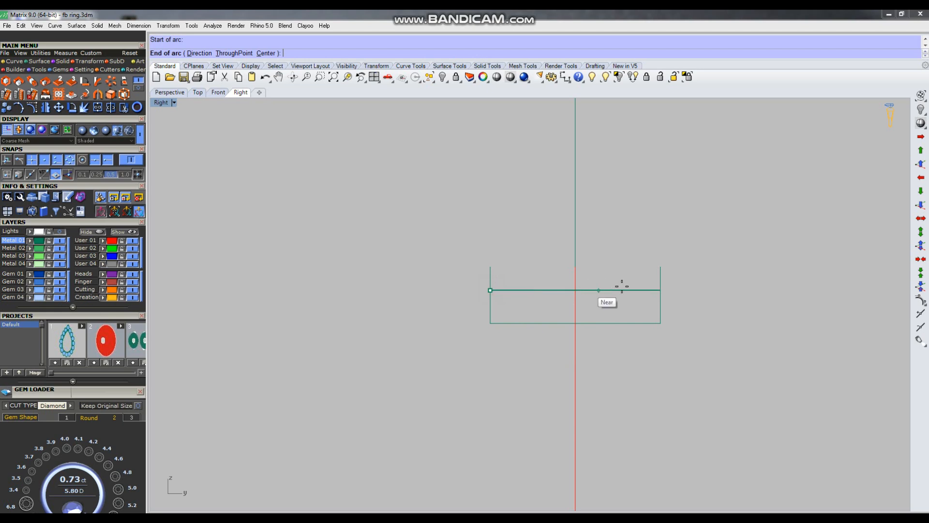
click(660, 290)
click(576, 266)
Delete the straight offset line beneath the arc.
drag(644, 286, 612, 285)
key(ctrl+z)
key(Escape)
scroll(638, 292, up, 6)
key(Delete)
Trim off the parts of both side lines that stick out above the arc's ends.
click(682, 311)
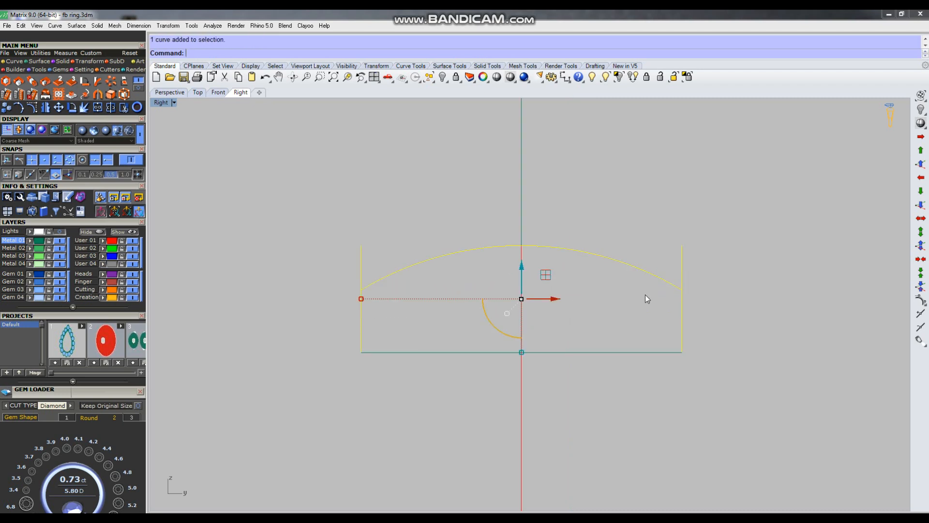
key(ctrl+t)
drag(356, 254, 350, 263)
key(Return)
Try joining the arc, both side lines and the base line into one closed profile.
drag(693, 231, 618, 380)
shift+drag(380, 254, 331, 361)
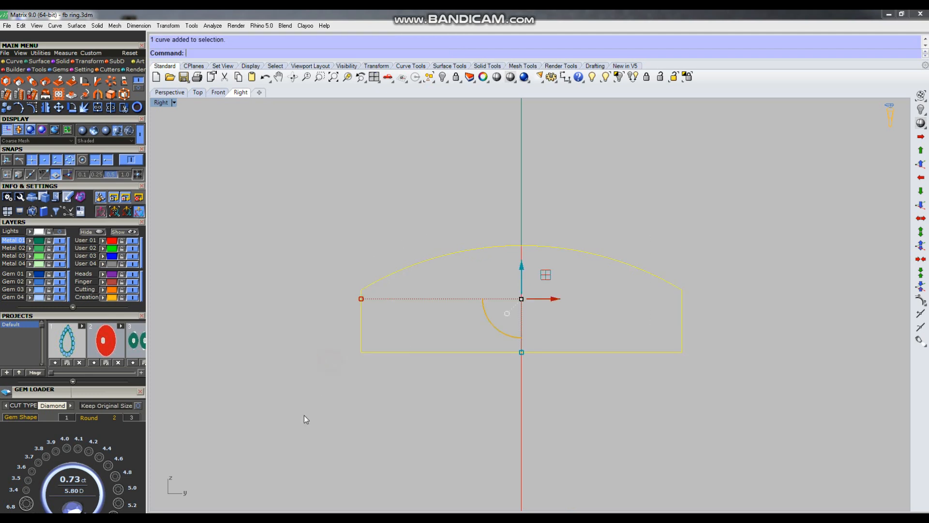
key(ctrl+j)
scroll(456, 334, down, 5)
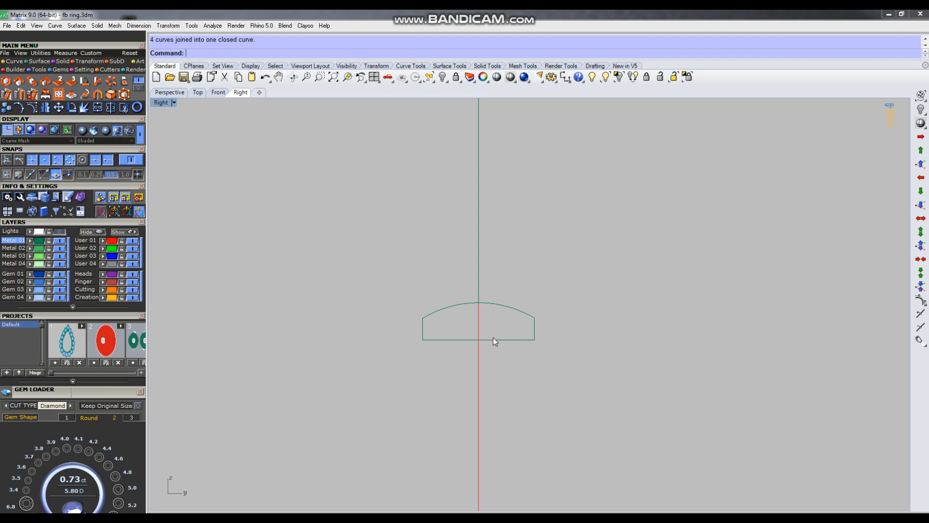
scroll(492, 362, up, 4)
right_drag(499, 326, 508, 339)
click(527, 342)
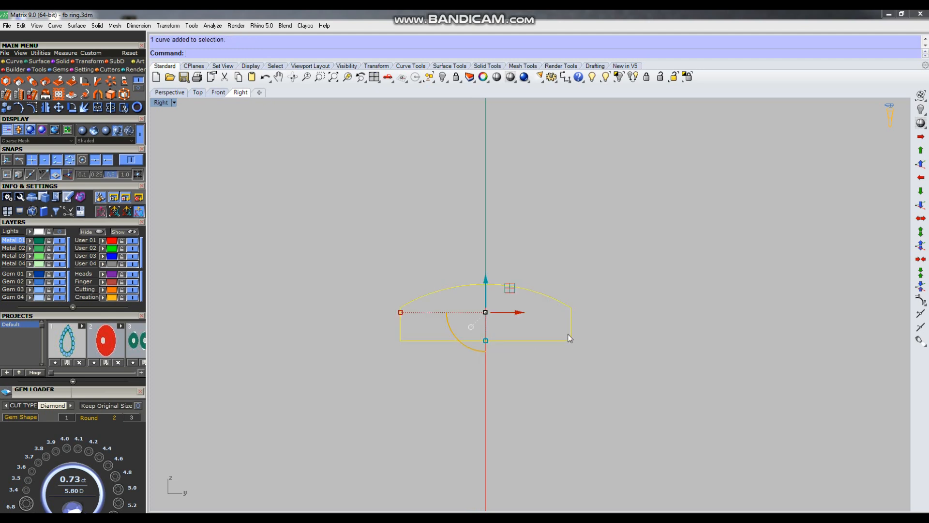
key(ctrl+z)
Offset the top arc of the shank profile inward by 0.6.
scroll(565, 309, up, 6)
click(526, 286)
text(o)
key(Return)
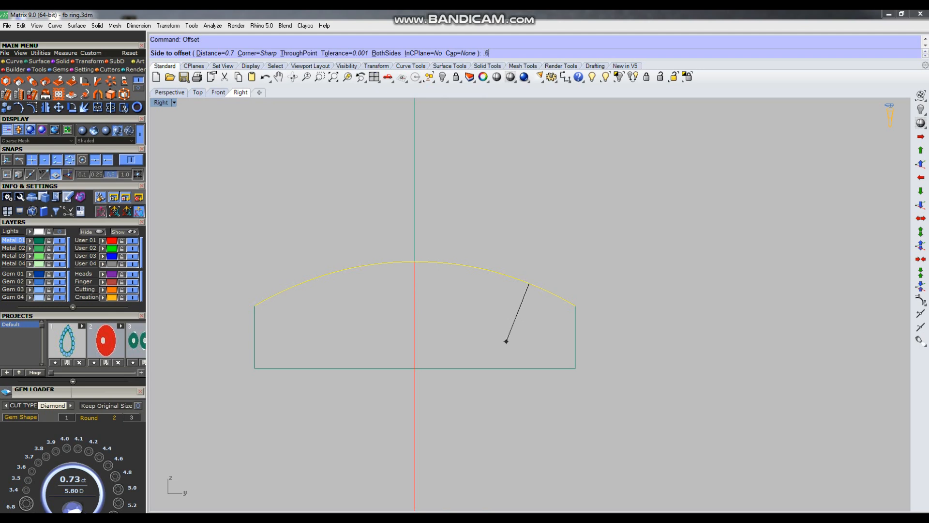
click(513, 326)
click(609, 295)
Offset both side lines of the profile inward by 0.6.
drag(602, 341, 553, 333)
key(Return)
click(545, 325)
click(655, 320)
click(255, 317)
key(Return)
click(305, 312)
Trim the overshooting ends of the inner arc and inner side lines, and the base segment between the inner sides.
drag(328, 321, 296, 347)
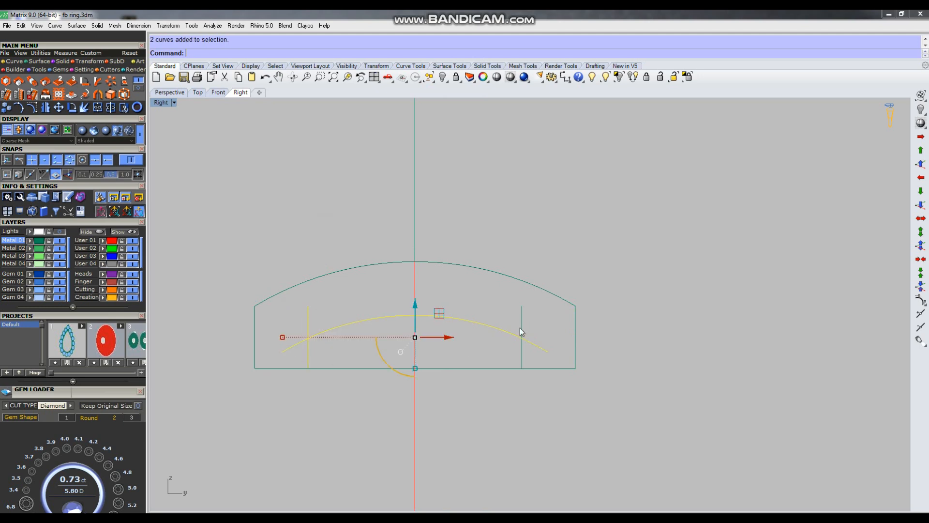
shift+drag(532, 319, 487, 381)
right_drag(487, 382, 503, 371)
key(ctrl+t)
click(560, 336)
drag(549, 312, 539, 312)
click(538, 312)
click(323, 312)
click(486, 360)
right_click(489, 358)
Join all the trimmed outline curves into one hollow shank profile.
scroll(489, 358, down, 3)
drag(328, 267, 617, 375)
key(ctrl+j)
click(523, 384)
Sweep the hollow profile around both finger circles as rails to form the ring shank.
drag(544, 296, 519, 338)
key(ctrl+F4)
right_drag(538, 373, 587, 362)
click(709, 289)
drag(664, 365, 638, 385)
key(ctrl+2)
click(583, 304)
key(Return)
key(Return)
click(497, 351)
right_drag(541, 329, 579, 370)
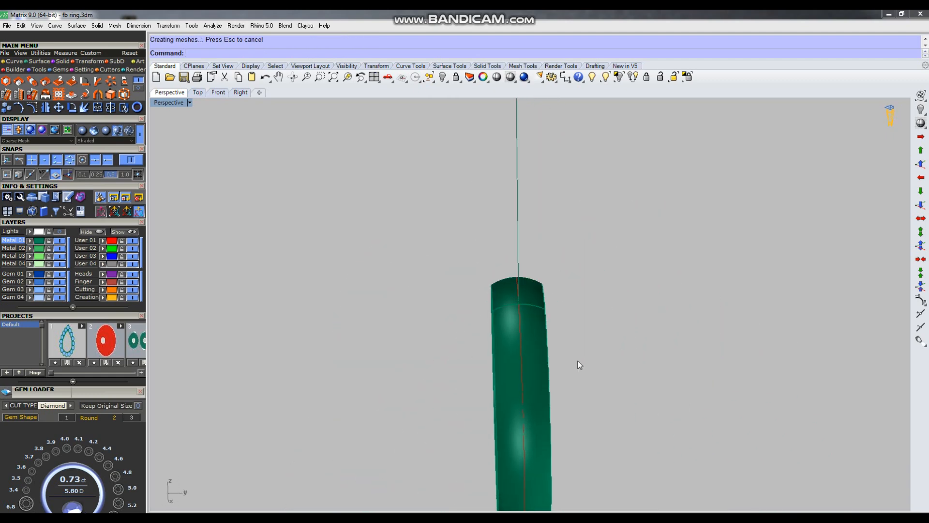
right_drag(506, 349, 600, 305)
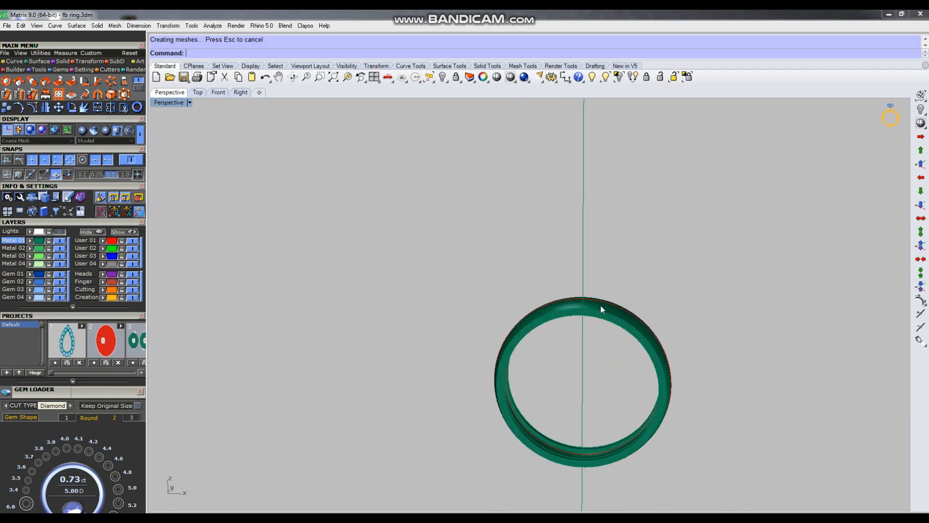
Show the hidden flower head, diamond and collar again and display the ring in the Front view.
click(606, 77)
drag(649, 206, 534, 305)
key(Return)
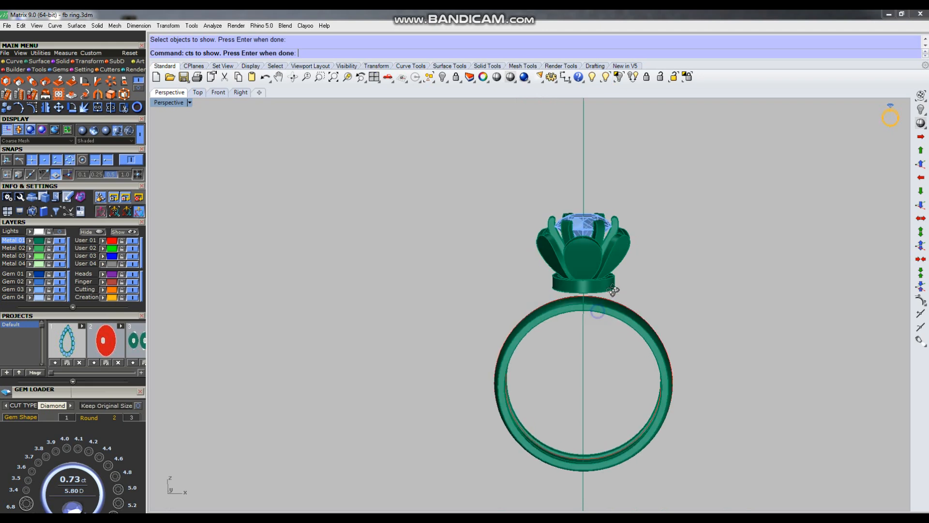
key(ctrl+F2)
scroll(491, 286, down, 1)
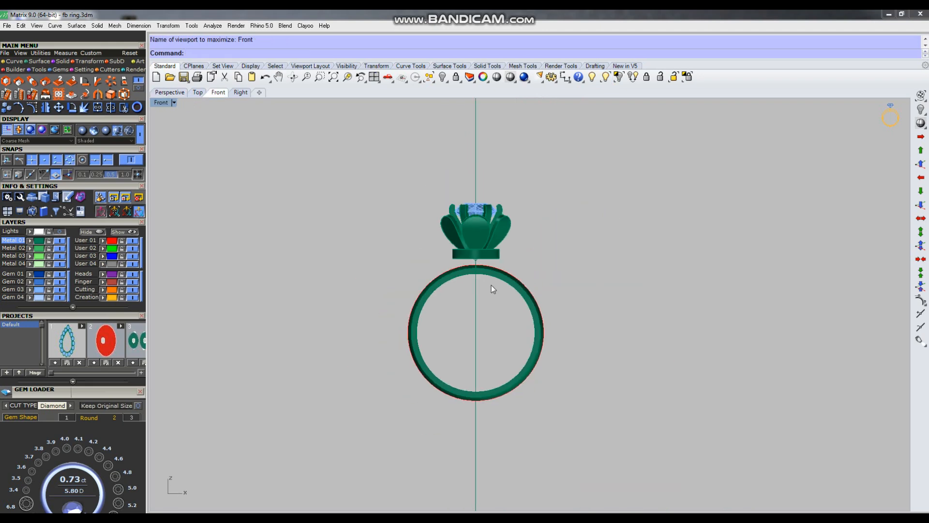
Lower the flower head with its diamond so that its base ring sits on the shank.
scroll(471, 240, up, 3)
click(475, 242)
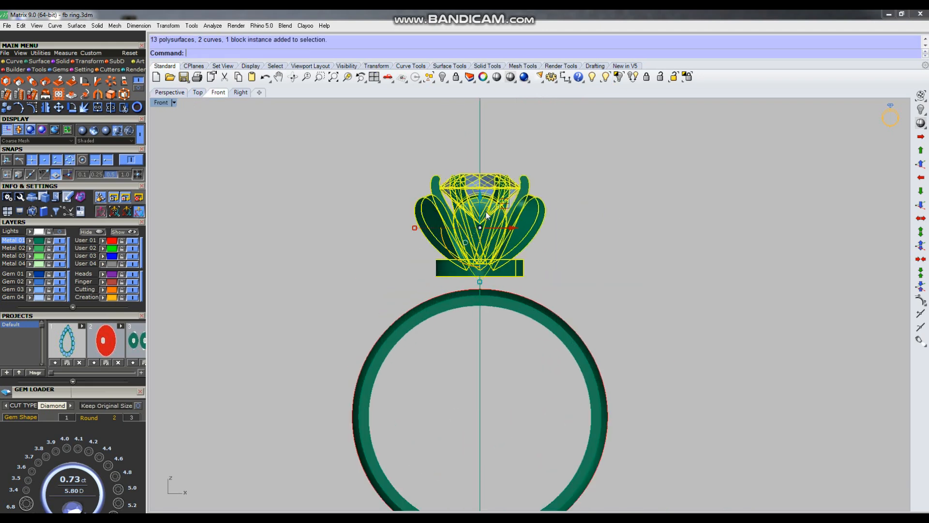
drag(482, 205, 483, 218)
click(689, 279)
scroll(572, 314, down, 3)
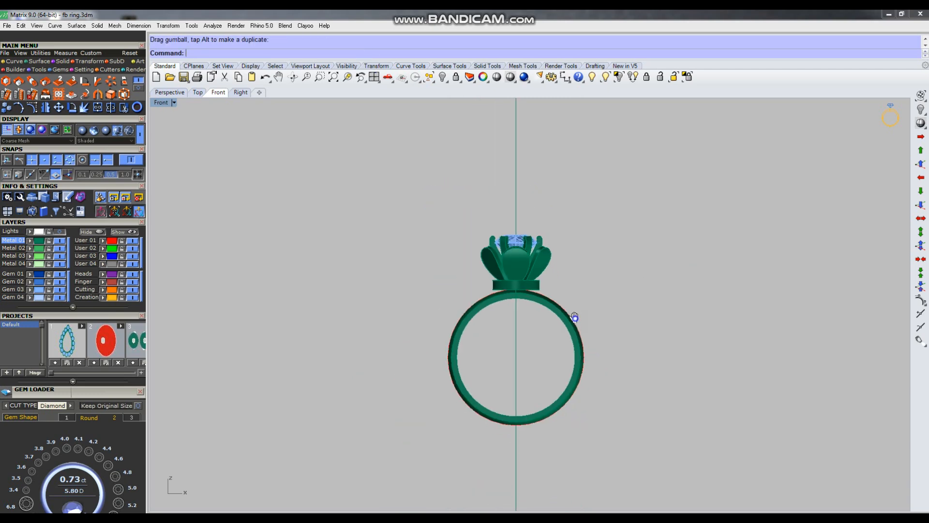
Examine from several angles how the flower head's base ring seats on the shank.
key(ctrl+F4)
right_drag(538, 302, 581, 349)
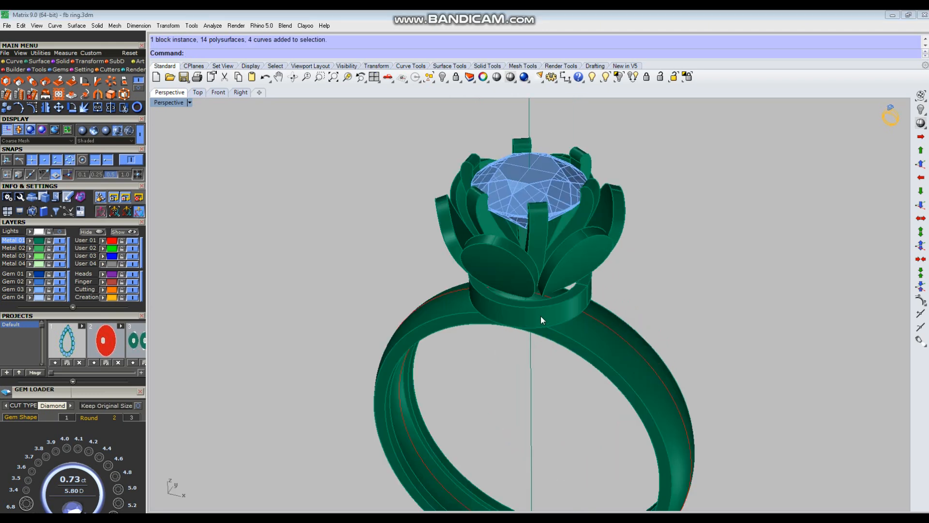
scroll(542, 317, up, 4)
right_drag(562, 311, 552, 308)
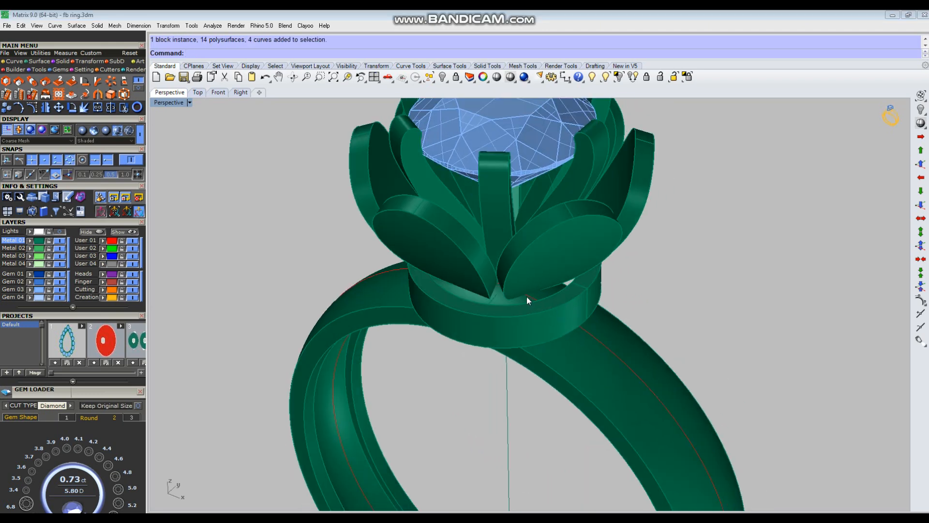
scroll(525, 296, down, 3)
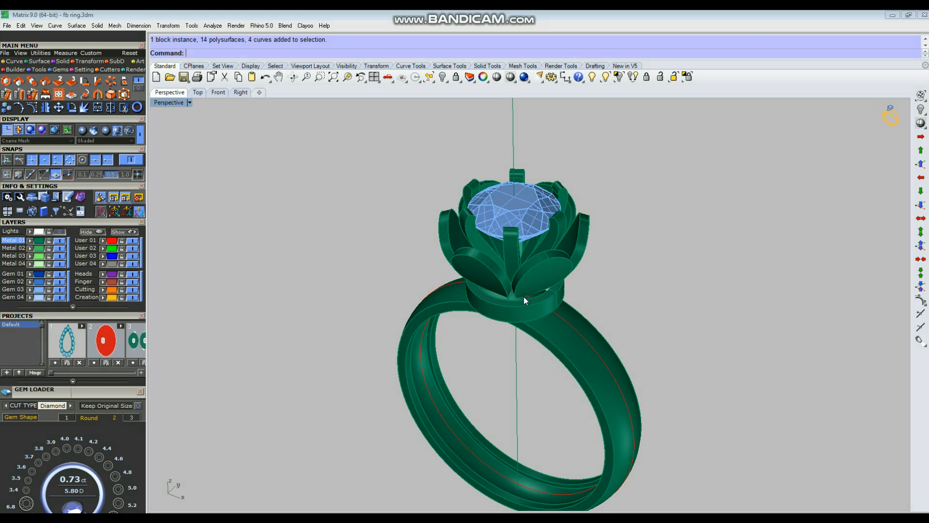
right_drag(519, 322, 577, 230)
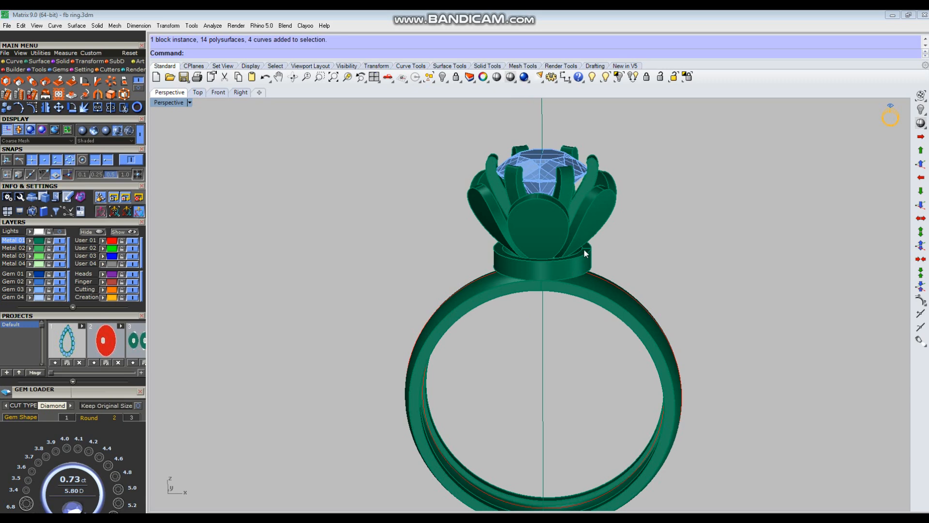
right_drag(597, 276, 567, 205)
Separate the diamond and its six prongs from the flower head and group them together.
click(566, 205)
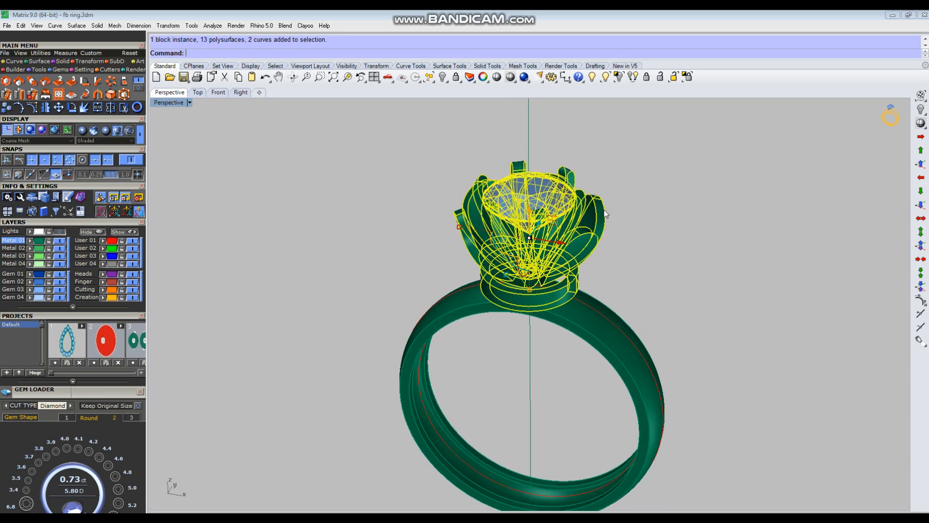
click(605, 212)
click(563, 207)
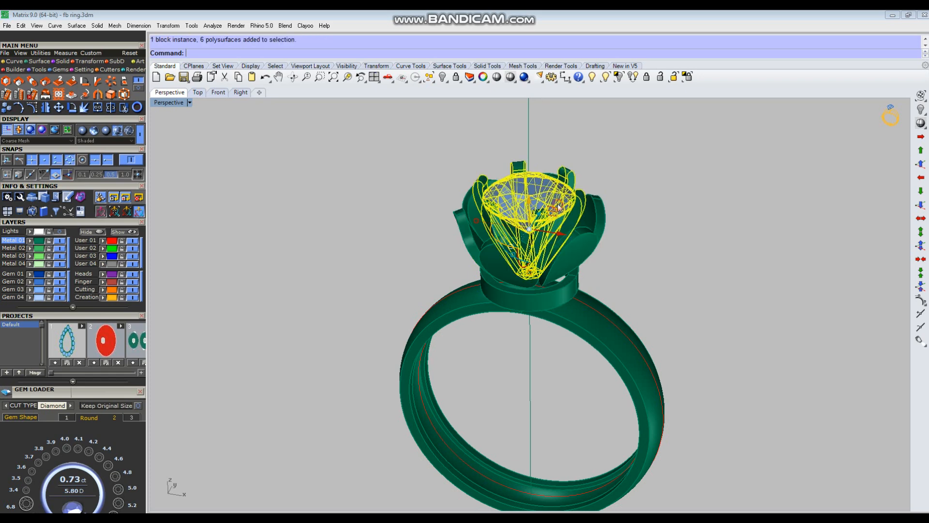
key(ctrl+g)
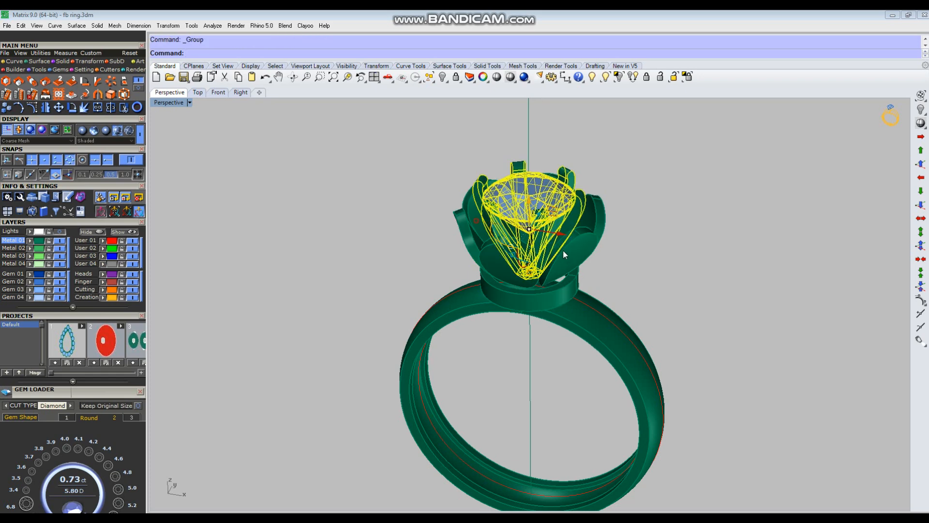
Try hiding the diamond and prong group to inspect the petals, and undo the hide.
key(ctrl+h)
right_drag(562, 246, 611, 251)
click(565, 275)
mouse_move(566, 275)
right_down()
mouse_move(549, 265)
mouse_move(581, 271)
right_up()
key(Escape)
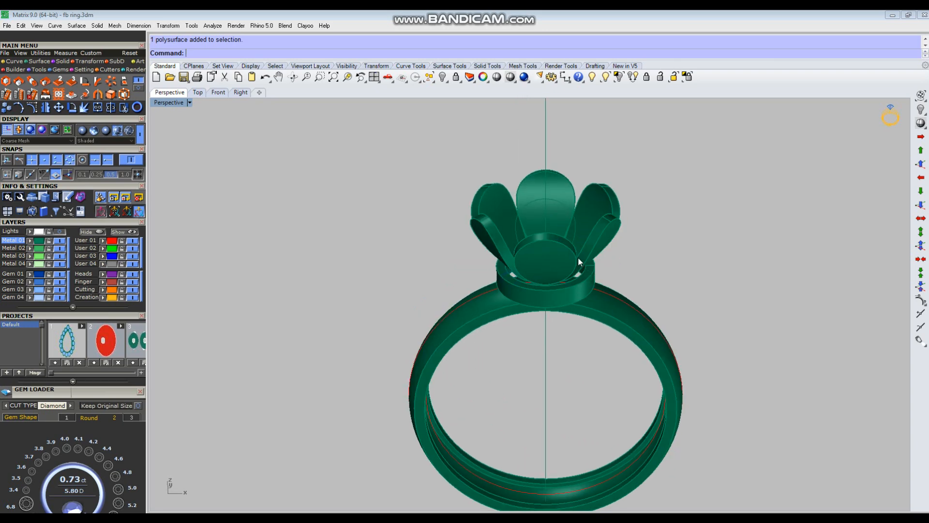
key(ctrl+z)
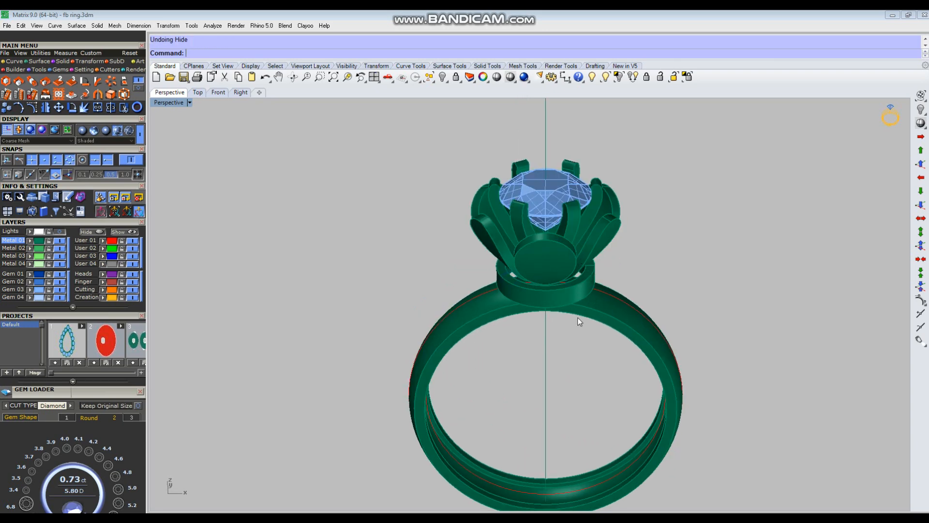
Shorten the long vertical centre line in the front view and raise it to span the top of the shank.
mouse_move(568, 309)
right_down()
mouse_move(585, 304)
mouse_move(567, 321)
right_up()
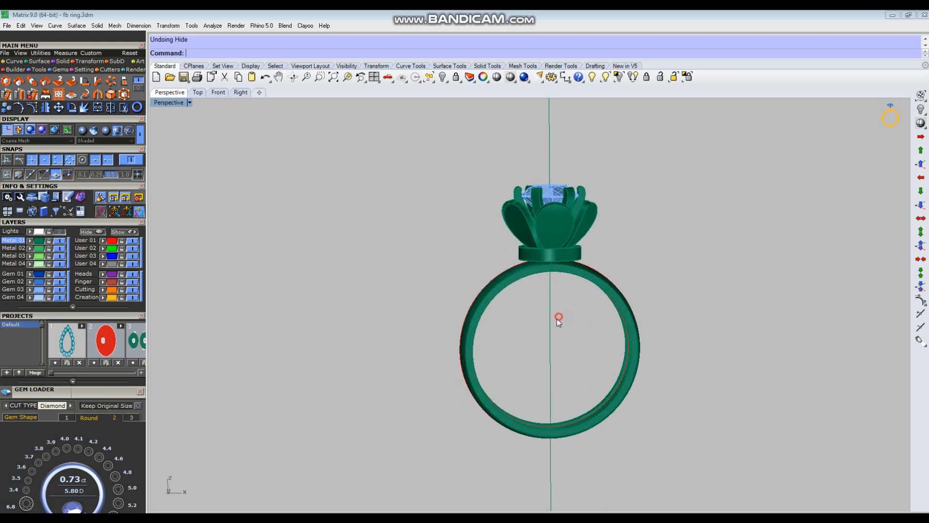
click(552, 319)
scroll(610, 242, down, 5)
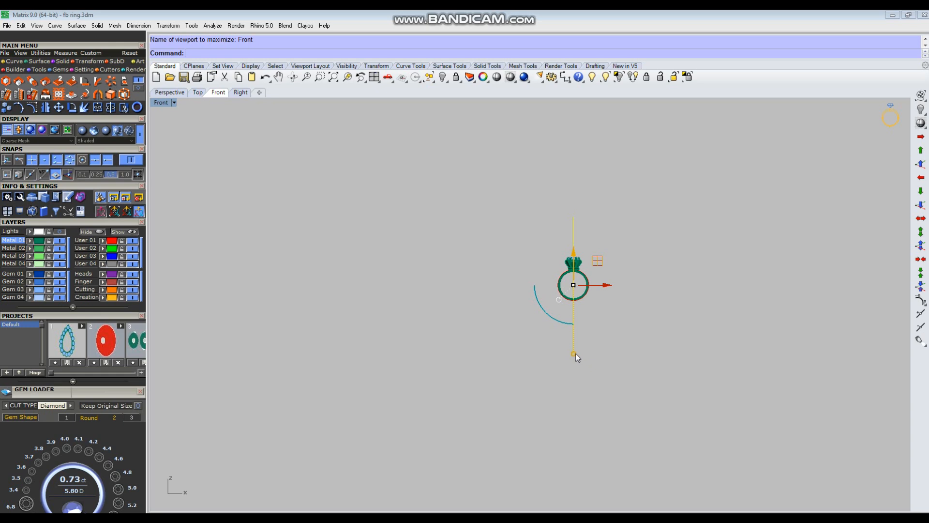
scroll(577, 288, up, 10)
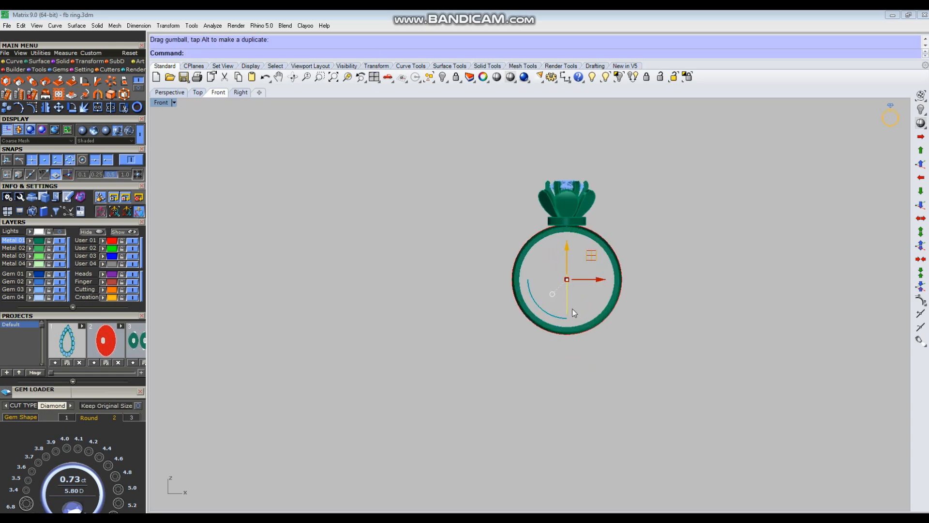
drag(569, 250, 571, 211)
scroll(570, 211, up, 5)
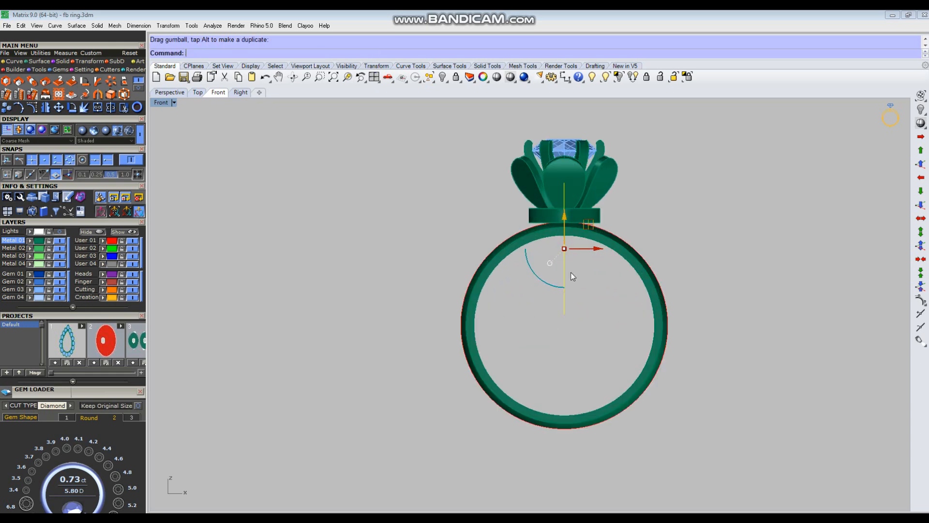
click(580, 316)
click(567, 303)
drag(565, 316, 569, 269)
scroll(571, 256, up, 5)
Build a pipe along the shortened vertical line with a size of 0.8, and group the resulting post.
text(pp)
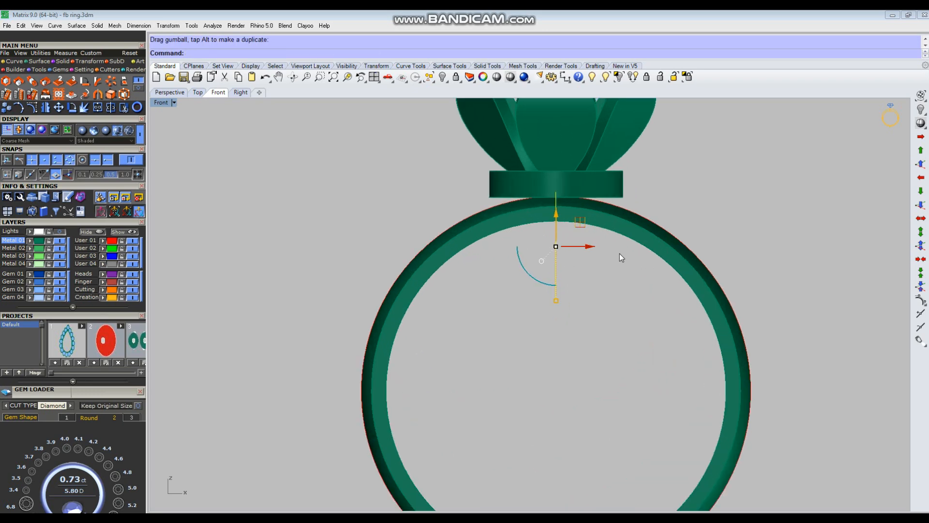
key(Return)
text(.8)
key(Return)
key(Return)
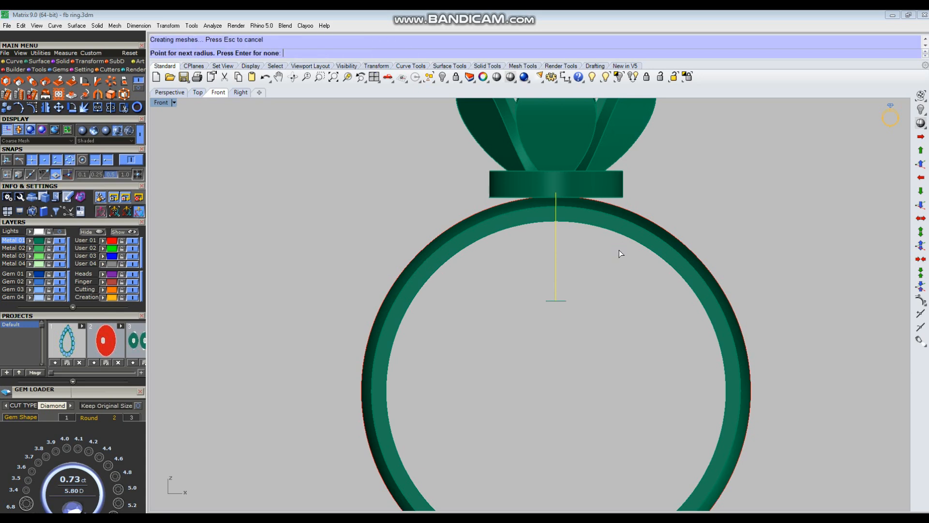
key(Return)
key(ctrl+g)
Move the vertical post up towards the base of the prongs.
key(ctrl+F4)
right_drag(576, 272, 561, 297)
scroll(577, 264, up, 10)
right_drag(607, 274, 535, 255)
scroll(542, 300, up, 5)
click(530, 262)
scroll(530, 263, down, 6)
scroll(536, 255, up, 4)
click(534, 339)
drag(532, 283, 532, 240)
scroll(533, 241, down, 6)
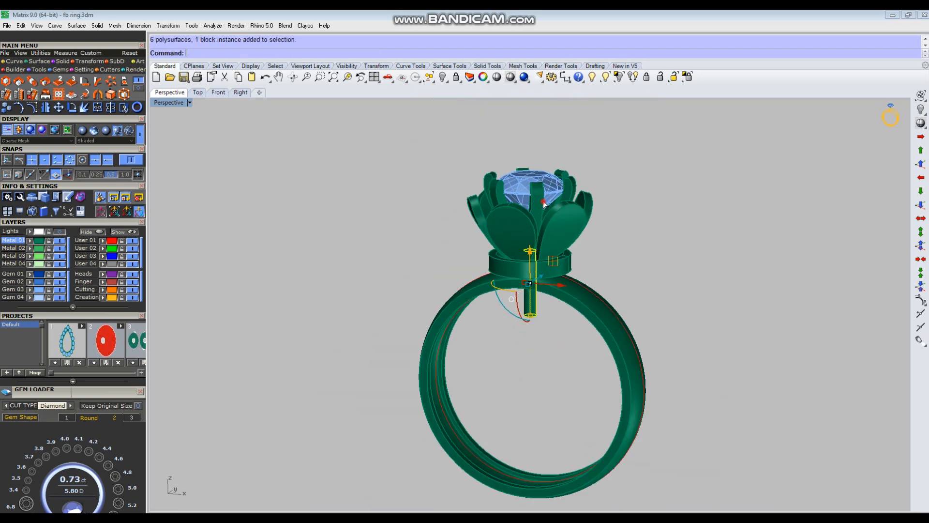
Check the post against the diamond and prong group and lower only the post slightly.
shift+click(542, 209)
scroll(537, 230, up, 2)
scroll(536, 237, up, 5)
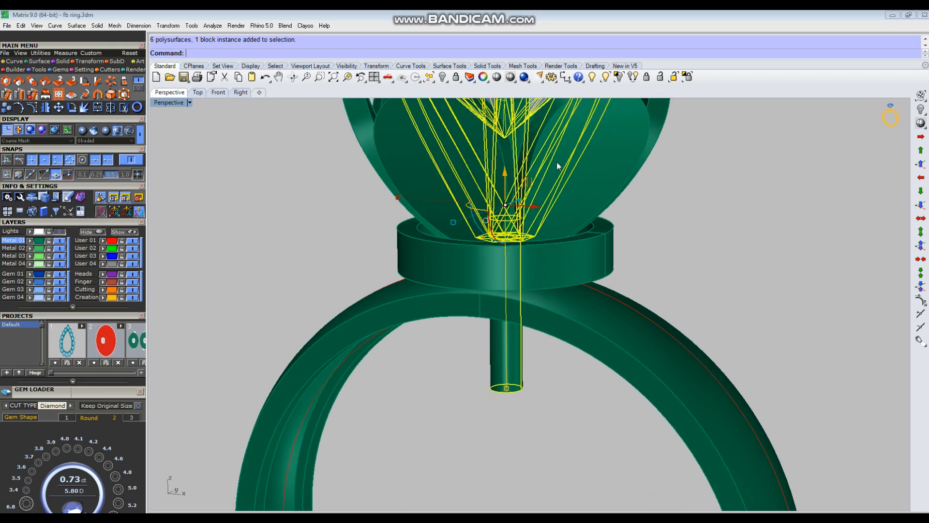
ctrl+click(529, 271)
drag(507, 273, 506, 285)
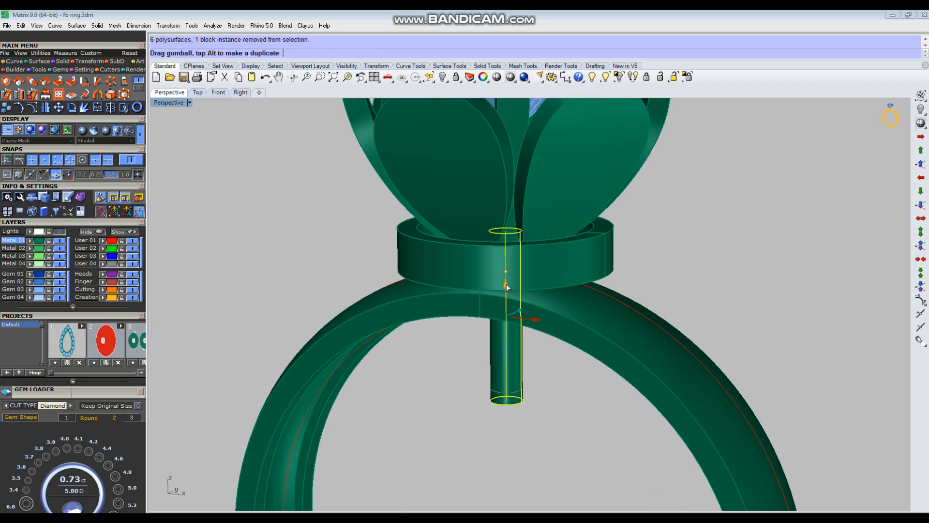
Group the vertical post with the diamond and its prongs.
scroll(520, 236, down, 3)
shift+click(508, 193)
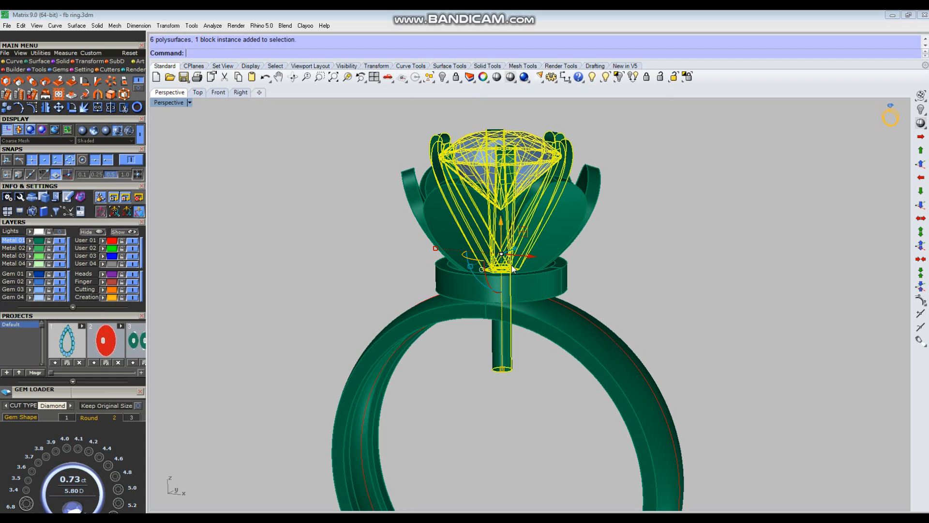
text(g)
key(Return)
Try hiding the combined diamond, prong and post group, and undo the hide.
key(ctrl+h)
right_drag(520, 314, 557, 256)
key(ctrl+alt+h)
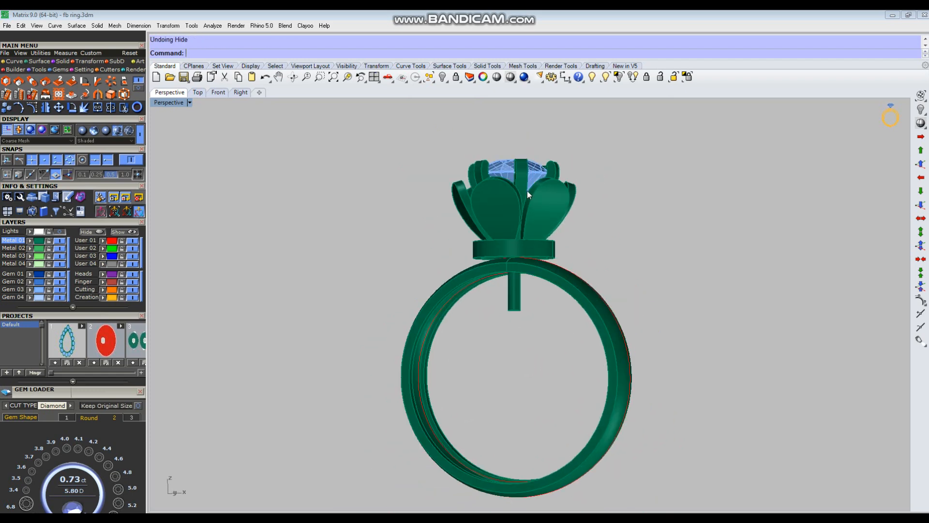
Hide the combined diamond, prong and post group and delete the leftover geometry at the flower head.
right_drag(597, 209, 602, 234)
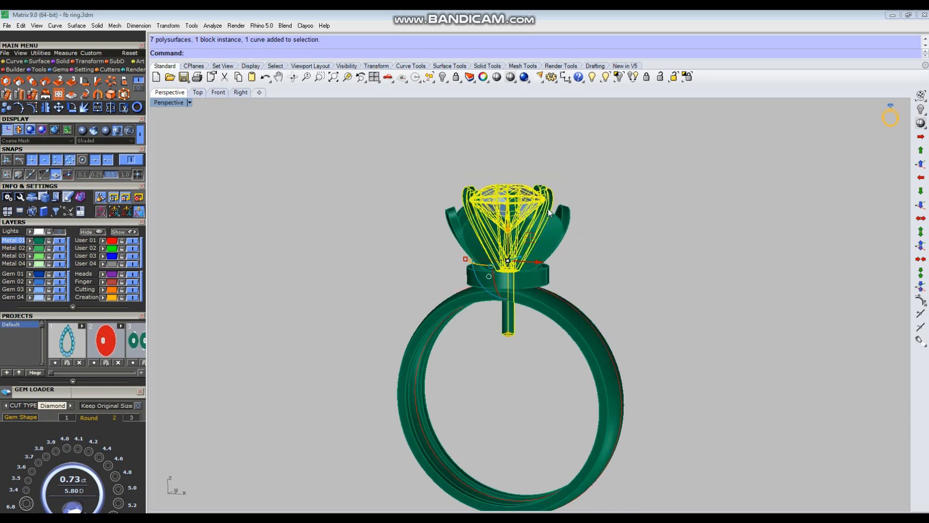
key(ctrl+h)
right_drag(559, 196, 551, 282)
click(502, 242)
key(Delete)
scroll(498, 227, down, 5)
scroll(551, 283, up, 4)
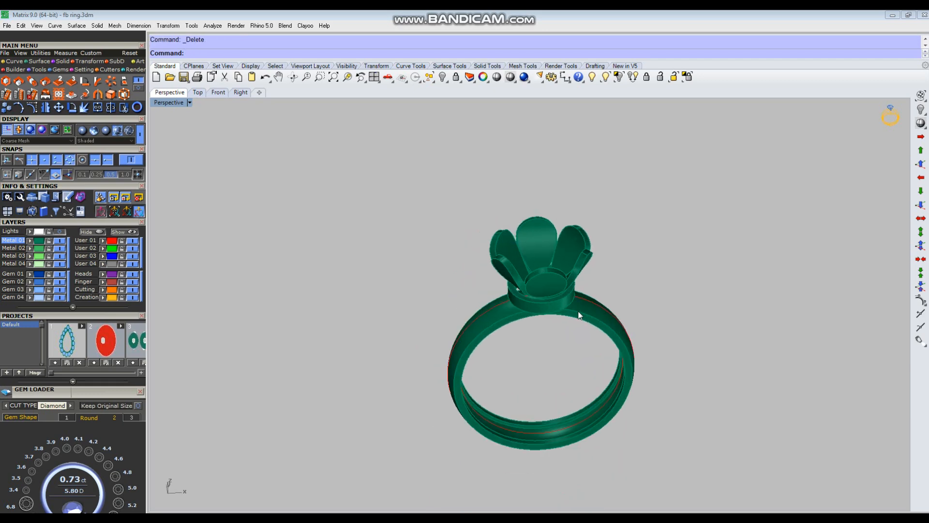
Import the saved wedge-shaped piece, Default_10, from the Default project into the ring model.
right_drag(579, 315, 548, 280)
key(ctrl+F2)
scroll(523, 314, down, 2)
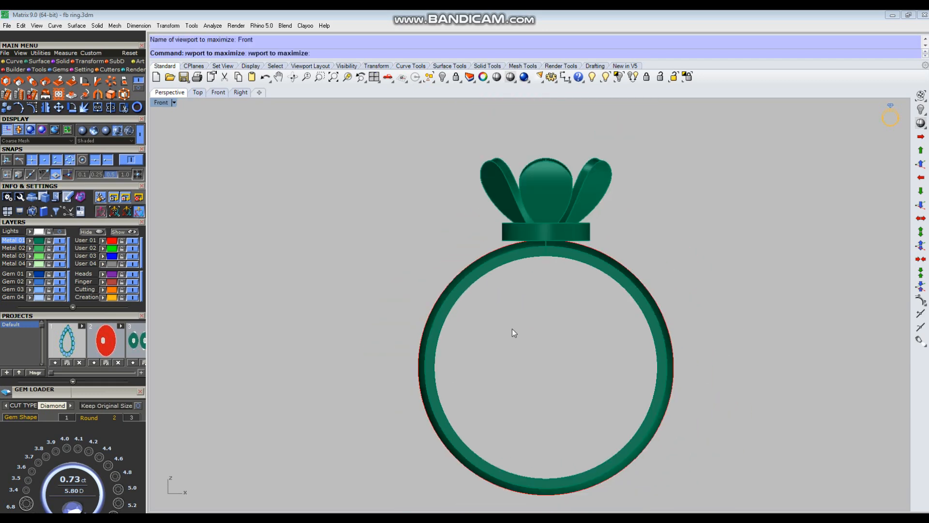
scroll(544, 241, up, 3)
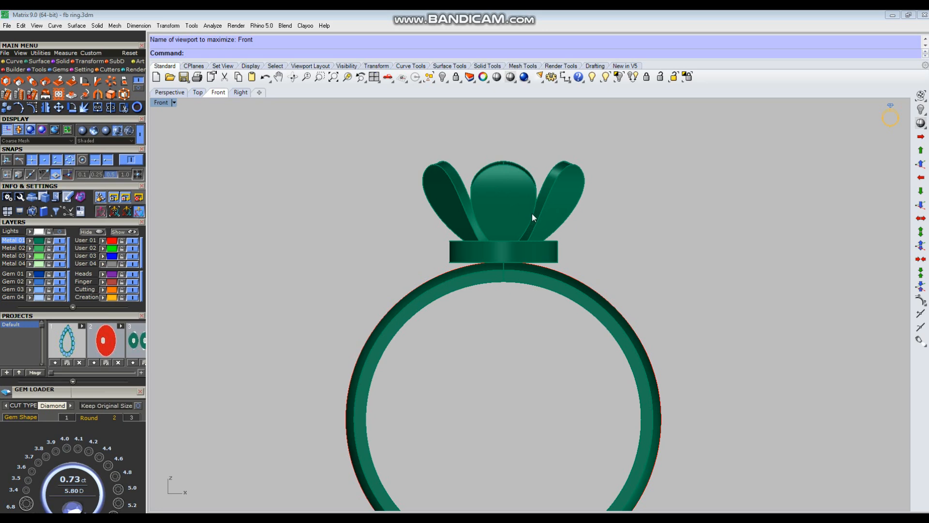
key(ctrl+F4)
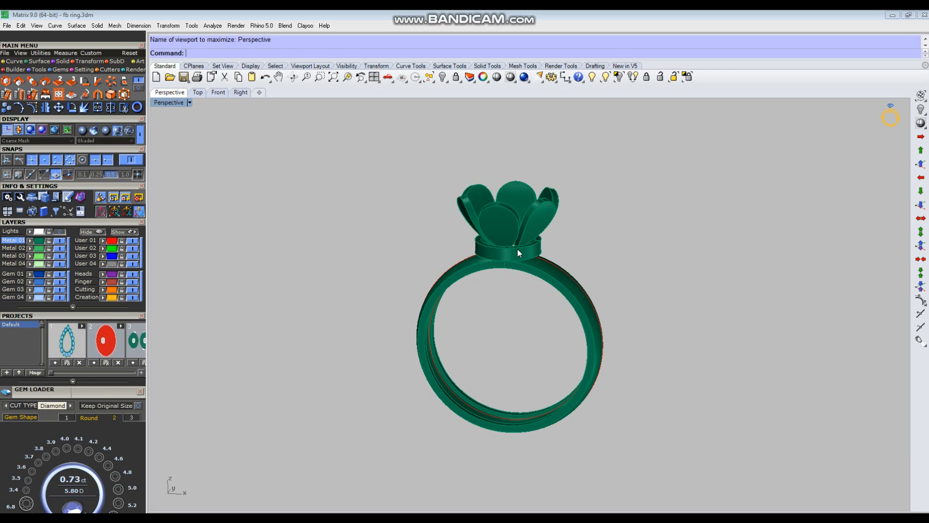
right_drag(549, 281, 534, 312)
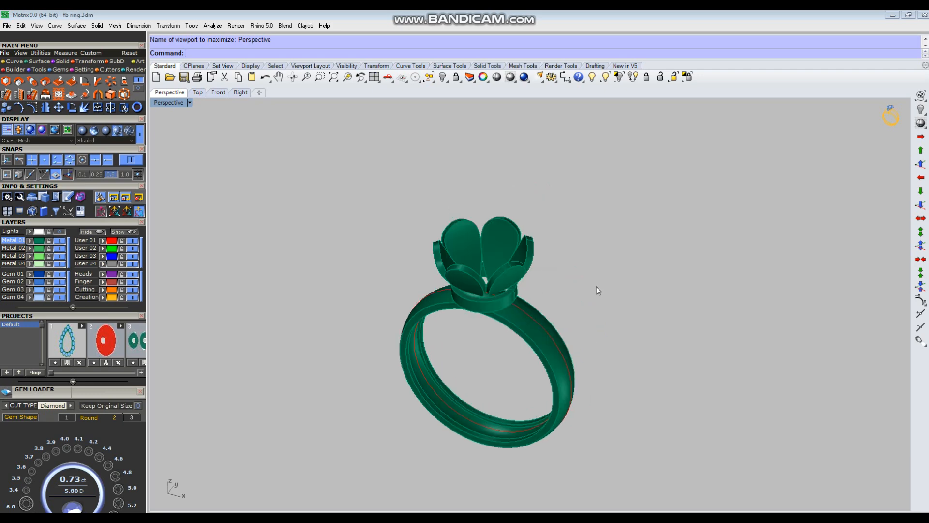
drag(50, 373, 105, 372)
click(96, 362)
click(595, 364)
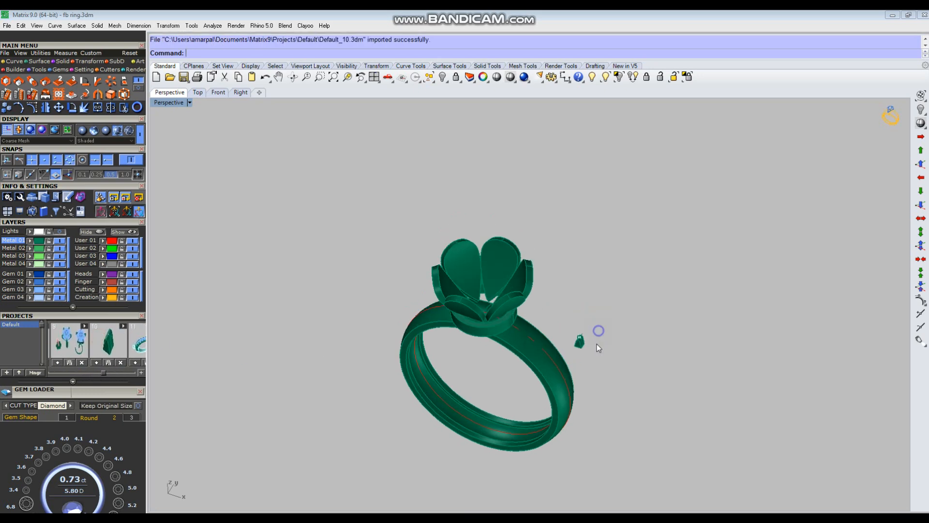
Hide the ring shank together with its curves, leaving the flower head and the imported piece.
scroll(591, 344, up, 2)
drag(613, 382, 454, 431)
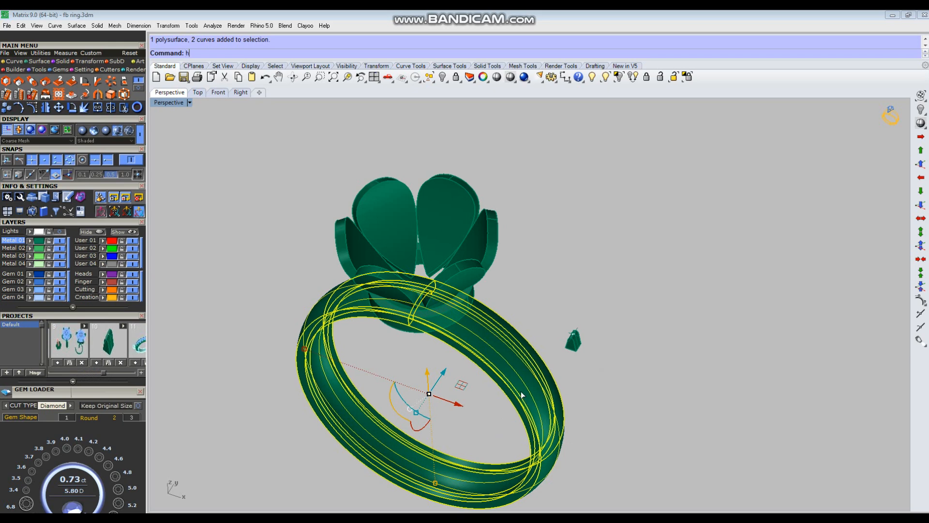
key(Return)
Draw a straight reference line in front of the flower head's base ring.
scroll(505, 373, down, 2)
text(line)
key(Return)
click(456, 387)
click(413, 481)
Copy the imported wedge-shaped piece from its top reference point onto the reference line.
drag(573, 318, 545, 361)
scroll(546, 361, up, 3)
text(copy)
key(Return)
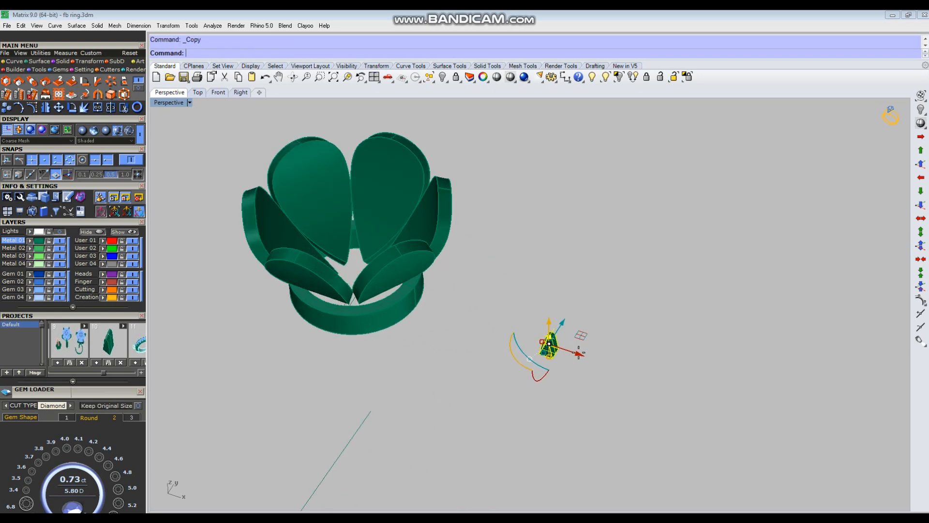
scroll(546, 348, up, 5)
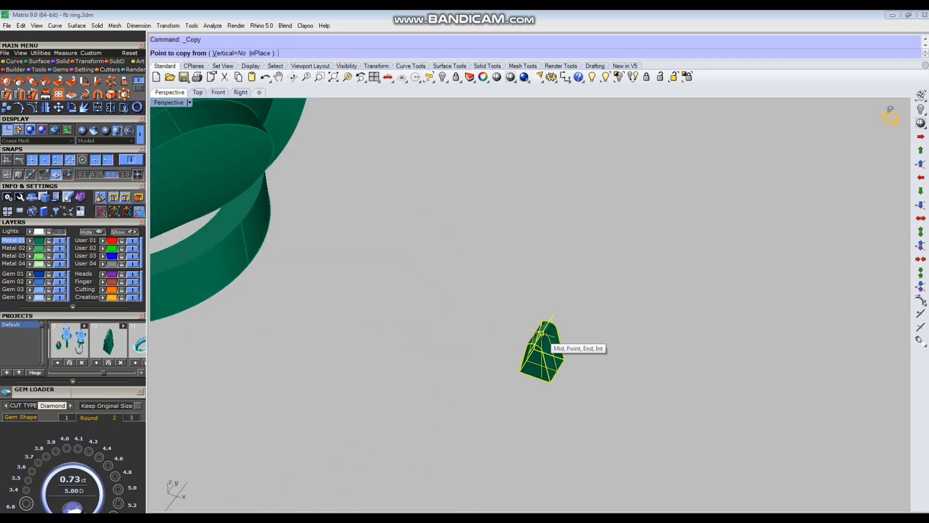
click(542, 333)
scroll(468, 408, down, 3)
click(397, 432)
key(Return)
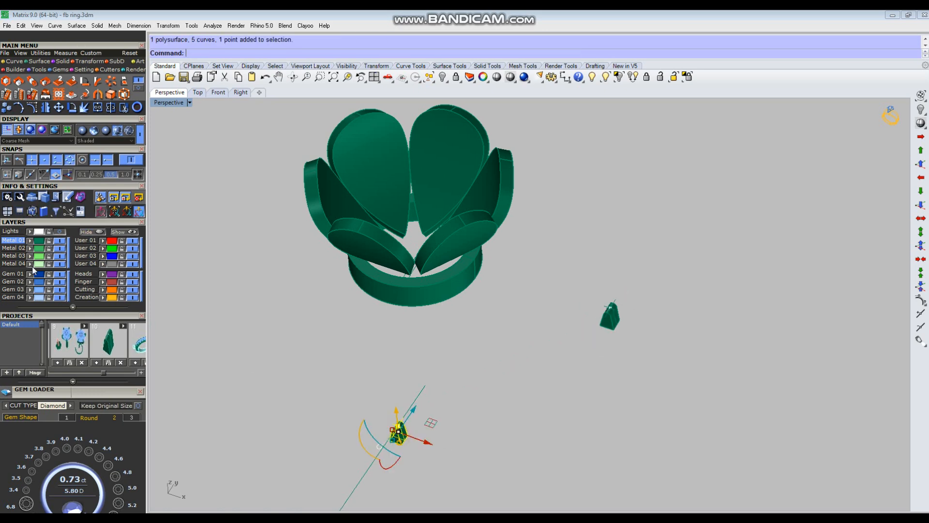
Put the copied piece on the Metal 04 layer and stretch it along the reference line.
scroll(410, 348, down, 3)
scroll(367, 342, up, 5)
scroll(367, 340, up, 3)
drag(358, 337, 334, 354)
scroll(430, 382, down, 3)
right_drag(430, 383, 404, 376)
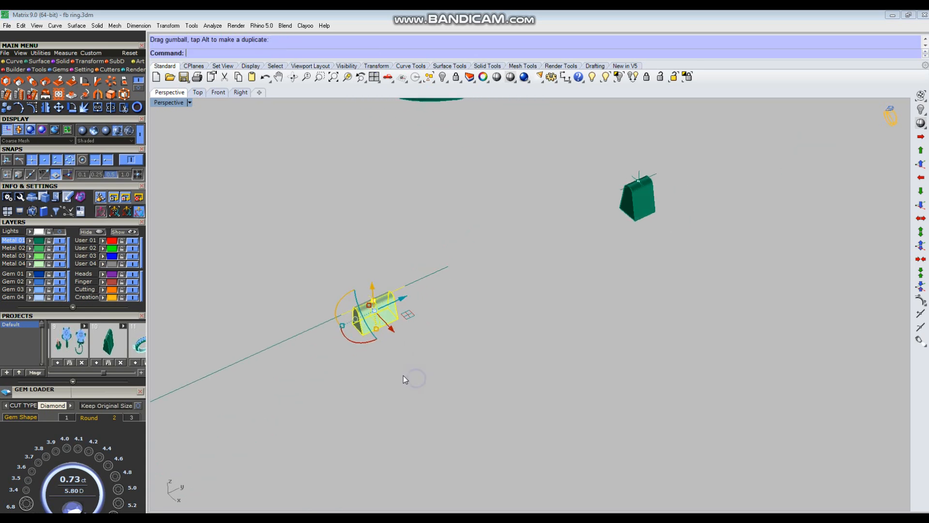
Move the wedge-shaped copy into the wall of the flower head's base ring and shorten it along its length.
scroll(406, 379, down, 5)
drag(402, 339, 450, 317)
right_drag(444, 305, 419, 224)
click(438, 290)
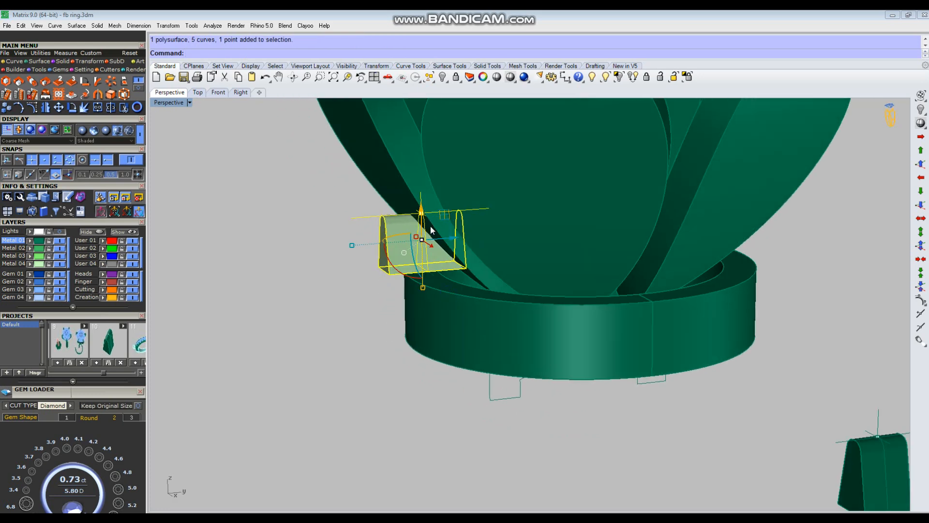
drag(448, 241, 461, 271)
scroll(481, 309, up, 3)
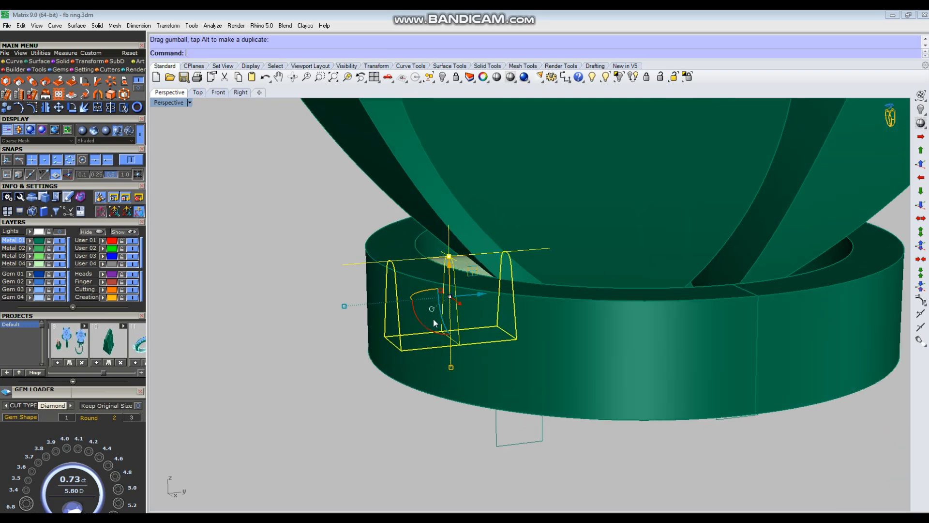
drag(346, 306, 385, 305)
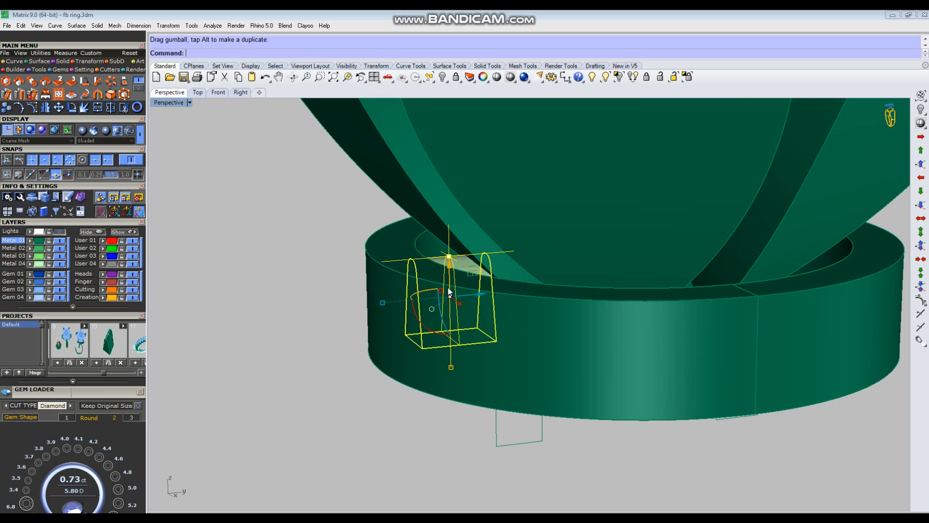
Lengthen the wedge piece toward the base ring's centre with Scale1D, using its outer corner as the origin.
scroll(442, 287, down, 4)
mouse_move(440, 284)
right_down()
mouse_move(443, 309)
mouse_move(454, 260)
mouse_move(453, 286)
right_up()
scroll(454, 292, up, 4)
text(s1)
key(Return)
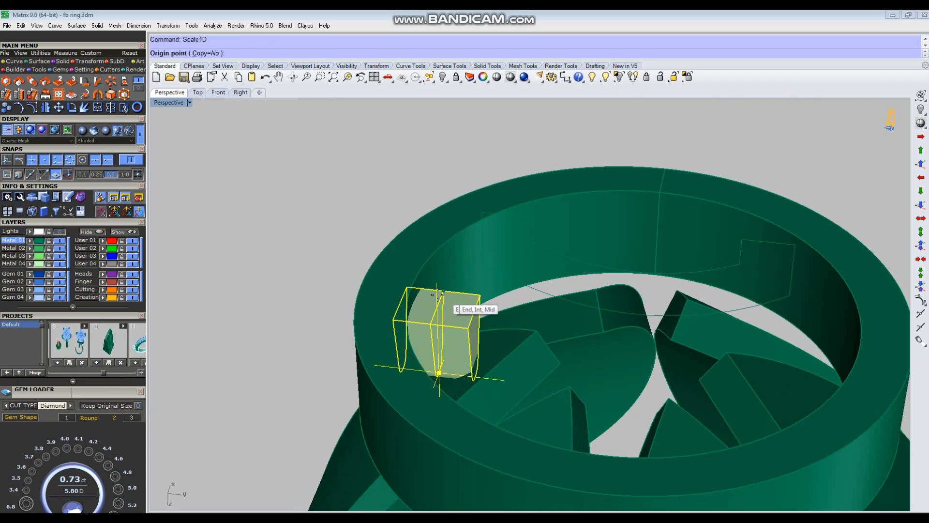
click(409, 286)
scroll(409, 286, up, 2)
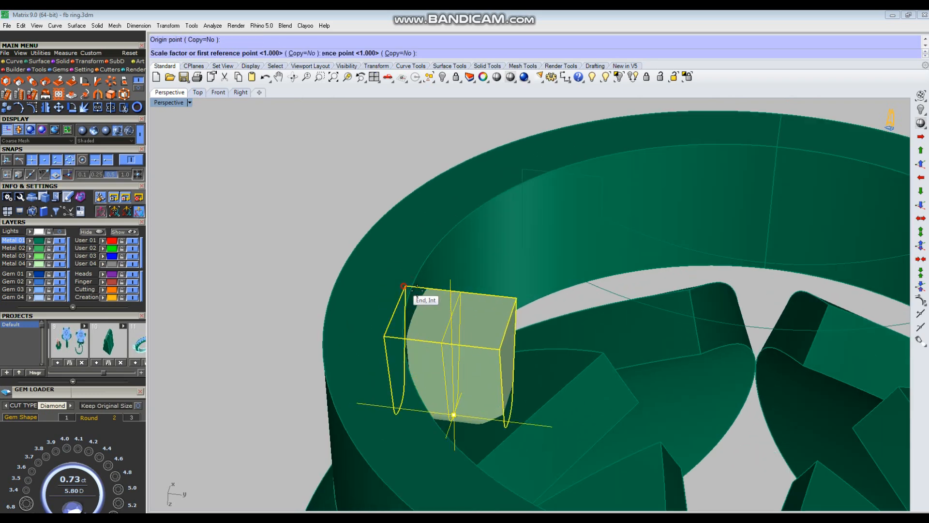
click(514, 298)
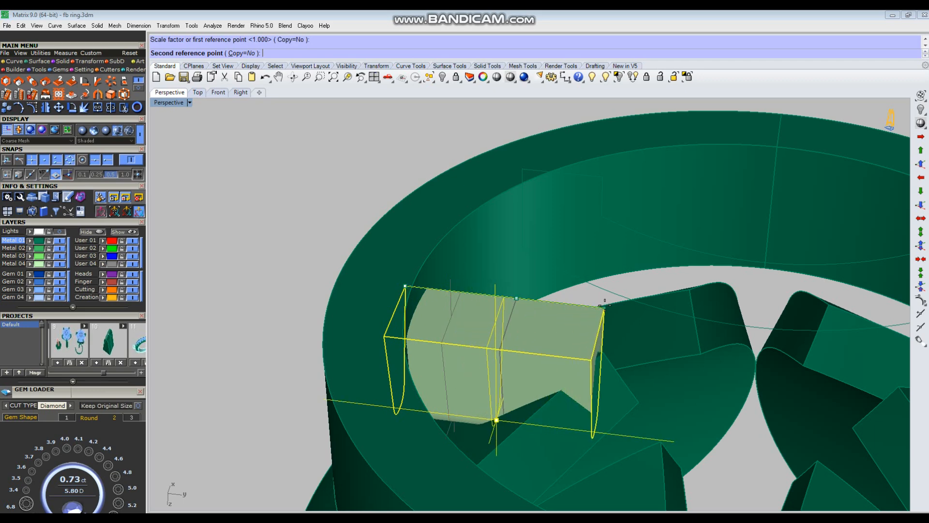
click(605, 306)
scroll(519, 231, down, 3)
right_drag(519, 231, 650, 248)
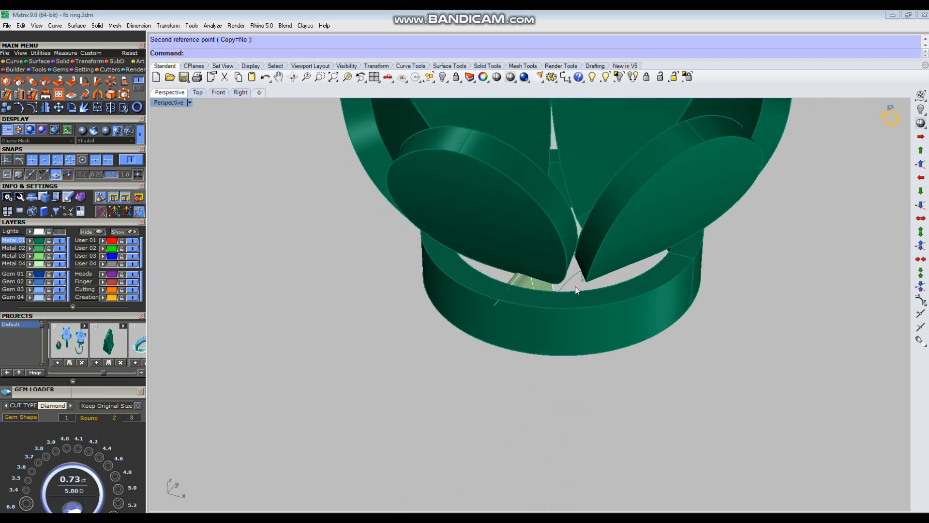
Polar array the wedge piece around the origin with 6 items over 360 degrees.
scroll(553, 274, up, 6)
click(515, 292)
scroll(519, 292, down, 2)
right_drag(584, 296, 601, 314)
text(p)
key(Return)
text(0)
key(Return)
key(Return)
key(Return)
key(Return)
scroll(625, 306, down, 4)
right_drag(625, 307, 600, 334)
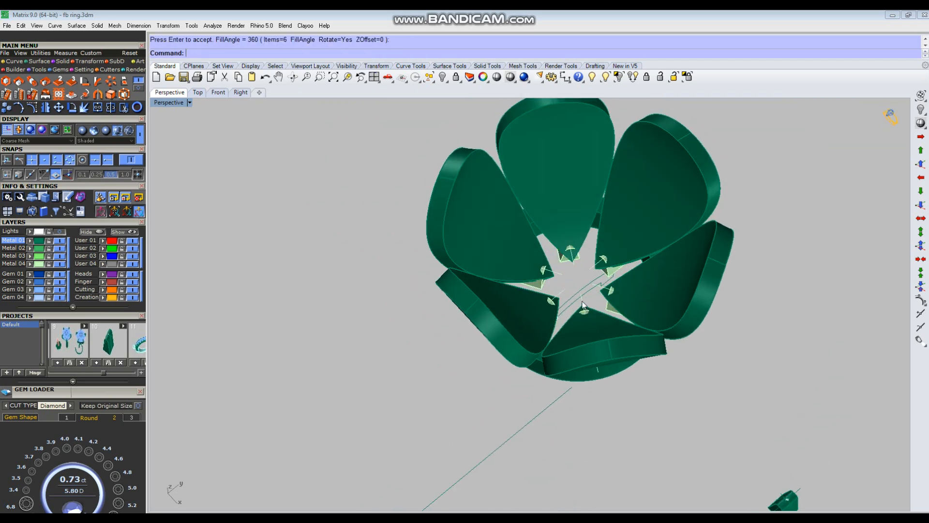
Draw a circle centred on the origin across the inner ends of the wedge pieces in top view and fill it with a surface.
key(ctrl+F1)
text(c)
key(Return)
text(0)
key(Return)
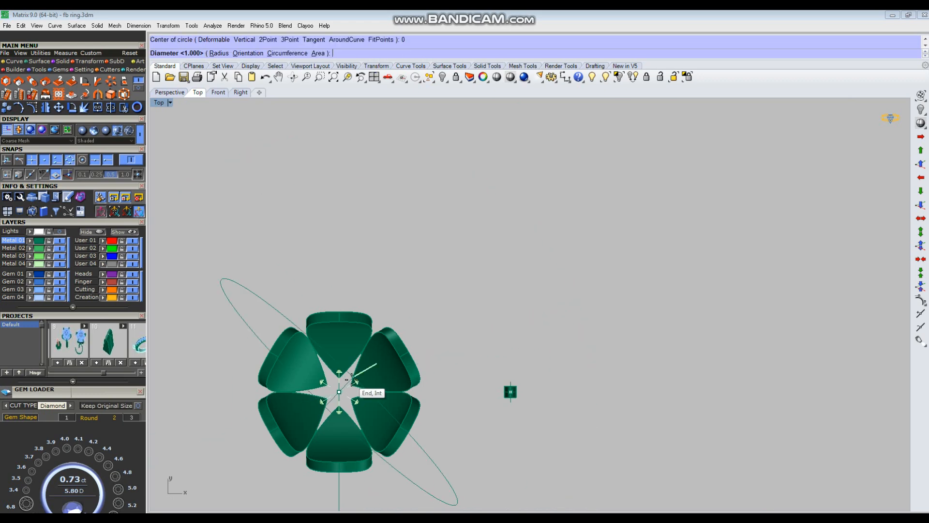
scroll(351, 378, up, 5)
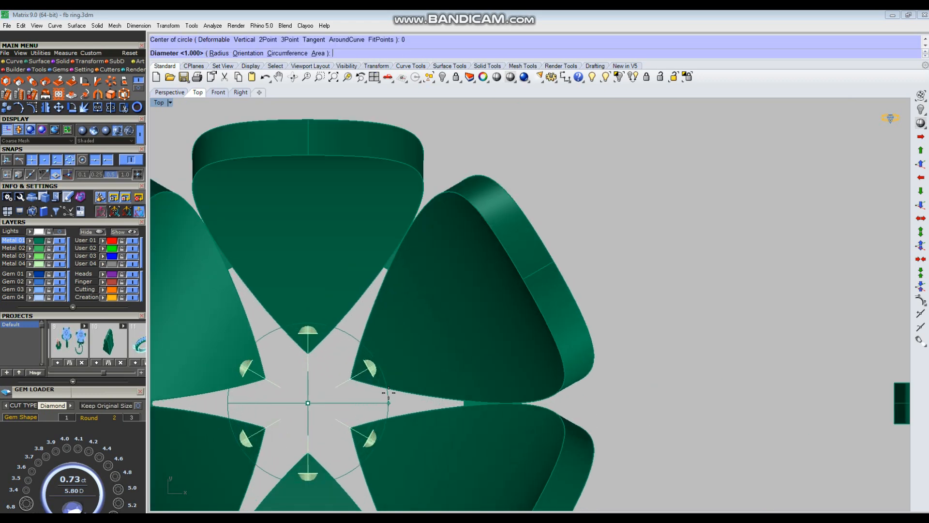
click(386, 400)
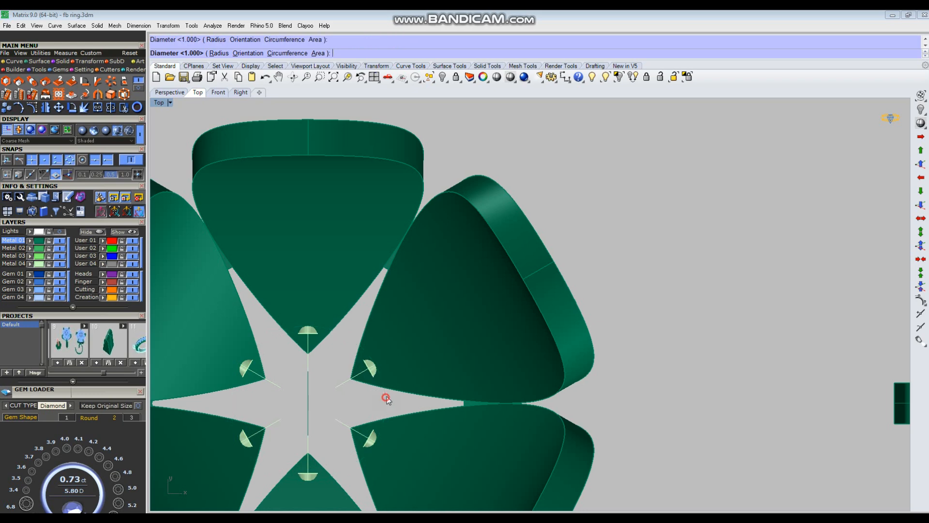
click(386, 403)
text(Pa)
key(Return)
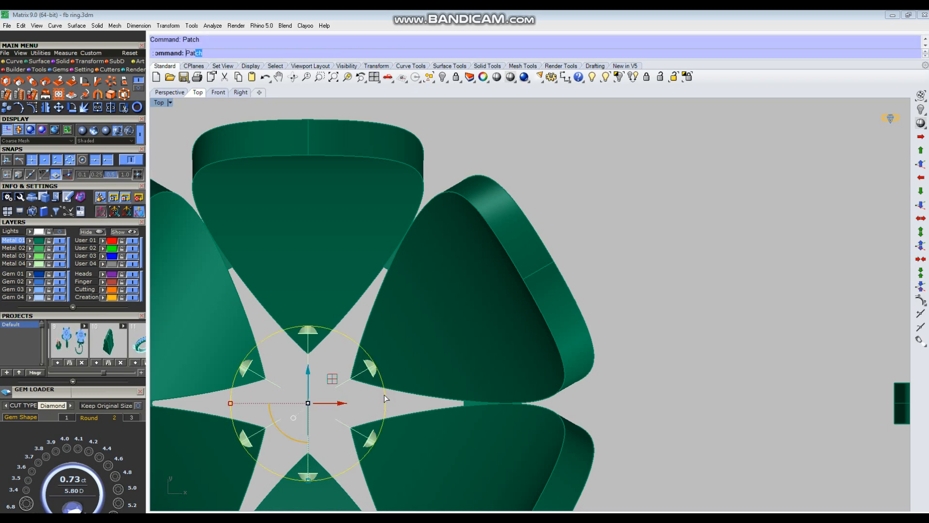
Move the disc level with the bases of the wedge pieces inside the ring and extrude it by 0.7.
key(ctrl+F4)
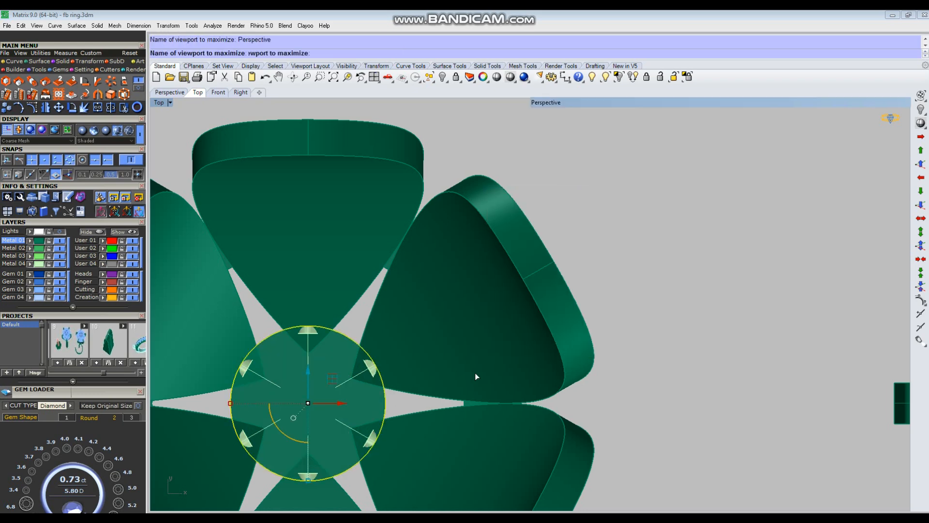
drag(547, 447, 588, 377)
key(ctrl+w)
right_drag(587, 370, 491, 335)
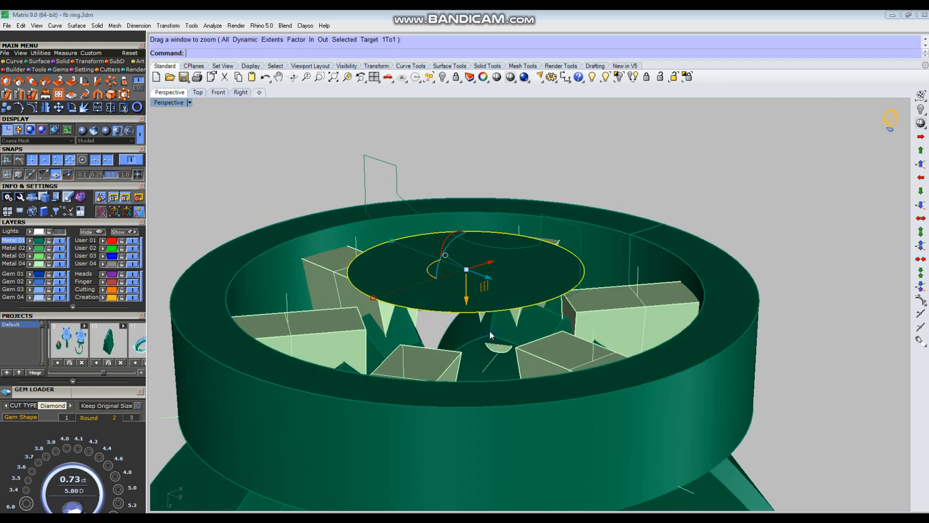
drag(467, 301, 467, 344)
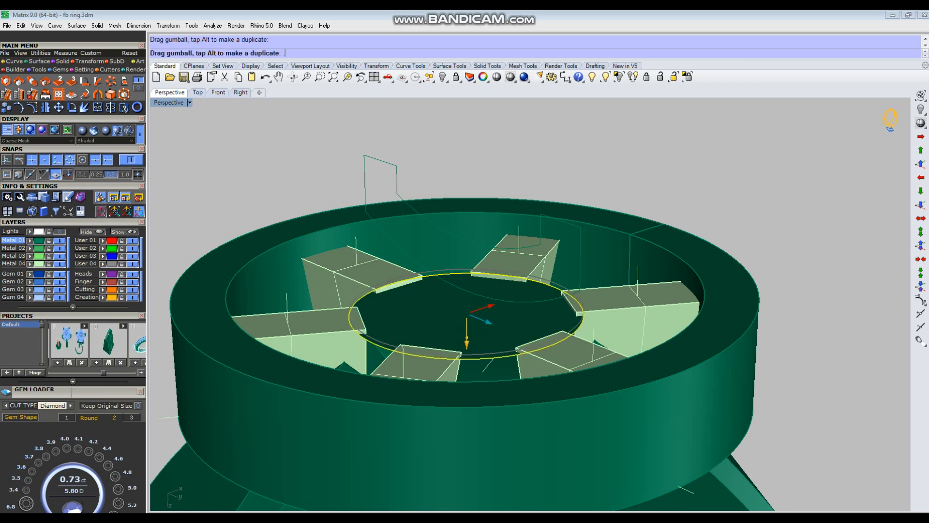
text(.7)
key(Return)
key(Escape)
Select the six wedge pieces arranged around the central disc and group them.
right_drag(468, 347, 497, 292)
scroll(497, 292, up, 4)
scroll(515, 240, up, 3)
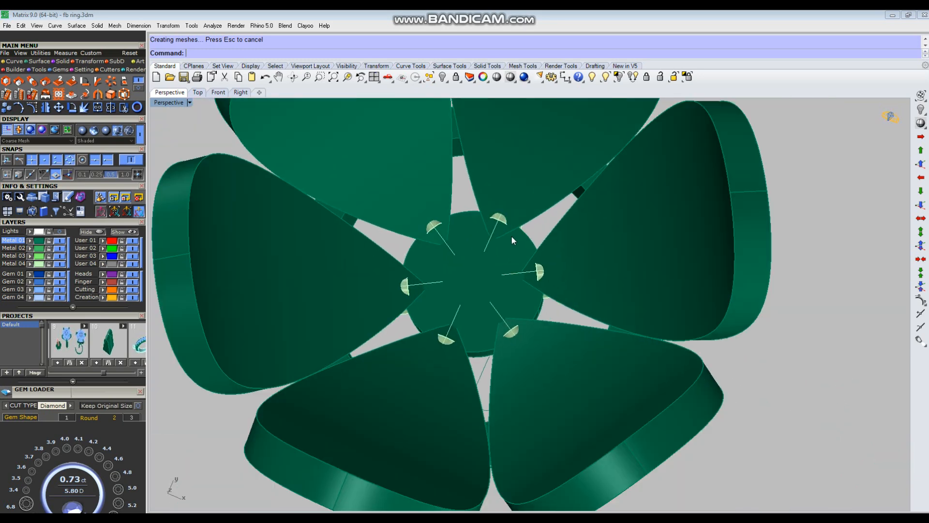
drag(378, 382, 367, 385)
scroll(462, 334, down, 6)
right_drag(474, 345, 501, 262)
ctrl+drag(638, 169, 317, 226)
ctrl+drag(437, 388, 435, 386)
right_drag(515, 367, 525, 436)
scroll(540, 345, up, 4)
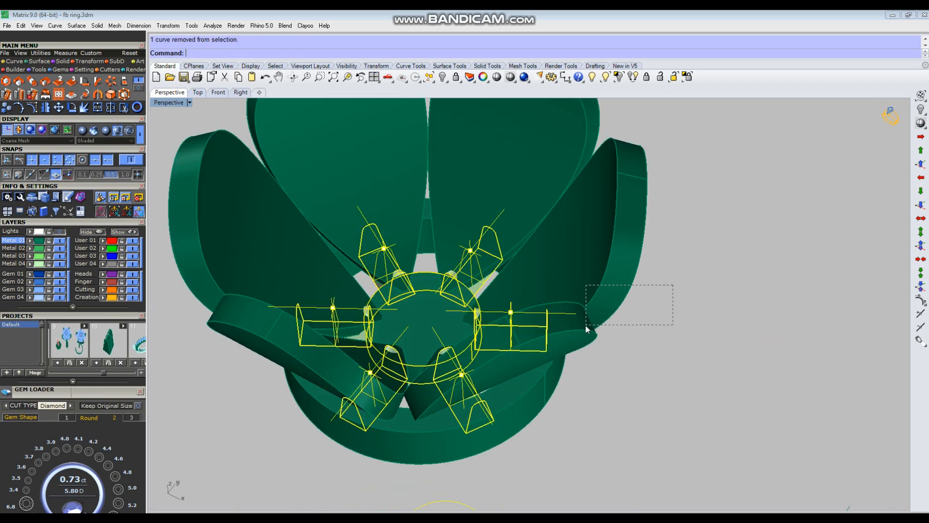
click(636, 304)
scroll(635, 306, down, 4)
right_drag(635, 306, 584, 341)
scroll(493, 304, up, 4)
click(492, 304)
scroll(493, 304, down, 3)
click(570, 234)
scroll(480, 204, up, 3)
shift+click(384, 277)
shift+click(521, 235)
shift+click(426, 338)
shift+click(530, 373)
shift+click(572, 313)
key(ctrl+g)
right_drag(584, 306, 600, 252)
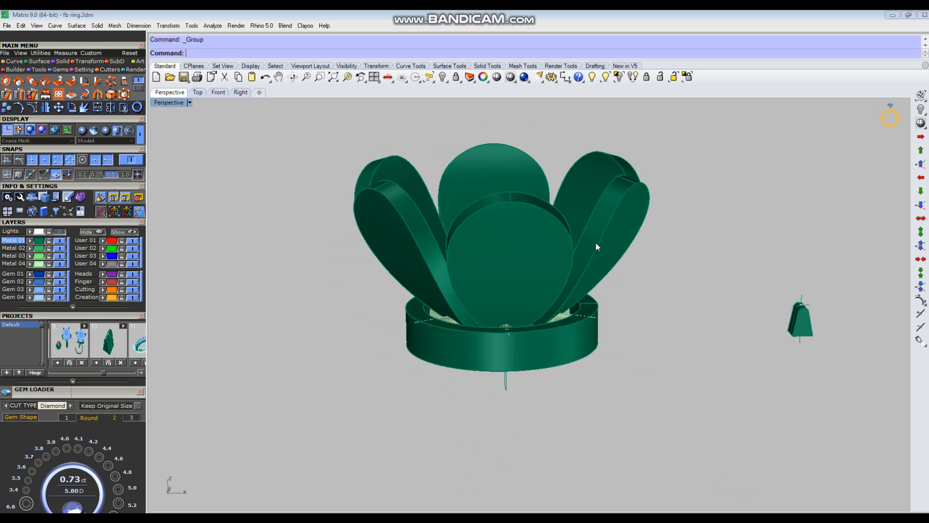
Extract a copy of the front petal's outer face in front view.
key(ctrl+F2)
scroll(558, 249, down, 2)
text(ExtractSrf)
key(Return)
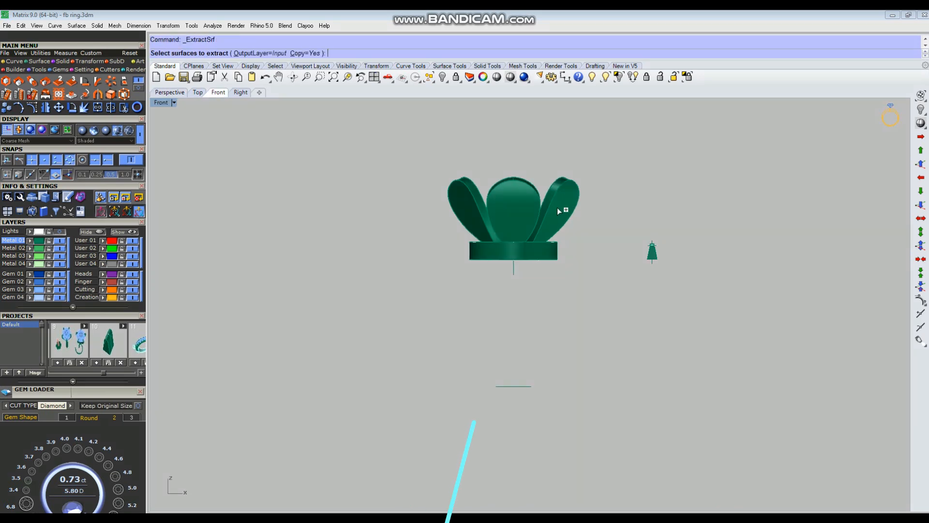
click(526, 209)
key(Return)
scroll(597, 201, up, 2)
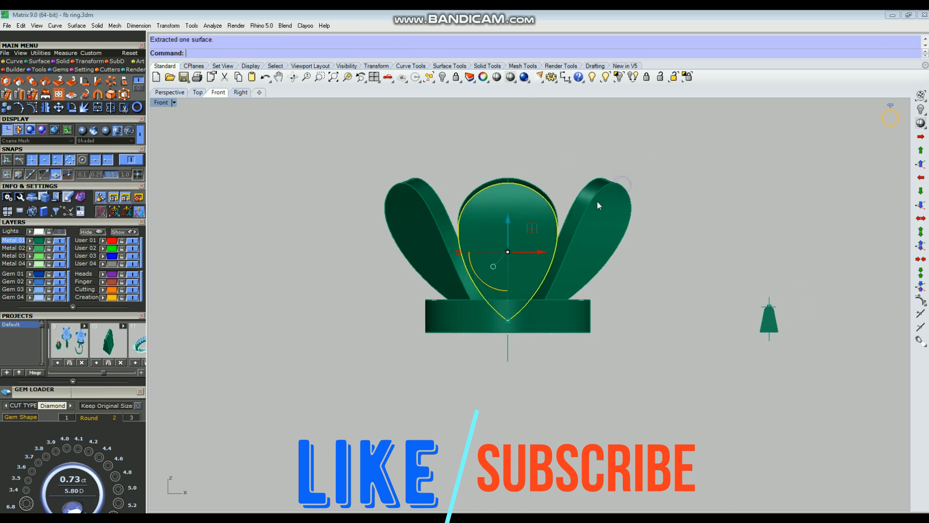
Extract a copy of the base ring's outer surface and lock everything except the extracted surfaces.
key(Return)
click(577, 318)
key(Return)
click(521, 267)
key(Return)
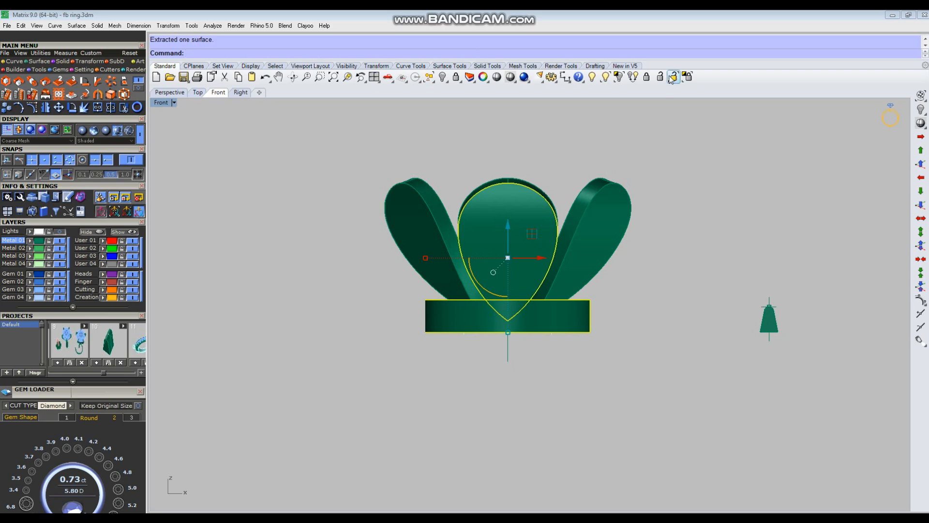
click(686, 77)
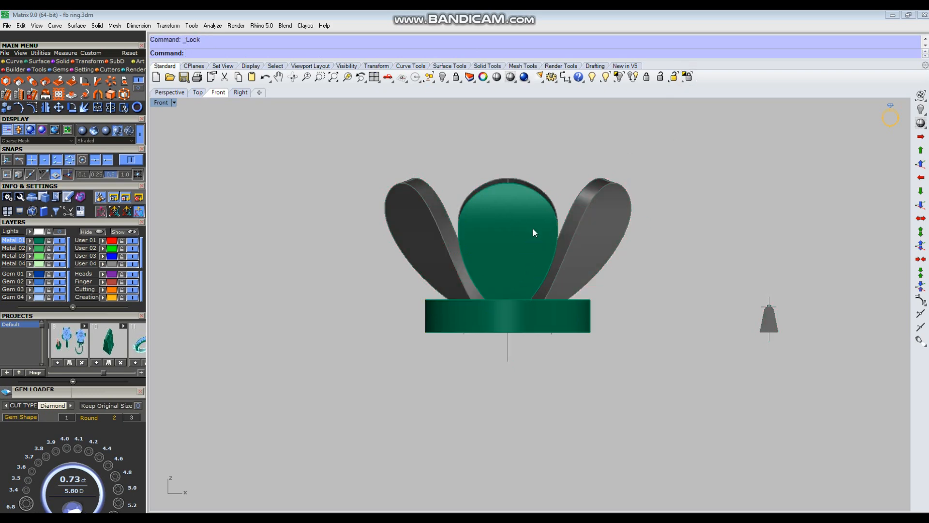
Duplicate the border of the extracted front petal surface as a curve.
text(2)
key(Return)
scroll(519, 229, up, 4)
click(519, 228)
key(Return)
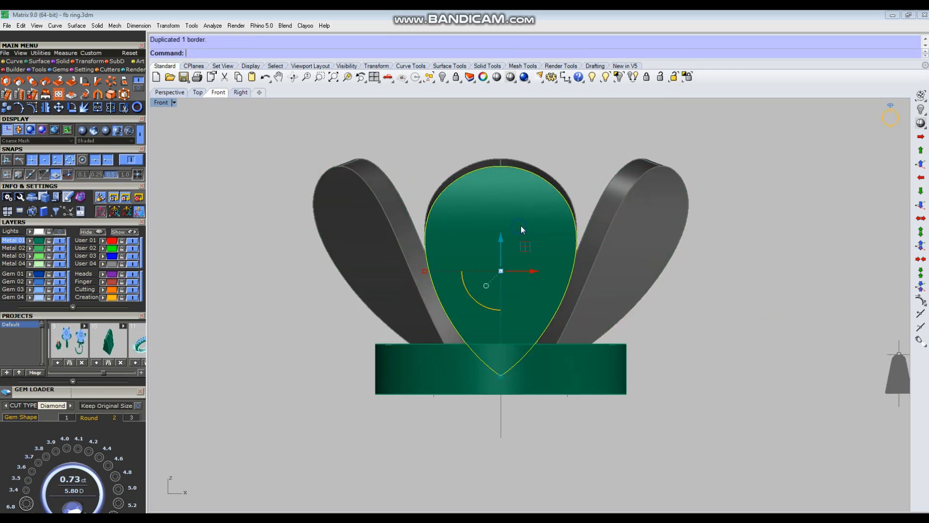
Try to offset the petal's border curve on its surface by a distance of 1.
text(ocs)
key(Return)
click(522, 219)
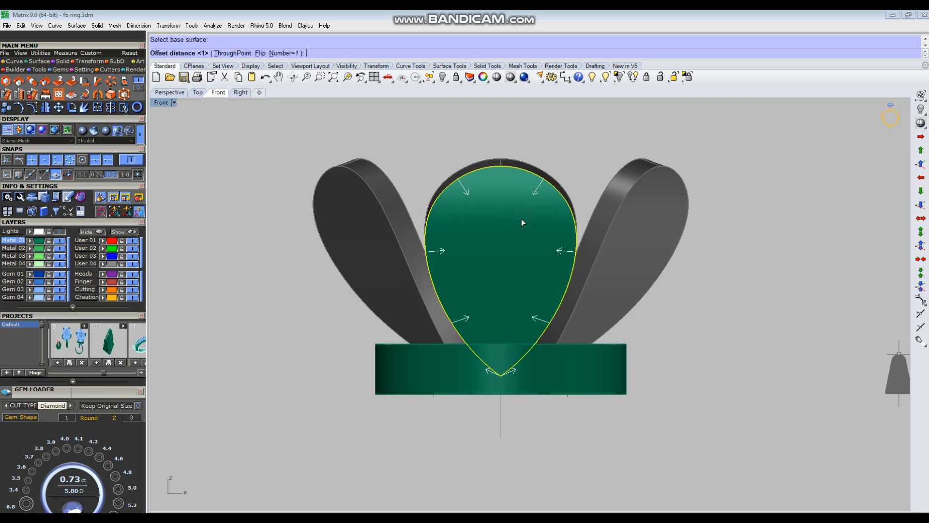
key(Return)
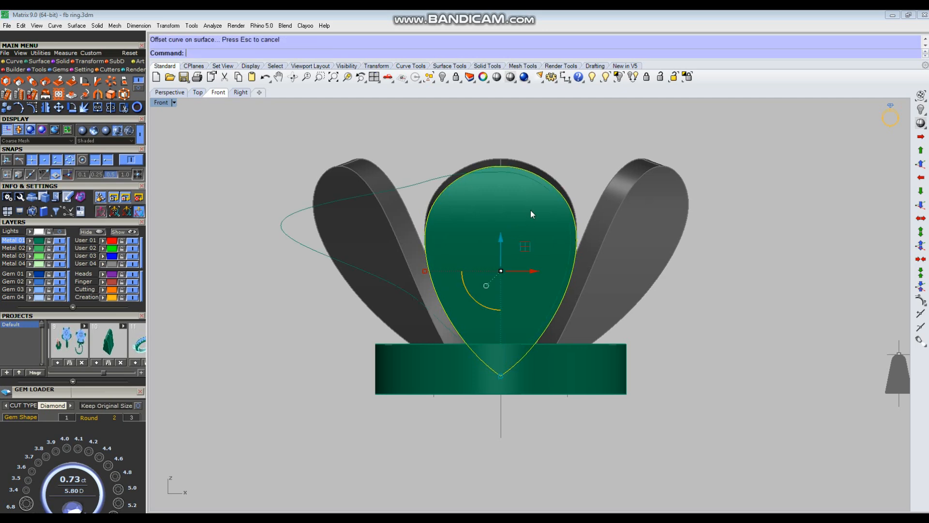
key(ctrl+z)
Draw a vertical centre line through the origin extending above the front petal.
scroll(539, 290, down, 4)
text(l)
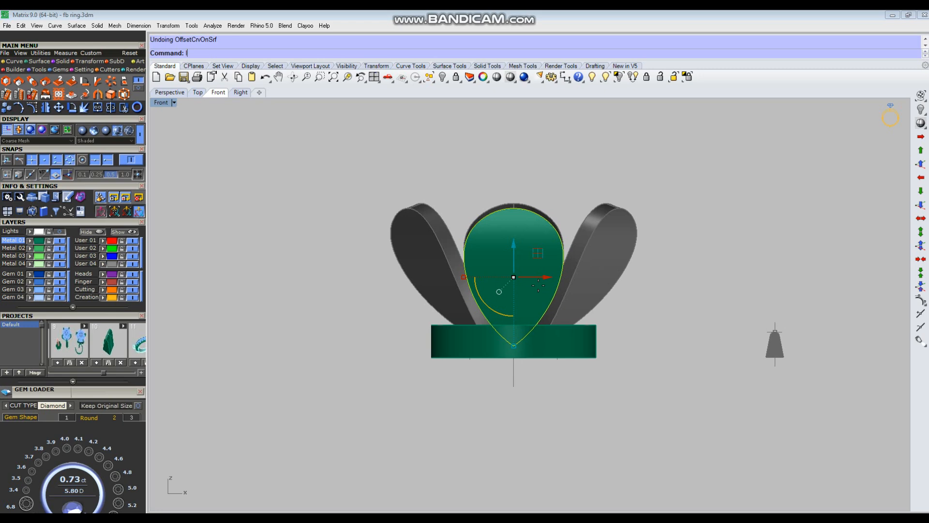
key(Return)
text(0)
key(Return)
click(517, 116)
Trim away the left half of the petal's border curve using the vertical centre line as the cutter.
click(514, 145)
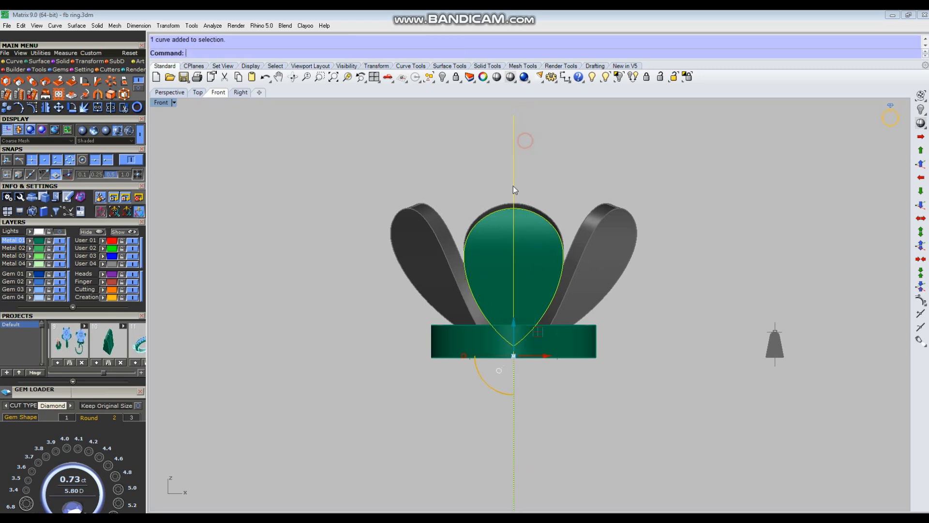
click(502, 77)
right_click(495, 120)
click(515, 188)
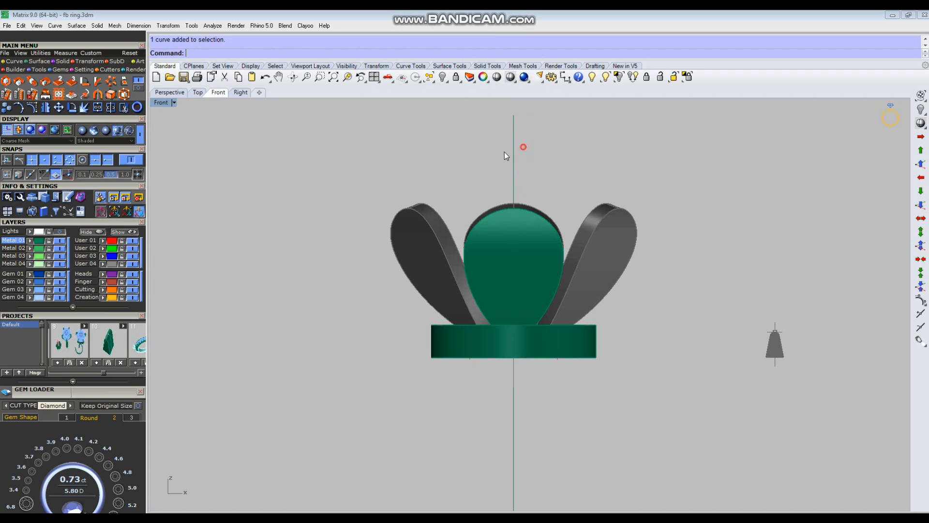
click(509, 79)
scroll(531, 213, up, 3)
key(ctrl+t)
click(487, 198)
click(486, 198)
right_click(511, 198)
click(511, 198)
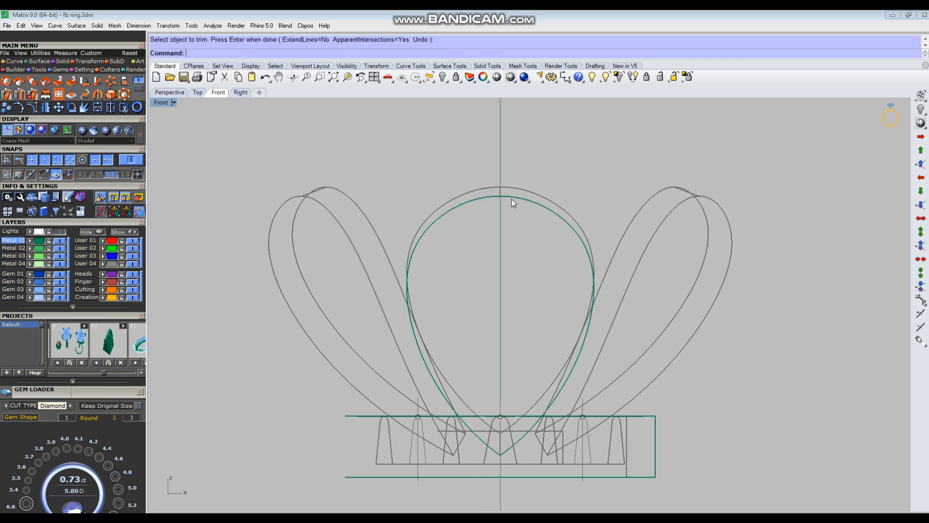
right_click(511, 199)
scroll(530, 249, down, 3)
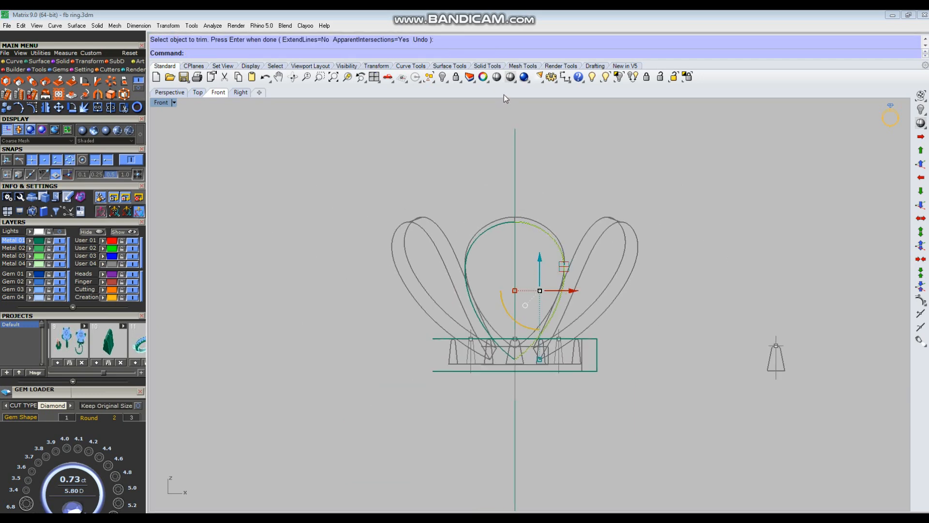
Offset the remaining half of the border curve inward on the petal surface by 0.1.
click(510, 80)
text(oc)
key(Return)
scroll(547, 275, up, 3)
click(551, 258)
text(.1)
key(Return)
Mirror the offset curve across the Y axis to the other half of the petal.
click(570, 261)
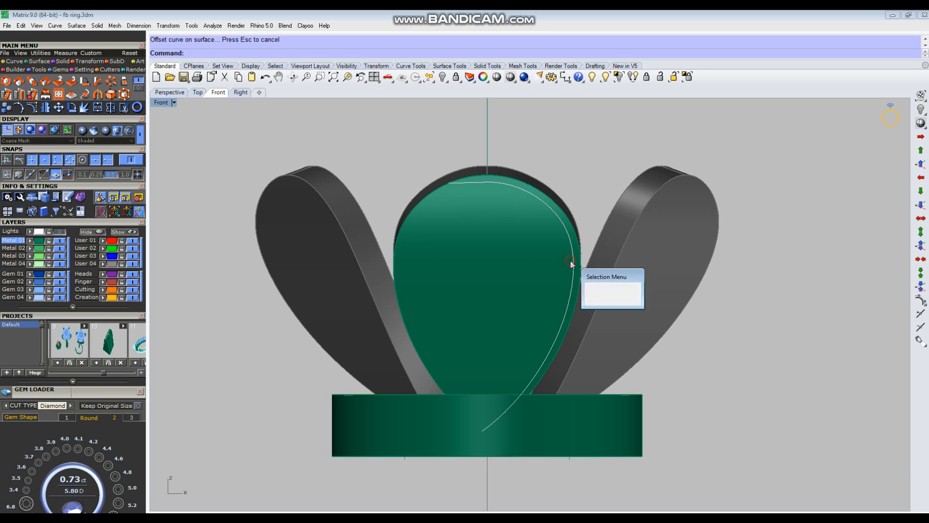
click(570, 261)
text(mi)
key(Return)
text(y=Yes  XAxis  YAxis ): y)
key(Return)
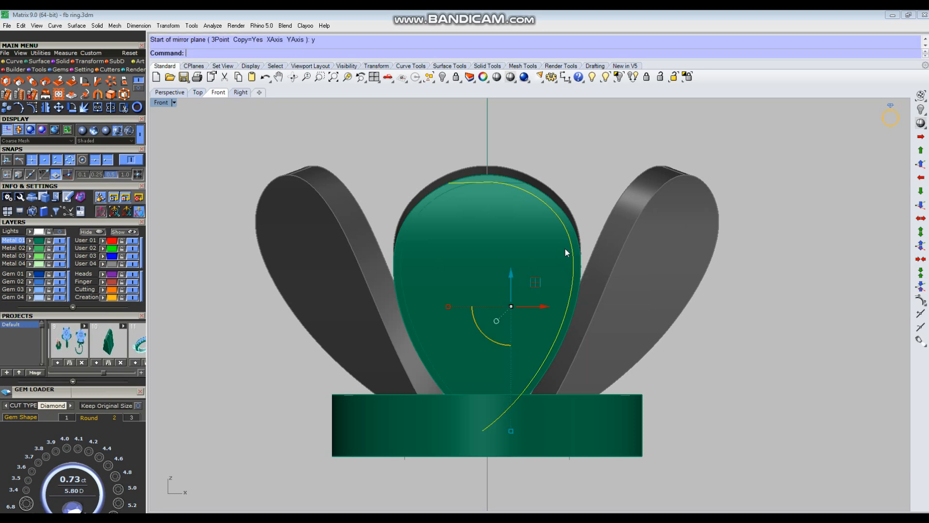
key(Escape)
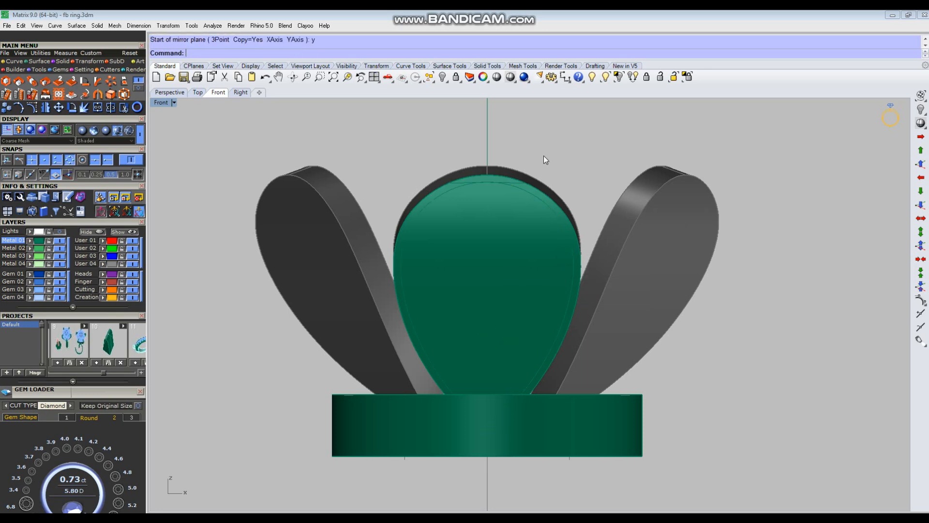
Select all unlocked curves and put them on the User 02 layer.
text(sc)
key(Return)
scroll(482, 229, down, 4)
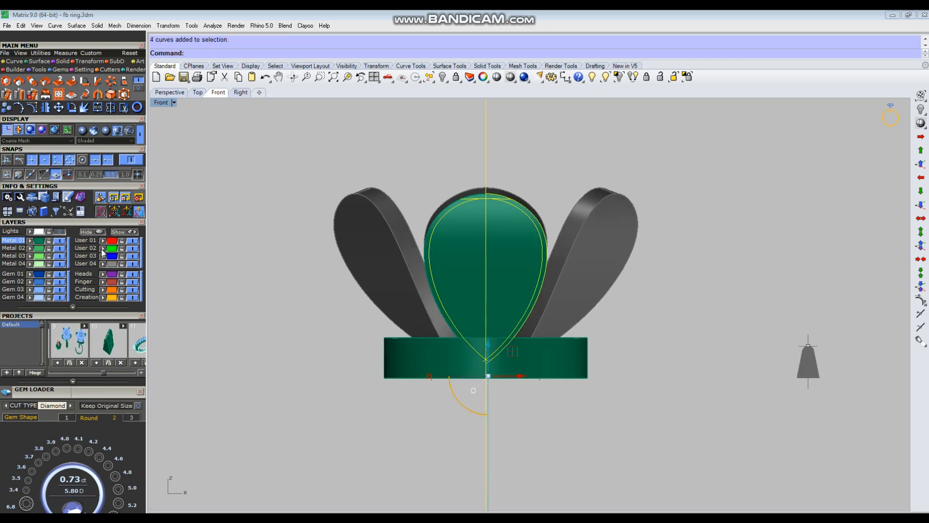
click(367, 165)
scroll(527, 283, up, 3)
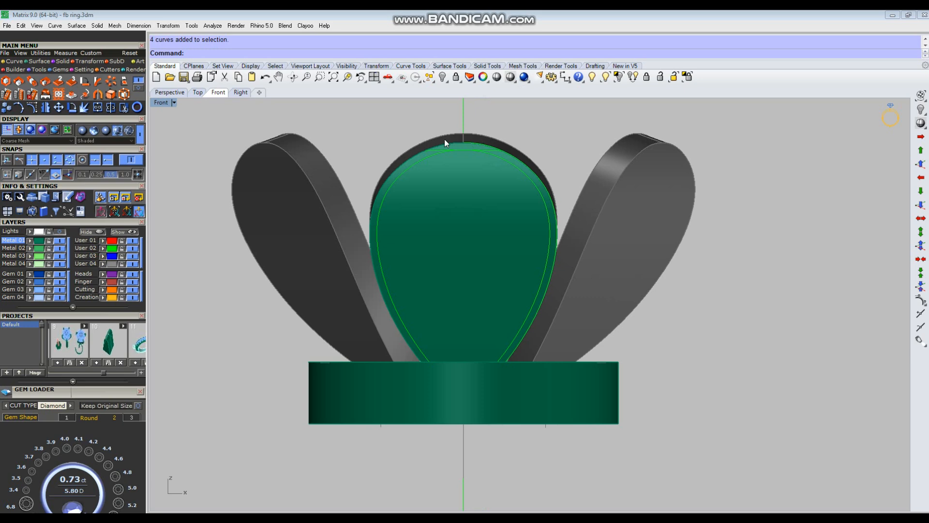
Project the vertical centre line onto the front petal's surface.
right_drag(515, 276, 514, 257)
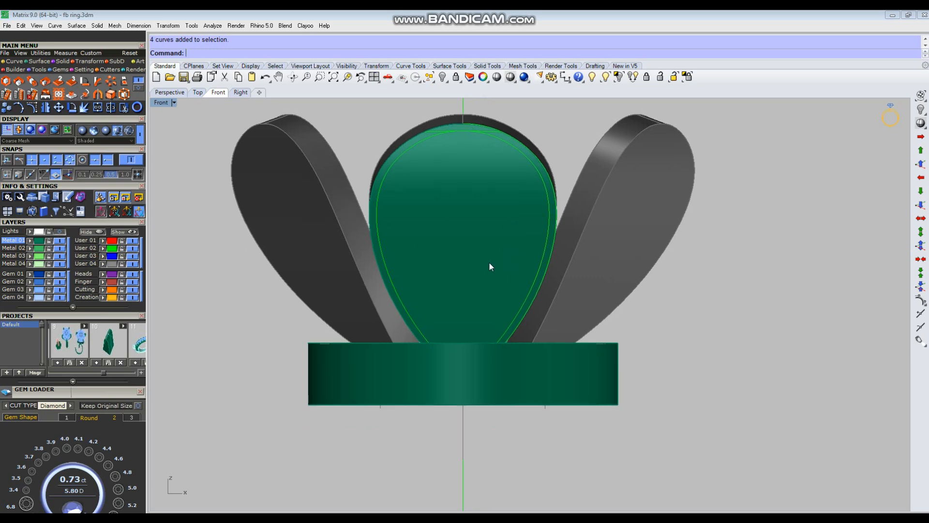
scroll(490, 265, down, 3)
drag(506, 419, 455, 437)
shift+click(496, 265)
key(Return)
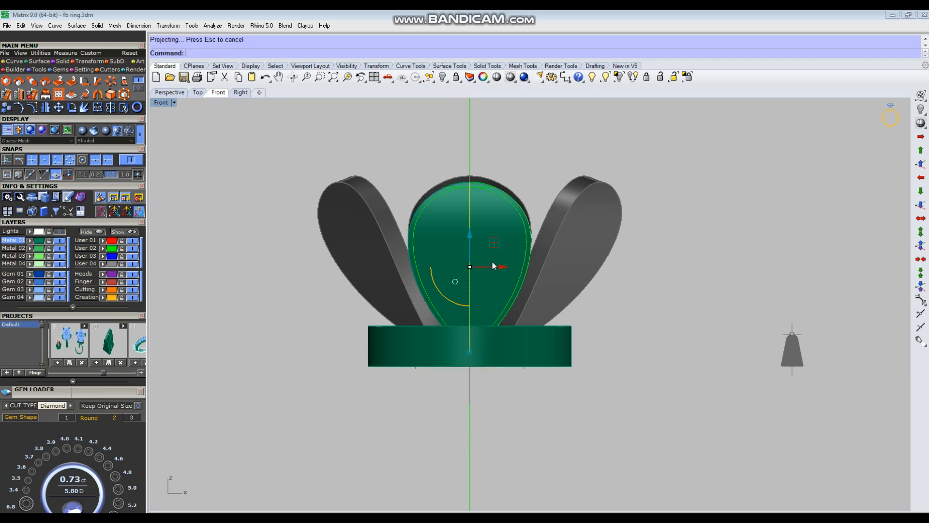
click(470, 306)
click(454, 277)
click(239, 322)
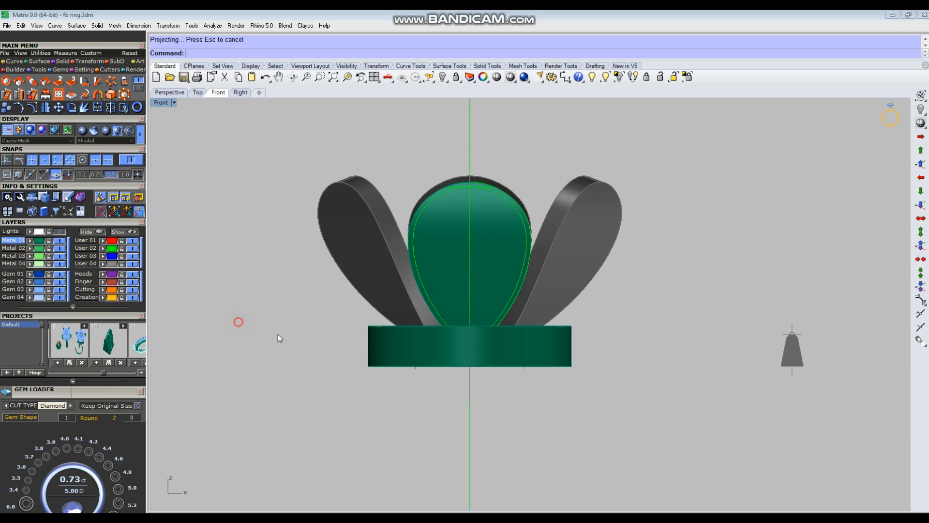
Start Gem on Surface on the front petal and place a 1 mm round gem on the centre line near the petal's tip.
click(489, 264)
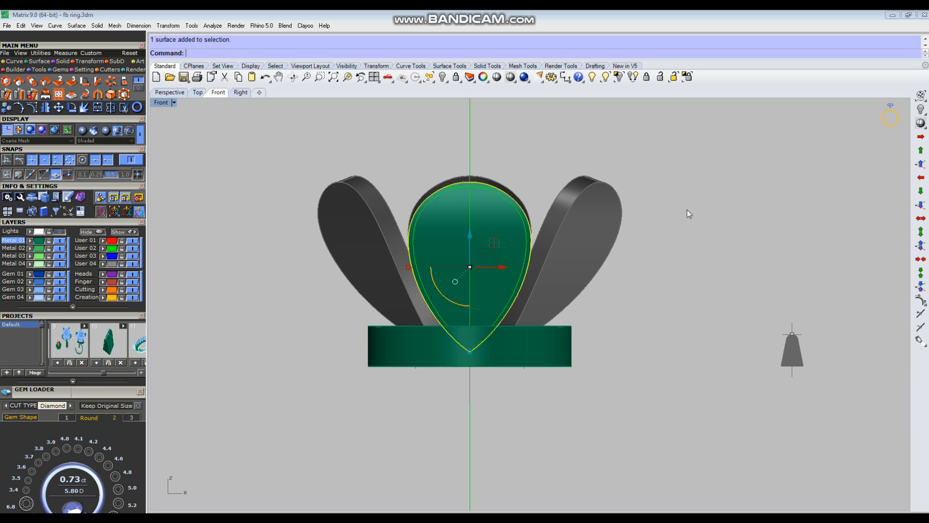
key(F6)
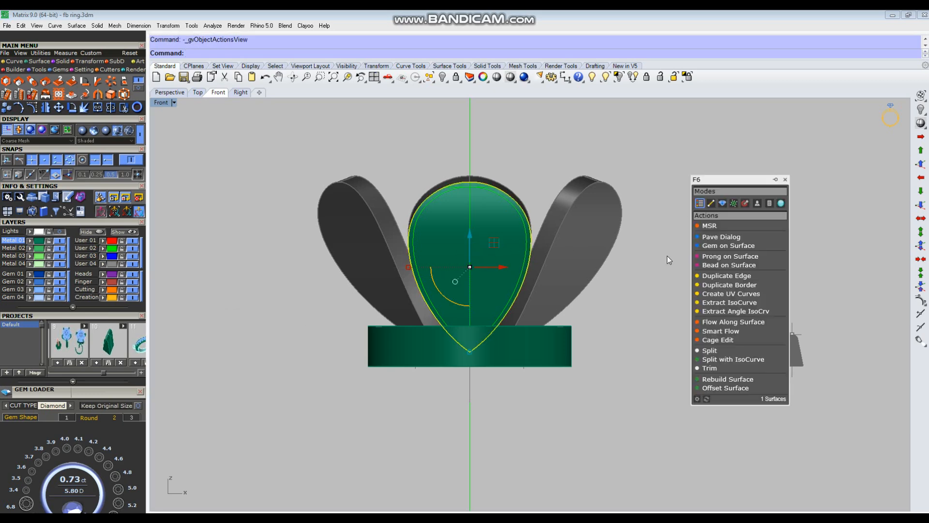
click(726, 247)
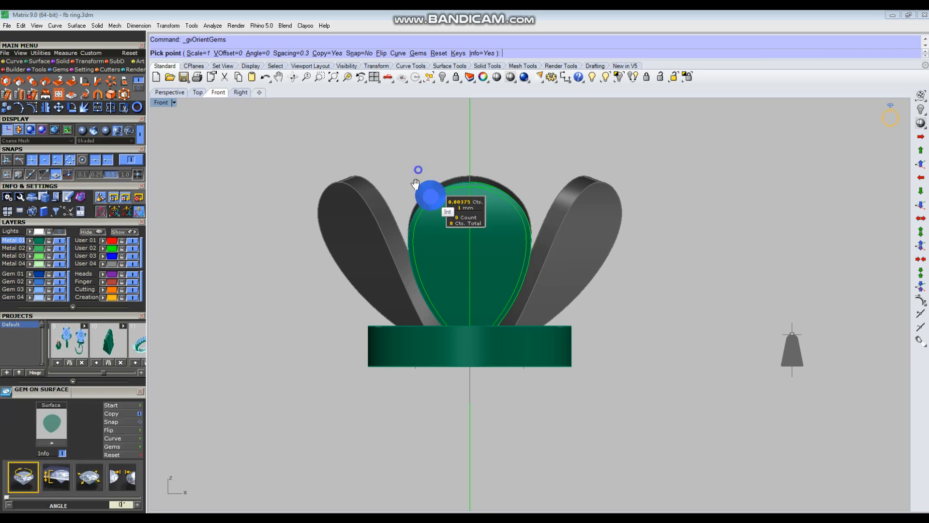
scroll(429, 193, up, 2)
scroll(470, 221, up, 1)
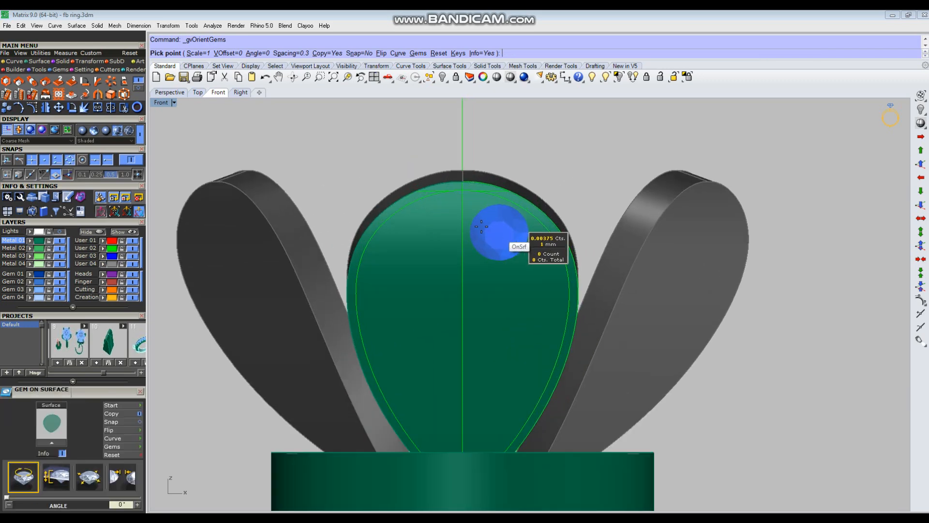
scroll(498, 232, up, 1)
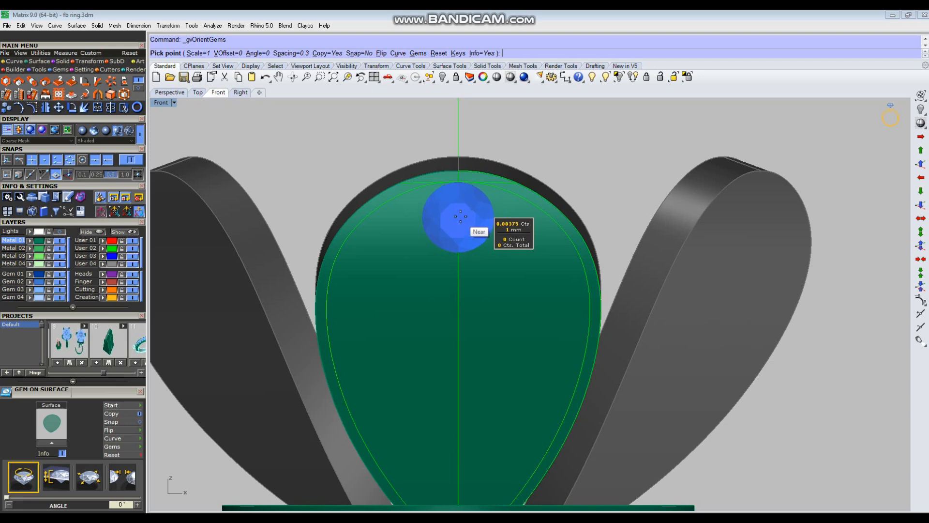
click(459, 219)
Set the gem spacing to 0.15 mm and enable snapping between gems.
scroll(531, 265, up, 1)
click(128, 478)
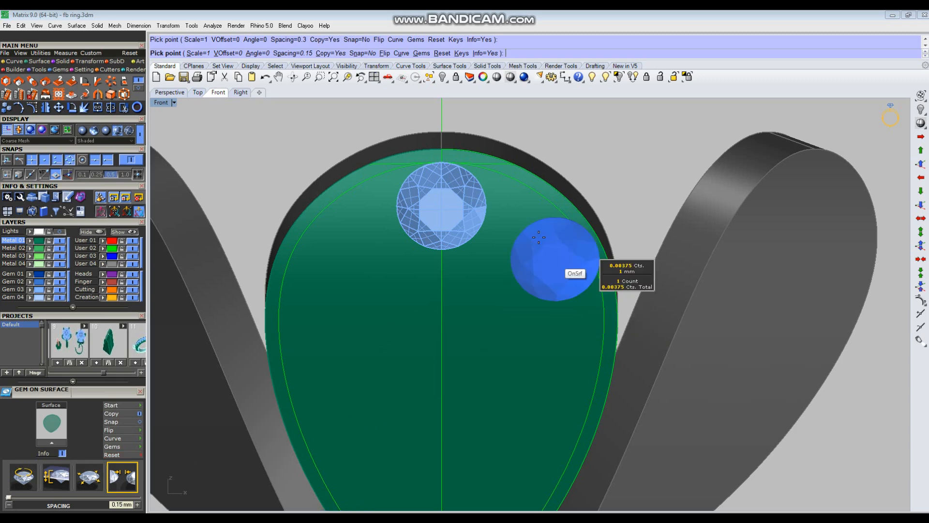
scroll(534, 240, up, 2)
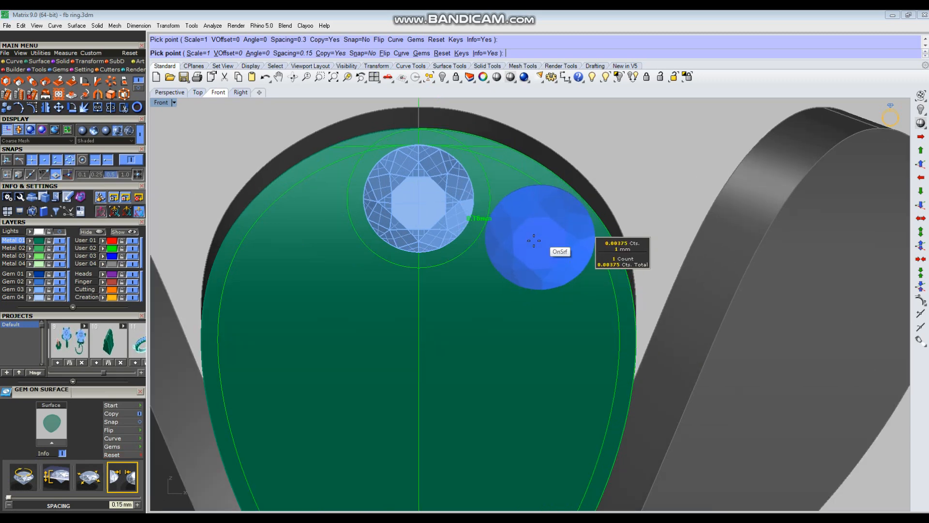
click(372, 55)
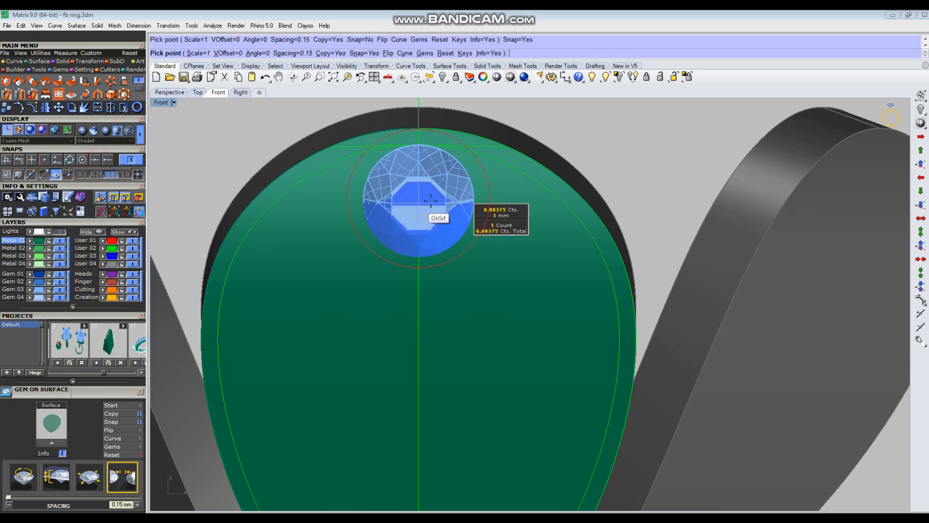
Place four more 1 mm gems down the right half of the petal, following the inset border curve, and finish the placement.
scroll(581, 300, up, 3)
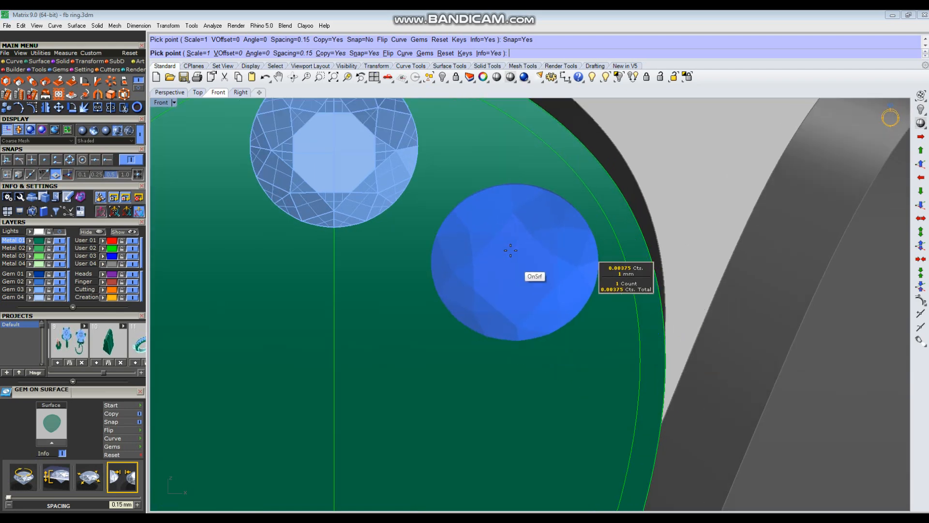
click(510, 228)
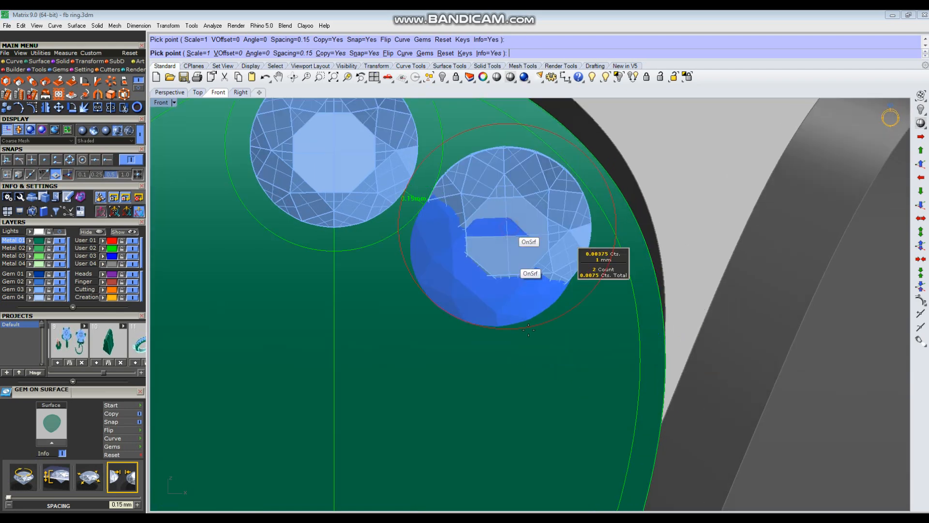
click(553, 392)
scroll(623, 270, down, 5)
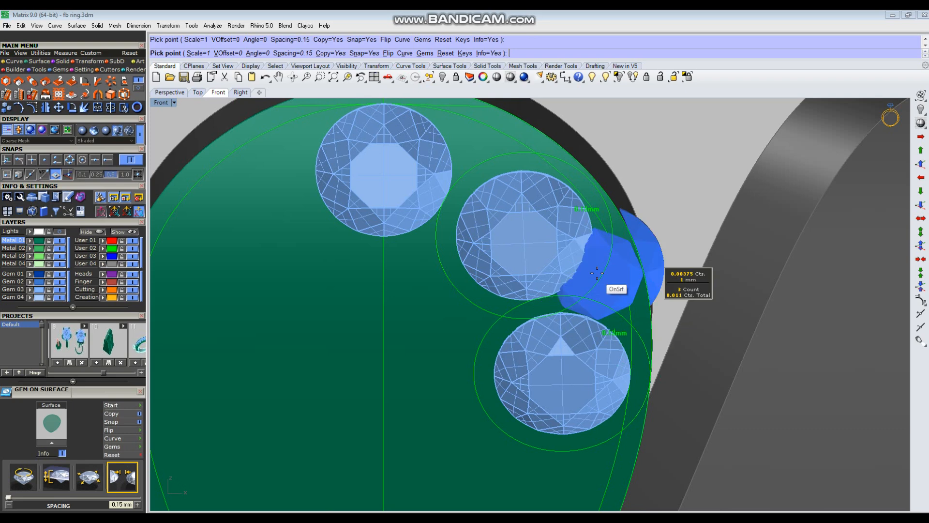
scroll(580, 361, up, 3)
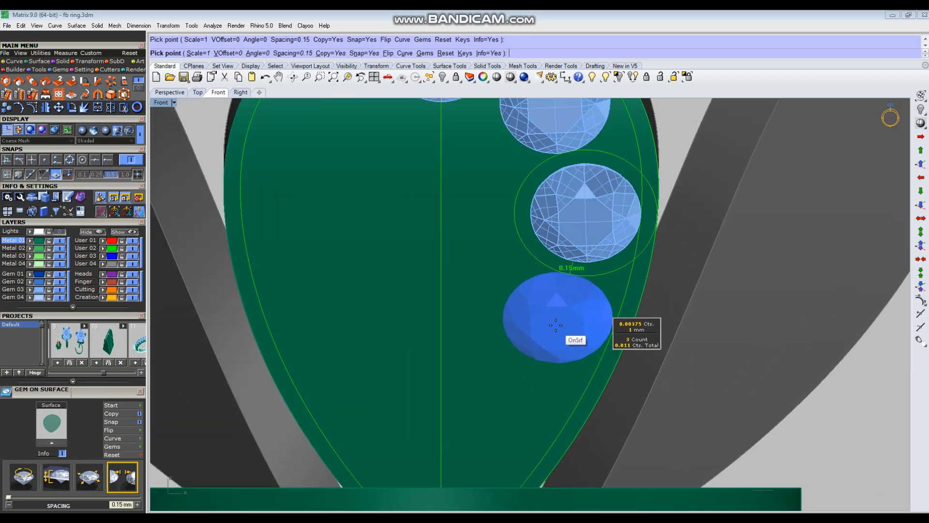
click(558, 325)
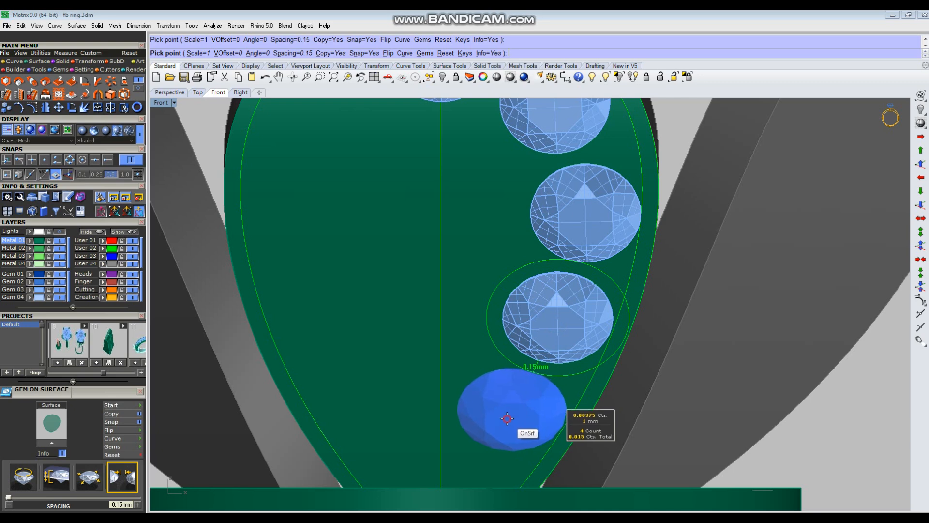
click(507, 417)
right_click(507, 412)
scroll(510, 410, down, 4)
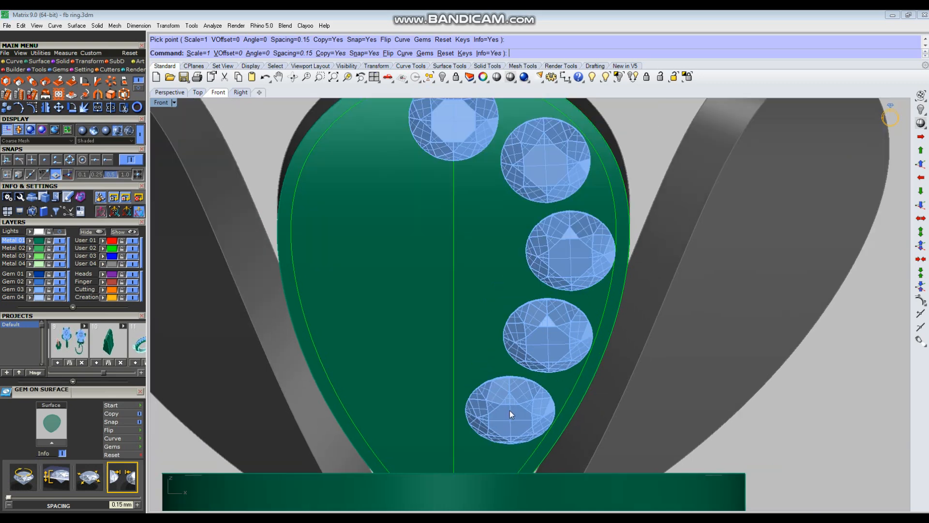
Mirror the four gems on the petal's right half across the Y axis.
click(510, 411)
shift+click(536, 352)
shift+click(546, 316)
ctrl+click(504, 305)
shift+click(544, 293)
shift+click(555, 223)
text(mi)
key(Return)
text(y)
key(Return)
key(Escape)
Restart Gem on Surface on the petal with the Near snap enabled and place two 1 mm gems along the centre line.
click(498, 259)
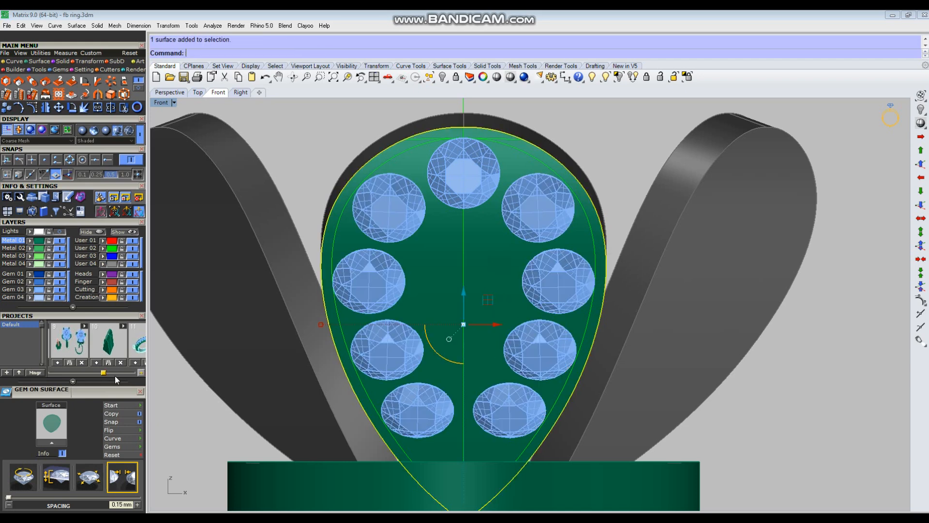
click(51, 443)
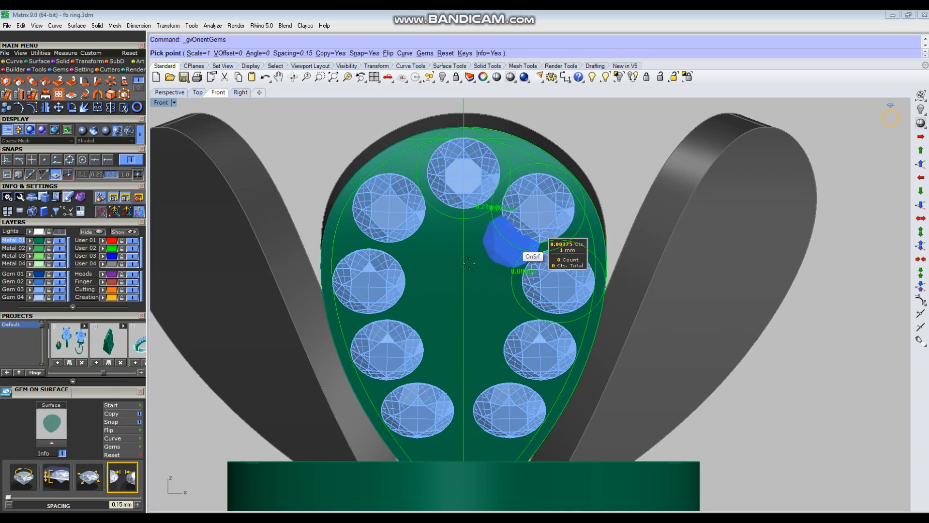
scroll(468, 263, up, 2)
scroll(465, 262, up, 1)
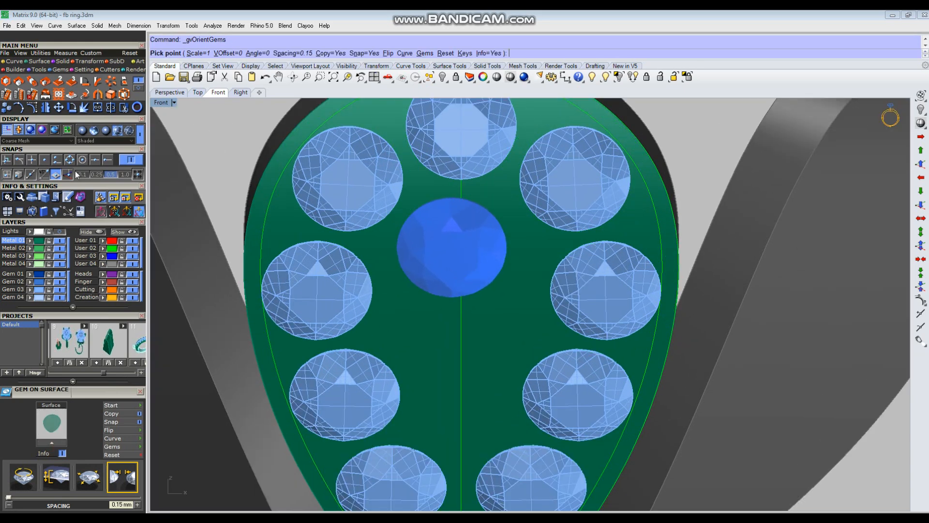
click(59, 162)
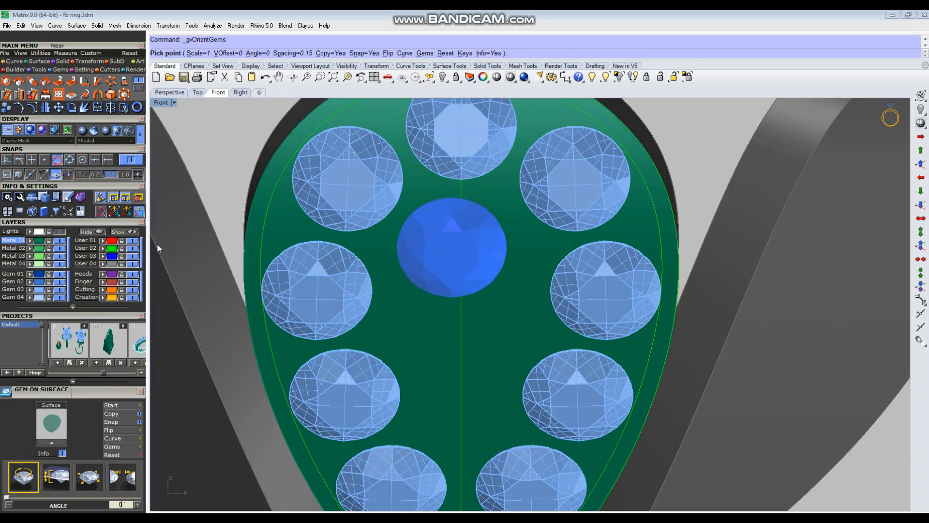
click(462, 251)
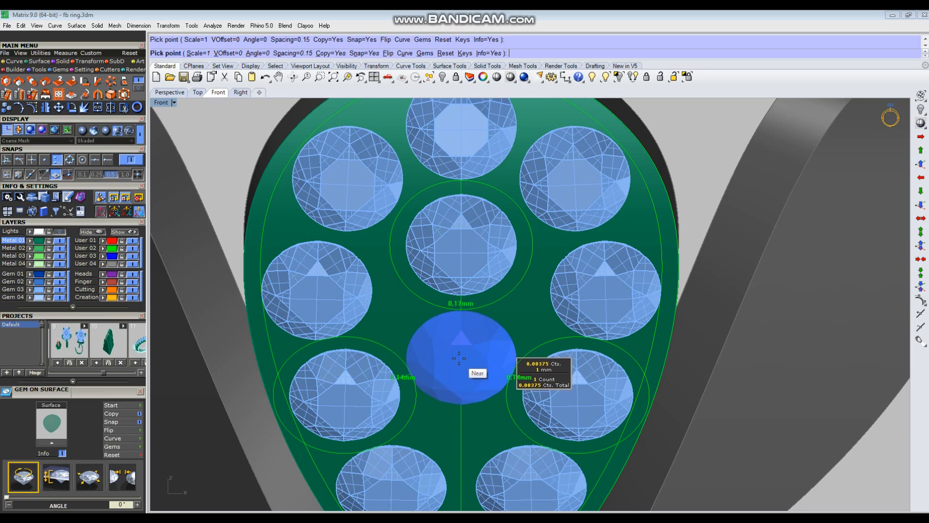
click(459, 357)
right_click(461, 358)
scroll(504, 357, down, 8)
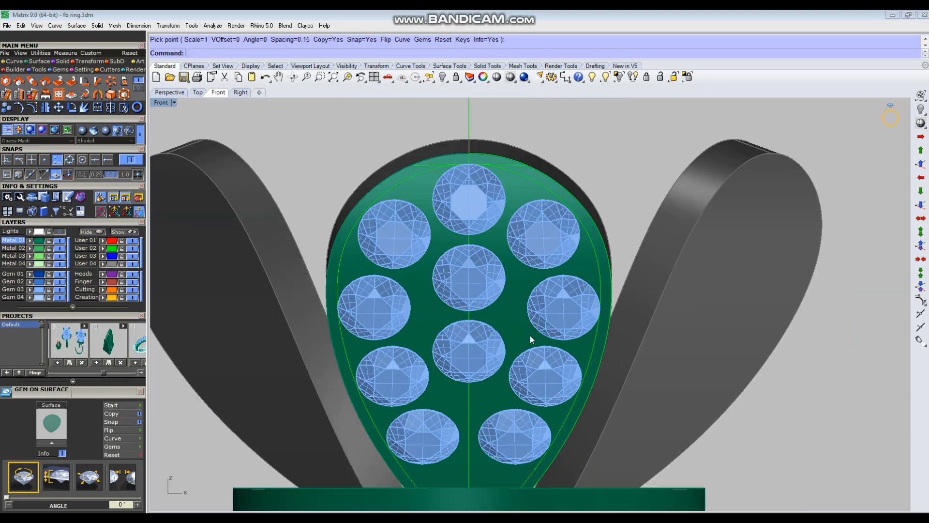
Switch to the perspective view and start Prong on Surface on the gem-set front petal.
right_drag(530, 367, 543, 331)
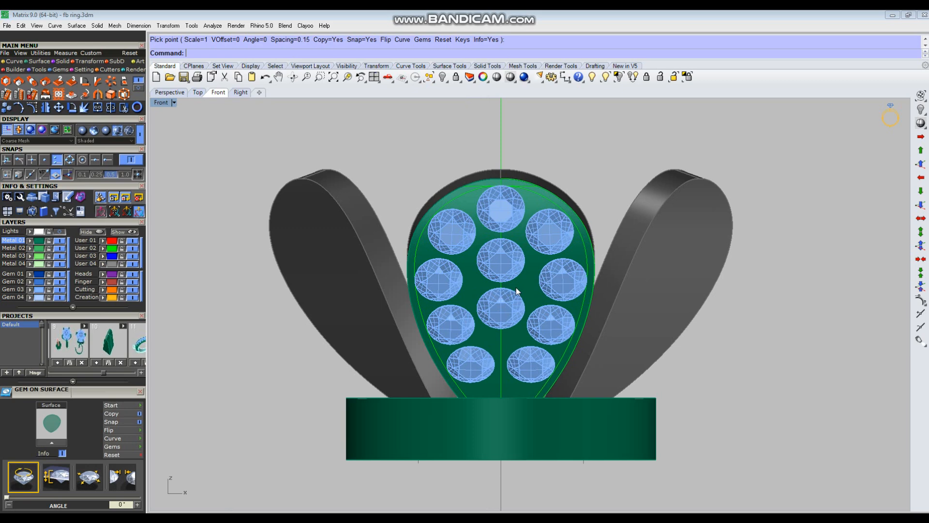
scroll(508, 286, down, 3)
right_drag(533, 288, 565, 259)
key(ctrl+F4)
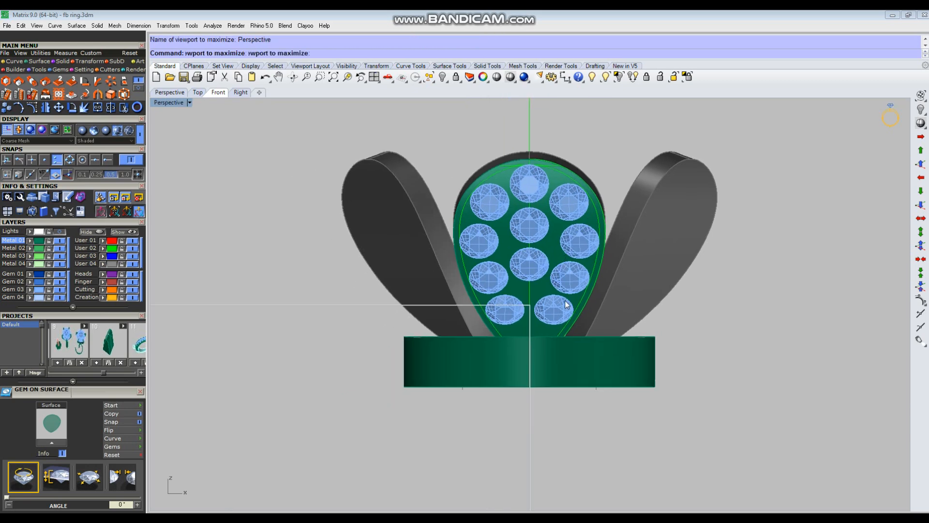
right_drag(542, 351, 550, 325)
scroll(553, 327, down, 3)
scroll(539, 199, up, 4)
scroll(533, 213, up, 3)
click(511, 268)
scroll(510, 267, up, 3)
key(F6)
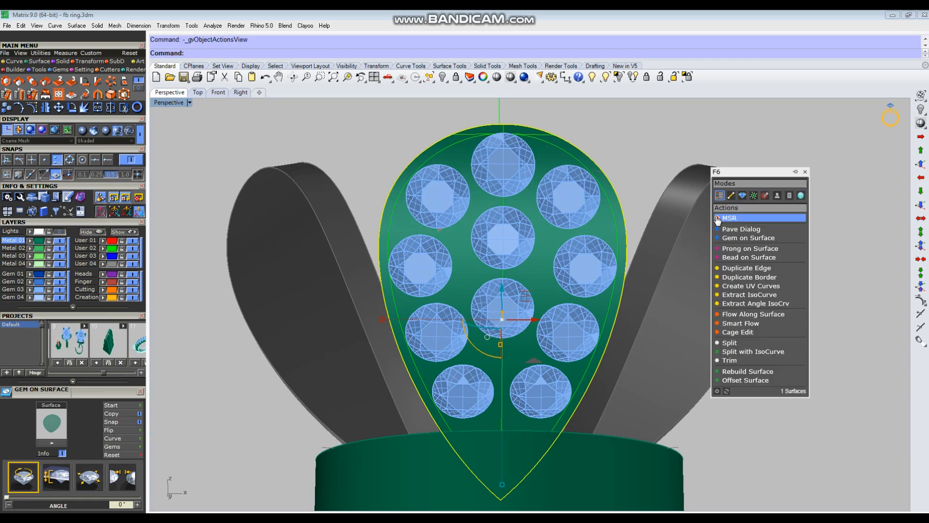
click(741, 249)
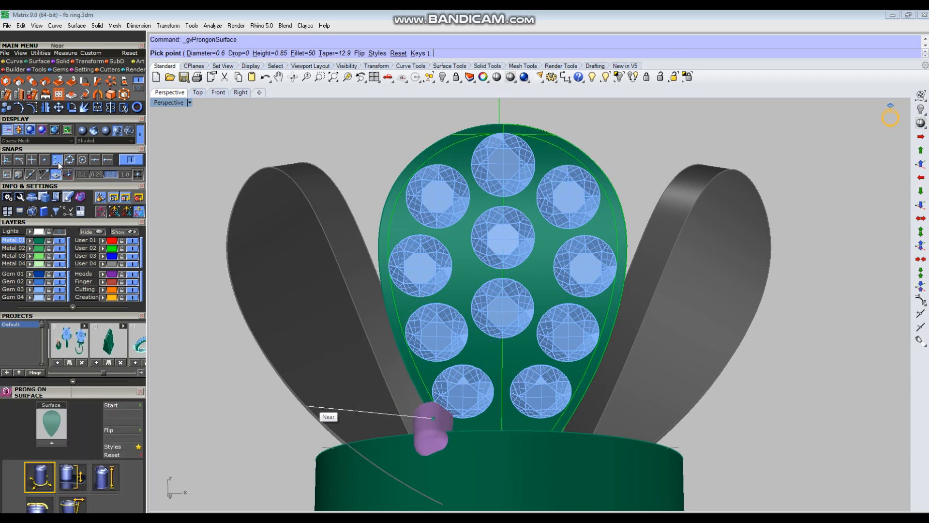
Set the prong diameter to 0.5 mm and the drop to 0.3 mm.
scroll(99, 392, down, 5)
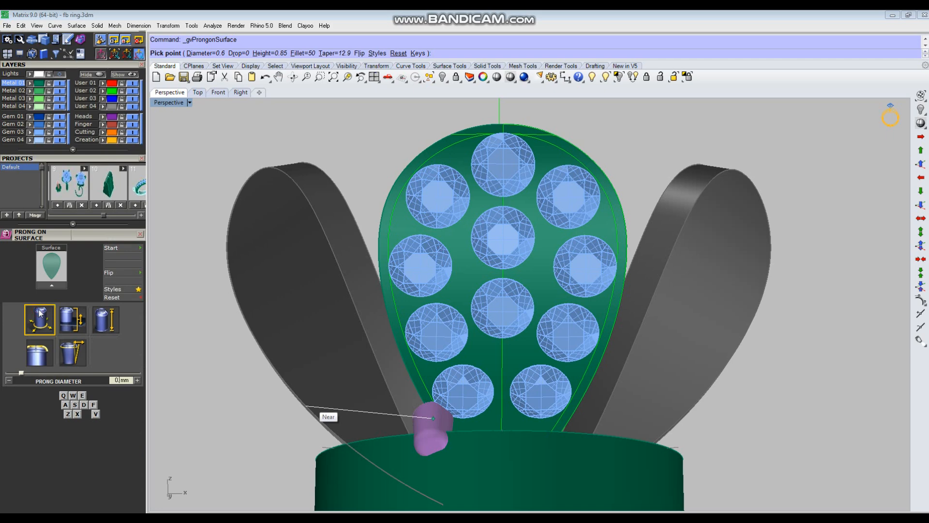
key(Return)
click(68, 322)
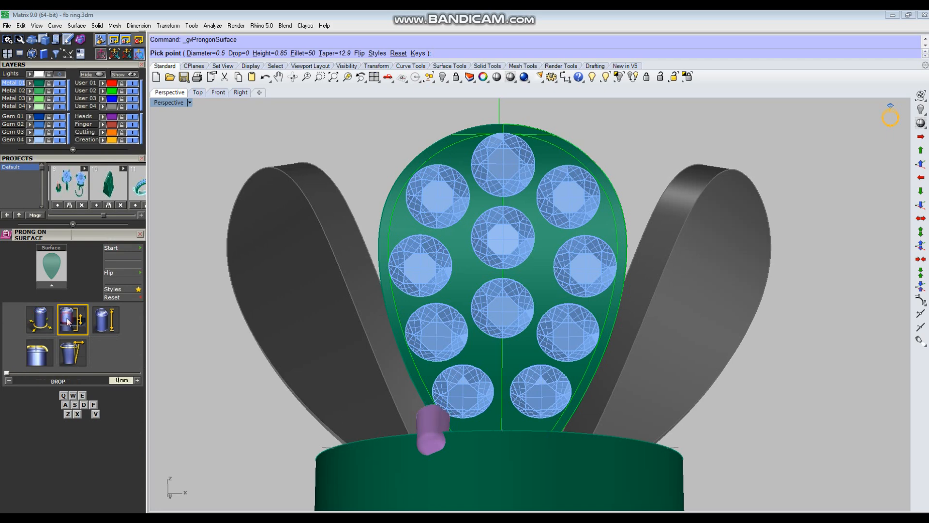
text(.3)
key(Return)
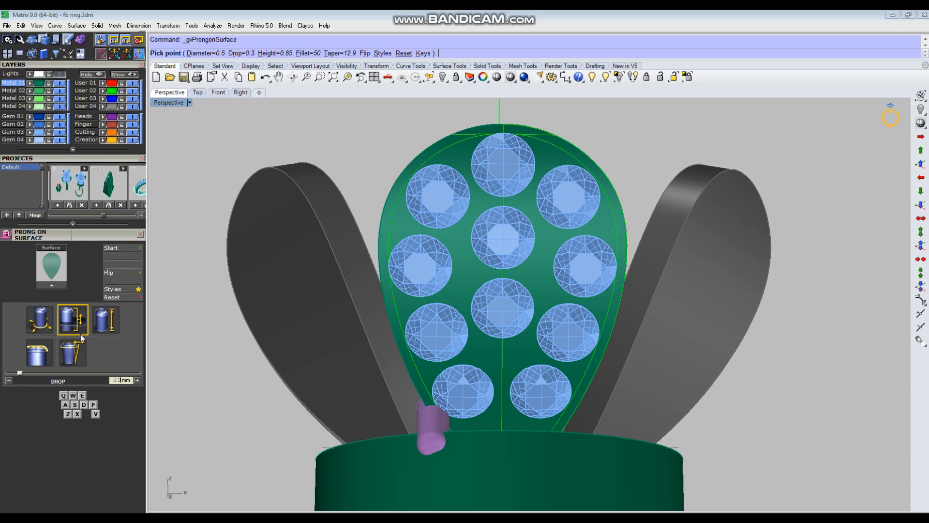
Set the prong height to 0.55 mm, the fillet to 30% and the taper to 0%.
click(106, 319)
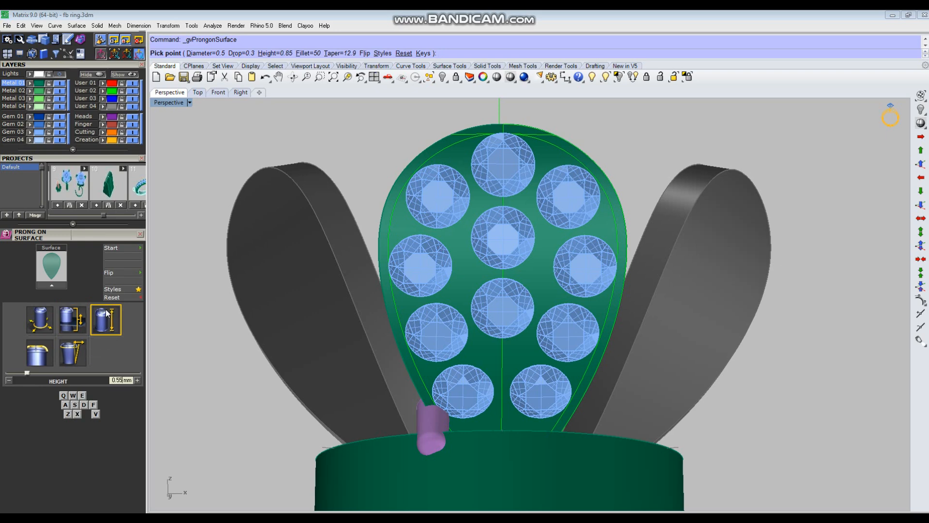
text(0.55)
key(Return)
click(45, 356)
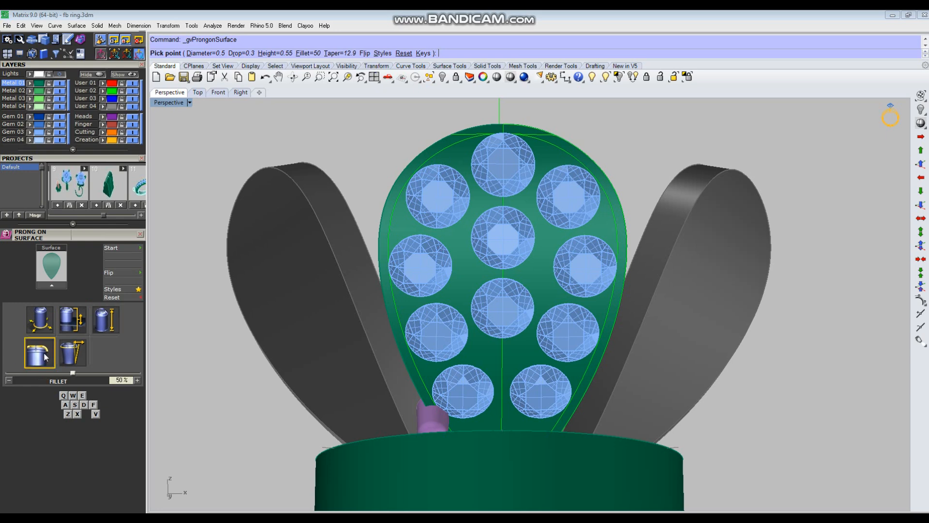
text(30)
key(Return)
click(72, 352)
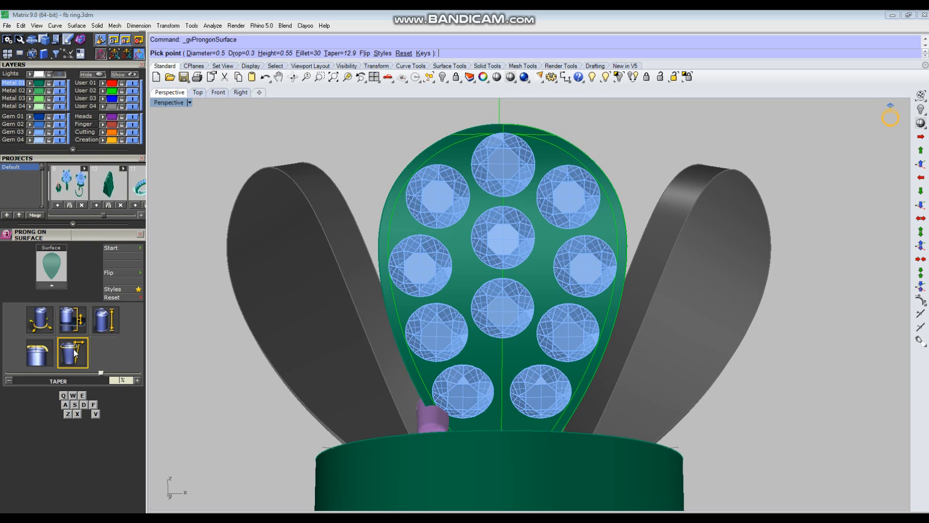
key(Return)
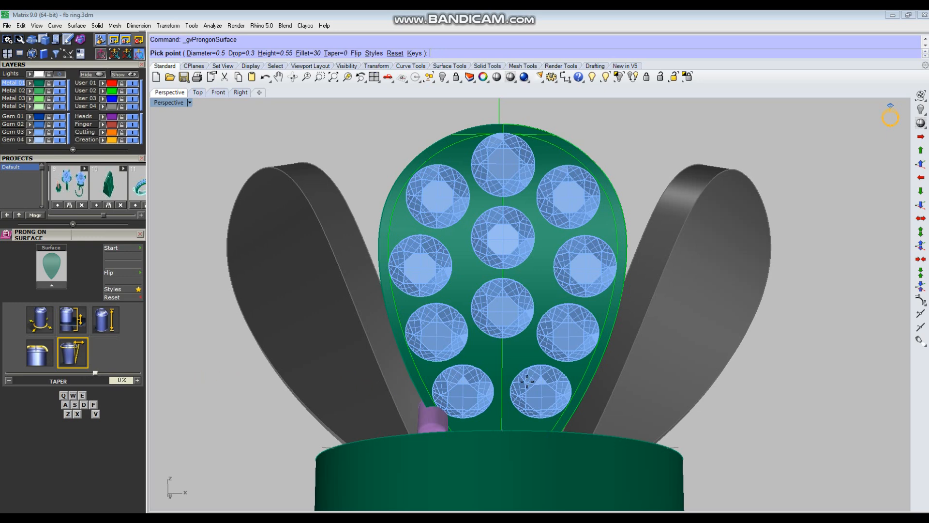
scroll(554, 147, up, 3)
drag(115, 161, 109, 307)
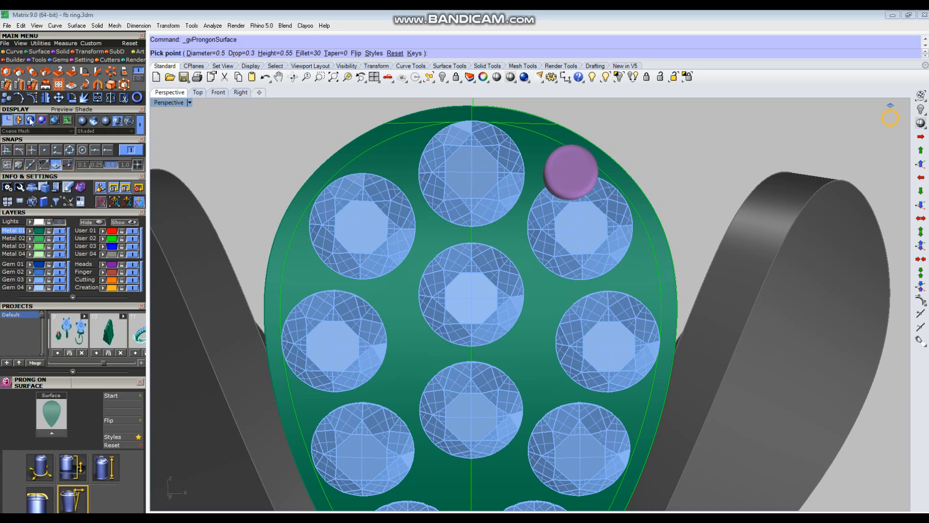
Place three prongs along the petal's right edge, one in each outer gap between the top gem and the third right-hand gem down.
scroll(557, 160, up, 2)
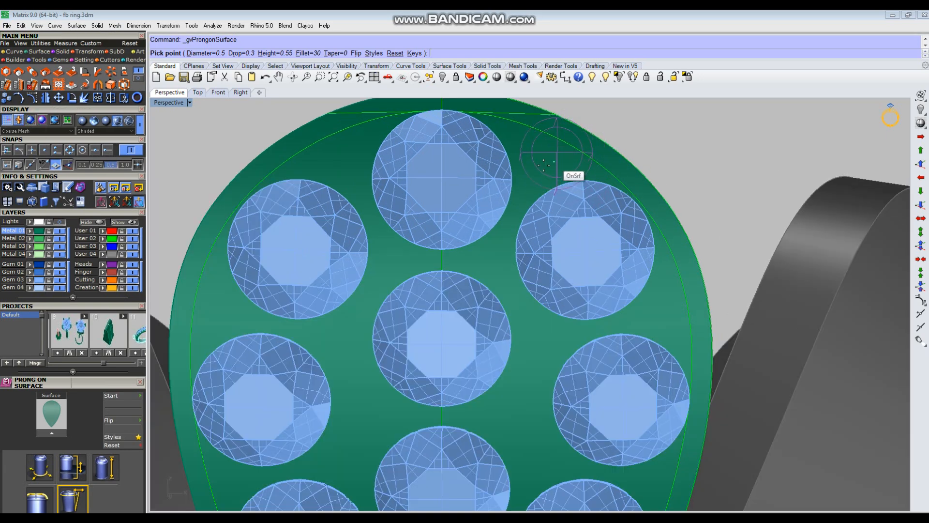
click(540, 174)
scroll(671, 203, down, 2)
scroll(591, 245, up, 4)
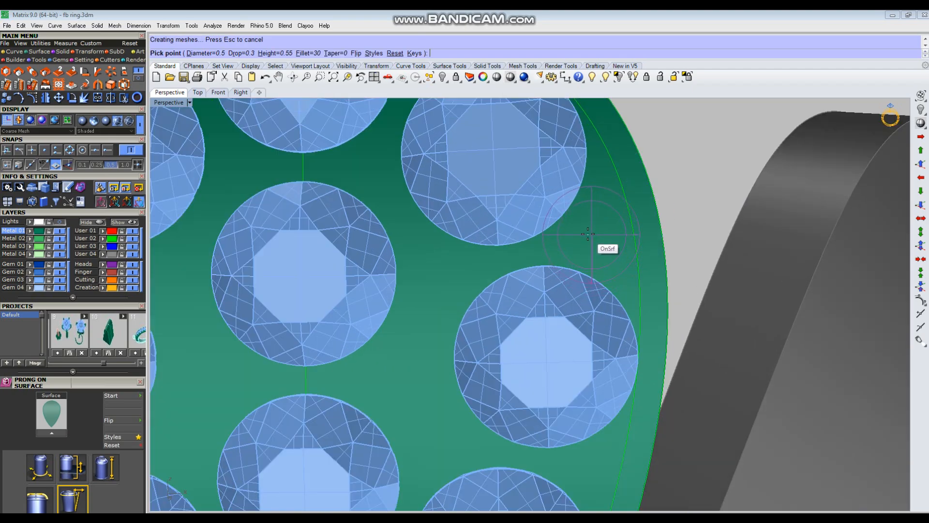
click(588, 235)
scroll(605, 246, down, 3)
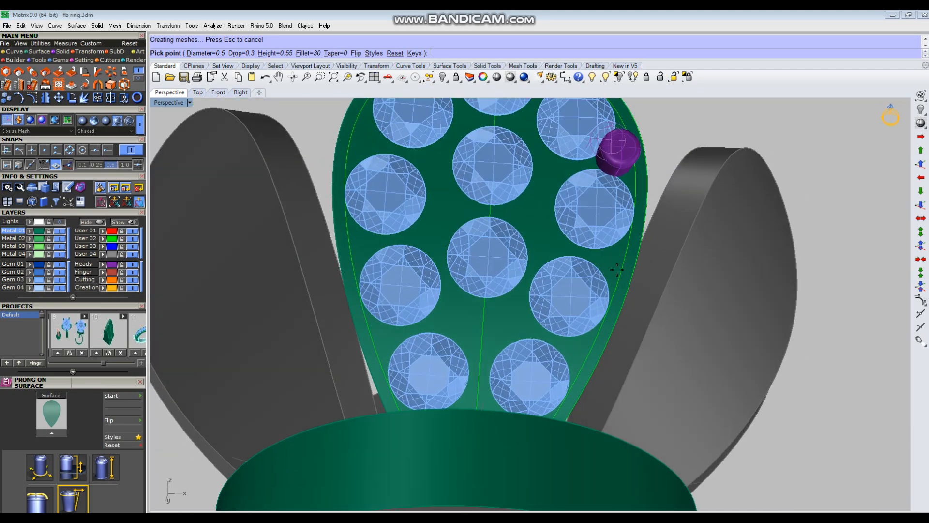
scroll(617, 269, up, 4)
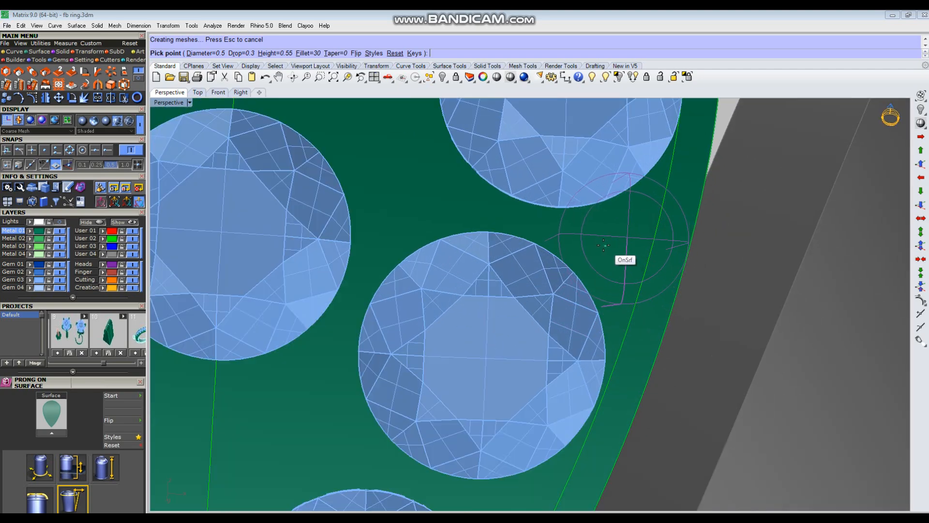
click(600, 249)
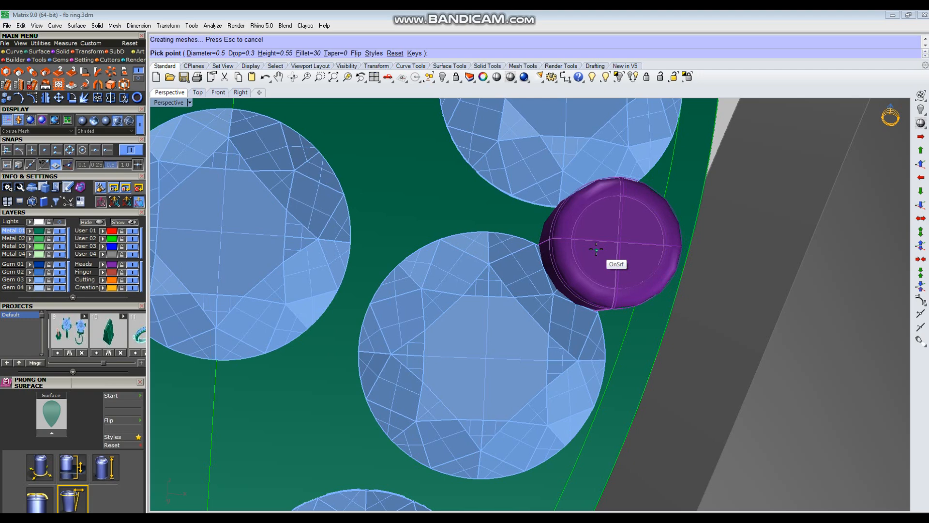
Place two more prongs near the petal's right edge, one above and one below the lowest right-hand gem.
scroll(602, 249, down, 4)
scroll(655, 373, down, 1)
scroll(579, 266, up, 4)
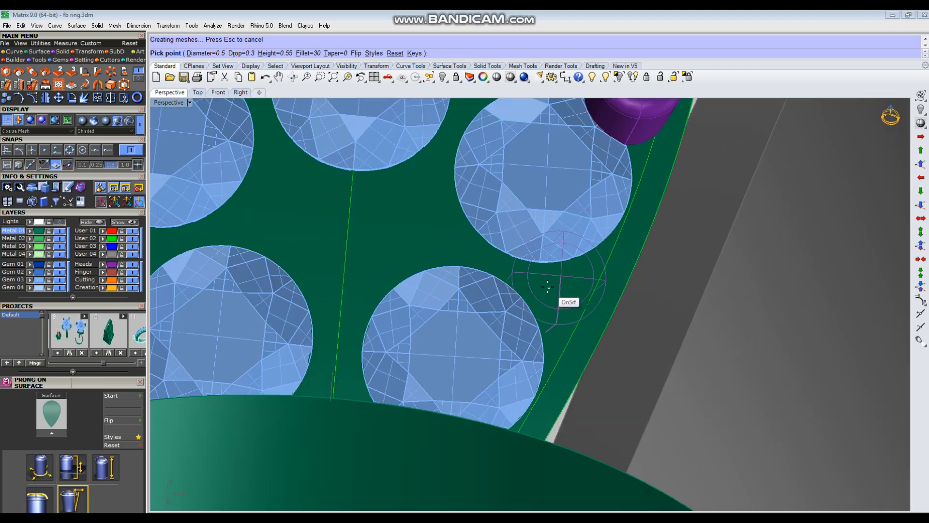
click(542, 287)
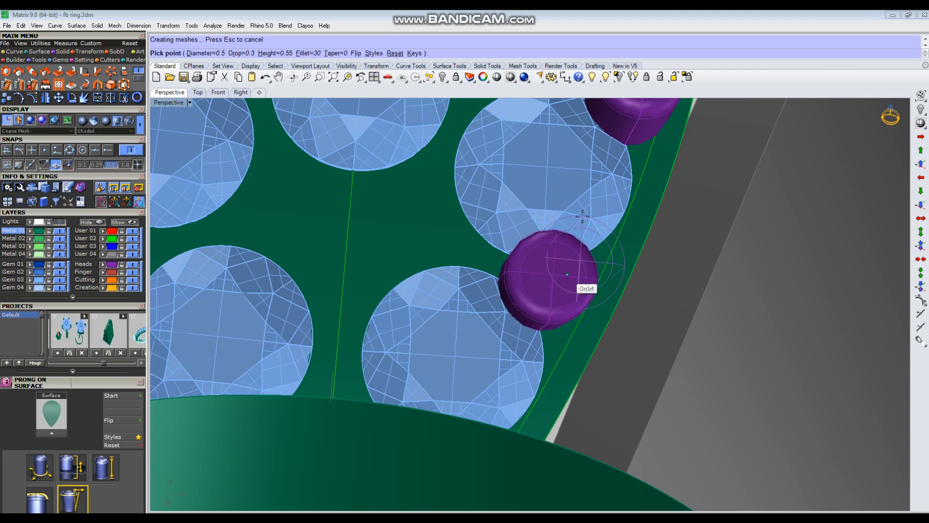
scroll(583, 216, down, 2)
scroll(678, 271, down, 5)
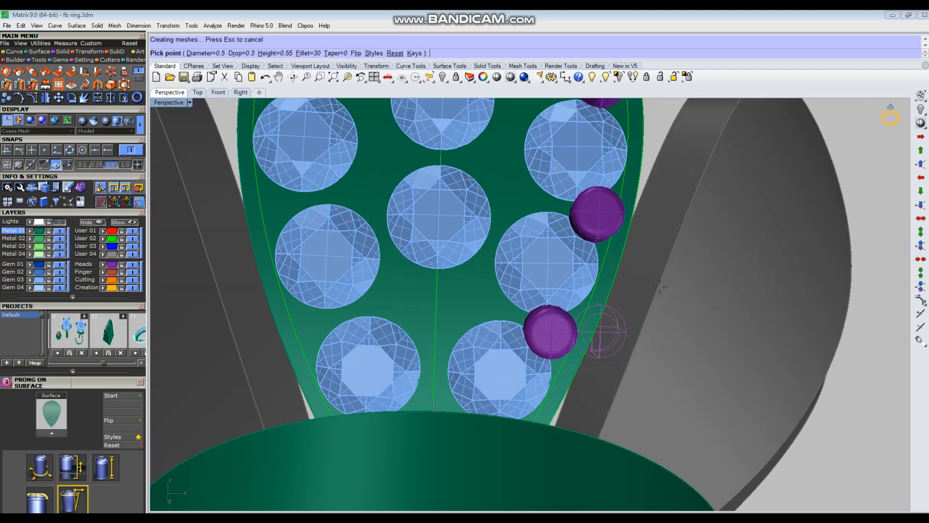
scroll(506, 436, up, 5)
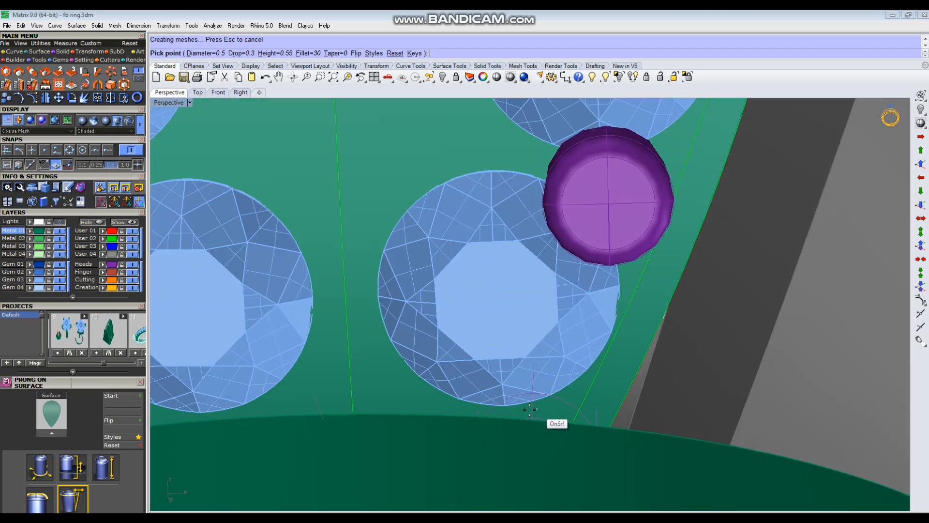
click(518, 412)
Place an inner prong in the gap above the lowest right-hand gem, beside the petal's centre line.
scroll(557, 333, down, 5)
scroll(633, 356, down, 3)
scroll(587, 325, up, 2)
scroll(587, 326, down, 3)
scroll(606, 320, up, 1)
scroll(609, 335, down, 4)
scroll(596, 418, down, 1)
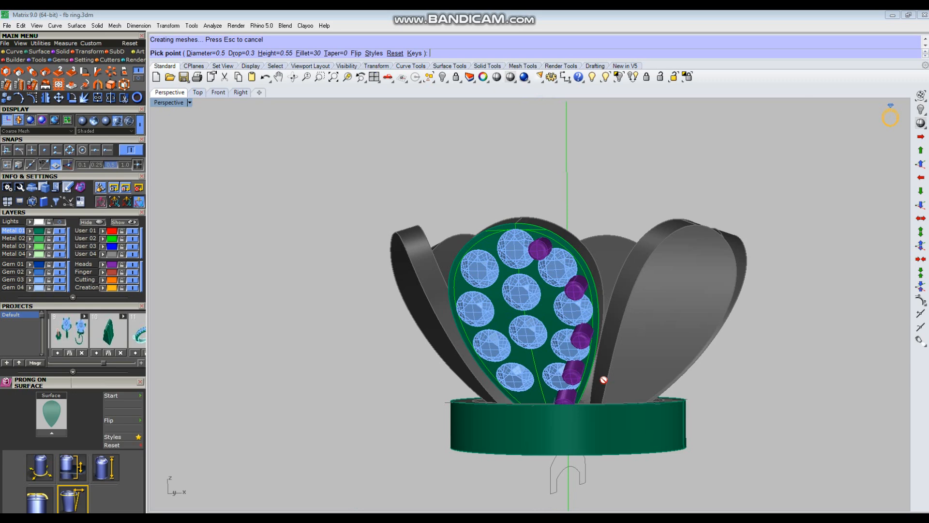
scroll(590, 416, up, 4)
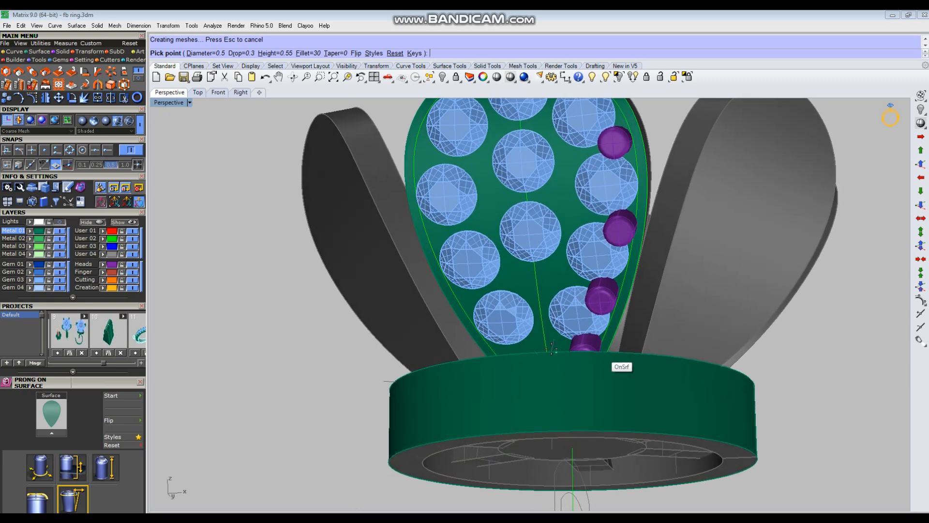
scroll(552, 348, up, 5)
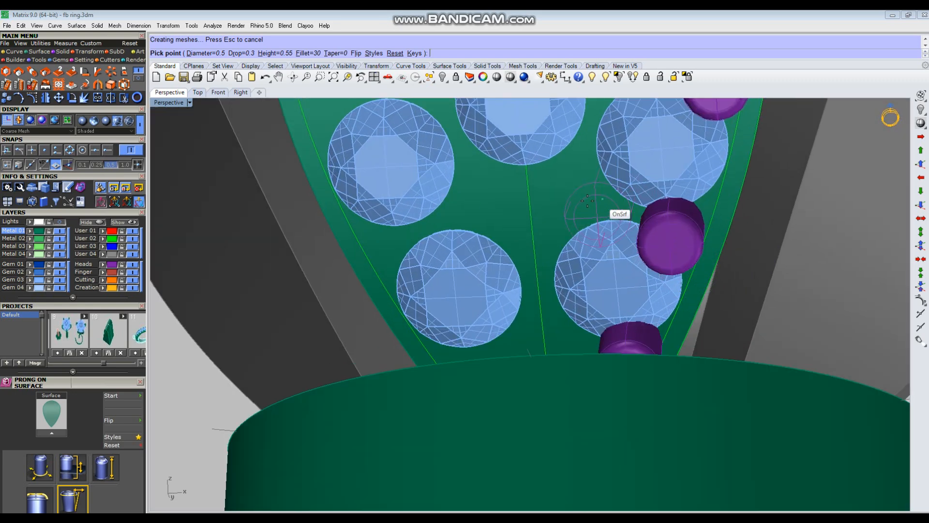
scroll(587, 200, down, 4)
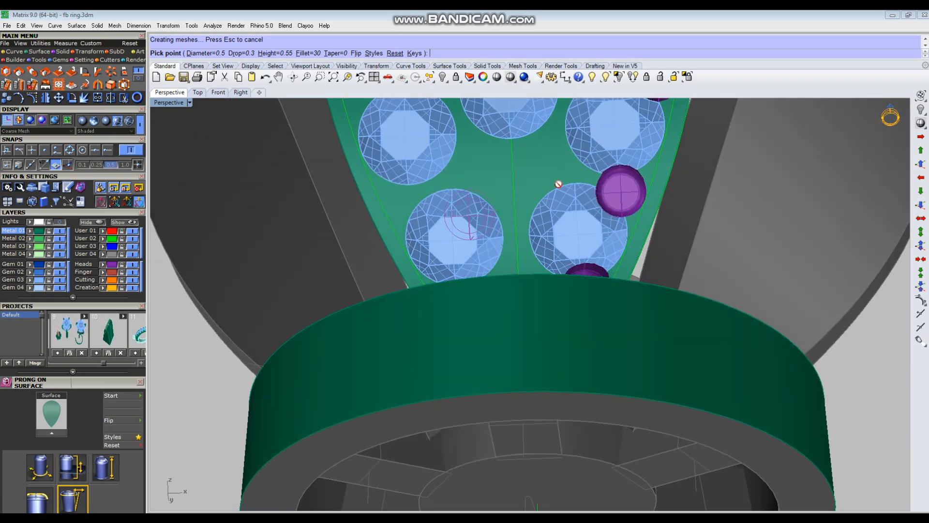
scroll(564, 155, up, 3)
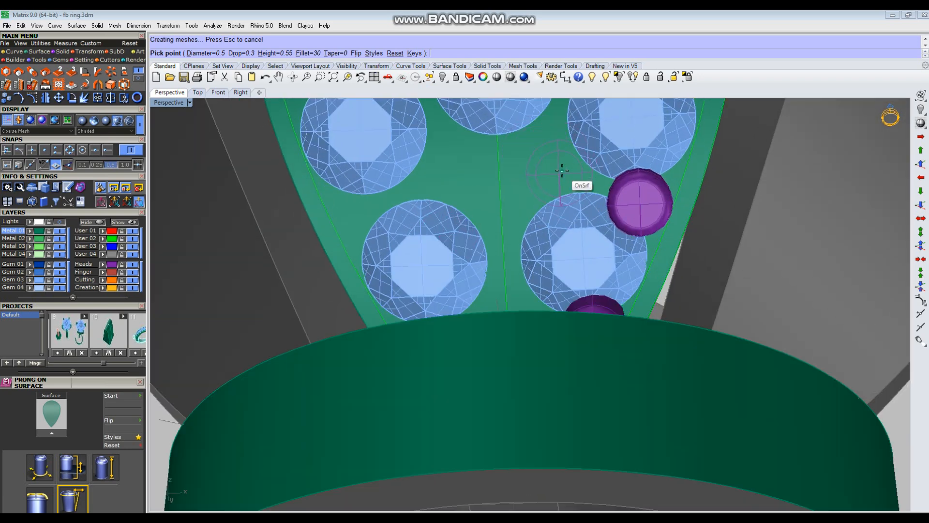
scroll(564, 170, down, 4)
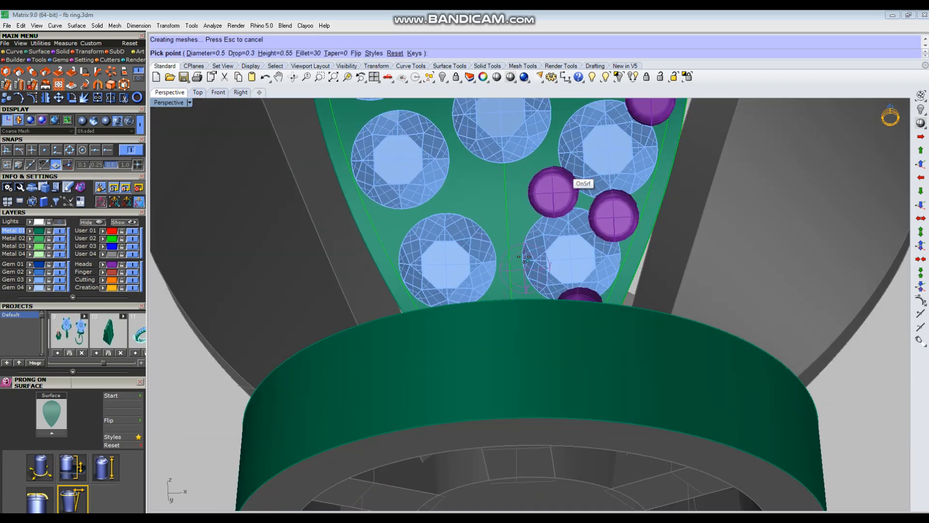
Place two inner prongs in the next gaps up, between the right-hand gems and the centre column.
scroll(566, 170, up, 5)
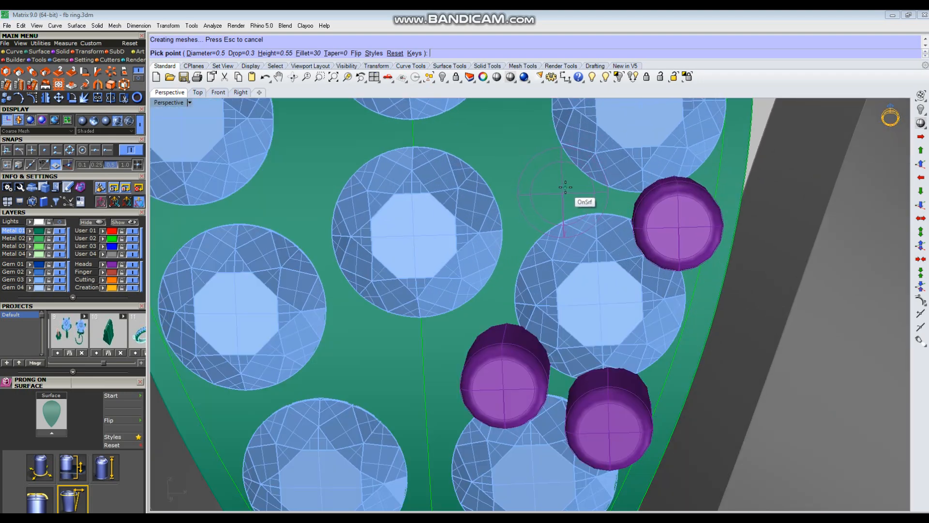
click(563, 190)
scroll(537, 288, down, 4)
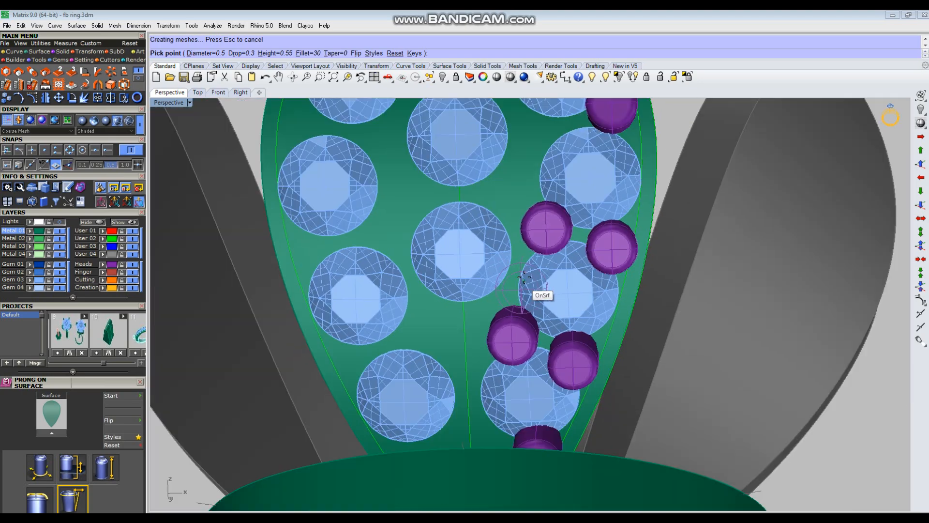
scroll(524, 283, up, 5)
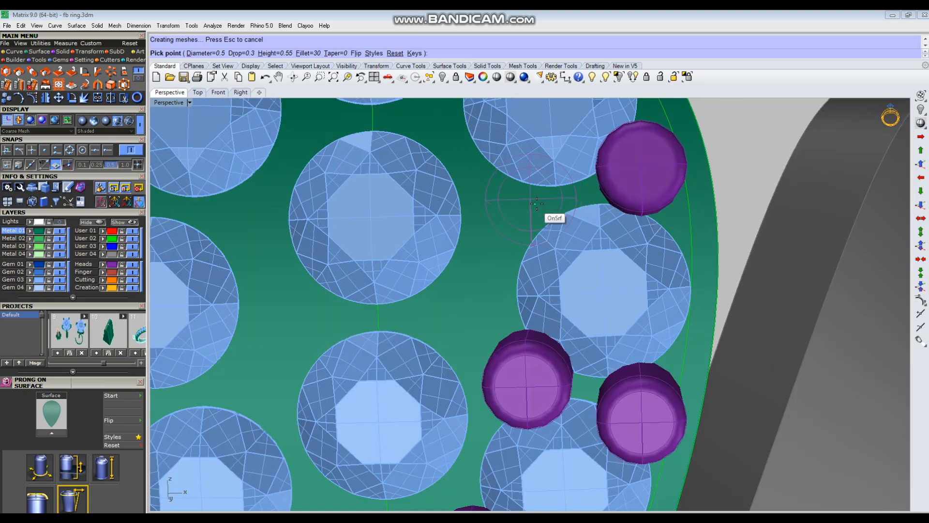
click(538, 204)
scroll(581, 194, down, 5)
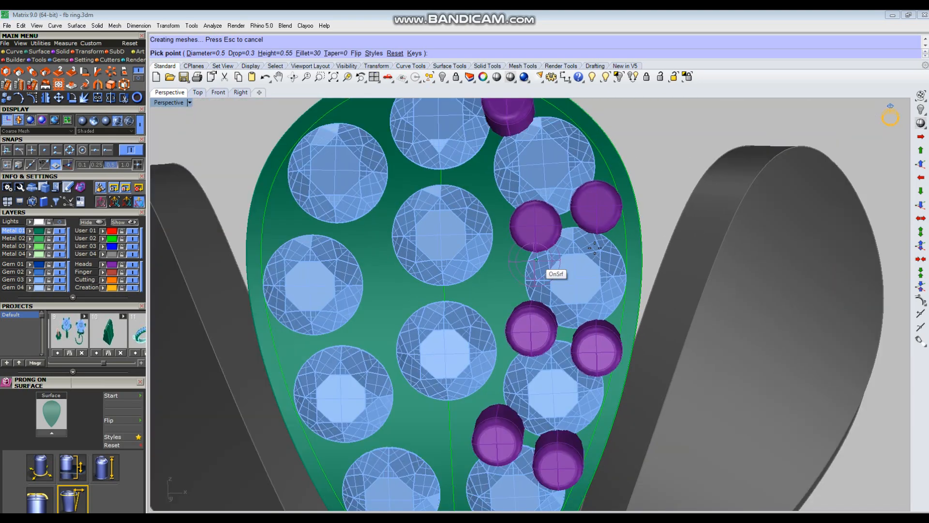
Increase the prong diameter to 0.55 mm and place a prong between the top, upper centre and upper right gems.
scroll(533, 213, up, 5)
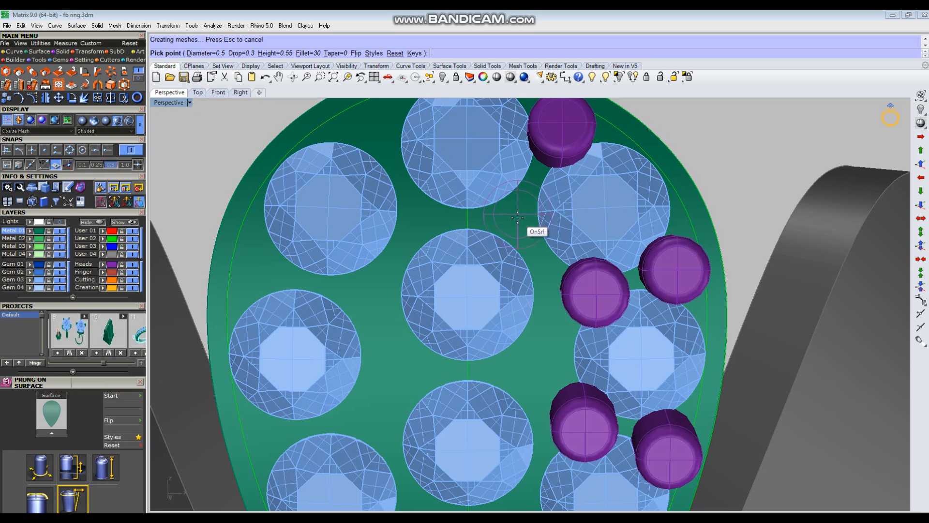
text(e)
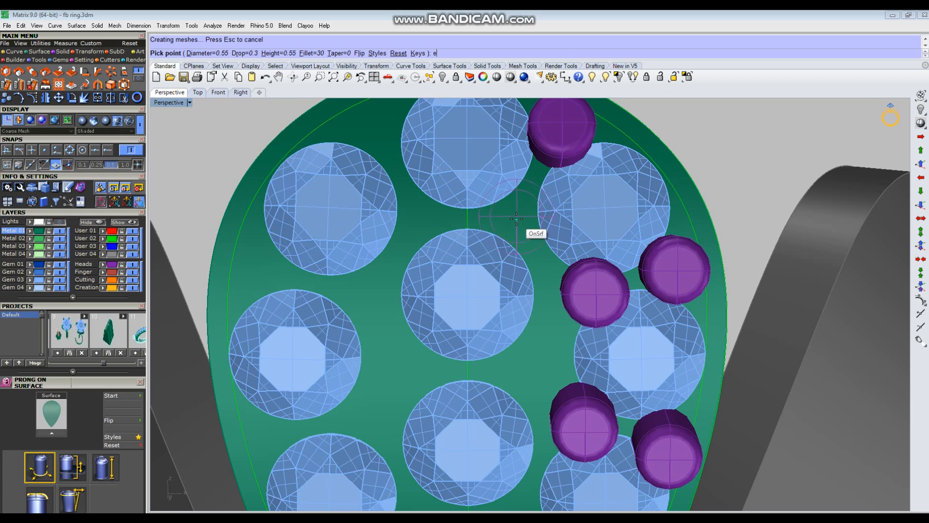
click(515, 216)
scroll(664, 228, down, 5)
Return the prong diameter to 0.5 mm and place a prong right of the centre line between the two lower centre gems.
scroll(675, 222, up, 2)
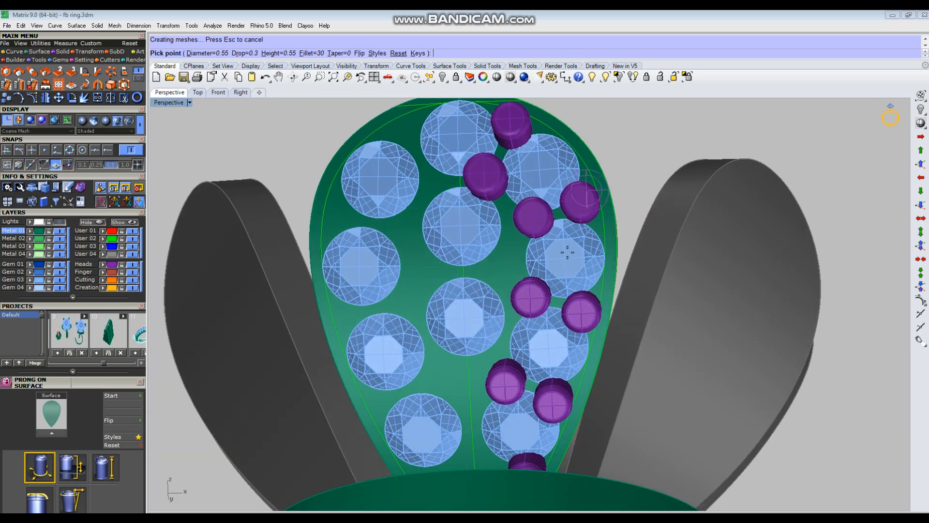
scroll(649, 305, up, 3)
scroll(601, 297, up, 2)
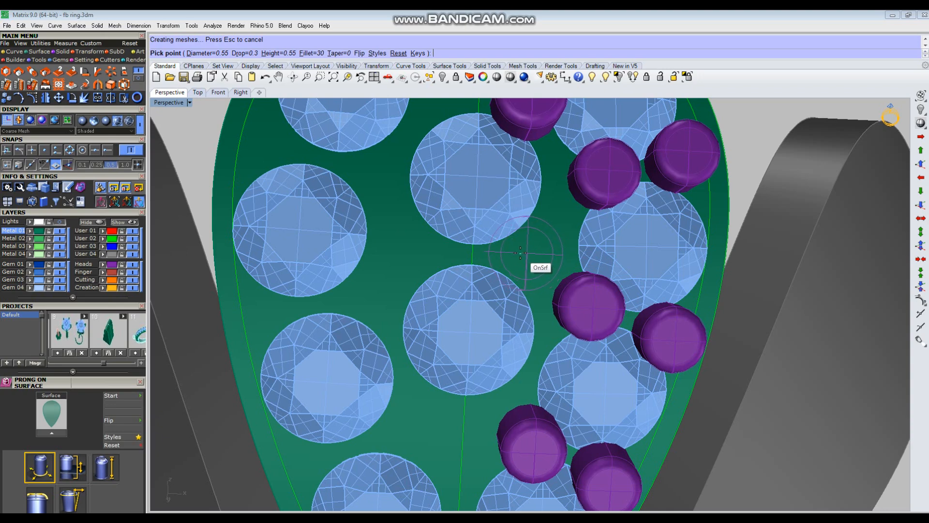
key(q)
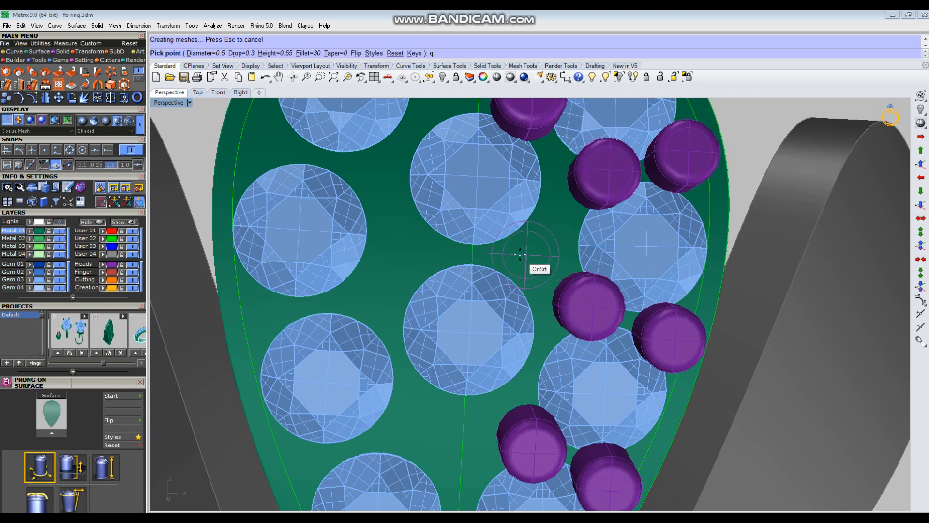
click(517, 257)
scroll(507, 228, down, 2)
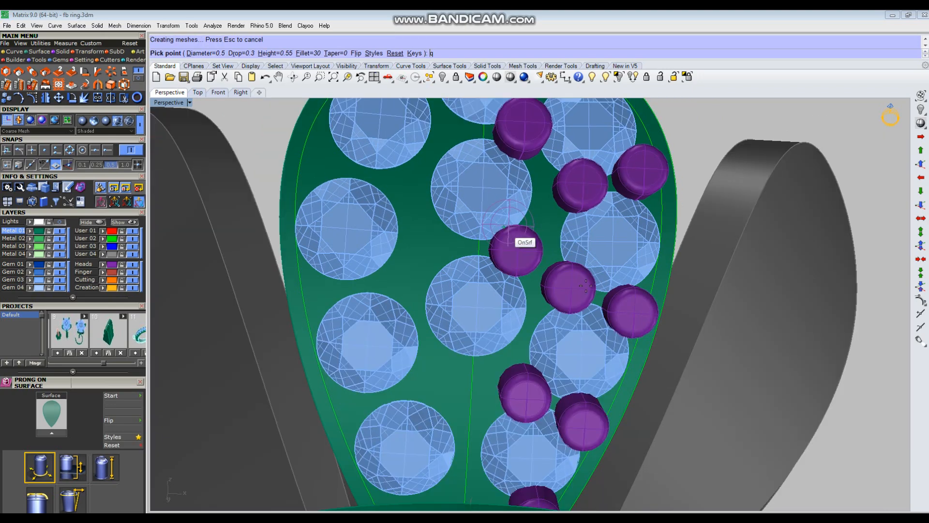
With the Near snap on, place two prongs on the petal's centre line, below the lowest centre gem and between the bottom gems.
right_drag(693, 336, 692, 327)
scroll(480, 339, up, 2)
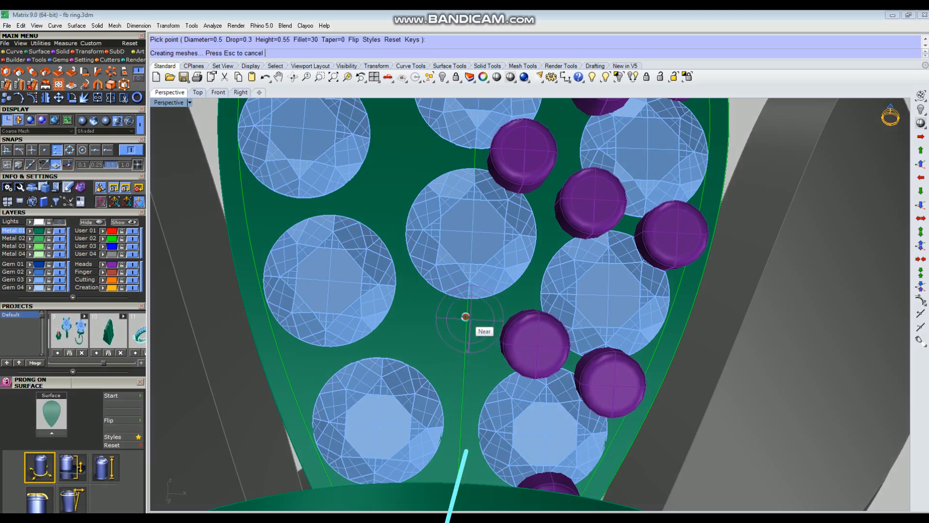
scroll(467, 320, down, 2)
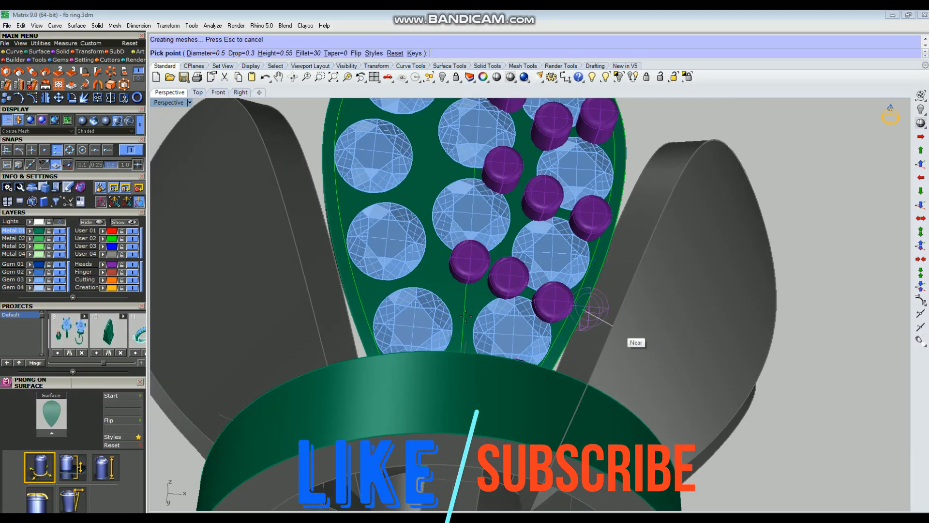
scroll(465, 316, up, 2)
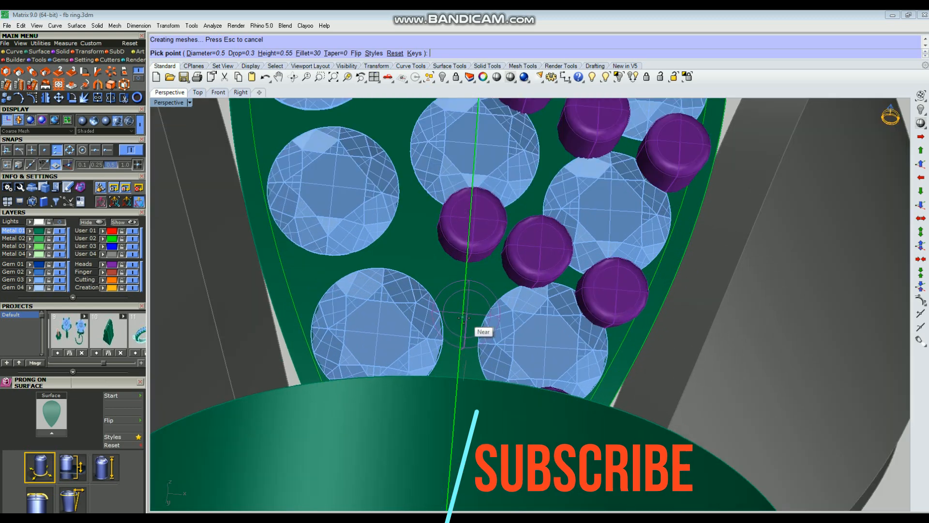
click(462, 318)
scroll(463, 317, down, 1)
scroll(660, 307, down, 1)
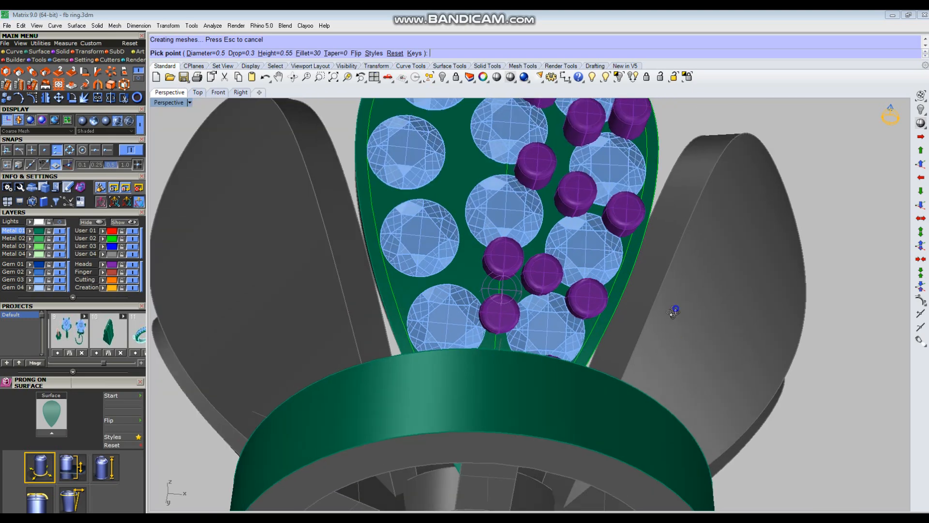
scroll(477, 397, up, 5)
scroll(474, 386, down, 3)
key(Return)
Mirror all prongs on the Heads layer except the two on the centre line across the Y axis to the petal's other half.
scroll(478, 378, down, 6)
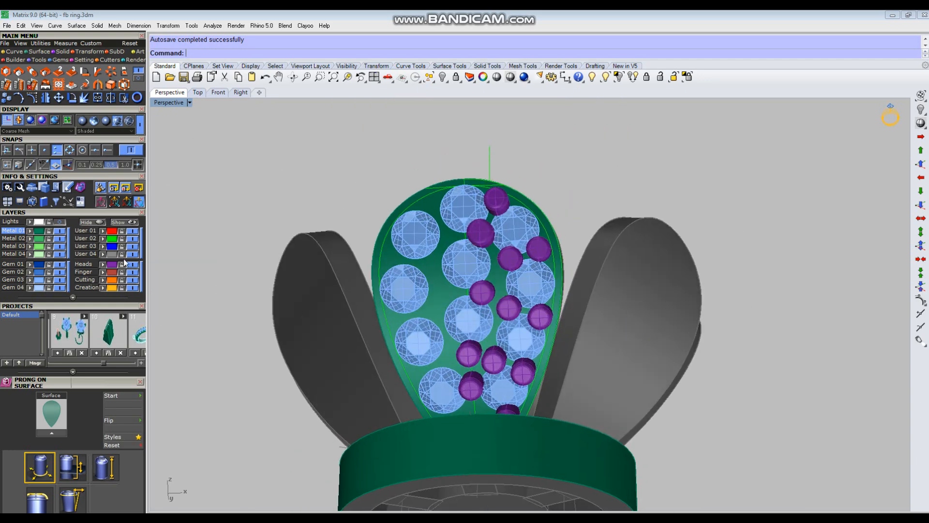
click(113, 265)
right_drag(506, 293, 513, 301)
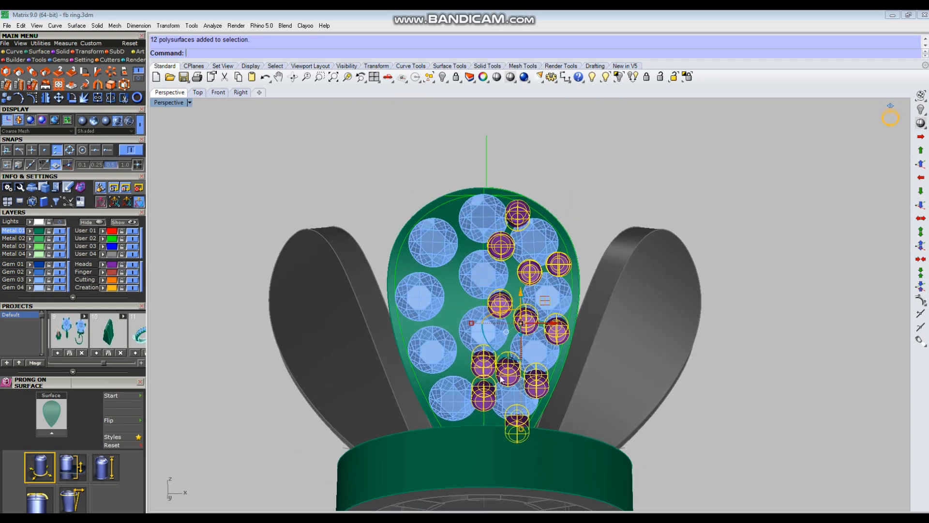
ctrl+click(486, 400)
ctrl+click(484, 366)
text(mirror)
key(Return)
text(y)
key(Return)
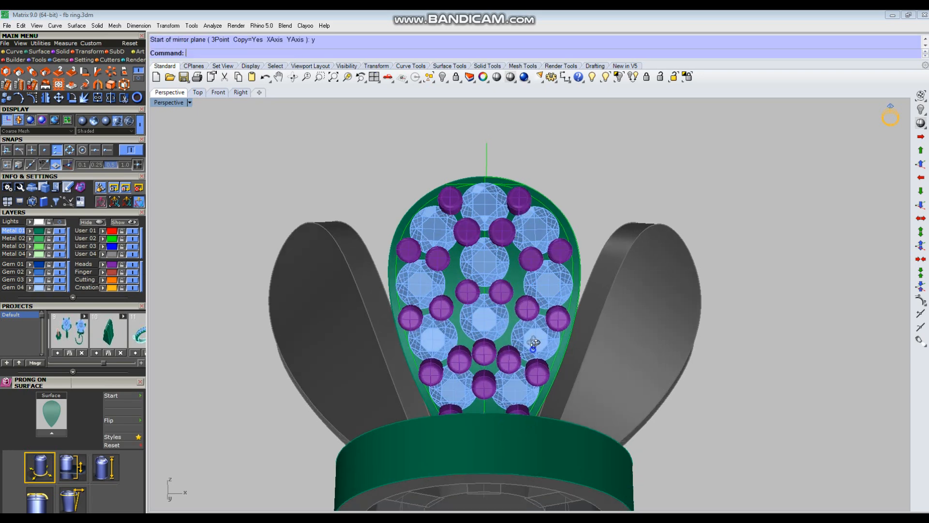
scroll(477, 301, down, 3)
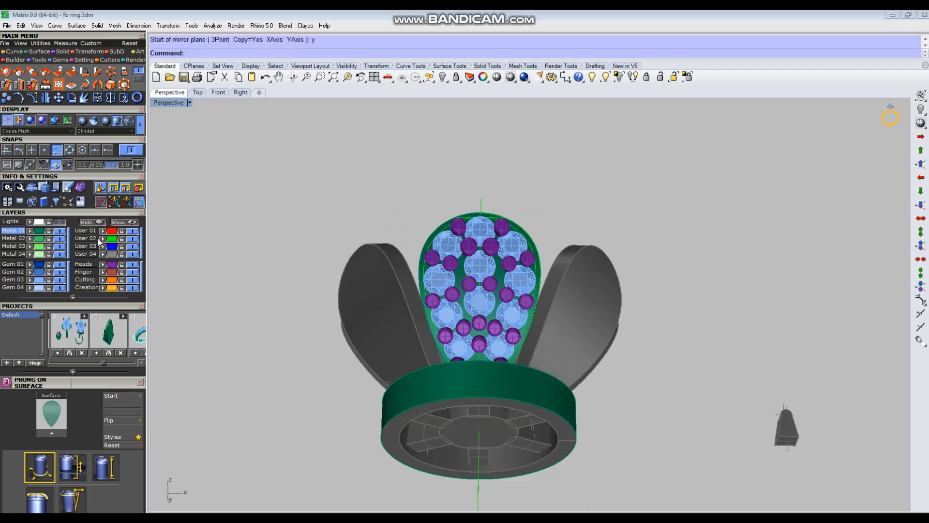
Group the front petal's prongs from the Heads layer, and group its gems separately.
click(111, 267)
key(ctrl+g)
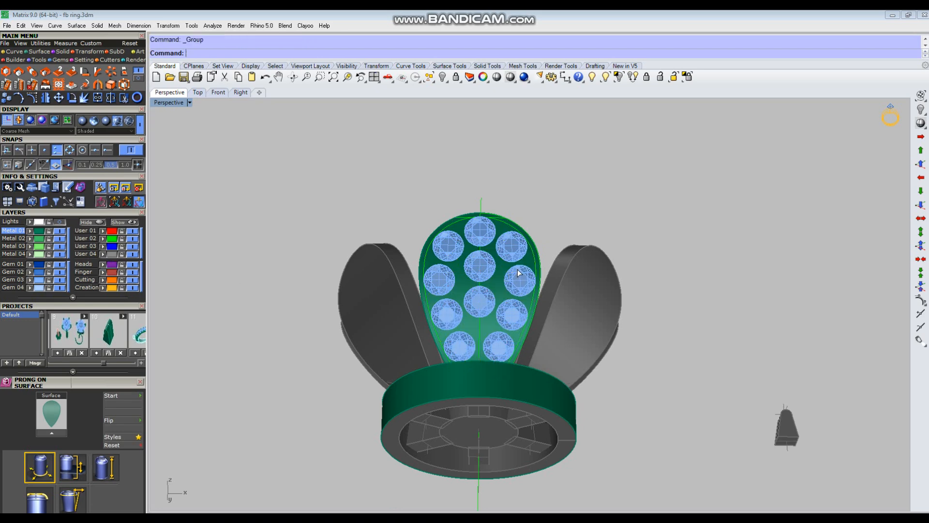
click(44, 282)
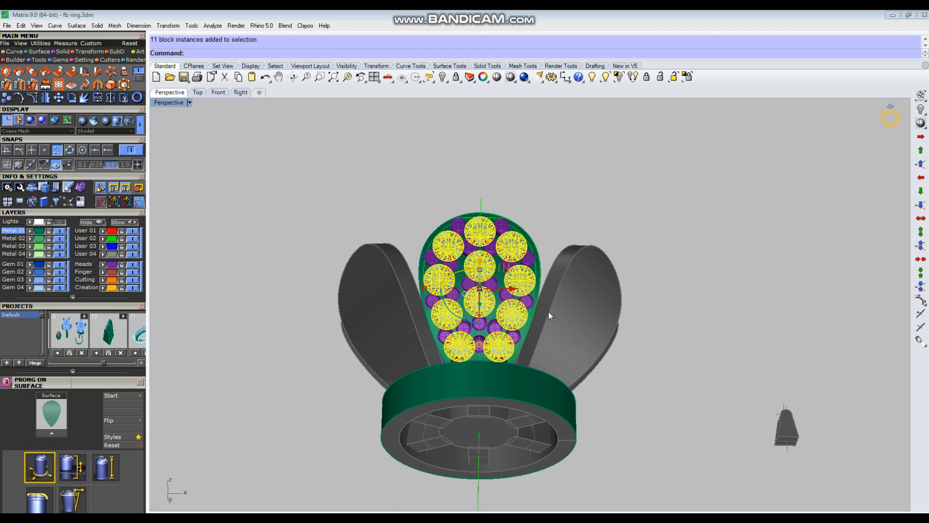
key(ctrl+g)
key(Escape)
scroll(495, 231, up, 4)
scroll(495, 230, down, 4)
right_drag(602, 274, 620, 318)
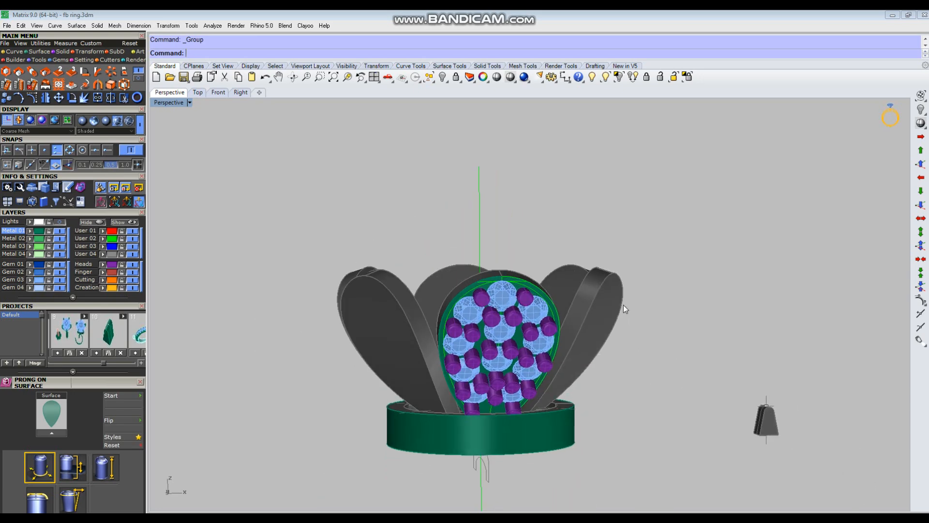
In the front view, project the vertical centre line onto the outer surface of the base band.
key(ctrl+F2)
scroll(542, 334, down, 2)
scroll(544, 323, up, 3)
click(544, 325)
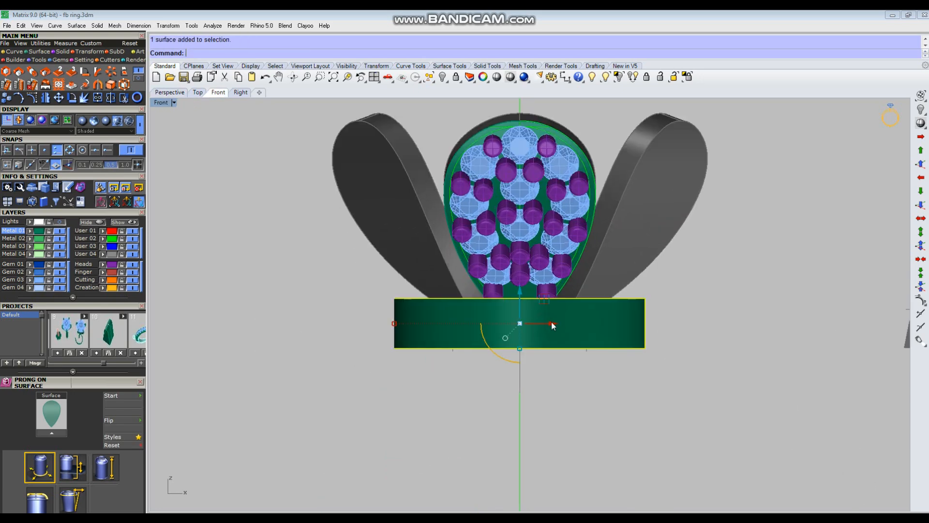
click(545, 374)
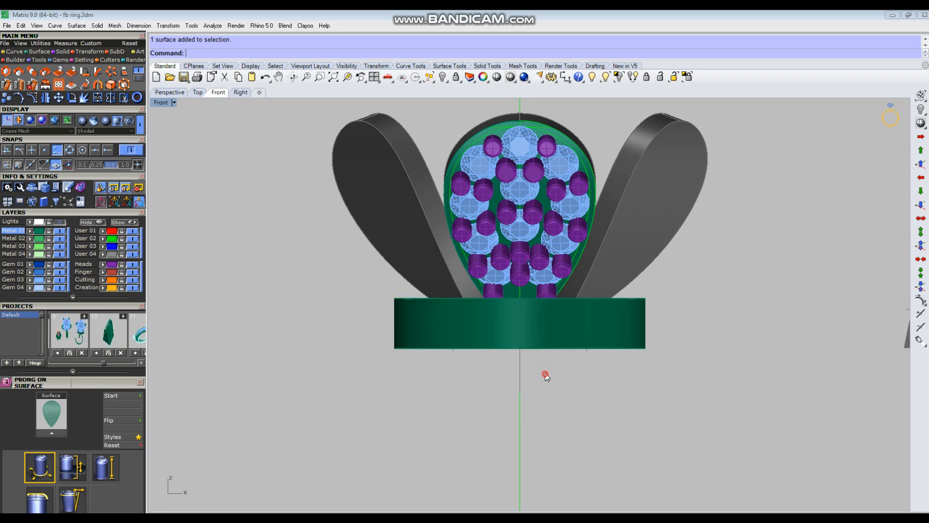
click(588, 334)
text(p)
key(Return)
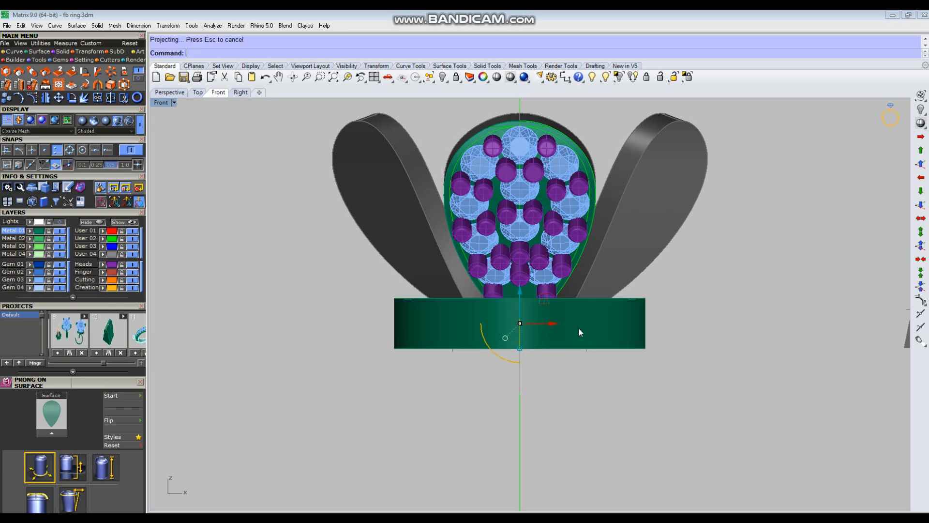
With the Mid snap on, place a 1 mm gem on the base band at the midpoint of the projected centre line.
middle_click(478, 406)
click(520, 360)
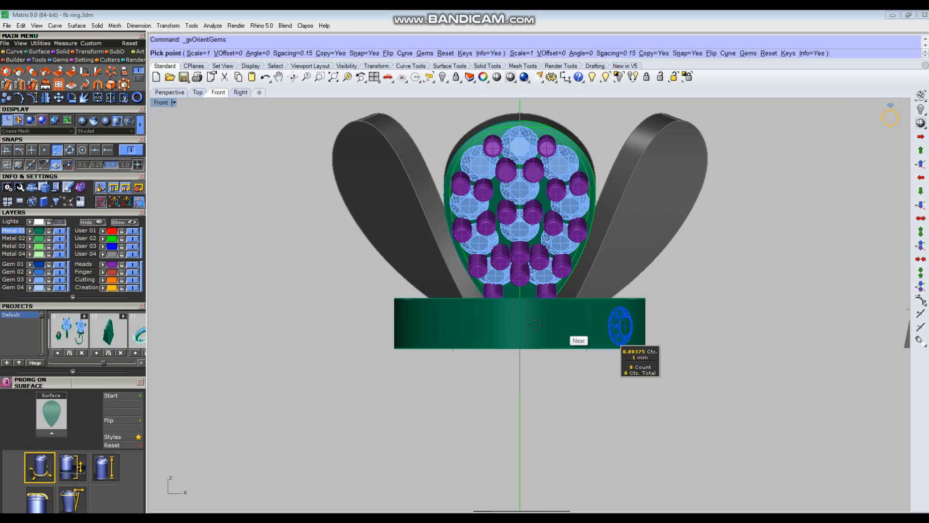
click(517, 323)
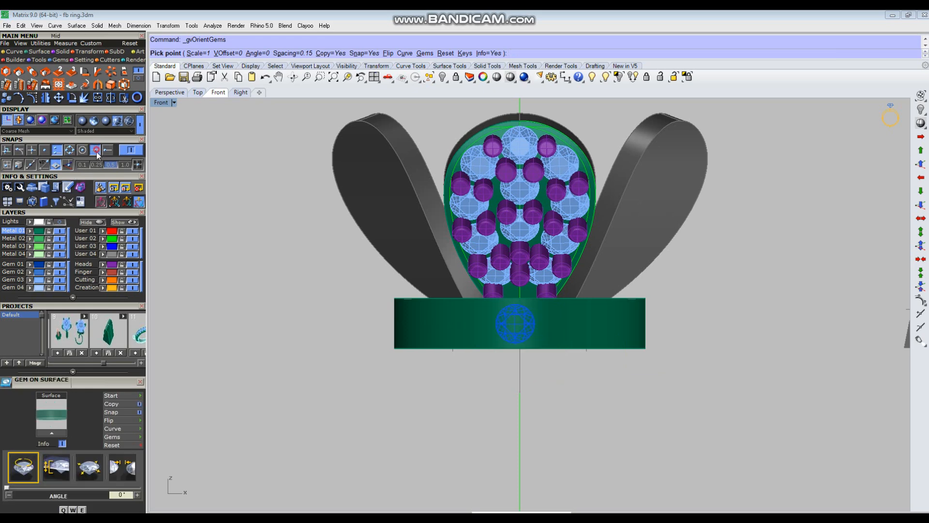
scroll(521, 315, up, 6)
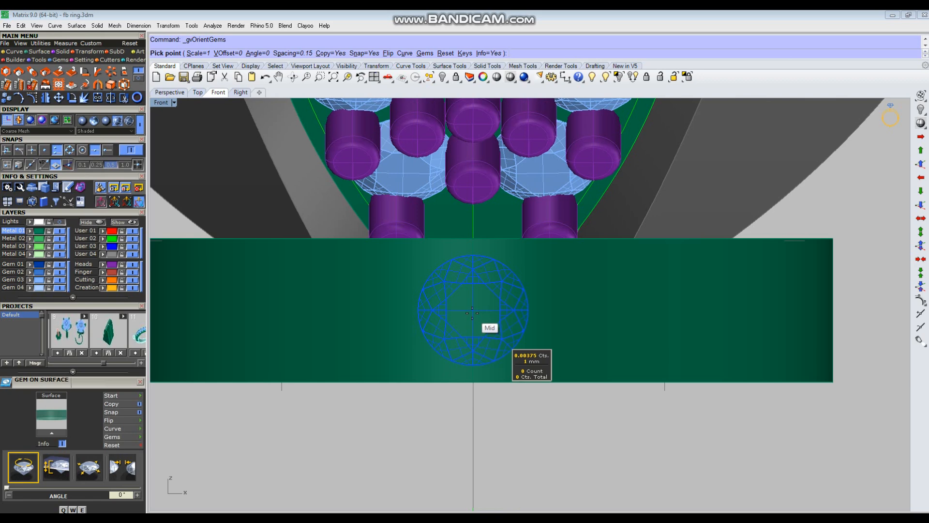
click(472, 313)
scroll(507, 349, down, 2)
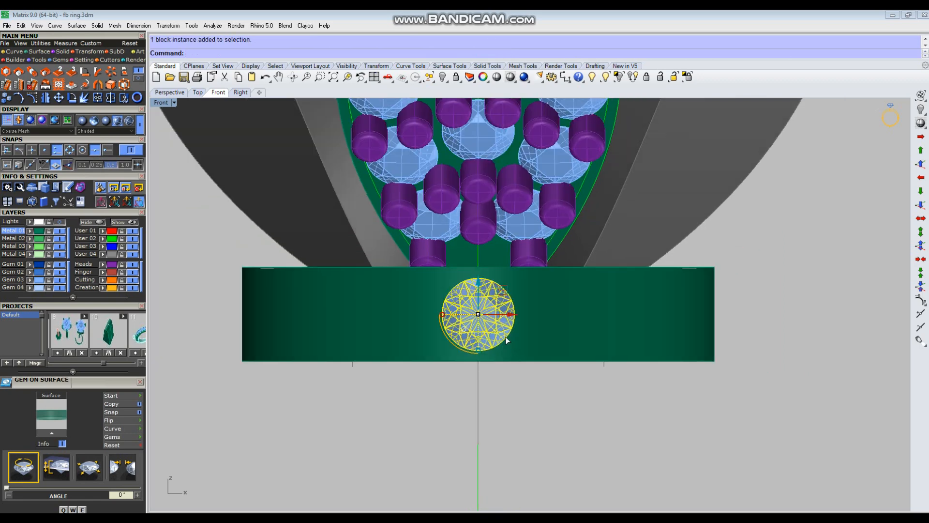
In the wireframe top view, polar-array the band gem around the origin 0 with 12 items over 360 degrees.
key(ctrl+F1)
scroll(560, 307, down, 4)
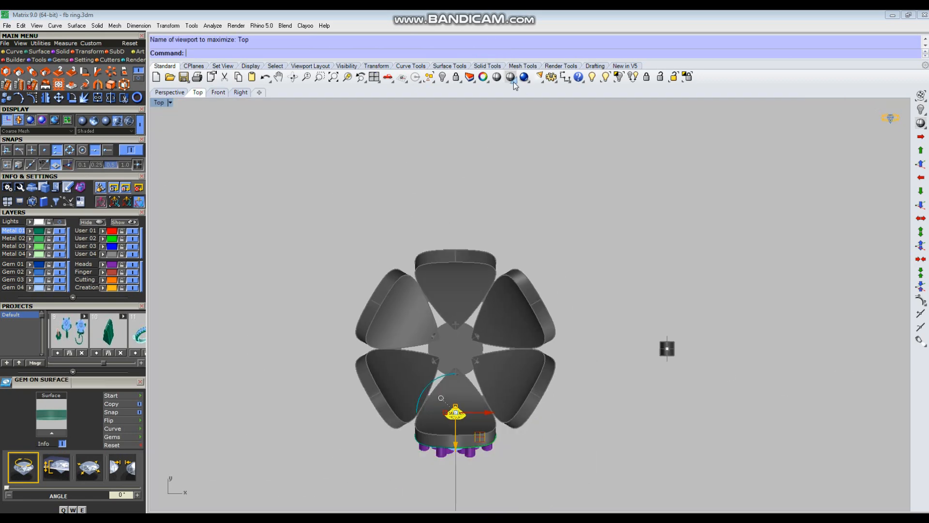
click(511, 77)
right_drag(508, 367, 535, 347)
text(A)
key(Return)
text(0)
key(Return)
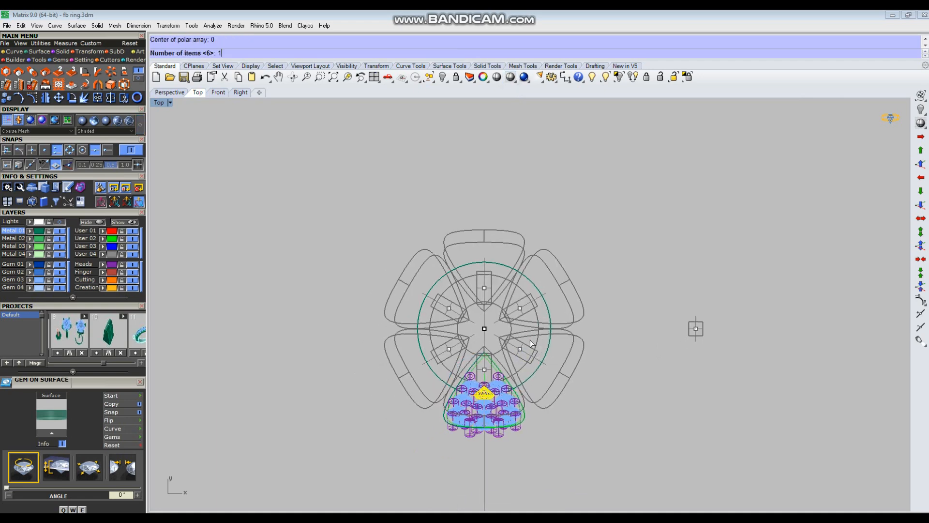
text(12)
key(Return)
key(Return)
scroll(527, 339, up, 3)
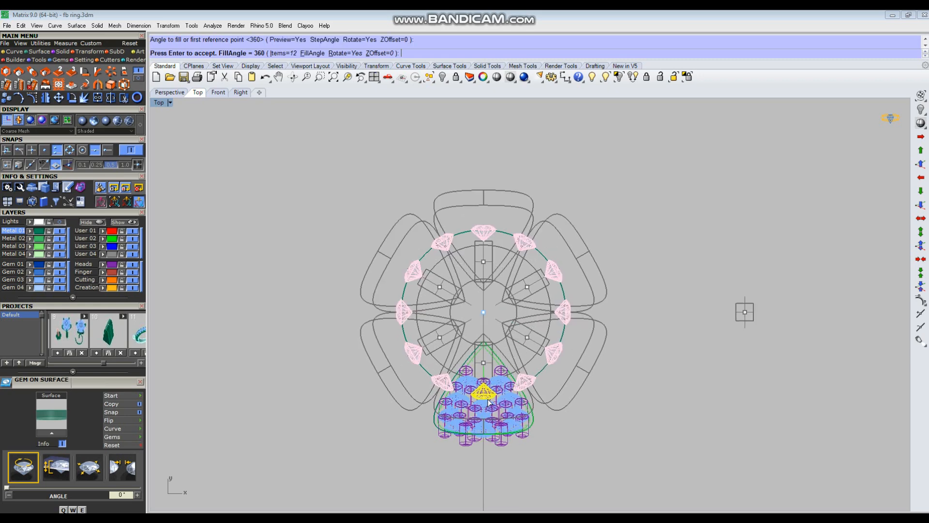
Try 15 and 17 items in the polar array, settle on 18 and accept it.
click(281, 54)
text(15)
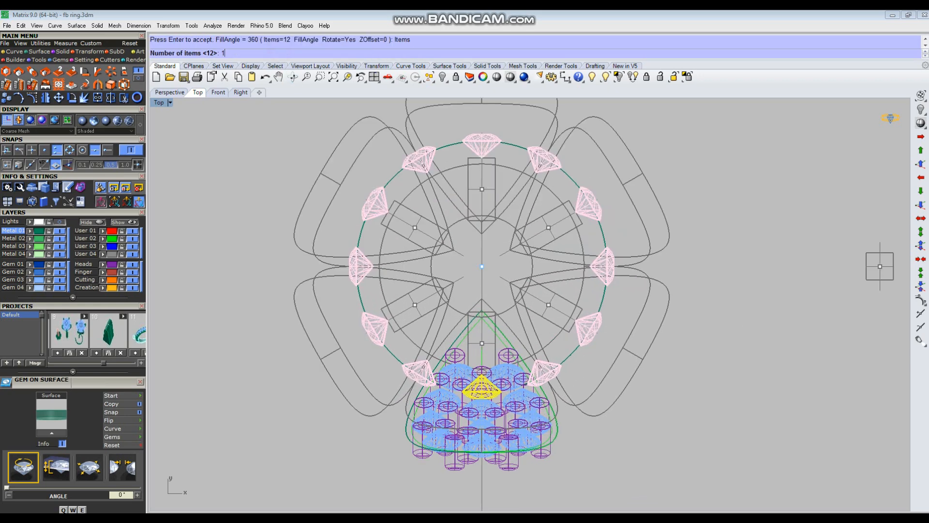
key(Return)
click(284, 53)
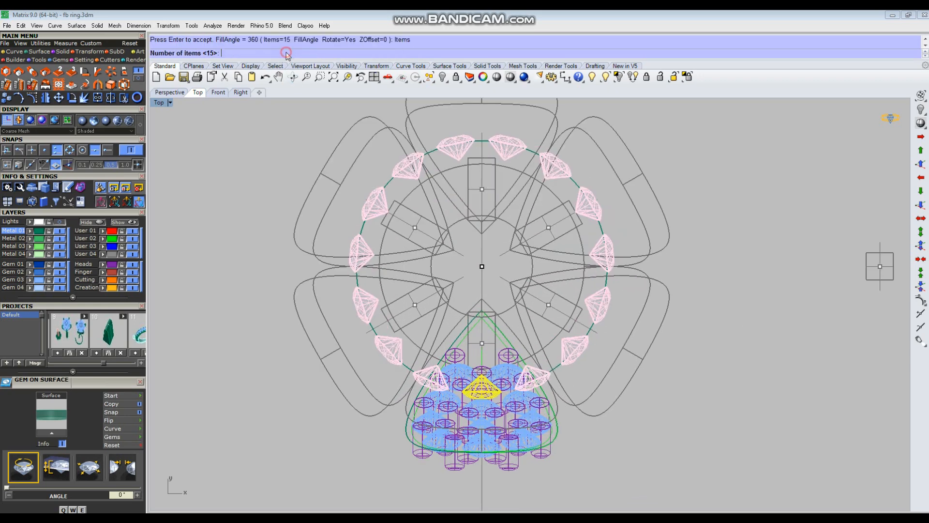
text(17)
key(Return)
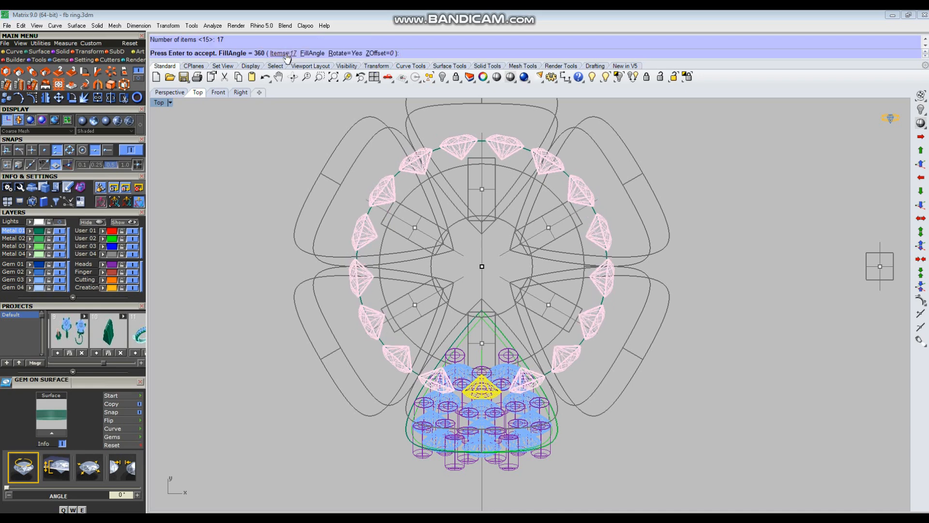
click(286, 54)
text(18)
key(Return)
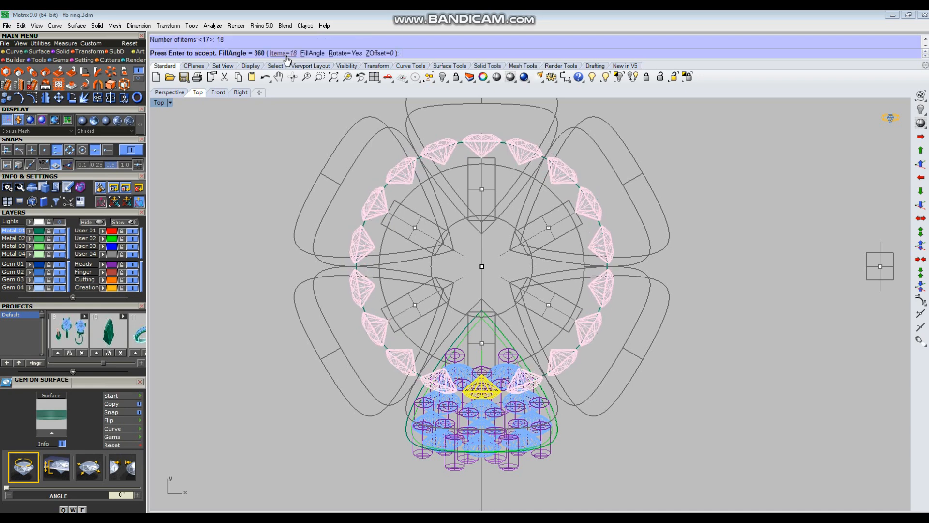
key(Return)
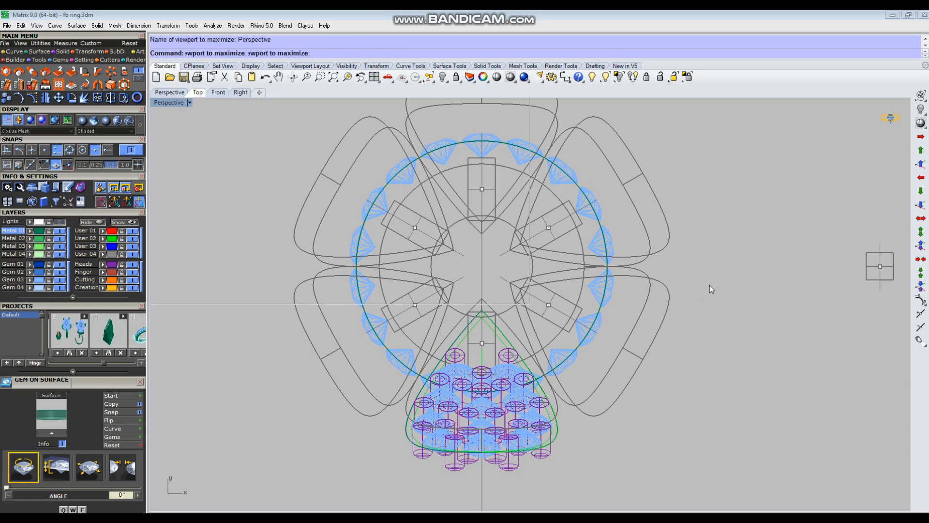
In the perspective view, group all the gems arrayed around the base band.
mouse_move(656, 328)
right_down()
mouse_move(617, 332)
mouse_move(629, 336)
mouse_move(452, 423)
mouse_move(535, 402)
mouse_move(507, 419)
right_up()
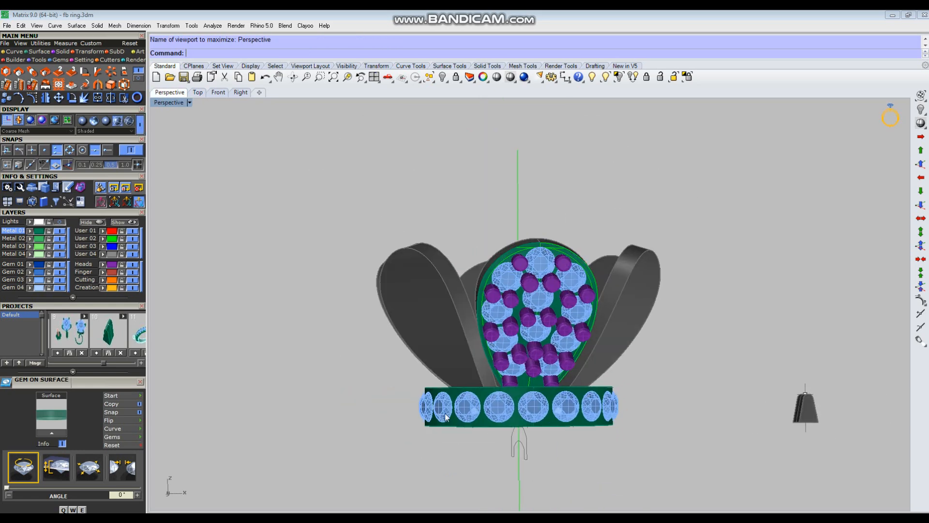
drag(341, 394, 652, 431)
right_drag(651, 431, 536, 423)
click(620, 443)
key(ctrl+g)
Start adding prongs to the band's gem group with the Prong Adder.
scroll(538, 423, up, 4)
click(562, 403)
scroll(515, 350, down, 3)
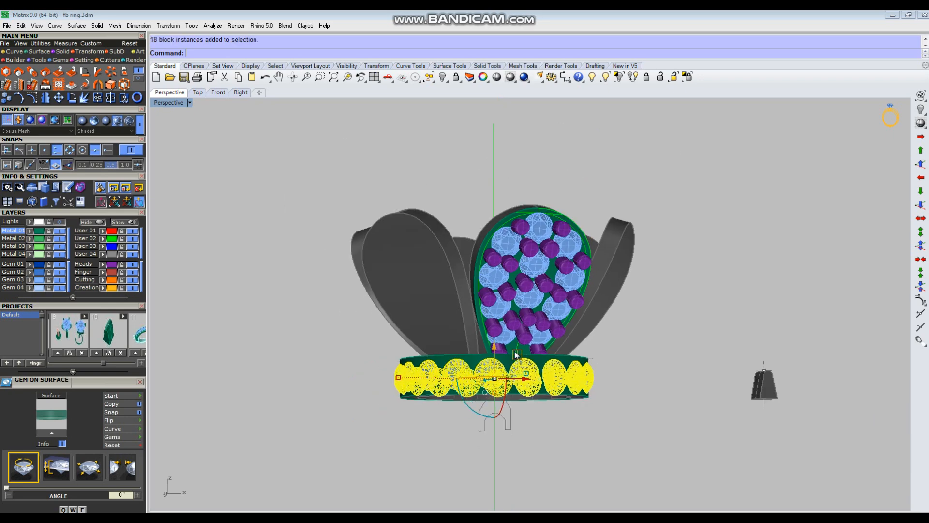
key(F6)
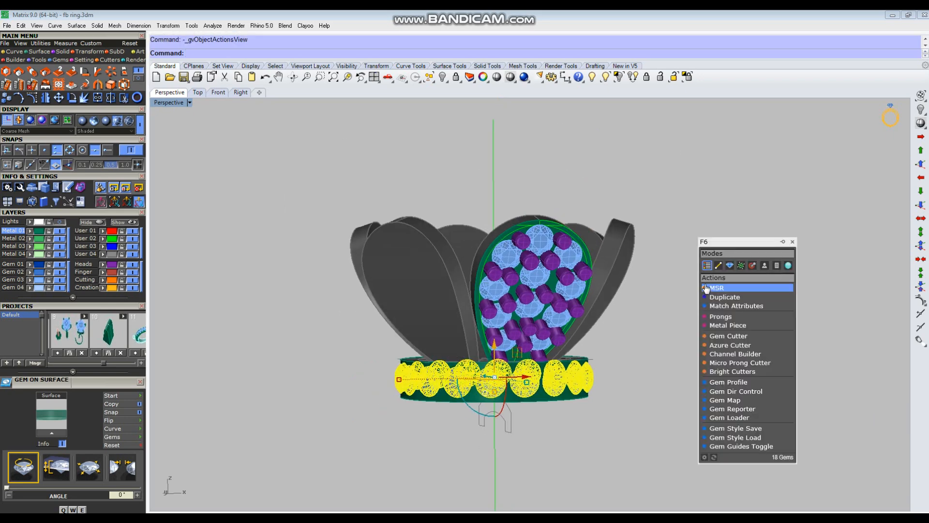
click(739, 317)
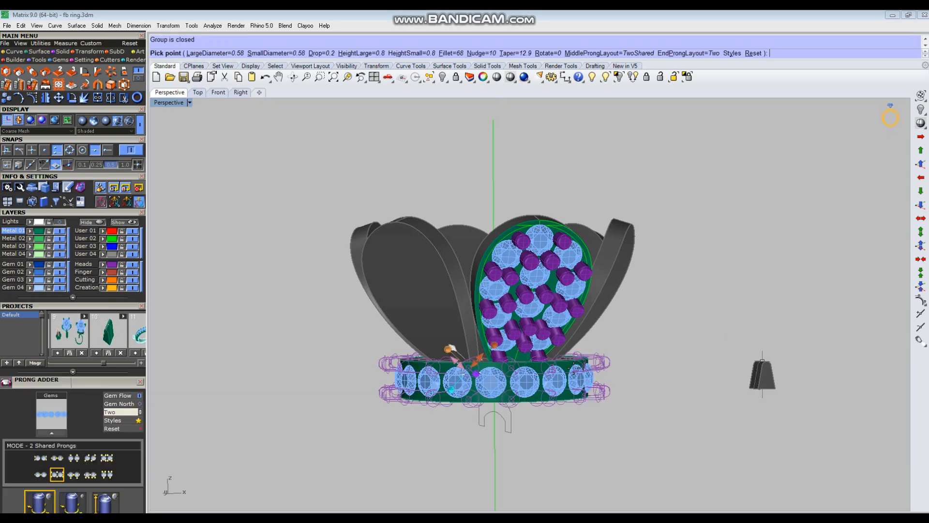
Set the band's large and small prong diameters to 0.5 mm and both prong heights to 0.55 mm.
scroll(97, 386, down, 5)
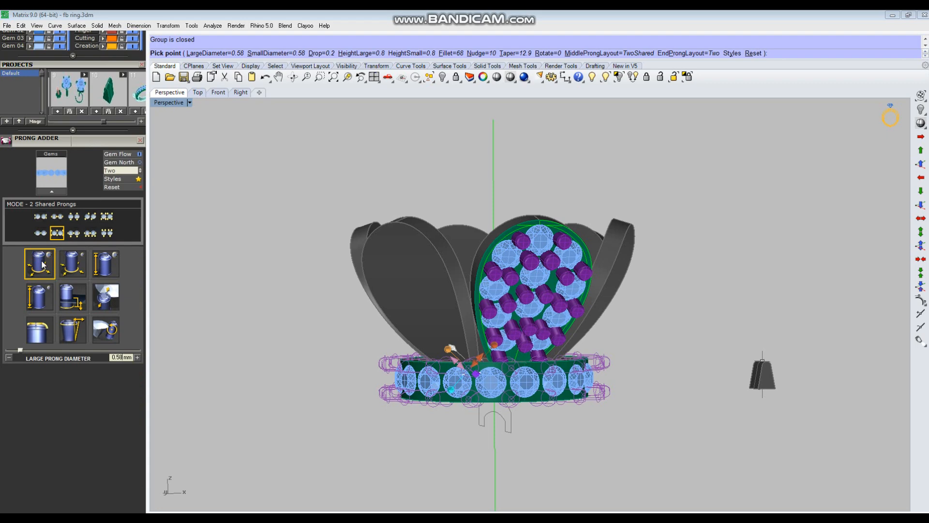
click(76, 265)
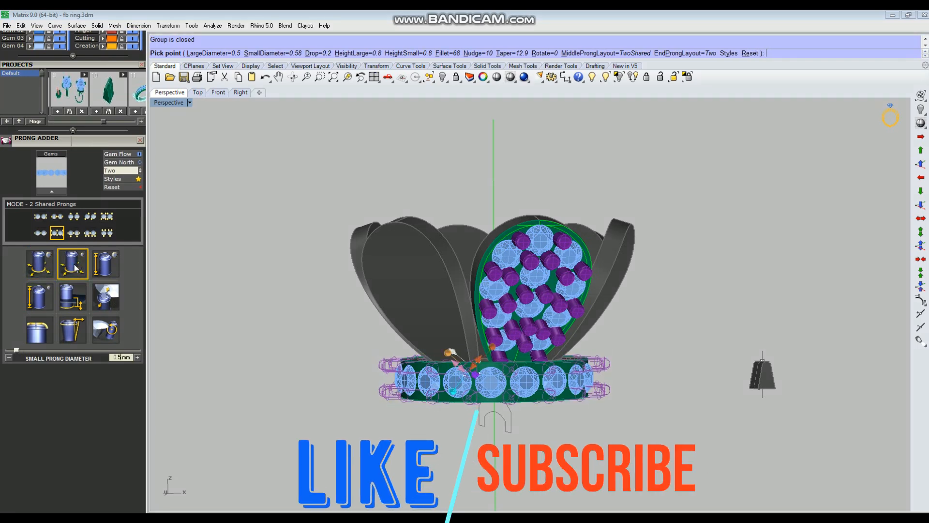
click(104, 265)
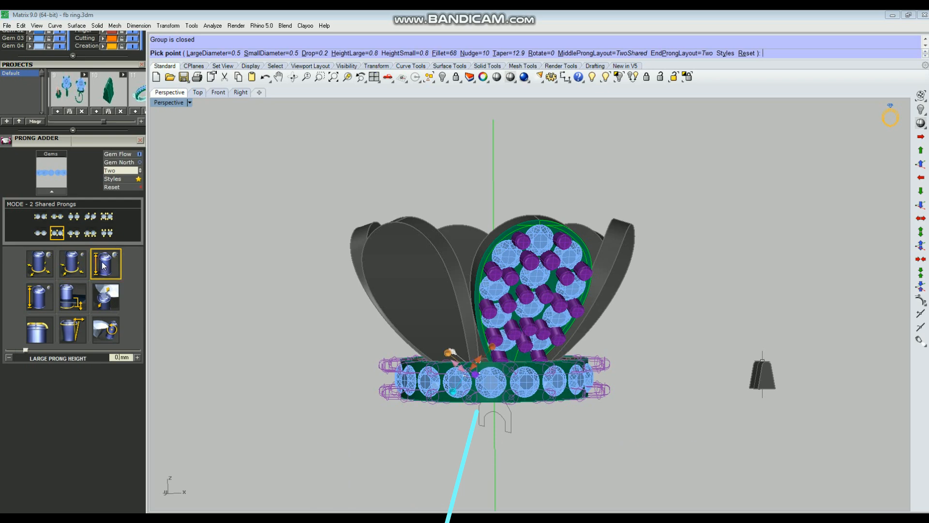
click(47, 298)
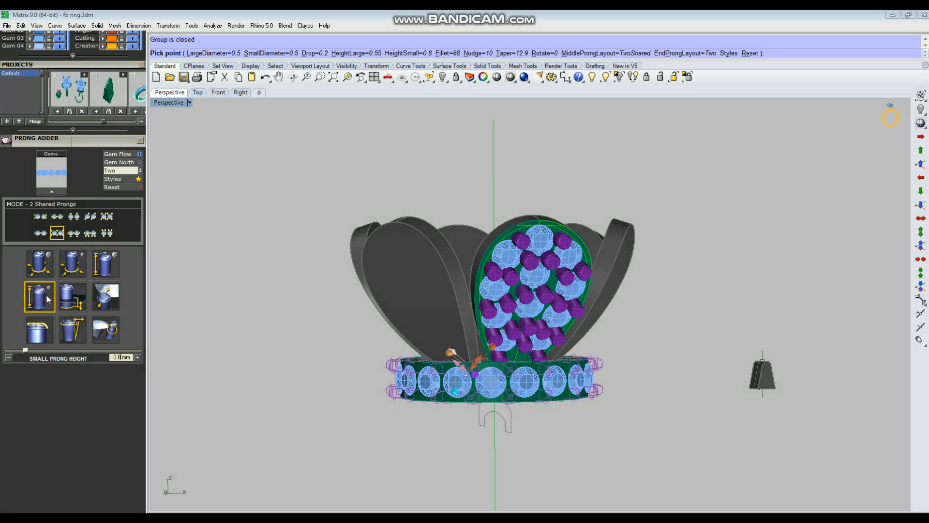
Set the prong drop to 0.3 mm, nudge to 30%, fillet to 30% and taper to 0%, and create the band's prongs.
click(72, 294)
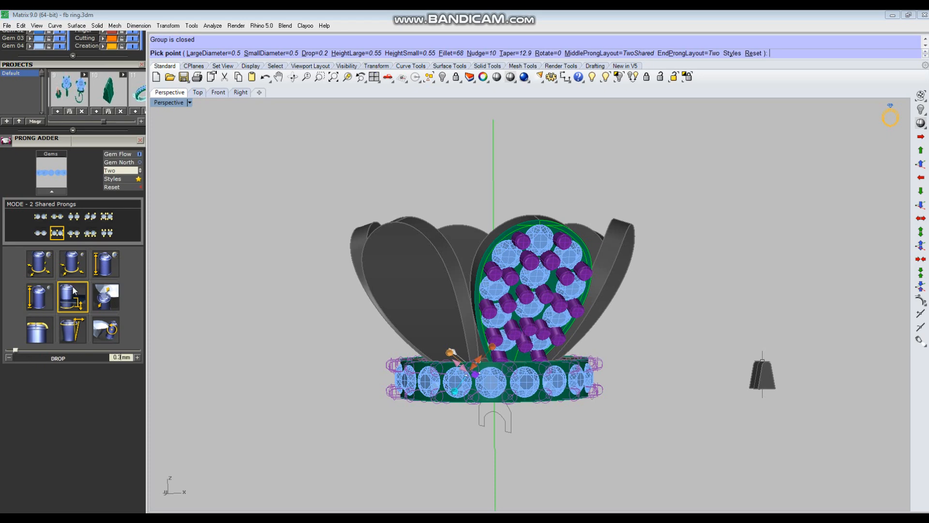
click(106, 296)
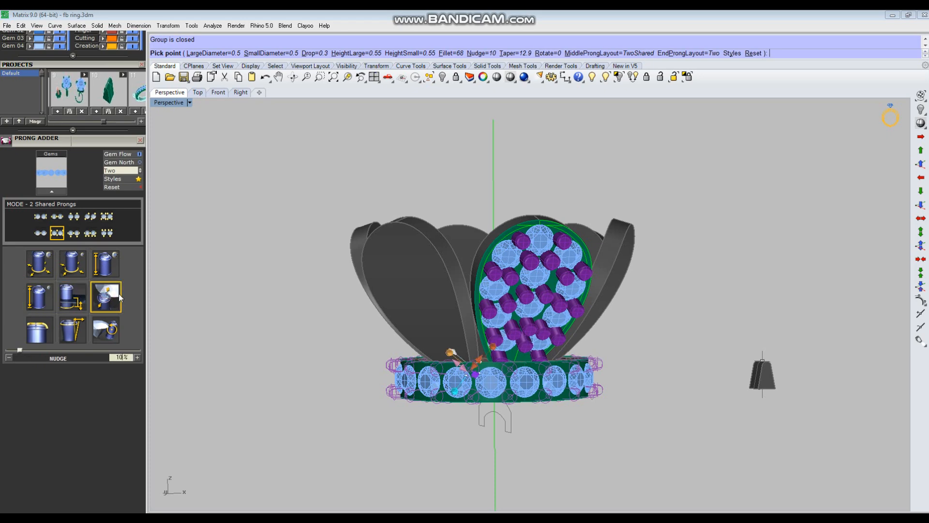
text(30)
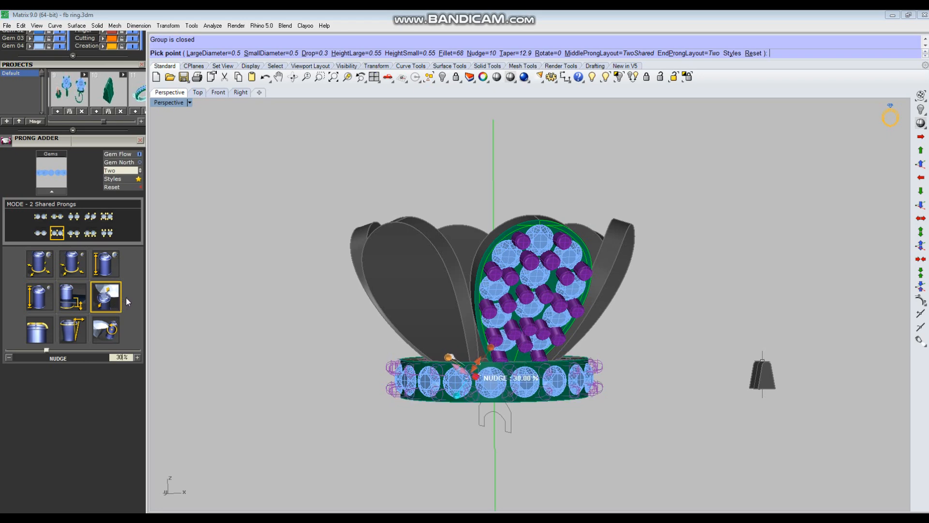
click(39, 326)
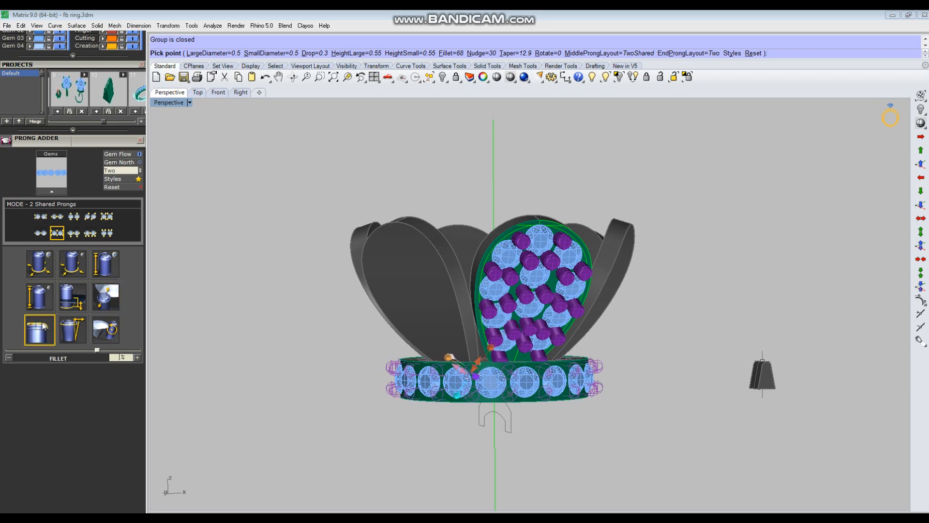
key(Return)
click(72, 329)
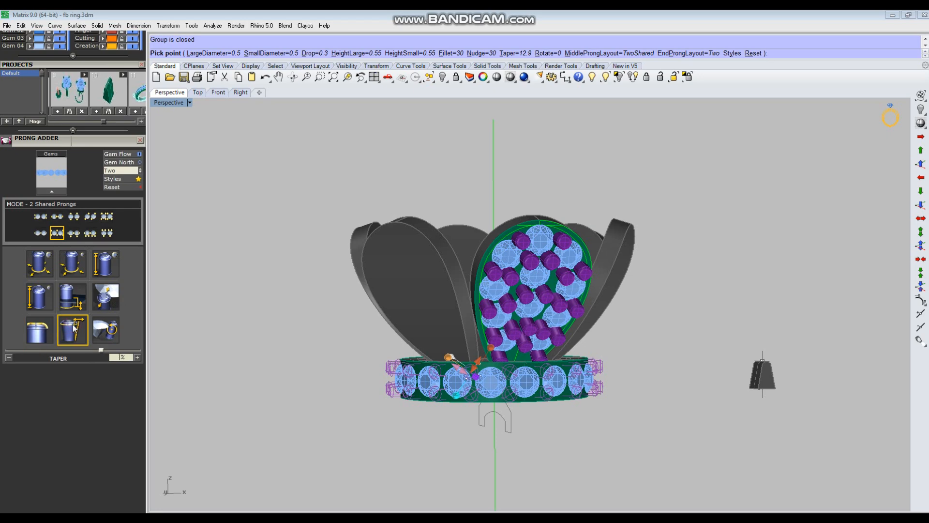
key(Return)
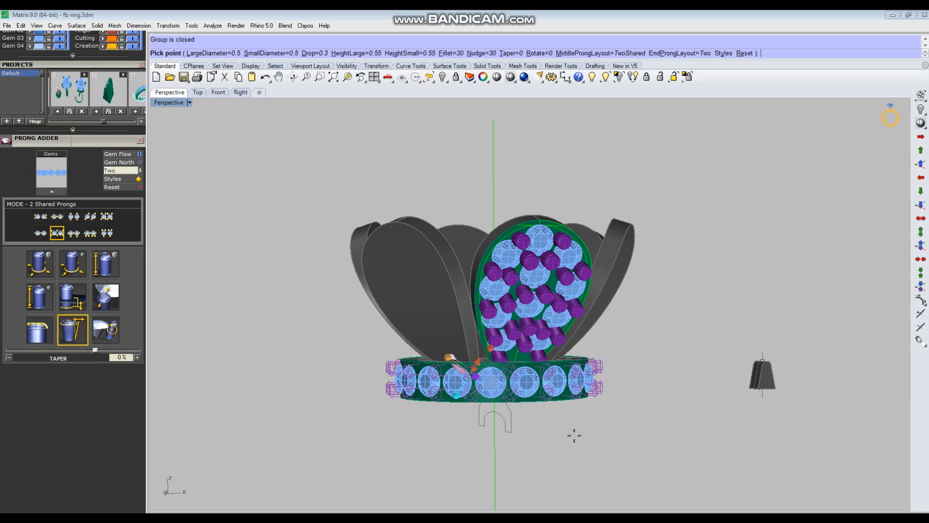
key(Return)
Delete the construction curves and the green helper surface behind the front petal's gems.
right_drag(642, 390, 599, 407)
scroll(431, 204, up, 3)
click(485, 250)
text(sc)
key(Delete)
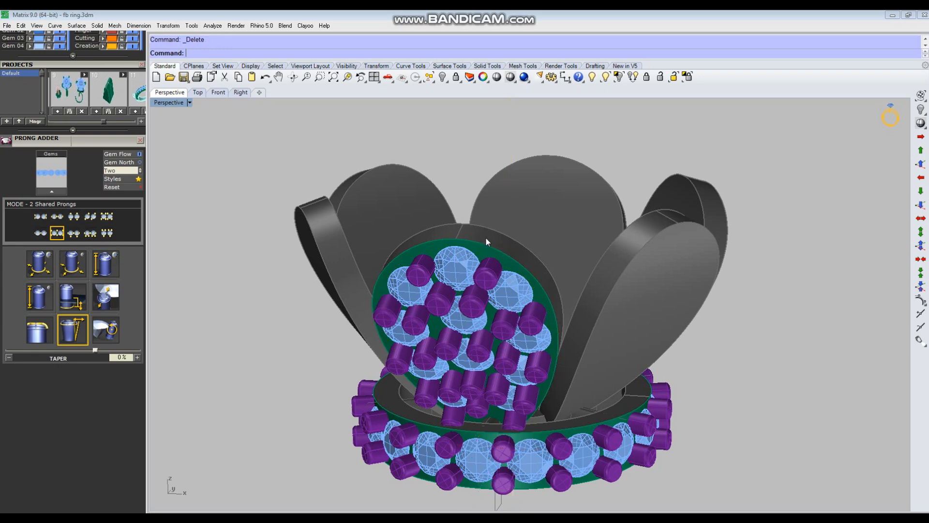
click(485, 245)
key(Delete)
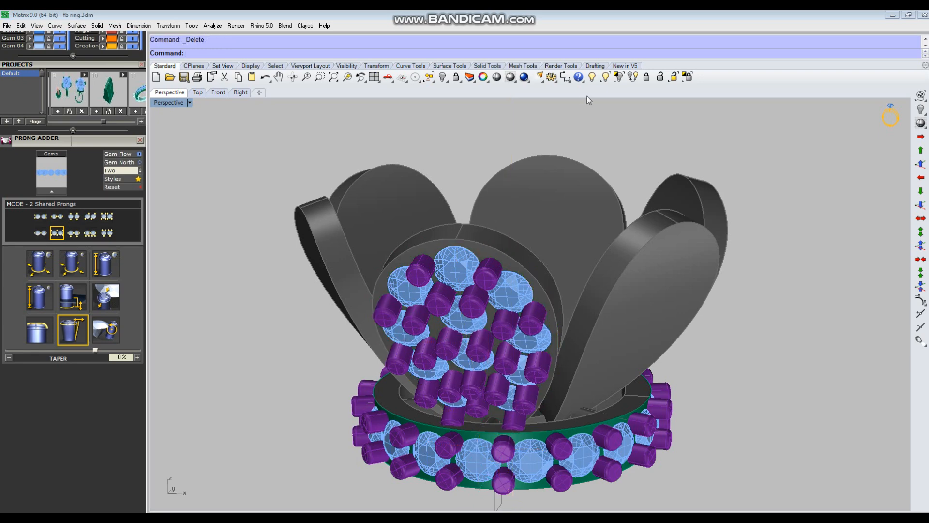
Unlock all locked objects in the ring model.
click(661, 77)
right_drag(562, 270, 628, 143)
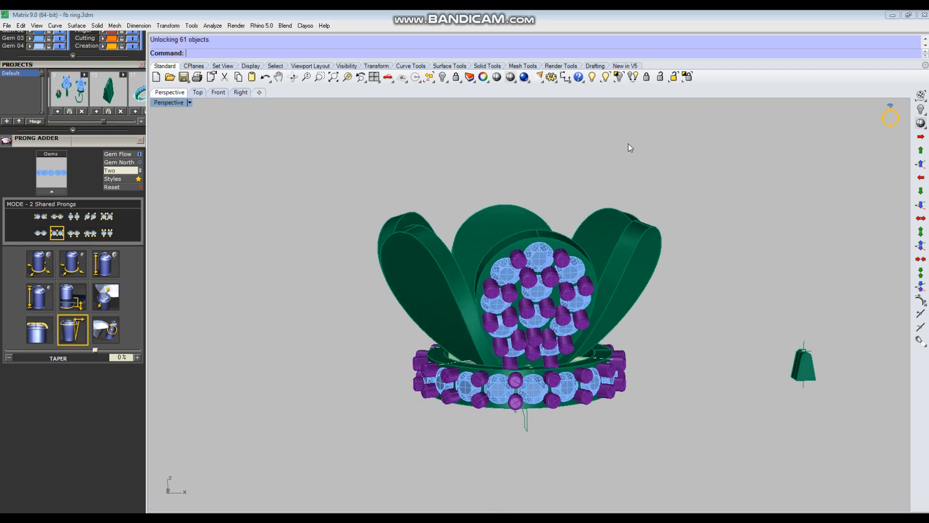
Unhide the ring shank, the centre diamond and the diamond's prong head with its stem.
right_click(606, 77)
drag(609, 420, 581, 444)
right_click(606, 272)
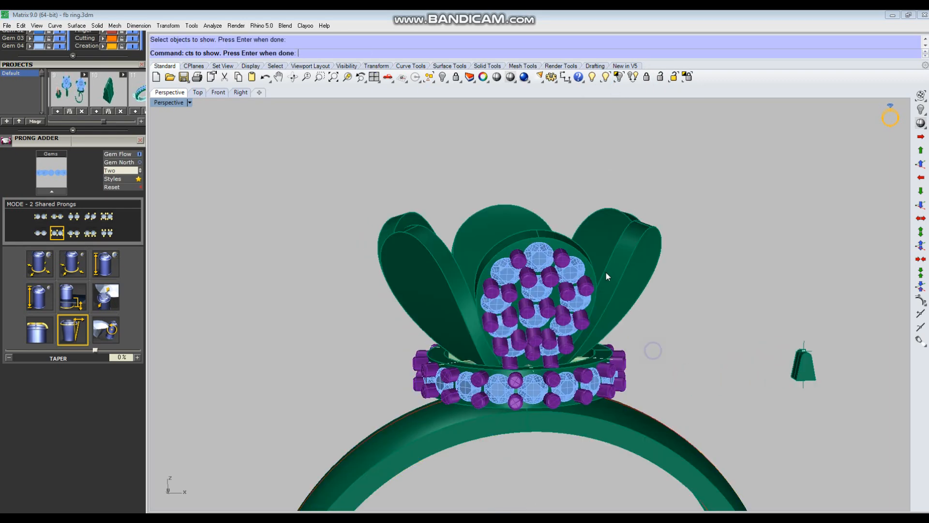
scroll(606, 272, down, 4)
right_drag(668, 348, 615, 367)
key(ctrl+F2)
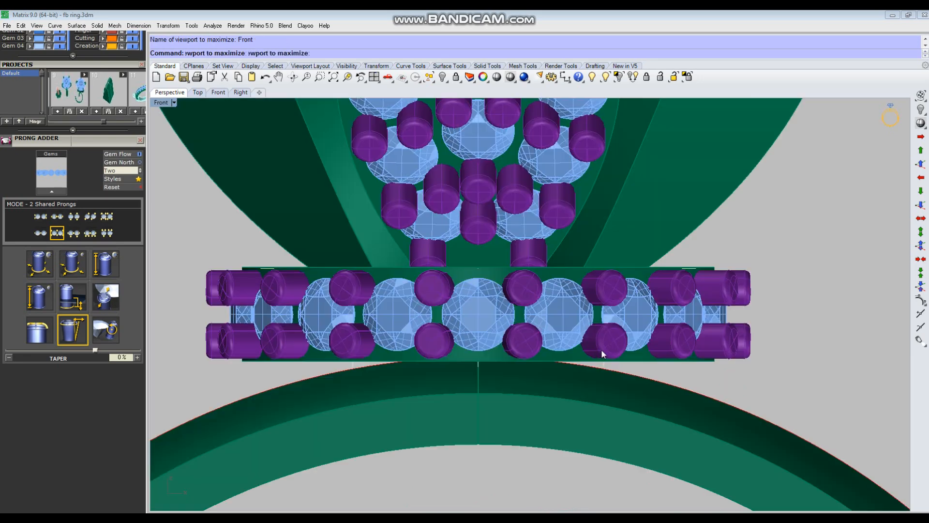
scroll(577, 322, down, 3)
scroll(567, 318, down, 2)
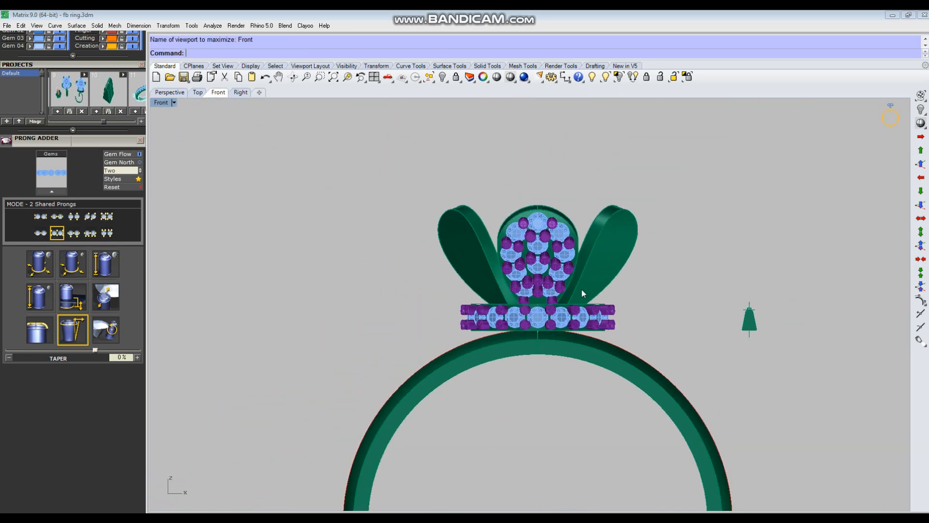
click(607, 80)
drag(680, 185, 519, 280)
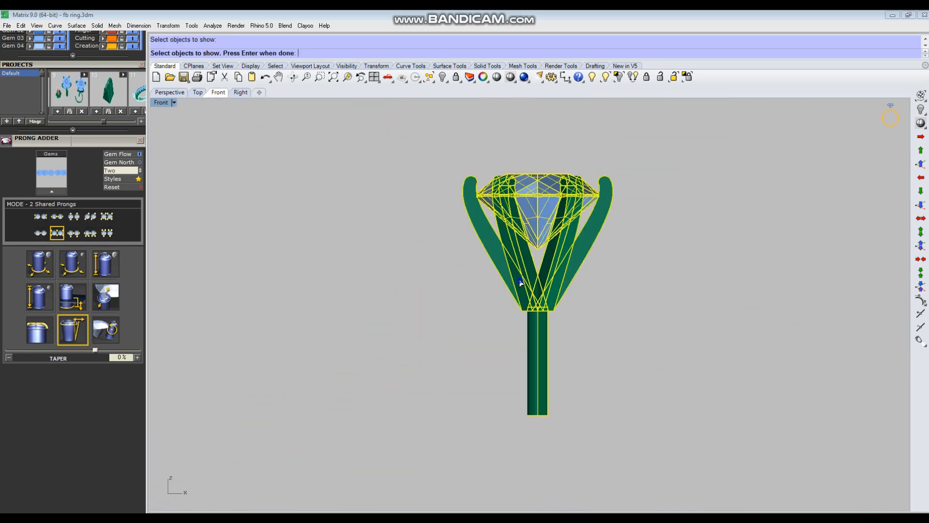
right_click(540, 305)
Move the whole flower head straight down until the base band sinks slightly into the top of the shank.
right_drag(564, 308, 575, 302)
drag(674, 121, 468, 316)
scroll(542, 336, up, 2)
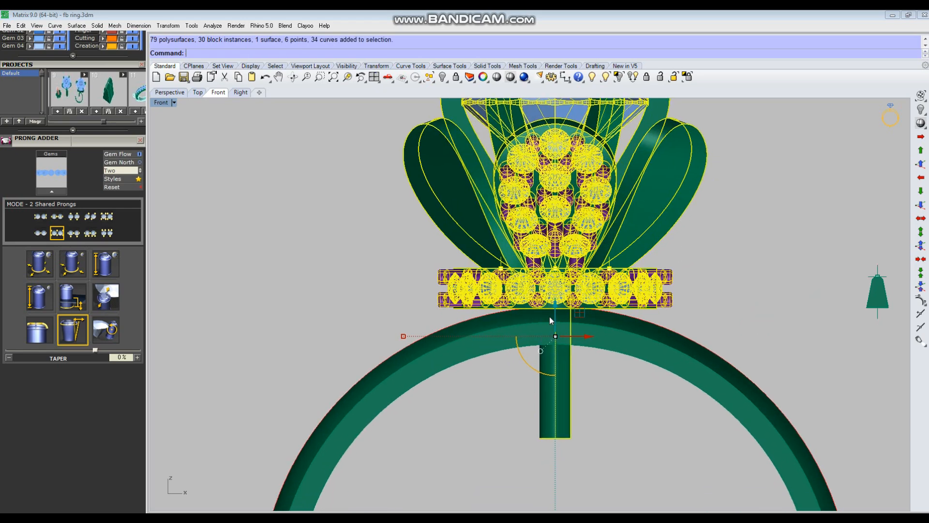
scroll(557, 307, up, 2)
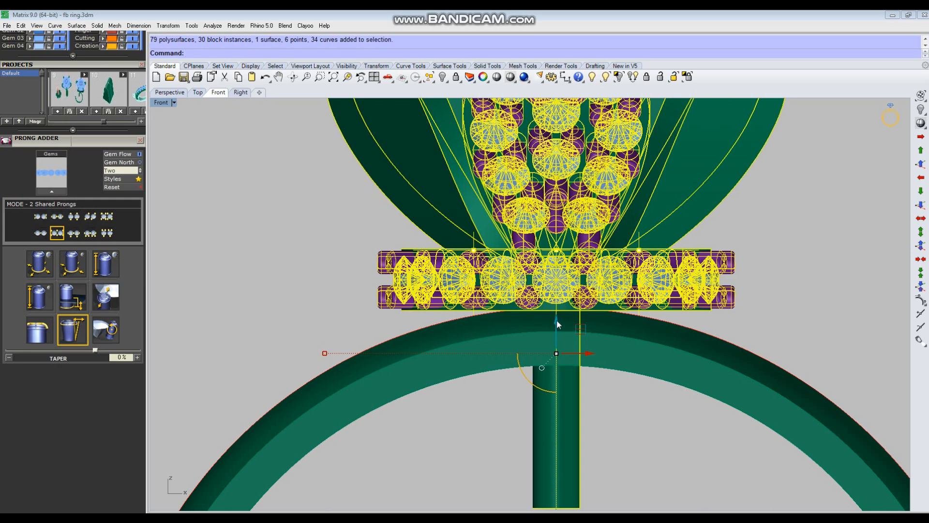
drag(556, 319, 558, 337)
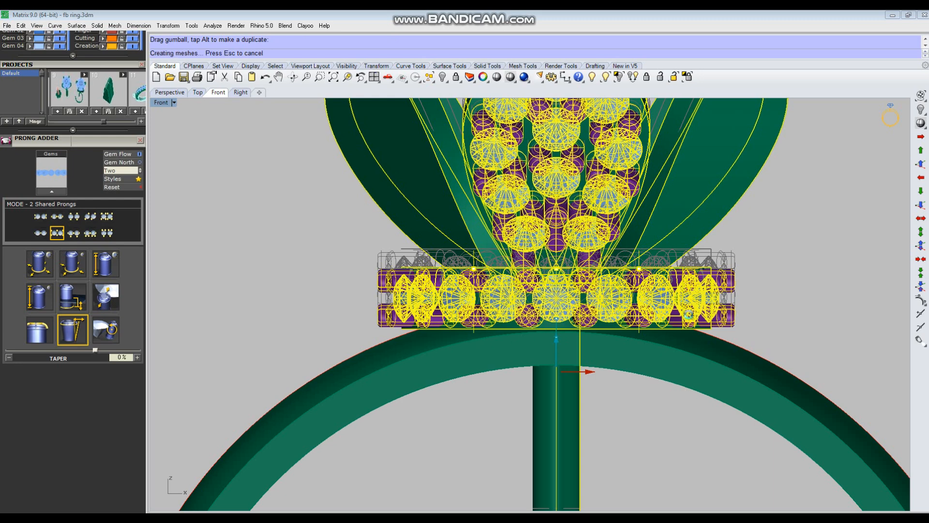
scroll(642, 324, down, 2)
click(781, 268)
scroll(508, 348, down, 13)
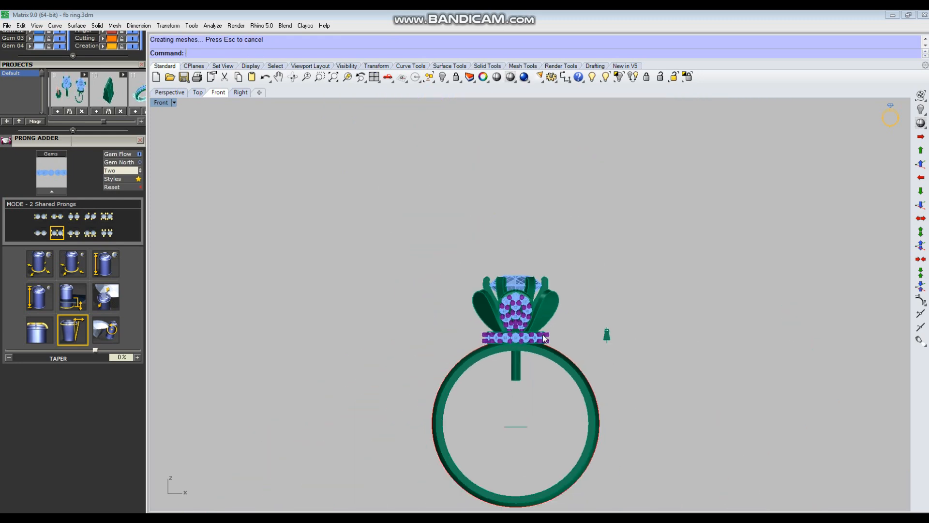
Draw a rectangular plane across the flower head and lower it to the level of the base band.
key(ctrl+F4)
right_drag(291, 262, 262, 261)
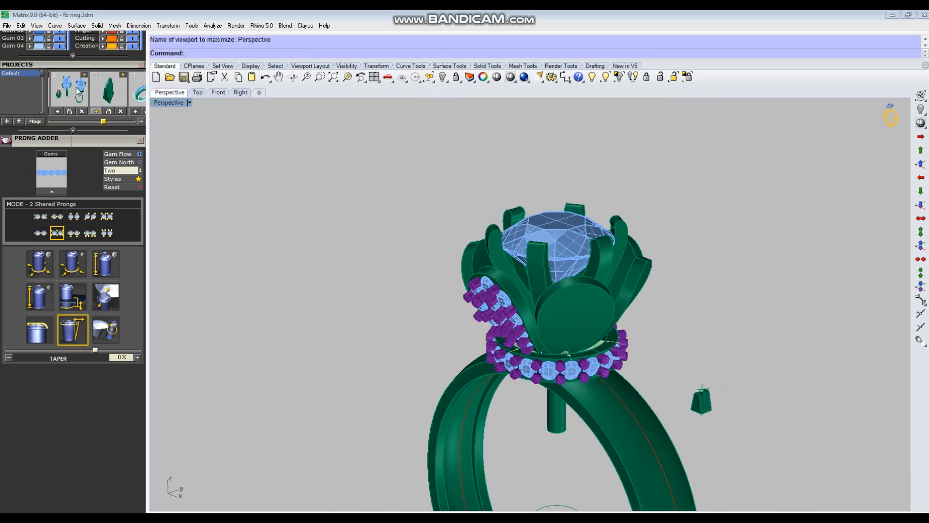
scroll(87, 68, up, 5)
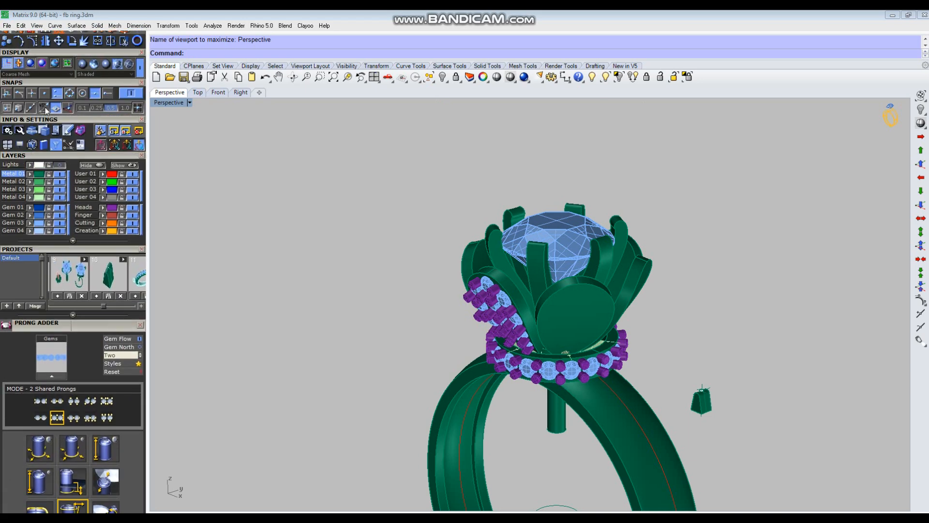
scroll(53, 53, up, 4)
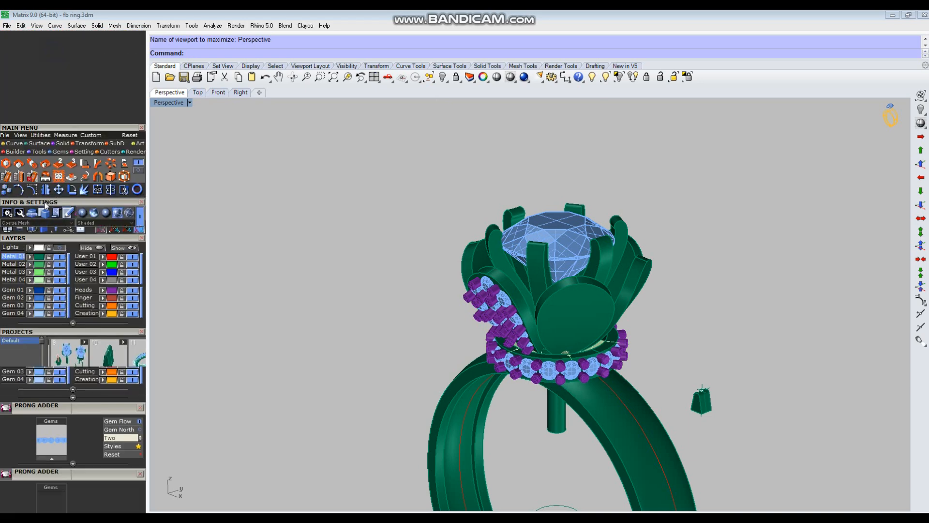
click(39, 145)
click(58, 166)
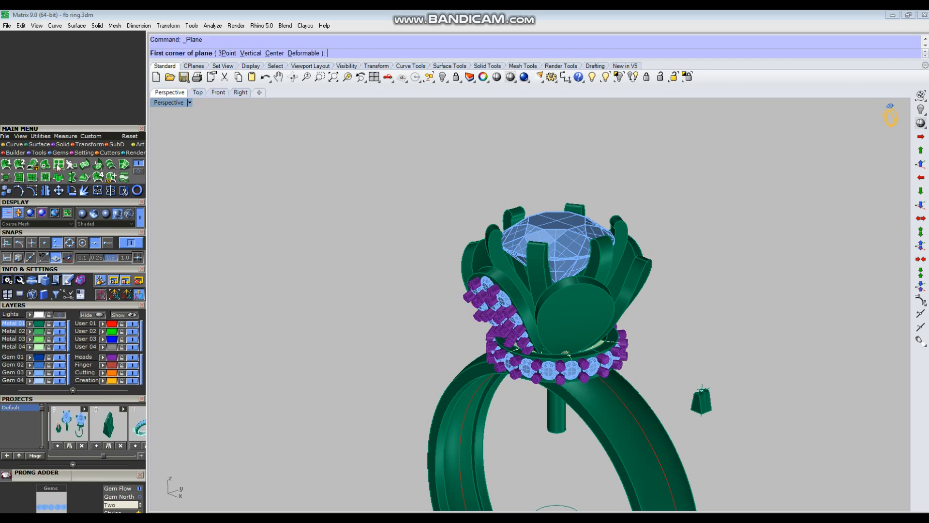
scroll(583, 420, up, 8)
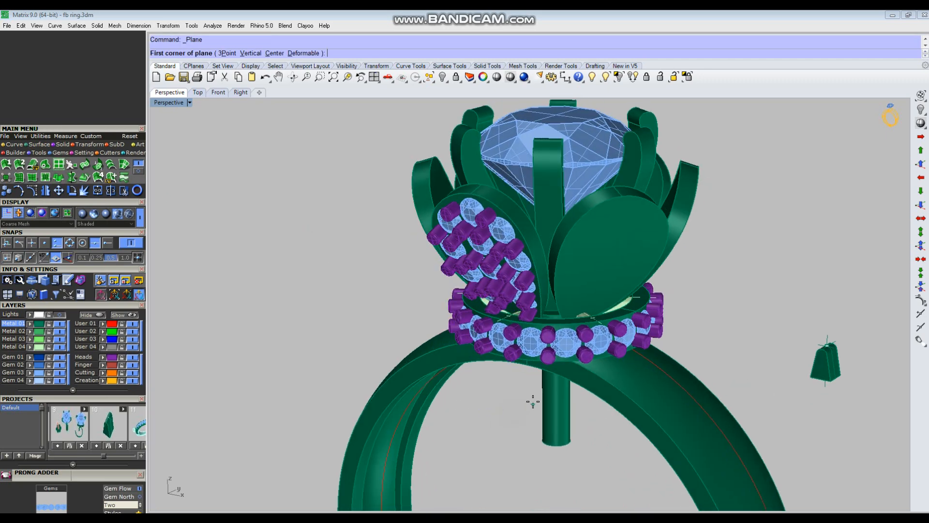
click(537, 328)
scroll(537, 328, down, 10)
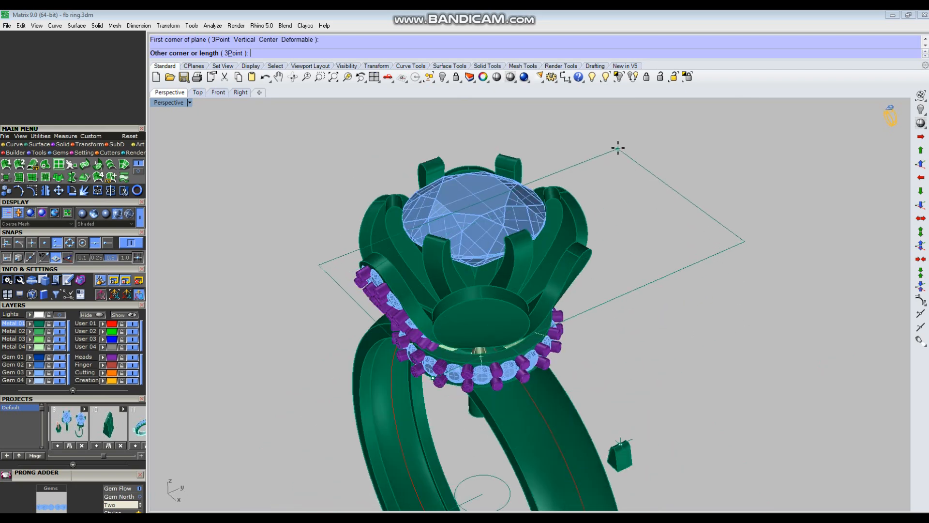
click(618, 149)
drag(630, 206, 639, 275)
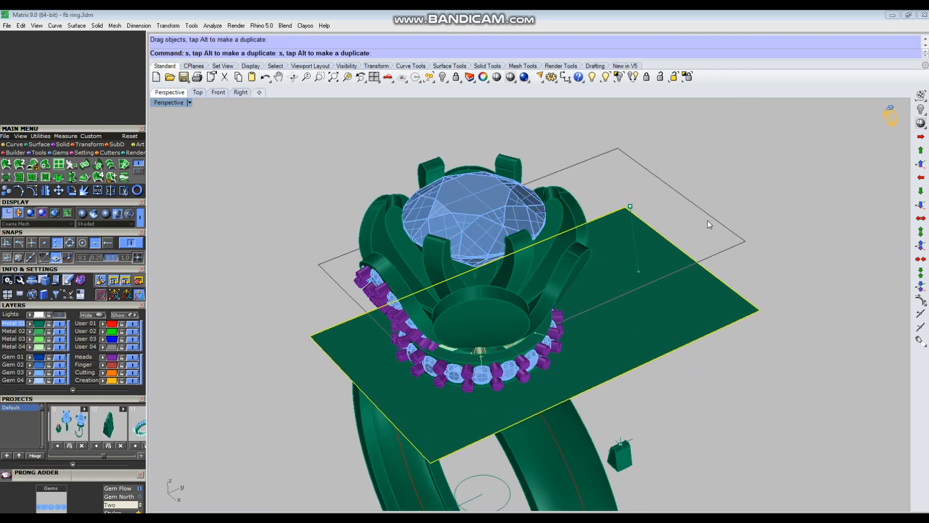
click(768, 226)
Try a Boolean difference on the shank with the cutting plane, and undo it.
right_drag(583, 326, 622, 303)
scroll(520, 285, down, 4)
right_drag(498, 393, 510, 357)
scroll(510, 357, up, 4)
right_drag(560, 382, 564, 349)
click(596, 335)
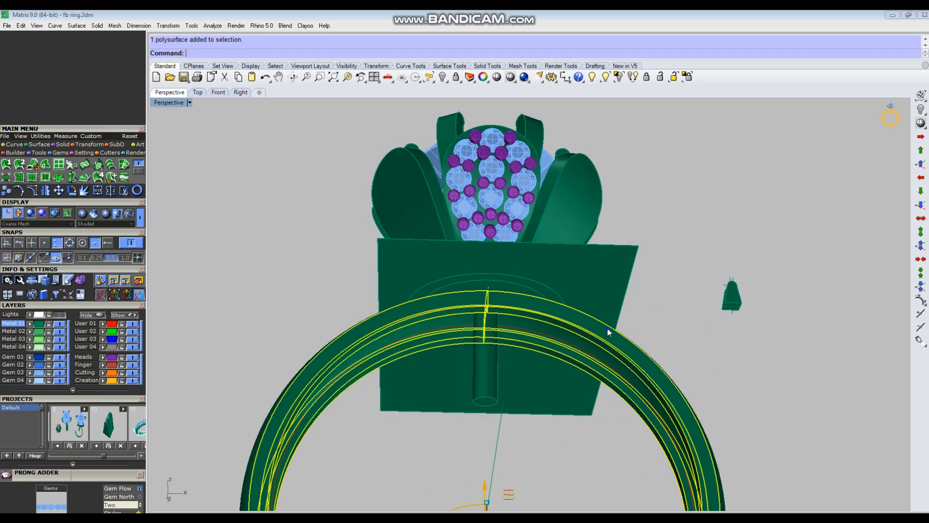
right_drag(608, 328, 582, 359)
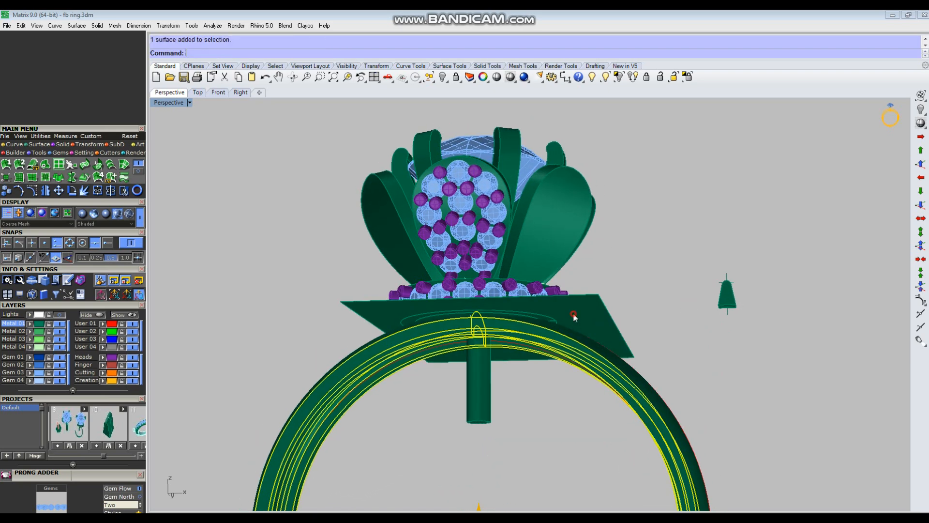
click(573, 313)
click(591, 362)
right_click(590, 359)
click(585, 323)
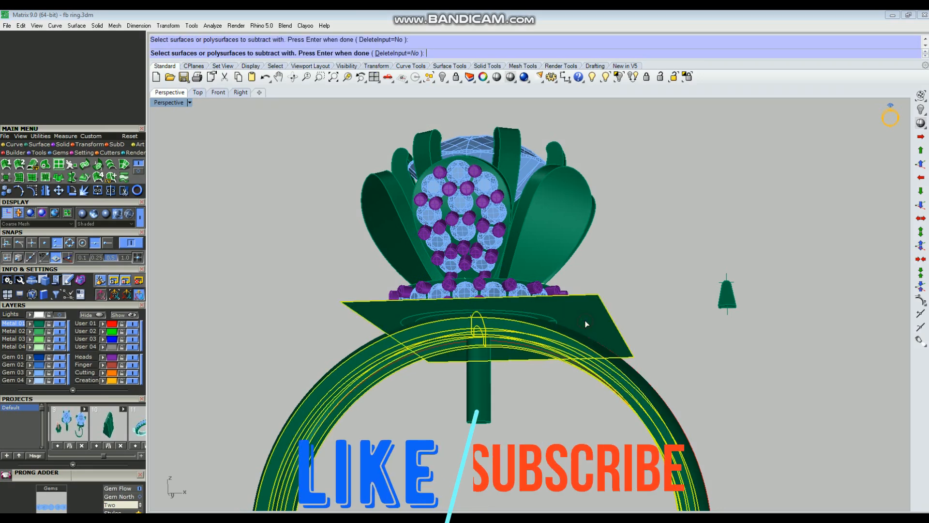
right_click(586, 324)
key(ctrl+z)
Split the top of the shank with the cutting plane and delete the plane.
right_click(585, 318)
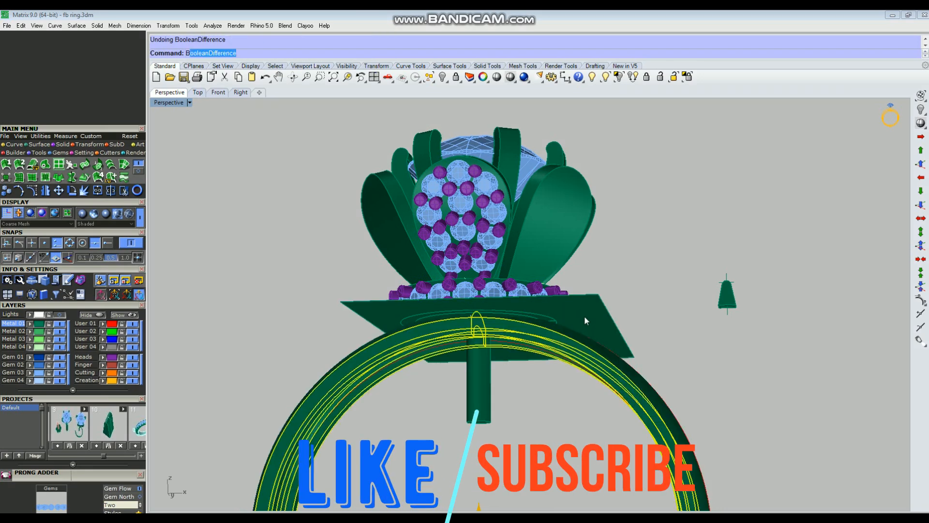
click(584, 316)
right_click(584, 316)
click(584, 317)
key(Delete)
Hide the flower head together with its gems, prongs and base band, leaving the shank on screen.
right_drag(590, 342, 490, 348)
scroll(478, 323, up, 4)
click(479, 321)
right_drag(524, 302, 678, 213)
drag(695, 188, 339, 290)
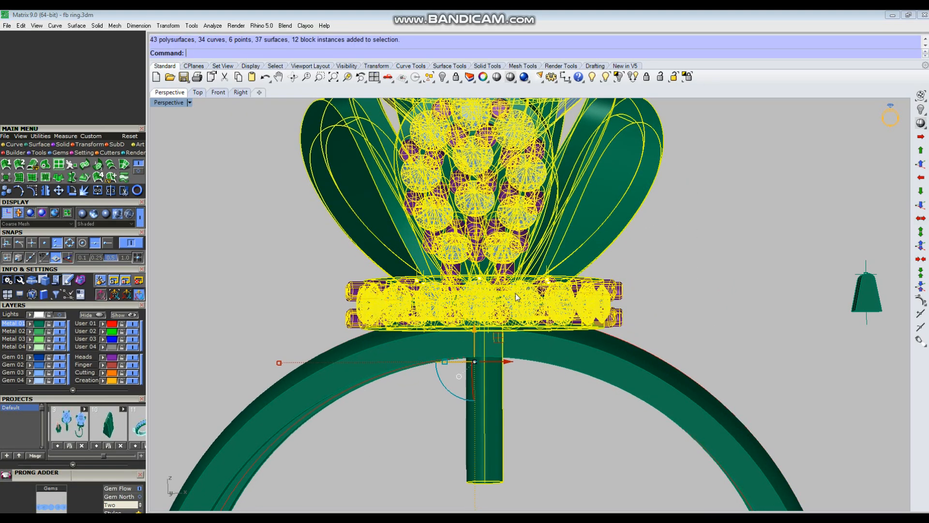
key(Delete)
Delete the cut-off oval cap from the top of the shank.
right_drag(529, 318, 501, 368)
click(502, 364)
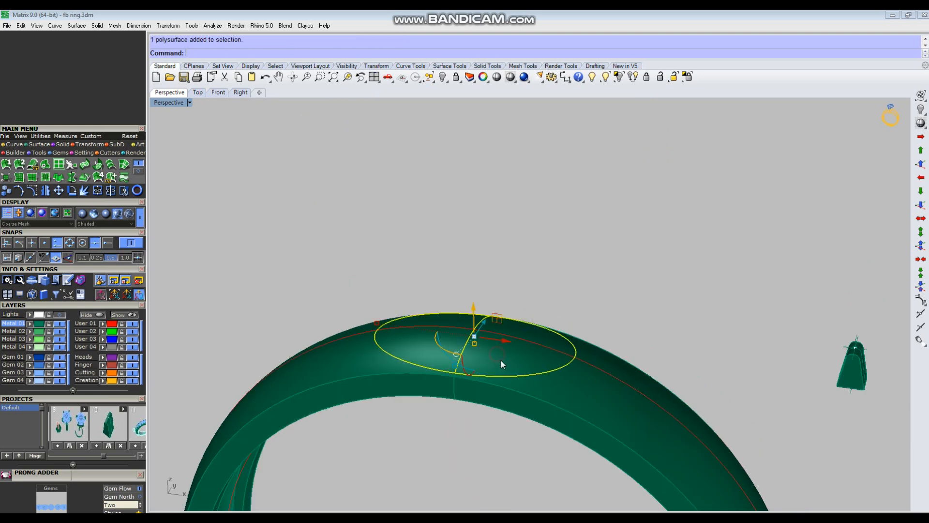
key(Delete)
scroll(544, 311, down, 7)
right_drag(544, 313, 526, 346)
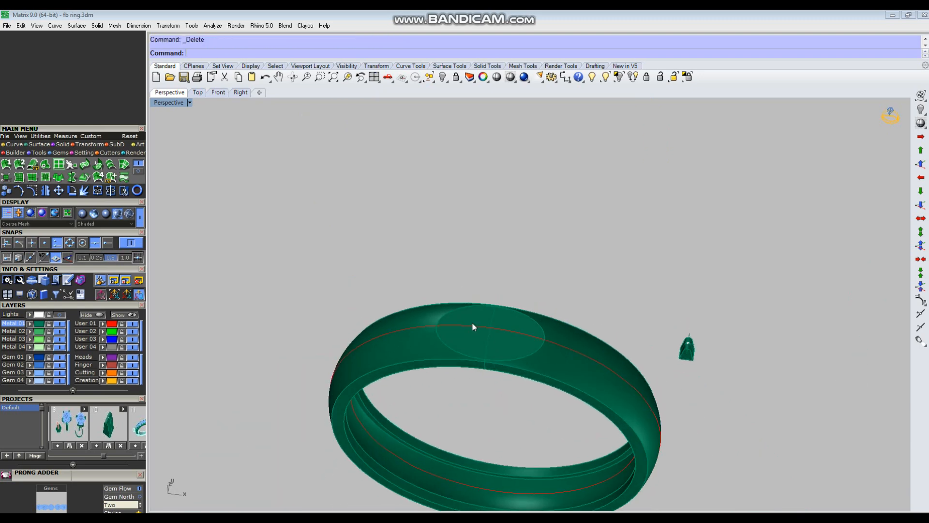
Extract a copy of the shank's flat oval top face and extrude it 0.6 mm down into the shank.
scroll(473, 325, up, 4)
right_drag(493, 295, 520, 350)
right_drag(567, 305, 511, 321)
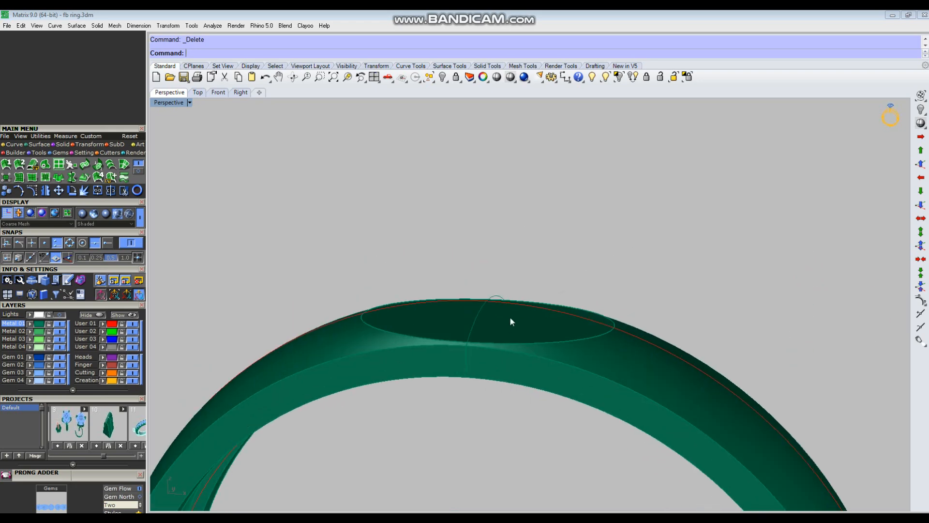
right_drag(542, 403, 657, 317)
right_drag(637, 371, 530, 327)
right_click(593, 333)
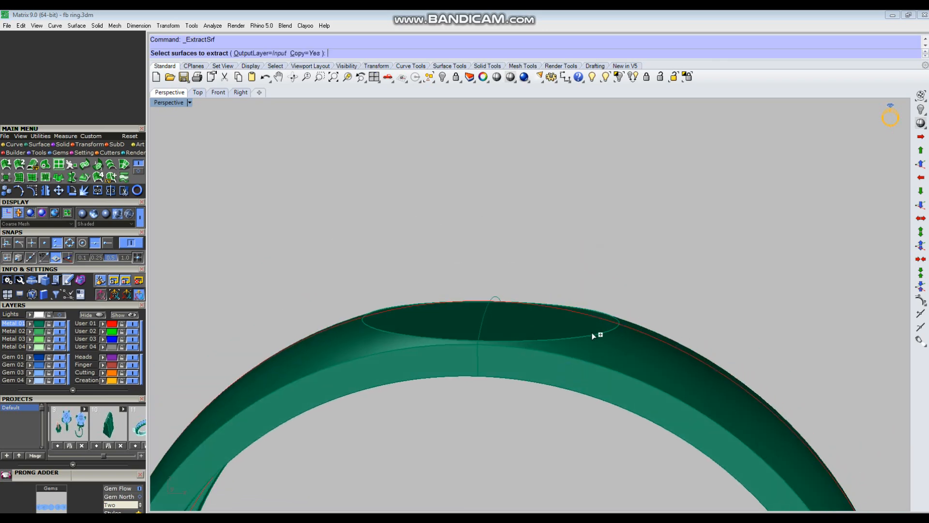
click(527, 319)
right_drag(516, 341, 505, 299)
right_click(487, 300)
right_click(514, 295)
drag(494, 277, 509, 294)
text(.6)
key(Return)
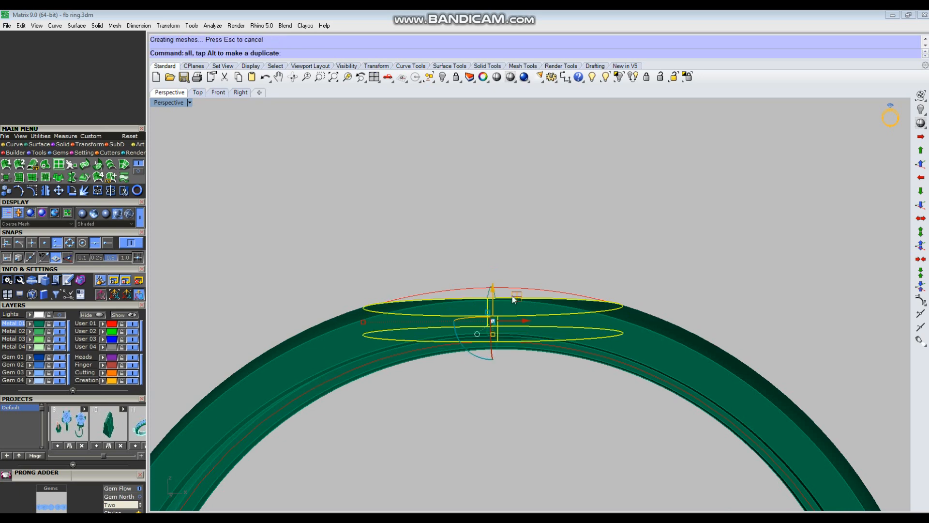
Extract a copy of the shank's outer surface and lock the remaining shank geometry.
click(564, 360)
right_drag(566, 361, 574, 223)
right_drag(590, 316, 546, 336)
right_click(546, 331)
scroll(568, 333, up, 6)
click(571, 326)
right_click(570, 326)
scroll(571, 326, down, 4)
click(686, 78)
Unhide the flower head with its gems, prongs and base band above the shank.
right_drag(549, 295, 583, 284)
click(606, 78)
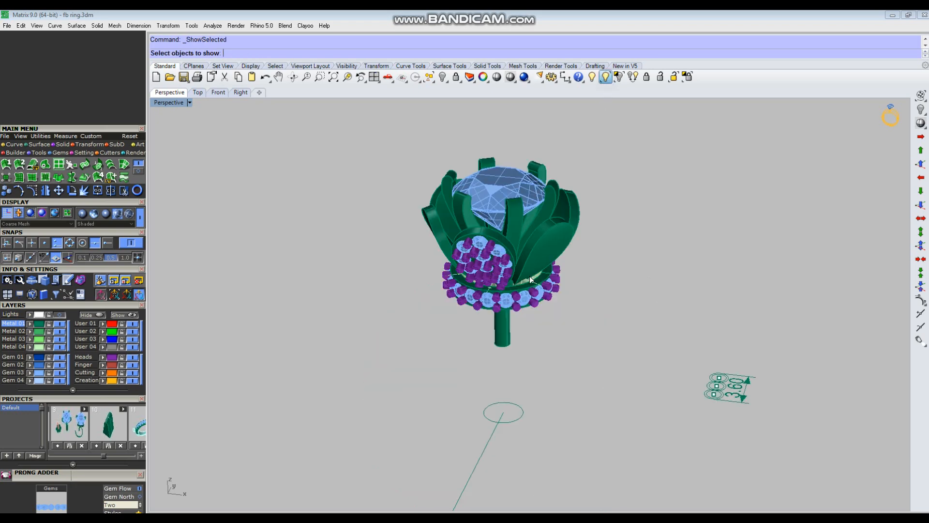
drag(477, 289, 456, 298)
right_drag(475, 285, 473, 277)
right_click(533, 276)
right_drag(559, 286, 568, 342)
scroll(577, 353, up, 5)
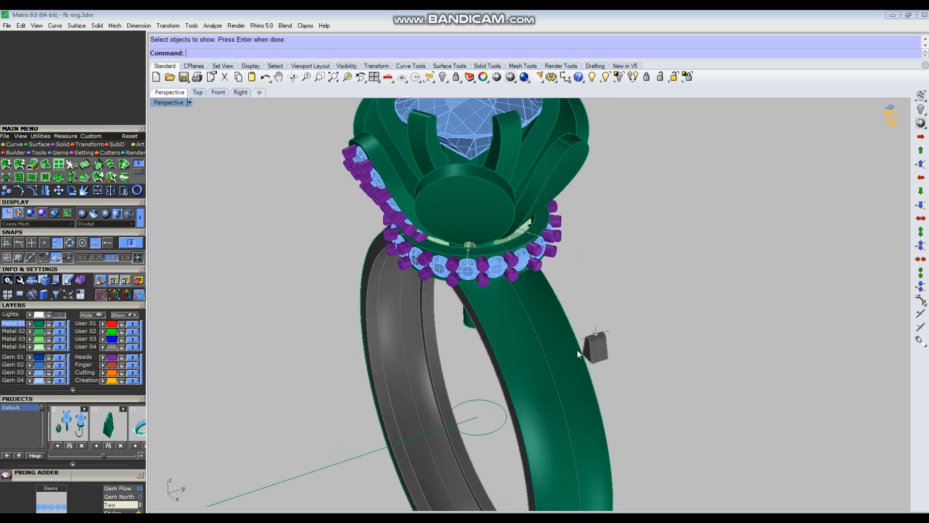
Place two 1 mm gems with Gem on Surface along the shank's centre line below the base band, spaced 0.15 mm.
click(530, 356)
key(F6)
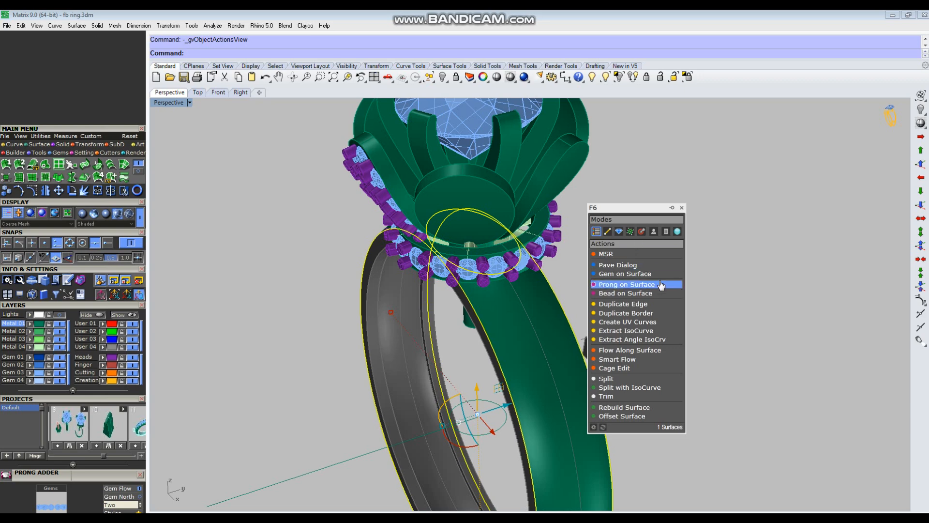
click(633, 274)
scroll(484, 339, up, 8)
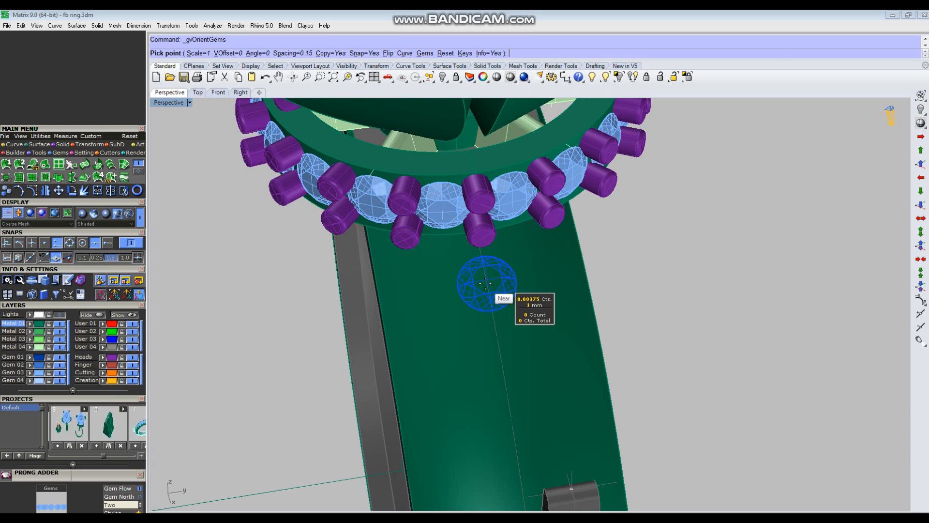
right_drag(697, 315, 718, 308)
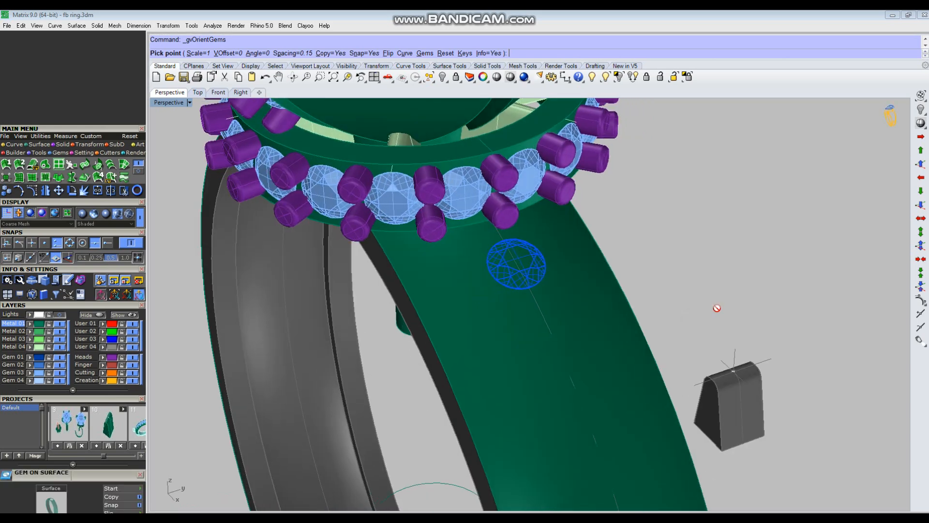
scroll(518, 257, up, 2)
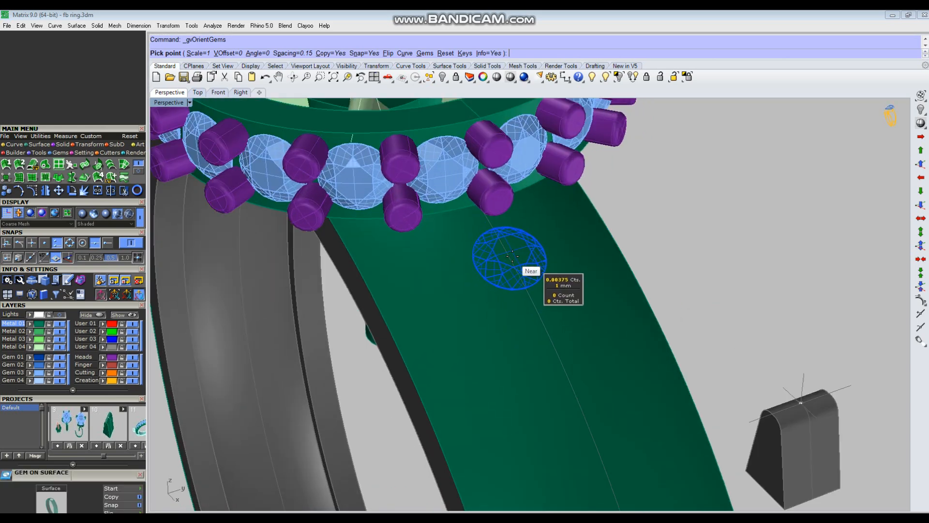
click(510, 257)
right_drag(677, 266, 624, 283)
click(457, 338)
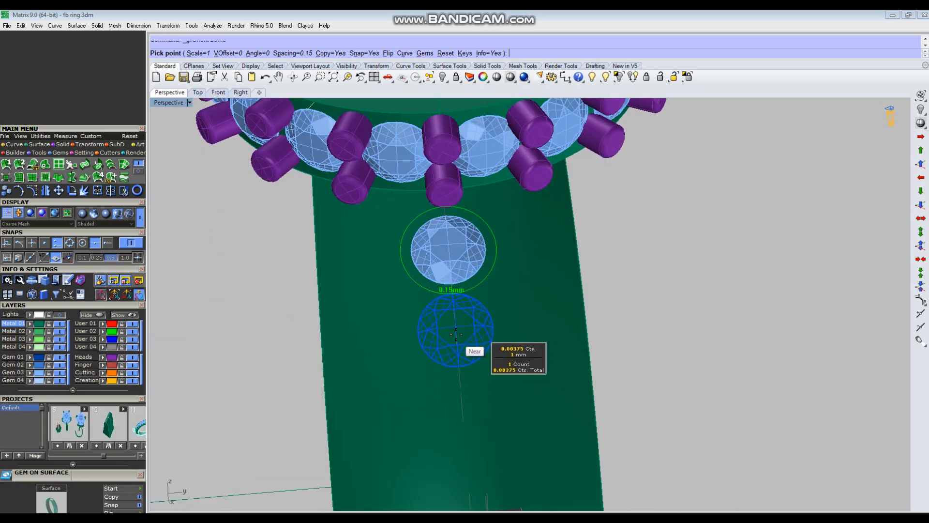
Add two more 1 mm gems further down the shank's centre line at 0.15 mm spacing.
scroll(484, 349, down, 3)
scroll(532, 371, up, 2)
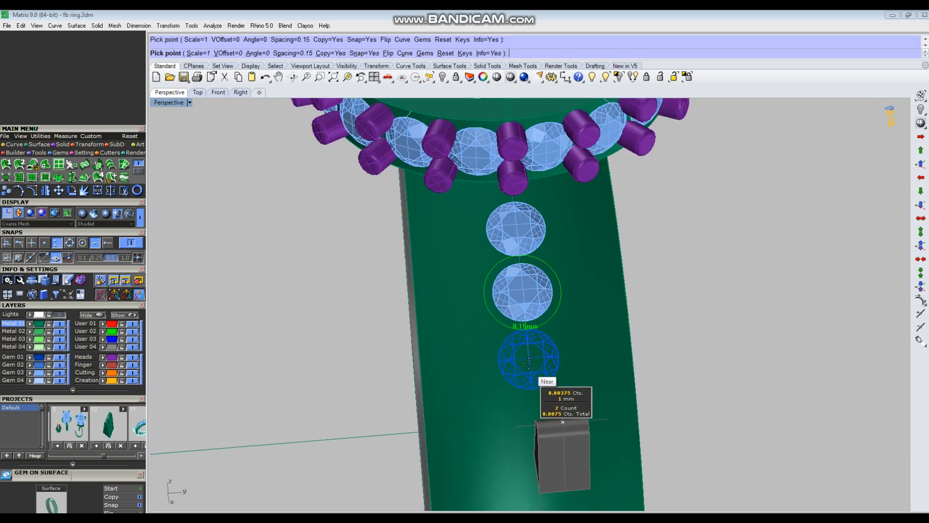
click(530, 359)
click(94, 245)
scroll(724, 313, down, 2)
right_drag(725, 313, 733, 305)
scroll(557, 383, up, 2)
right_drag(647, 352, 672, 340)
scroll(569, 377, up, 4)
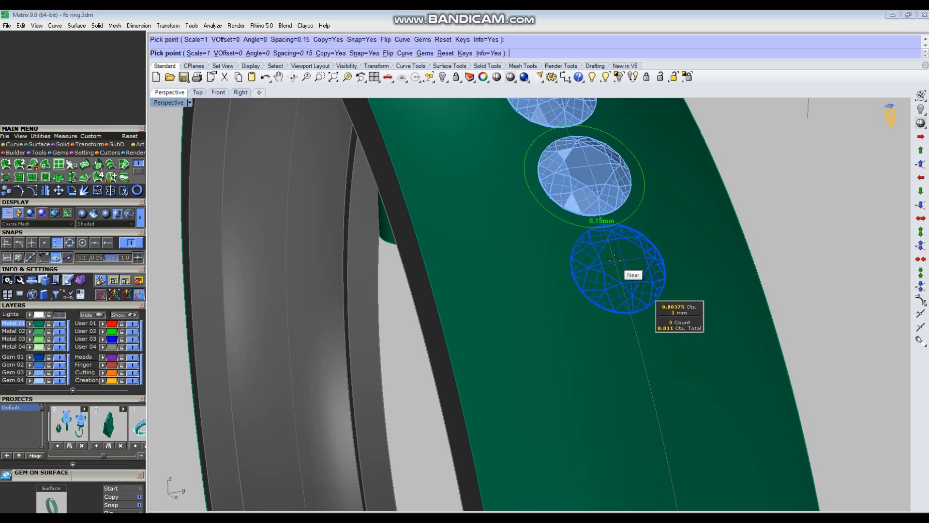
click(615, 270)
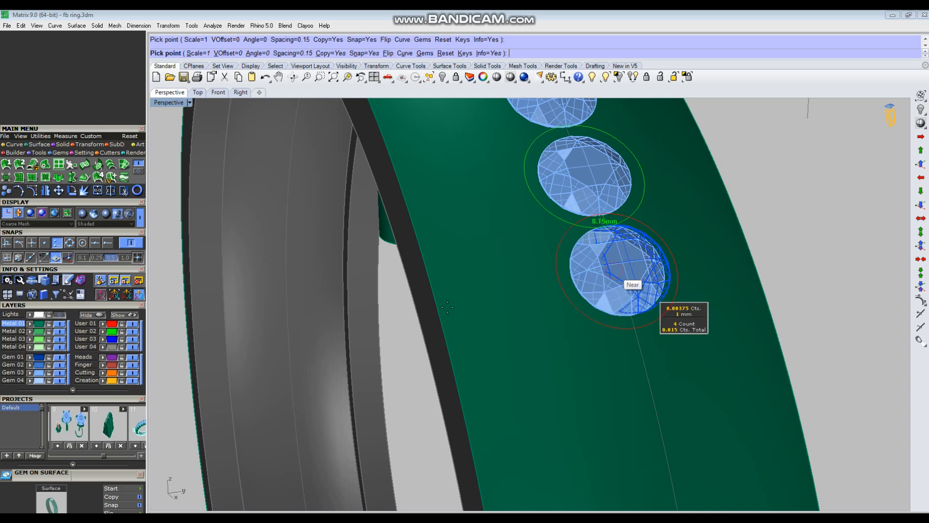
Place two 1 mm gems in a side row next to the centre-line gems, nesting each between two neighbouring stones.
scroll(450, 308, down, 3)
right_drag(628, 328, 618, 278)
scroll(562, 228, up, 2)
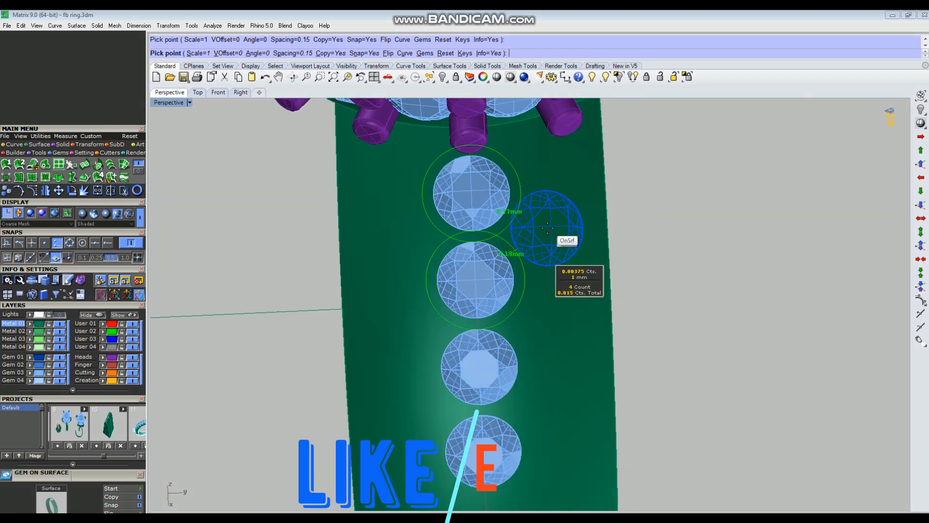
scroll(550, 203, down, 1)
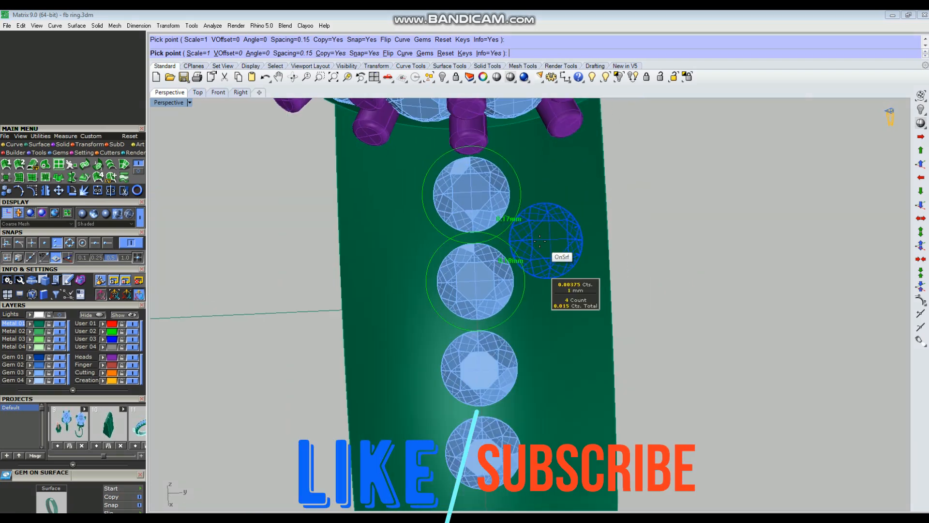
scroll(546, 251, up, 3)
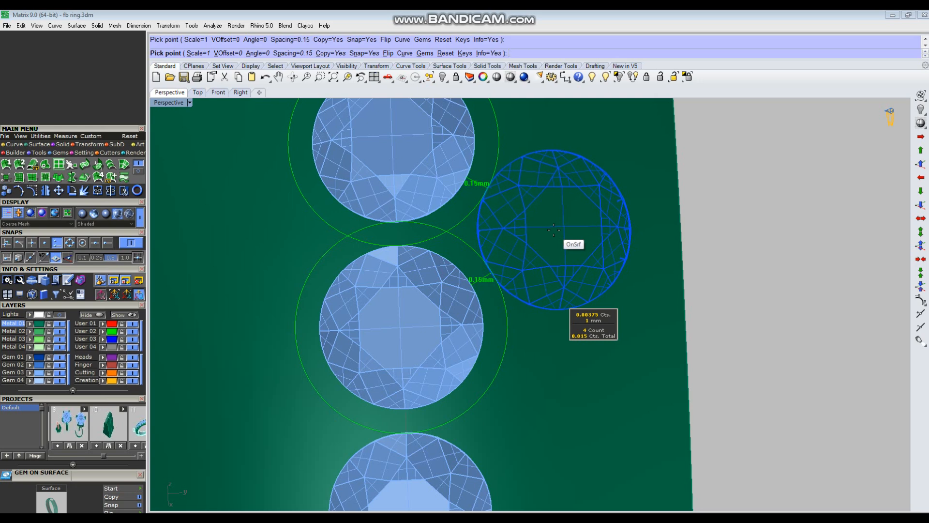
click(554, 230)
scroll(556, 235, down, 5)
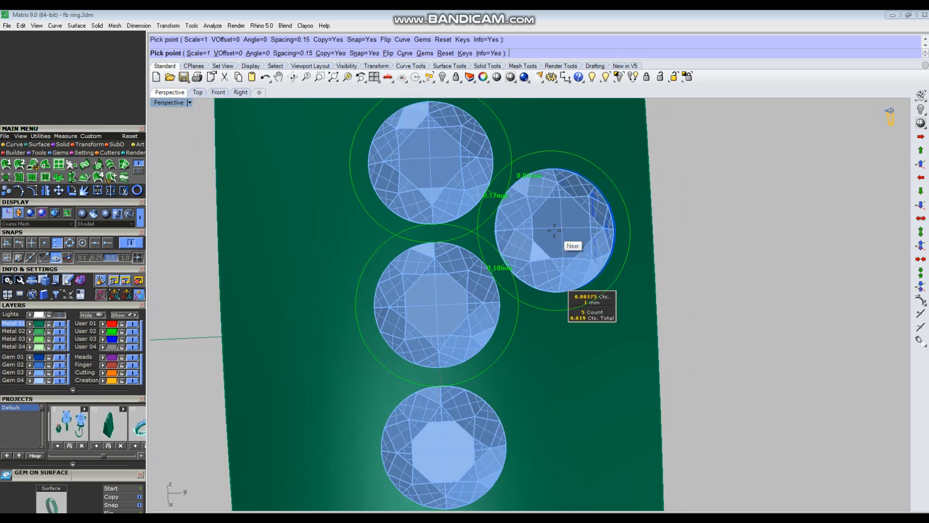
scroll(573, 339, up, 2)
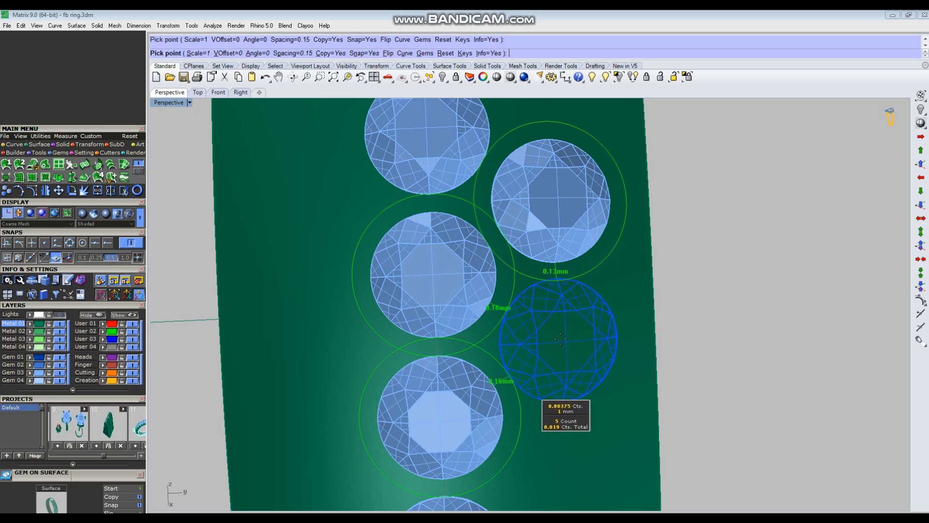
click(560, 339)
scroll(556, 339, down, 3)
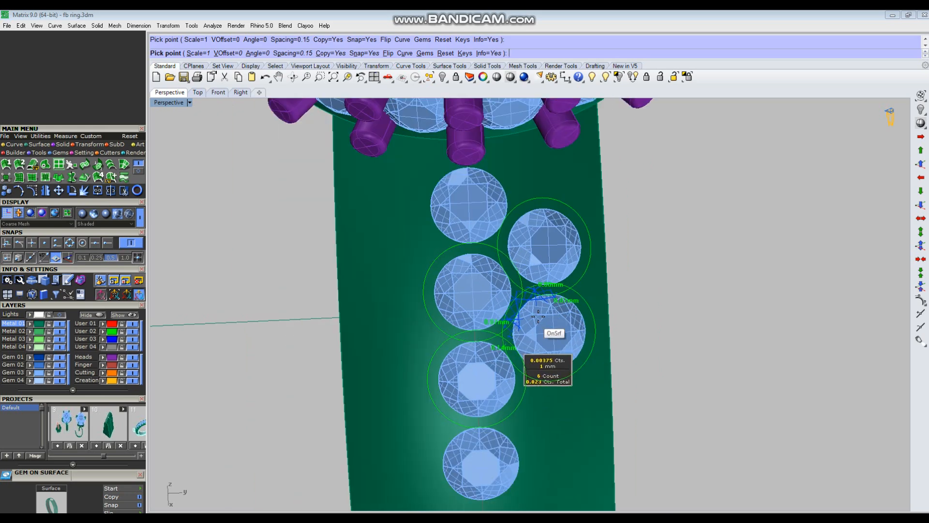
Extend the side row with two more 1 mm gems, one at its lower end and one just below the base band's prongs.
scroll(560, 315, down, 3)
scroll(618, 382, up, 6)
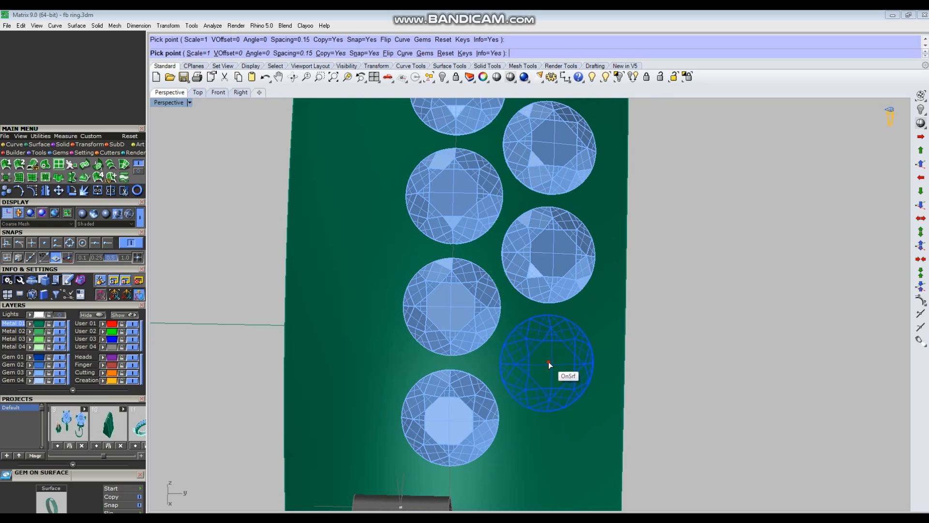
click(549, 361)
scroll(668, 315, down, 3)
scroll(635, 270, up, 3)
scroll(528, 206, up, 2)
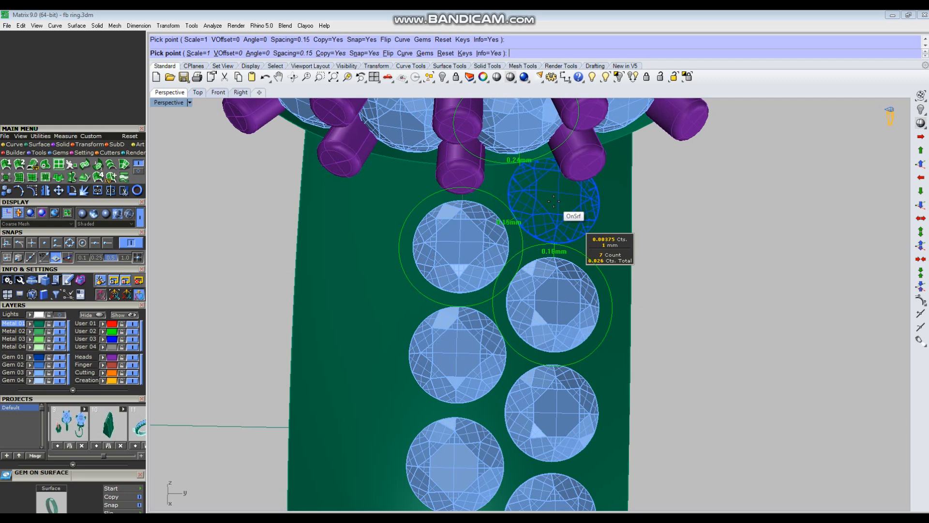
click(554, 201)
key(Return)
scroll(542, 262, down, 4)
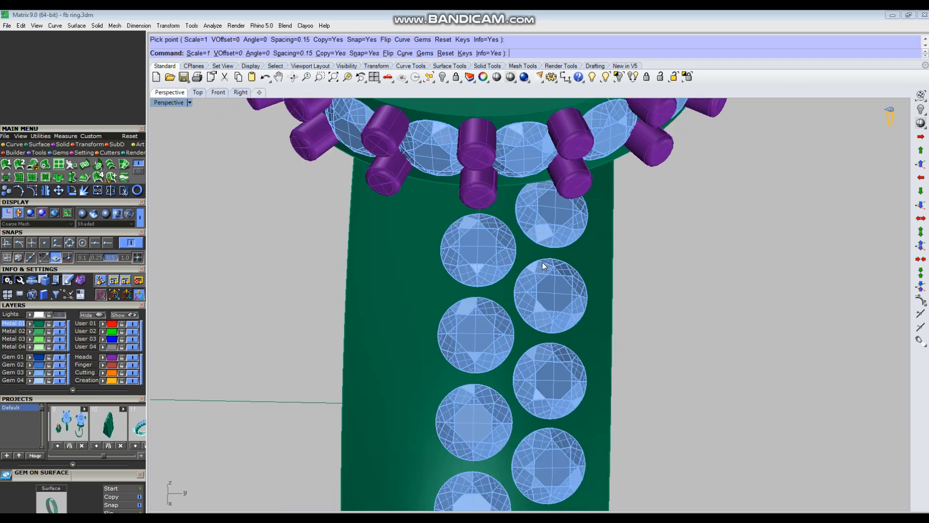
Mirror the four side-row gems across the X axis to the other side of the centre row.
click(545, 363)
shift+click(546, 321)
shift+click(546, 279)
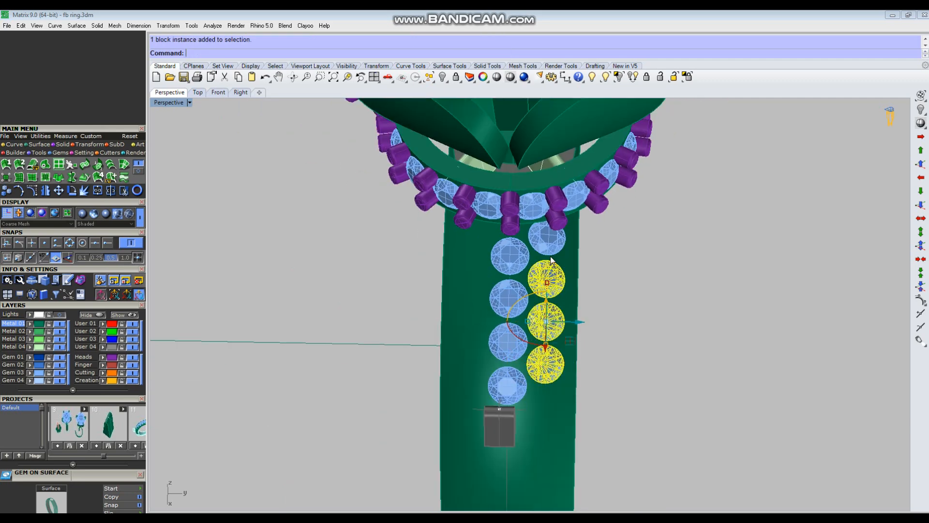
shift+click(547, 237)
text(mi)
key(Return)
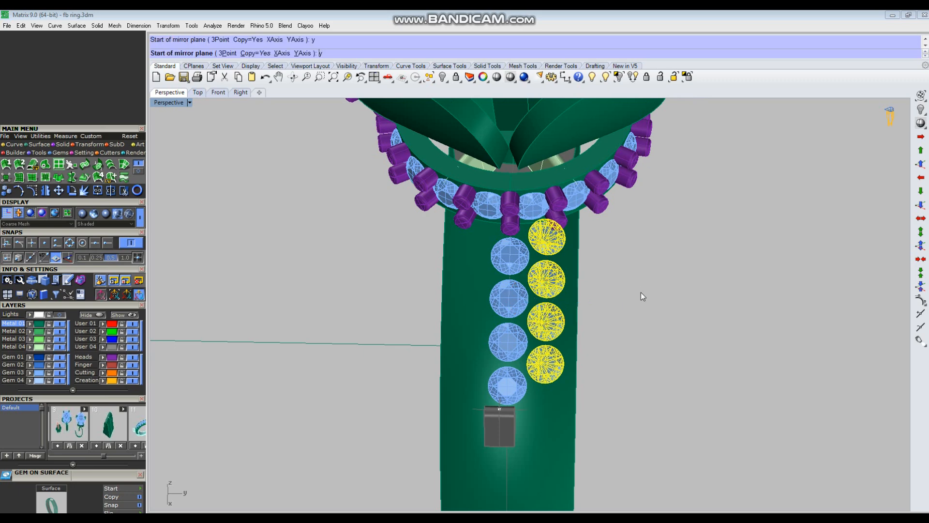
text(y)
key(Return)
key(Return)
text(x)
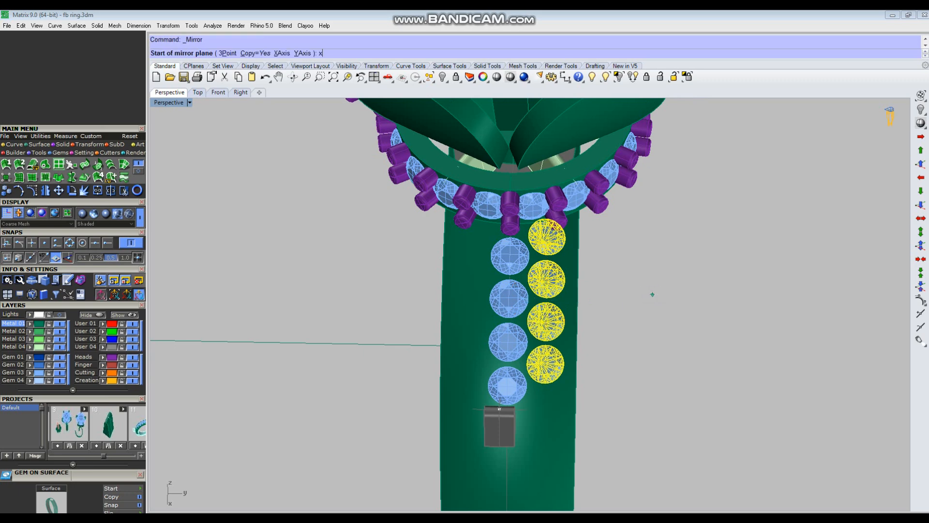
key(Return)
key(Escape)
Examine the three gem rows on the shank and their fit beneath the flower head.
right_drag(541, 307, 599, 335)
right_drag(558, 361, 497, 226)
scroll(573, 270, up, 3)
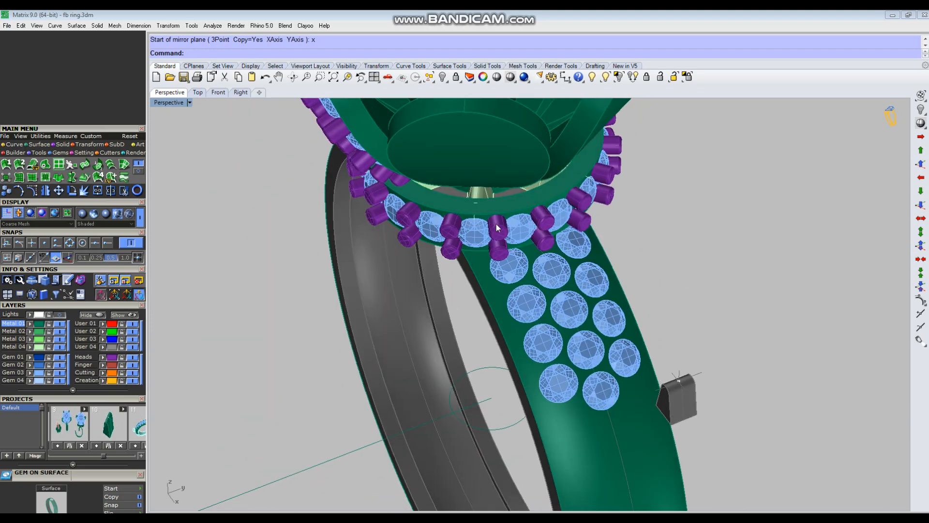
scroll(565, 260, down, 6)
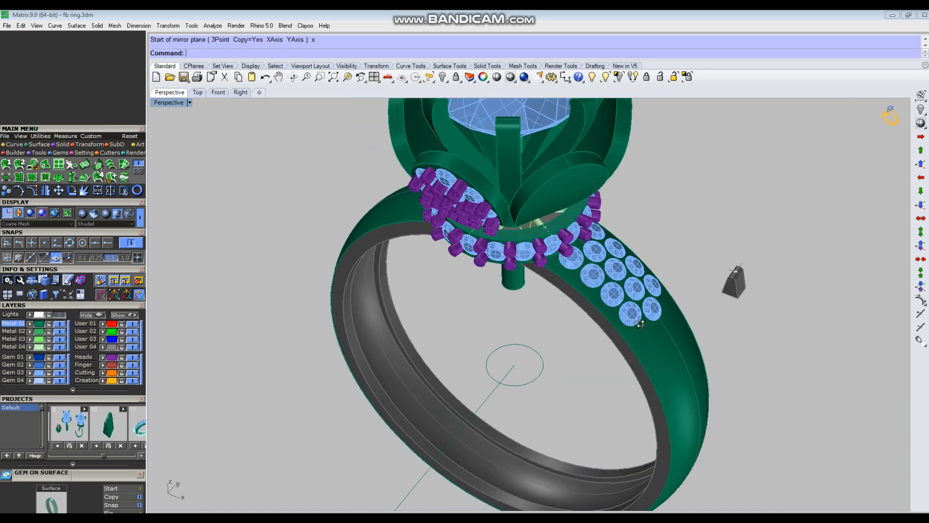
scroll(509, 363, down, 3)
right_drag(527, 364, 548, 326)
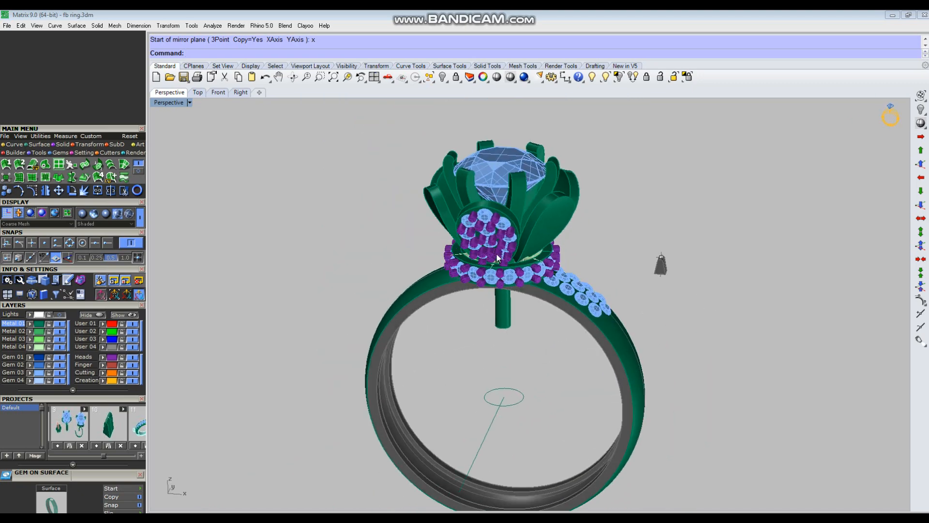
scroll(496, 292, up, 4)
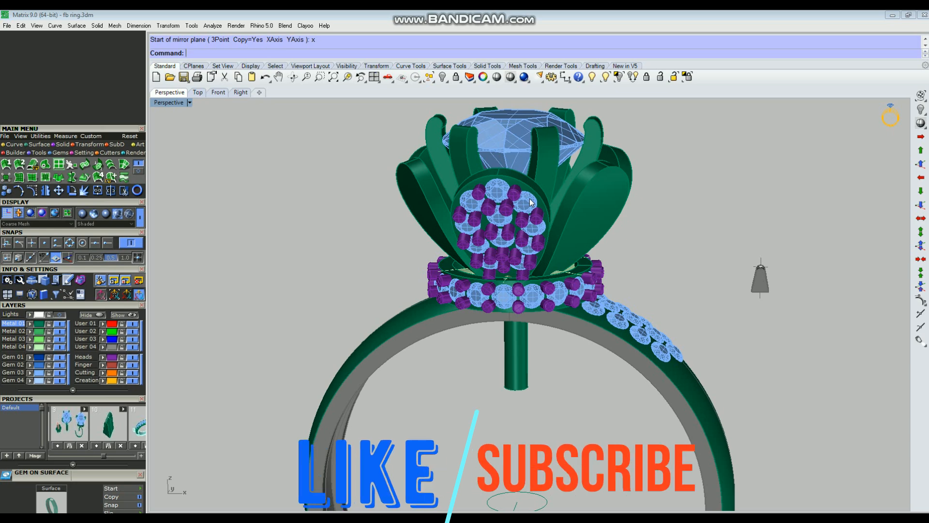
Hide the small gems and prongs on the petals and around the base band.
scroll(574, 248, down, 3)
right_drag(586, 197, 552, 185)
scroll(541, 251, up, 4)
scroll(535, 302, up, 4)
click(552, 185)
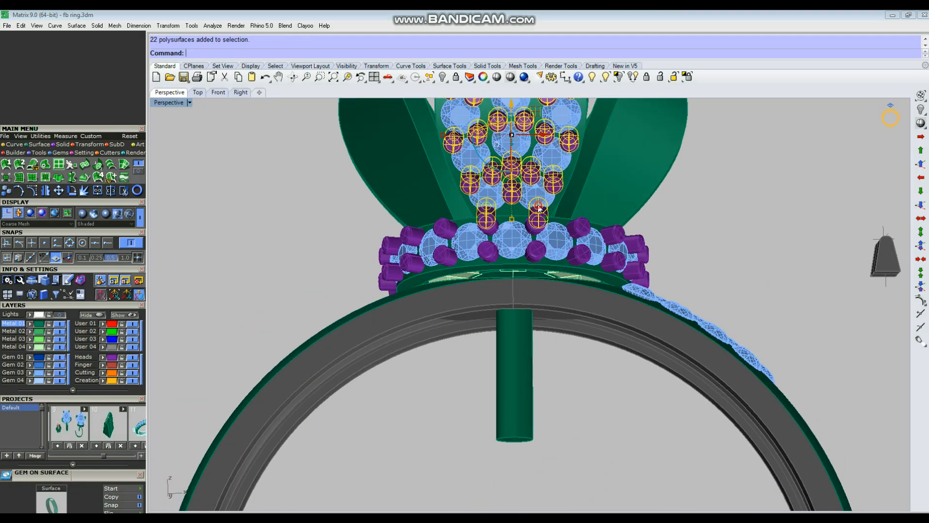
shift+click(538, 206)
scroll(538, 207, down, 4)
right_drag(574, 219, 579, 267)
key(Escape)
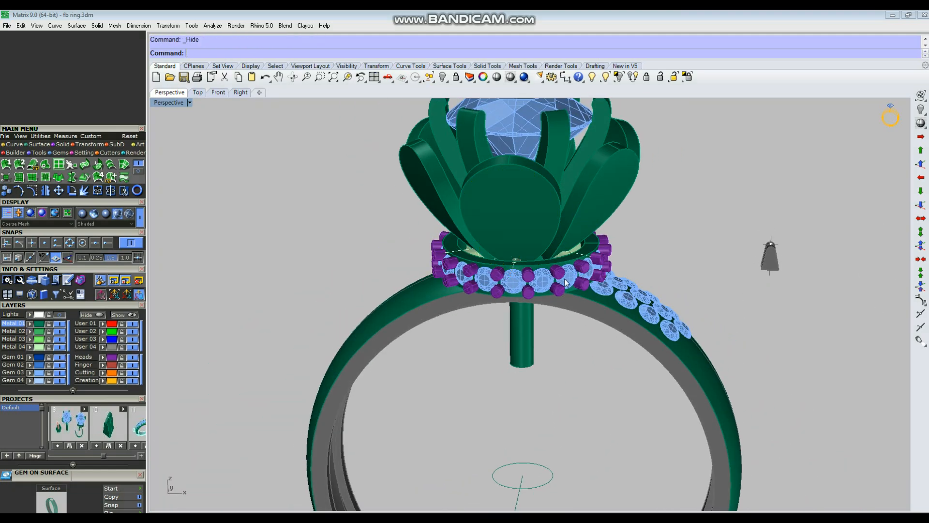
scroll(546, 280, up, 3)
click(546, 280)
key(ctrl+h)
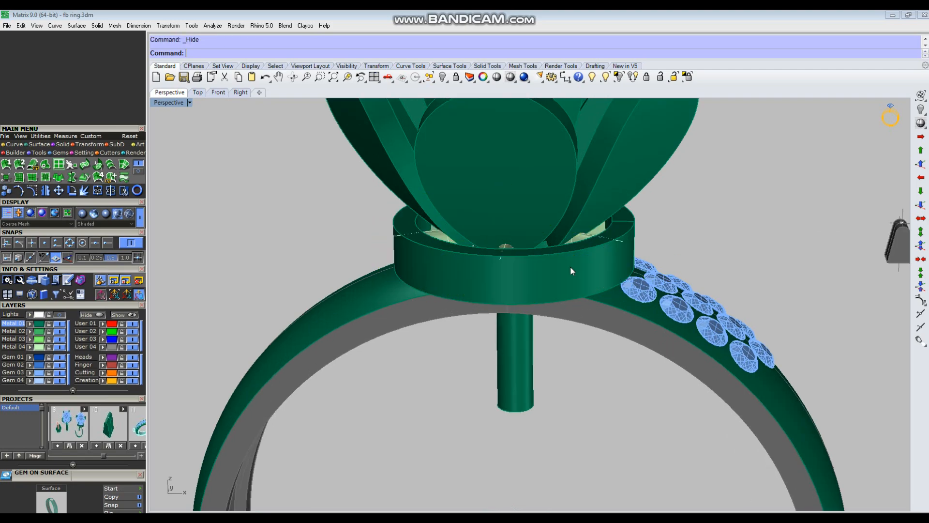
scroll(558, 303, down, 4)
right_drag(579, 300, 558, 298)
scroll(537, 306, up, 4)
click(638, 299)
scroll(557, 314, down, 4)
scroll(557, 297, up, 4)
click(560, 292)
click(557, 306)
key(Escape)
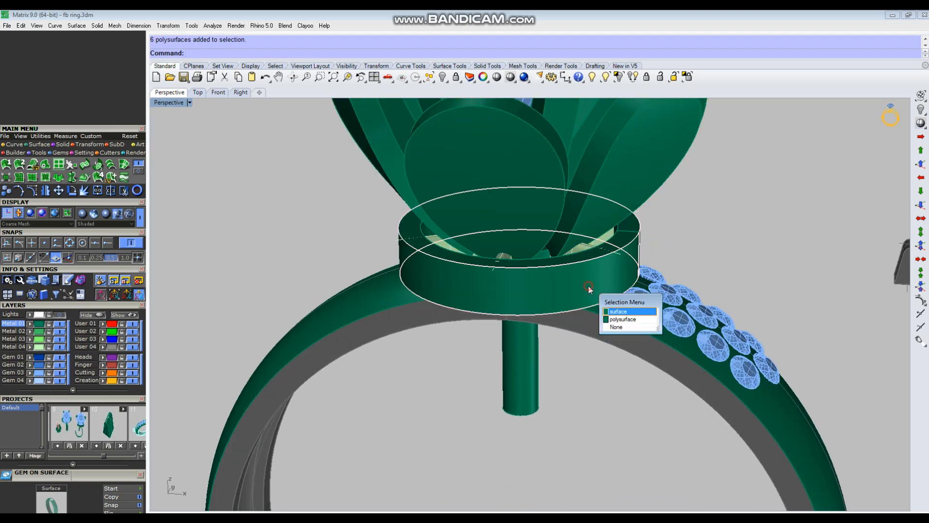
Group the base band with the six flower petals.
click(570, 284)
shift+click(602, 209)
scroll(542, 308, down, 4)
right_drag(586, 290, 589, 330)
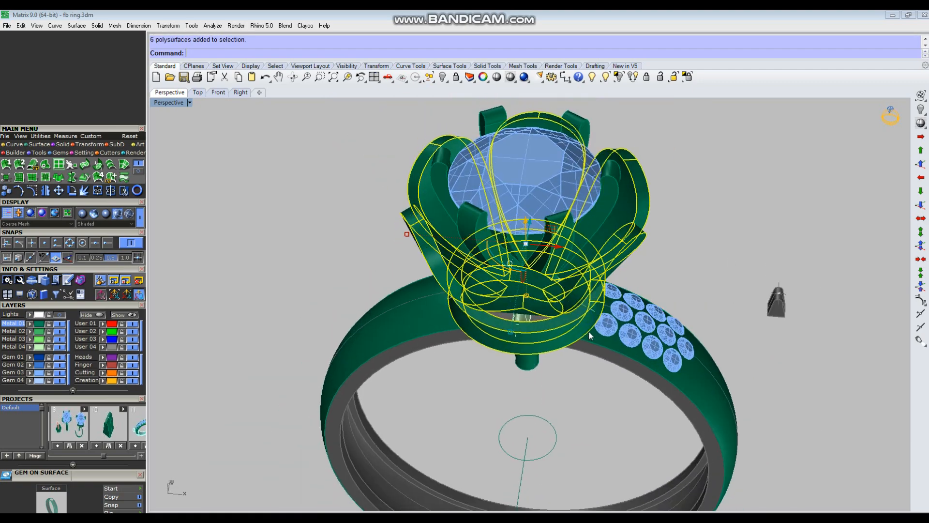
key(ctrl+g)
key(ctrl+h)
key(ctrl+alt+h)
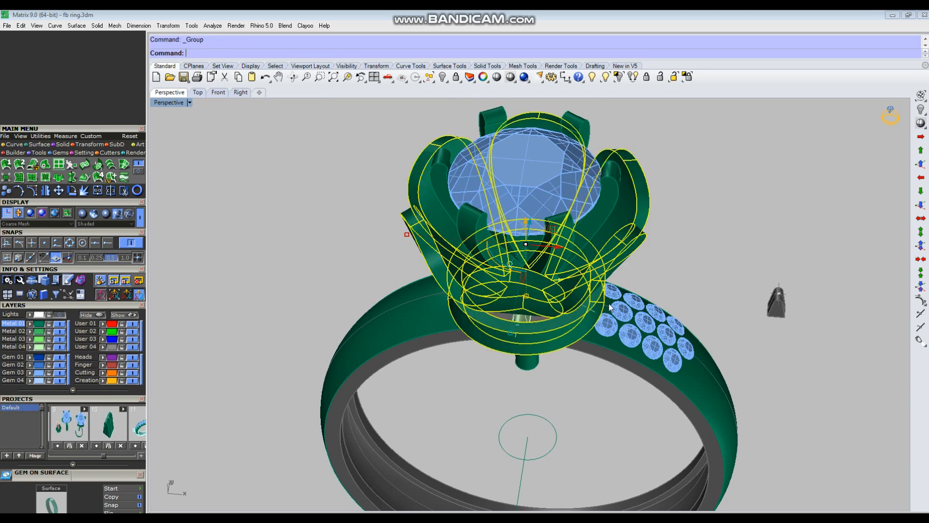
key(Escape)
Examine the braces and centre disc inside the base band beneath the petals.
right_drag(569, 369, 550, 287)
scroll(549, 286, up, 6)
scroll(539, 285, up, 10)
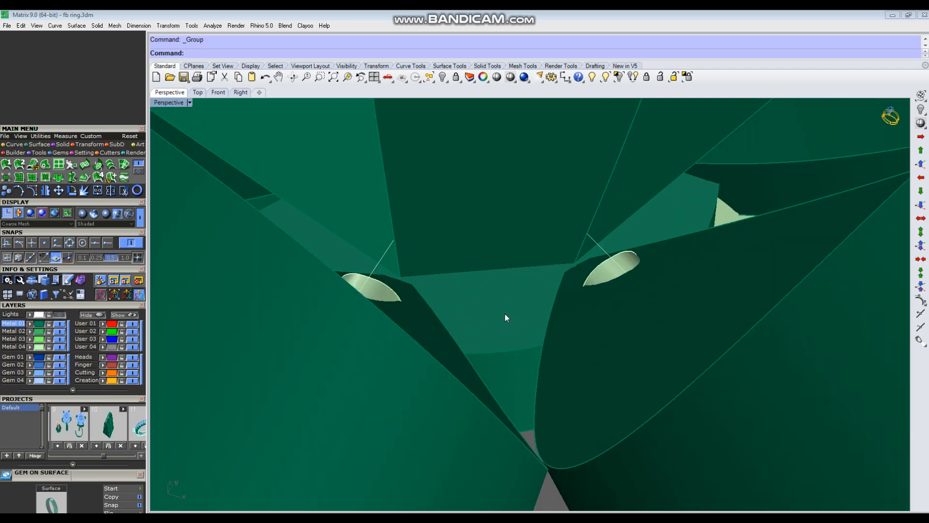
click(504, 316)
scroll(504, 314, down, 8)
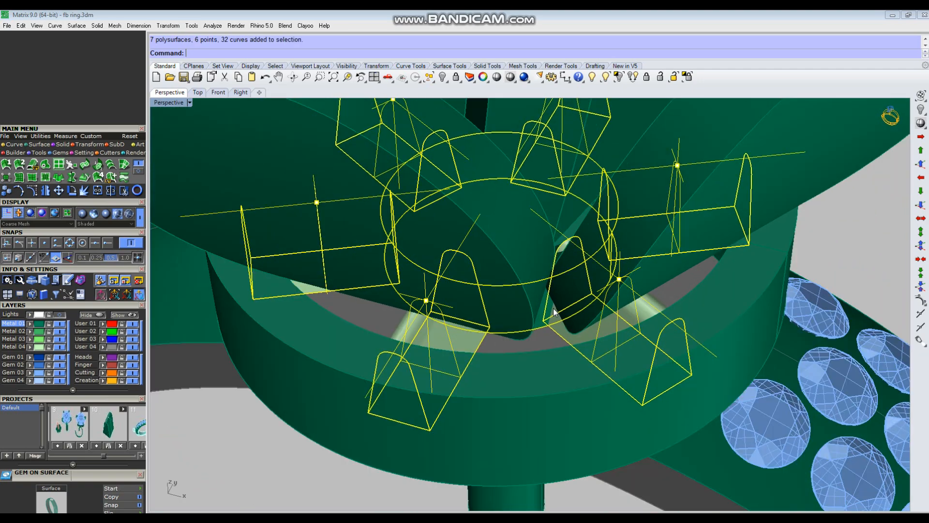
scroll(555, 310, down, 10)
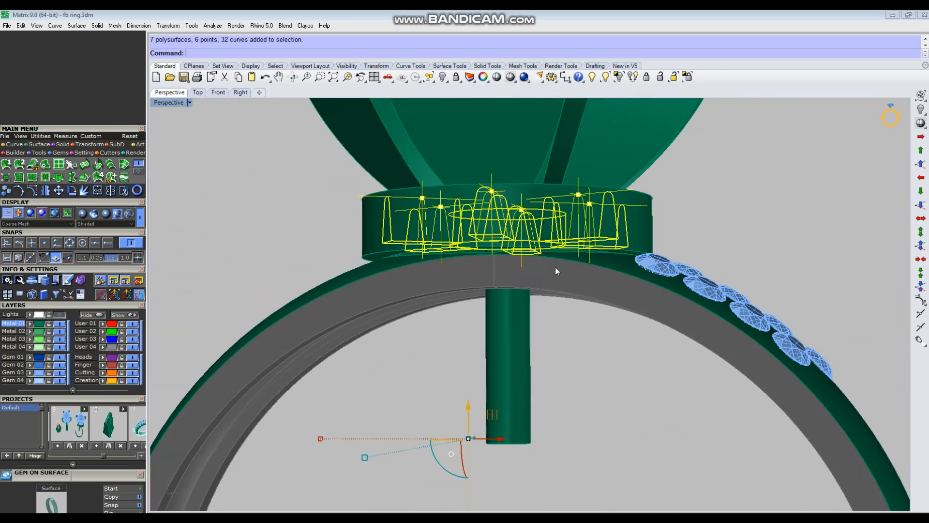
scroll(534, 266, down, 10)
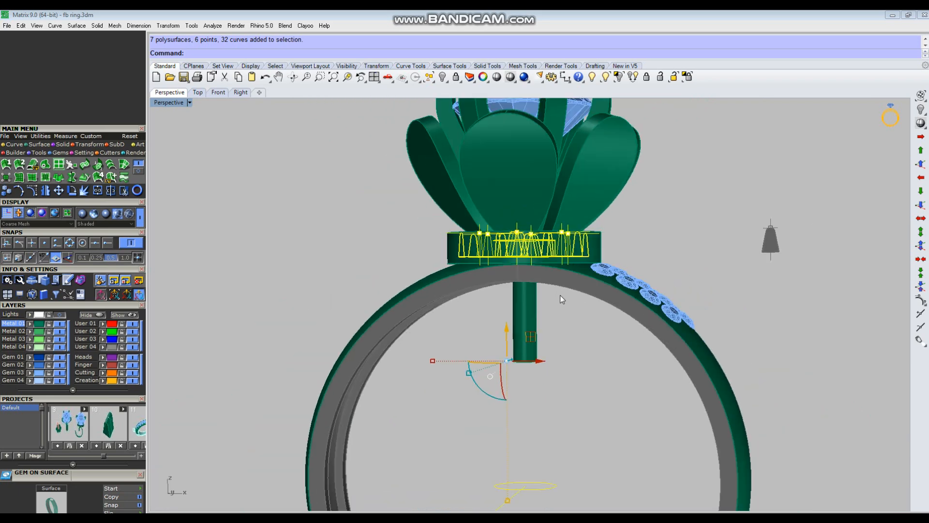
click(562, 318)
Raise the centre stone with its prongs and post by 0.2 mm.
click(534, 132)
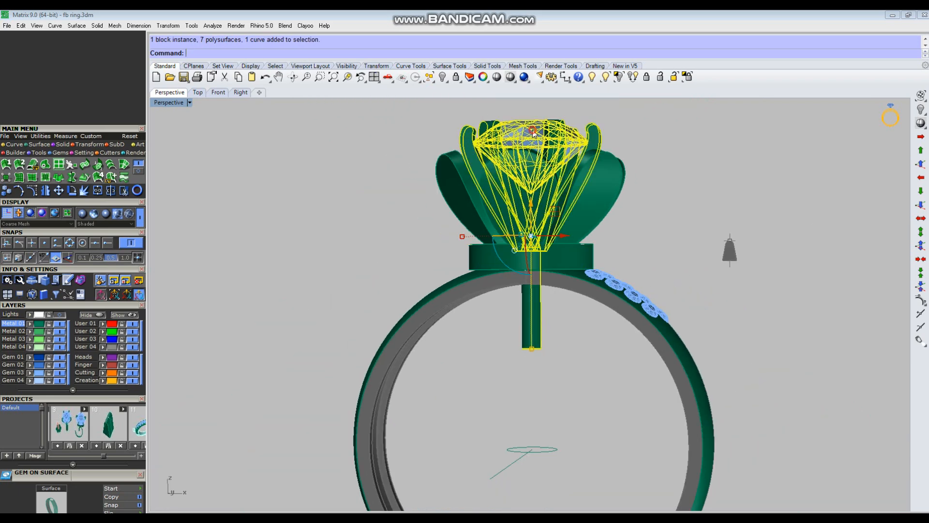
click(531, 207)
text(.2)
key(Return)
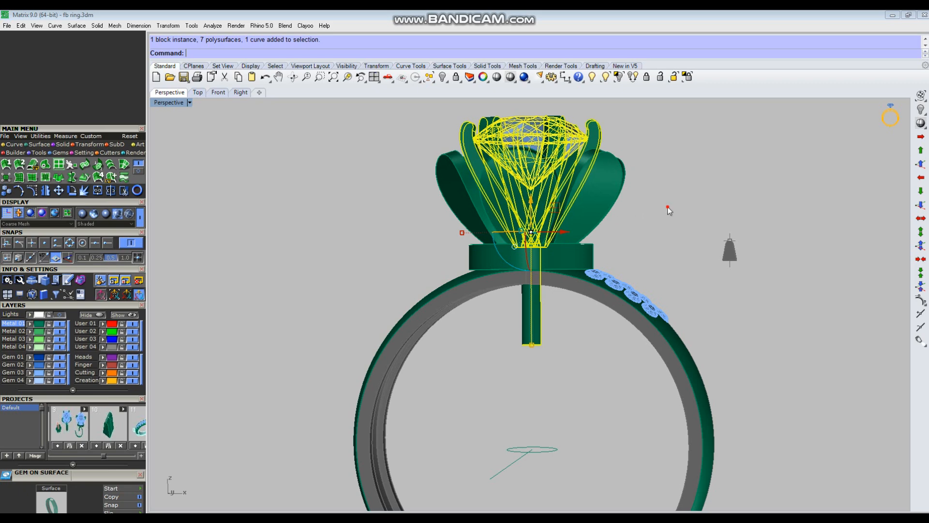
click(668, 207)
Delete the circle and line inside the finger hole and the extracted copy of the shank's outer surface.
drag(593, 415, 490, 459)
right_drag(509, 429, 700, 435)
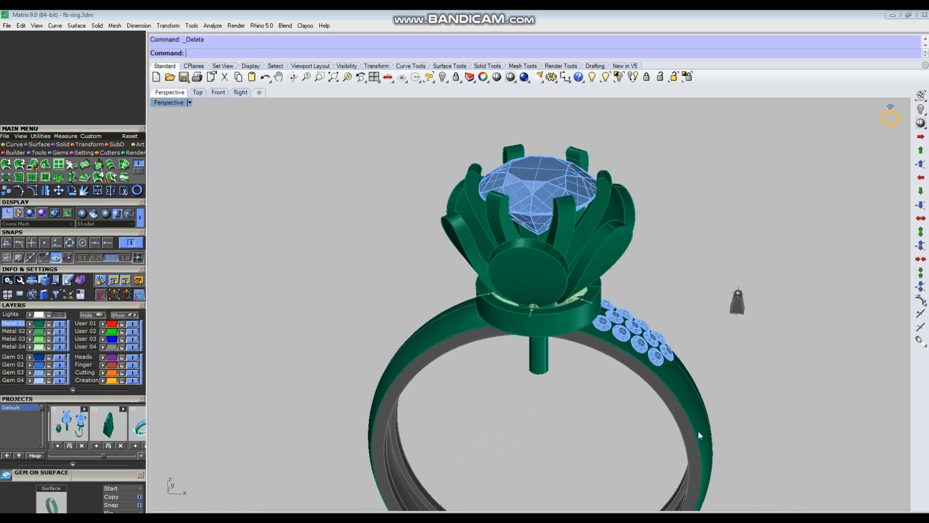
drag(623, 457, 623, 457)
key(Delete)
right_drag(643, 425, 615, 385)
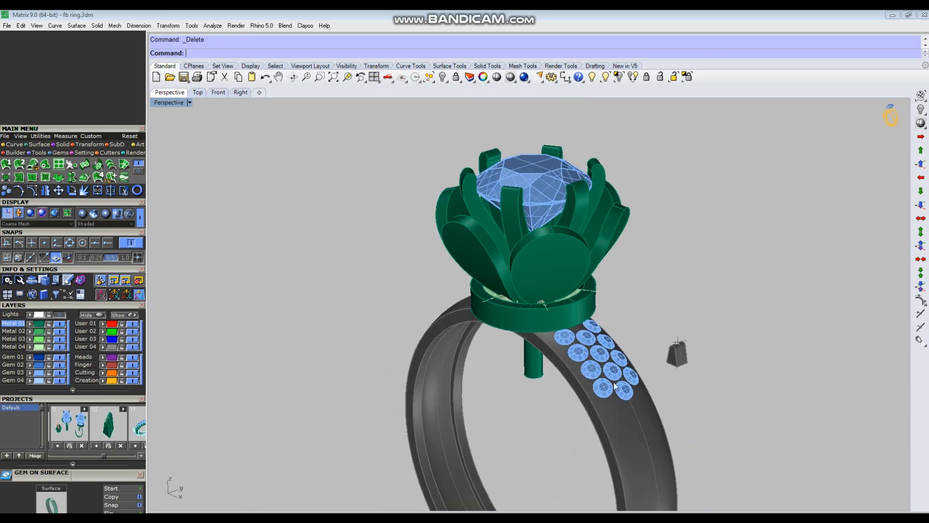
Group all the gems on the shank, excluding the petals and band, and hide the group.
drag(573, 410, 572, 410)
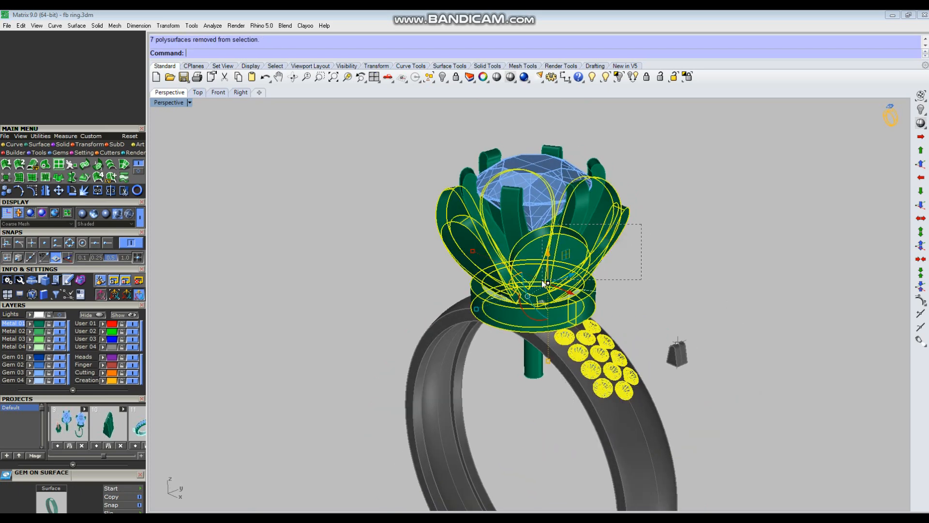
right_drag(542, 279, 610, 291)
key(ctrl+g)
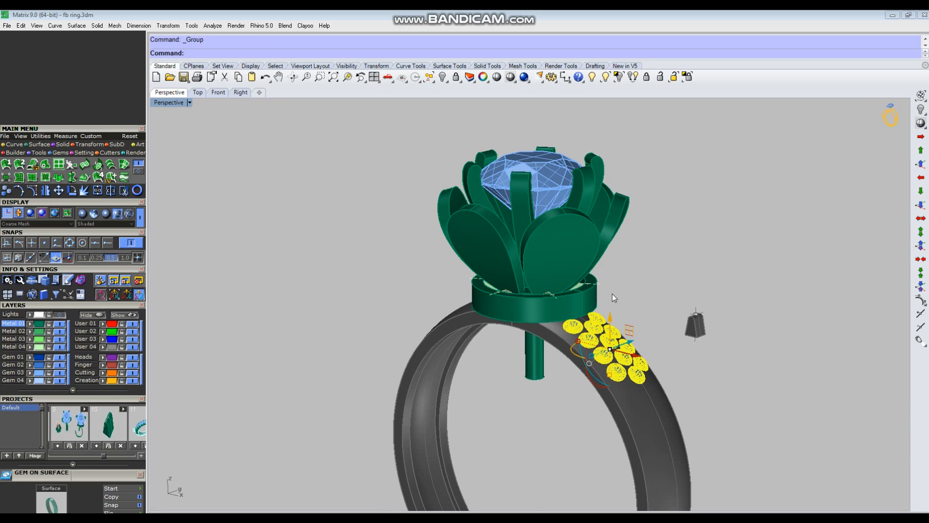
key(ctrl+h)
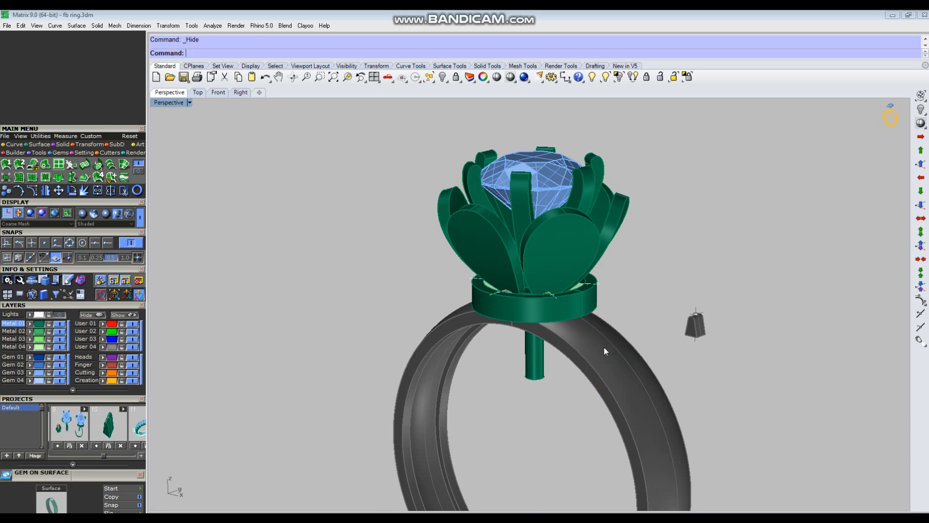
Unlock the shank and hide it to expose the underside of the flower head and its central post.
click(660, 78)
right_drag(605, 310, 610, 338)
drag(670, 325, 616, 375)
key(ctrl+h)
right_drag(571, 368, 562, 318)
scroll(552, 297, up, 4)
click(574, 318)
key(ctrl+h)
key(ctrl+a)
scroll(567, 315, up, 2)
key(Return)
click(522, 202)
key(Return)
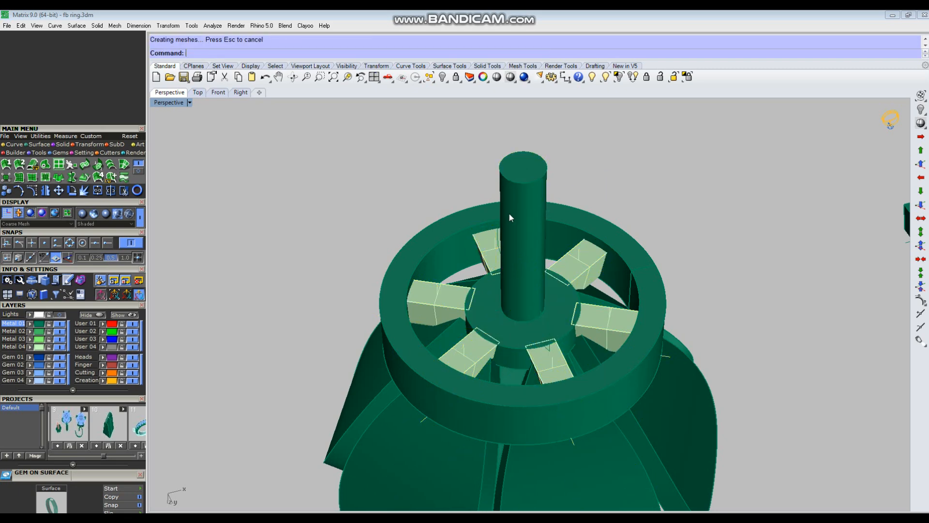
Try hiding the selected flower head parts and undo the hide.
key(ctrl+a)
key(ctrl+h)
right_drag(513, 210, 556, 304)
scroll(530, 277, up, 3)
scroll(573, 267, down, 4)
key(ctrl+z)
scroll(550, 290, down, 4)
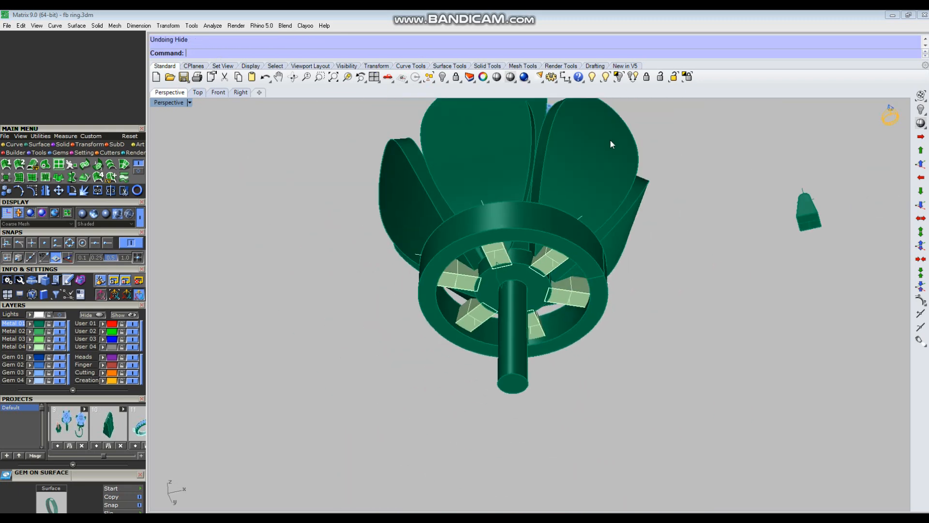
Unhide only the ring shank so that it reappears beneath the flower head.
click(605, 78)
click(561, 295)
click(627, 301)
right_click(629, 295)
Subtract the center stone's prong setting and post from the shank with BooleanDifference, keeping the cutting objects.
right_drag(612, 292, 604, 300)
click(595, 299)
shift+click(615, 301)
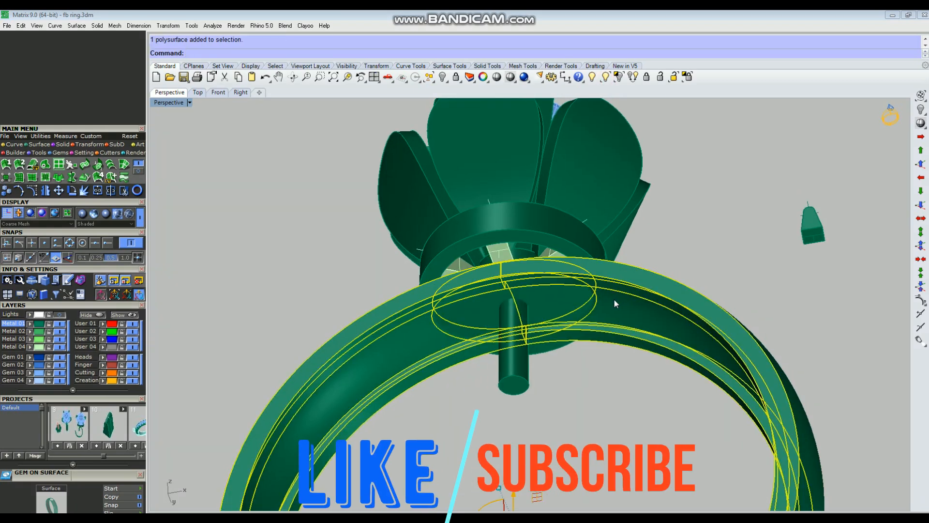
key(Escape)
click(611, 307)
text(BooleanDifference)
key(Return)
click(512, 363)
key(Return)
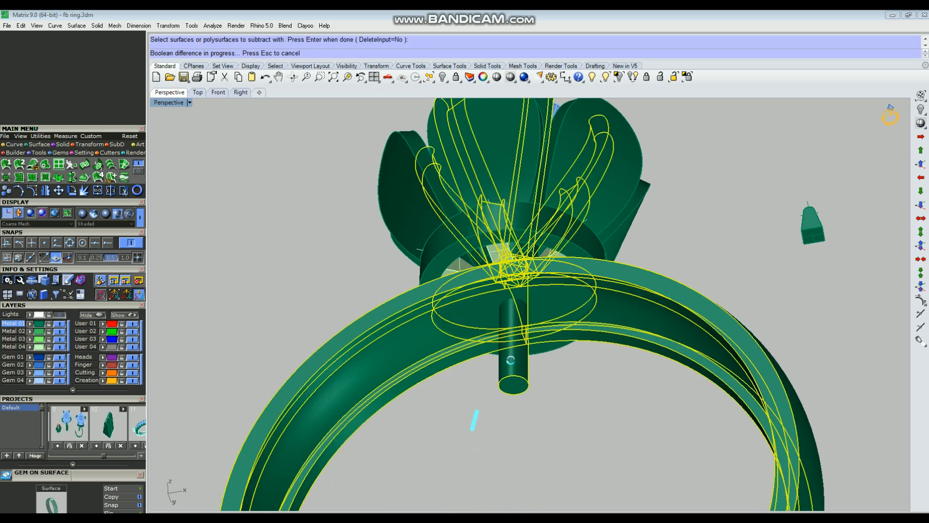
Unhide the gems and prongs belonging to the front petal, the band under the flower and the shank.
scroll(507, 356, down, 6)
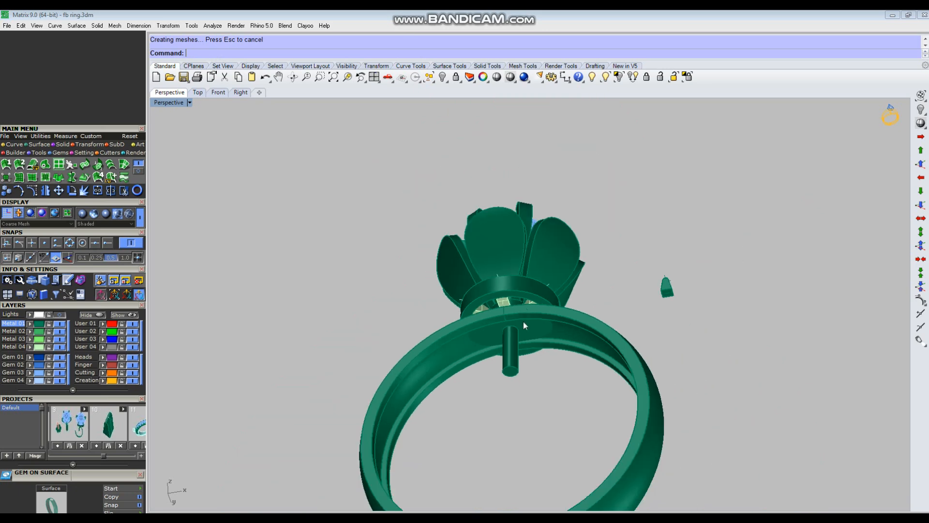
right_drag(523, 322, 526, 379)
click(604, 77)
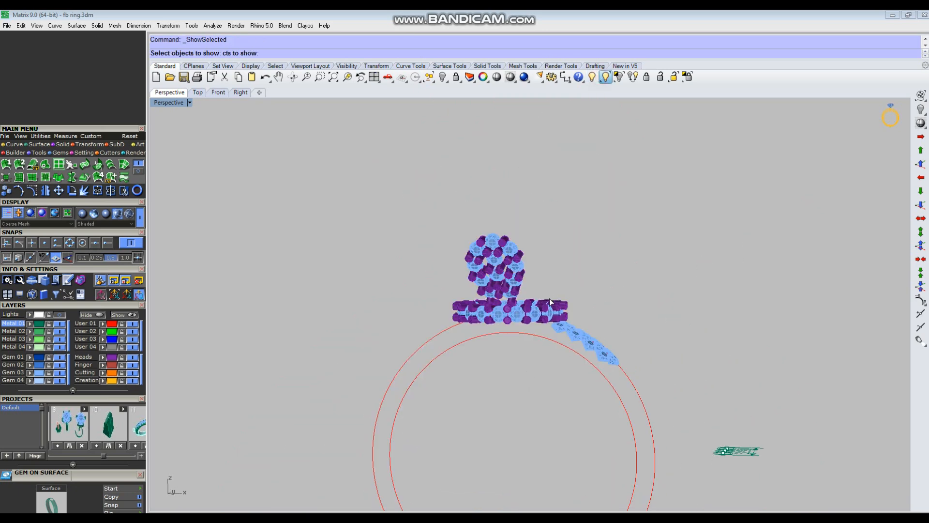
drag(481, 297, 467, 319)
key(Return)
right_drag(552, 310, 575, 300)
Raise the grouped center diamond, its prong setting and post clear above the petals.
click(525, 215)
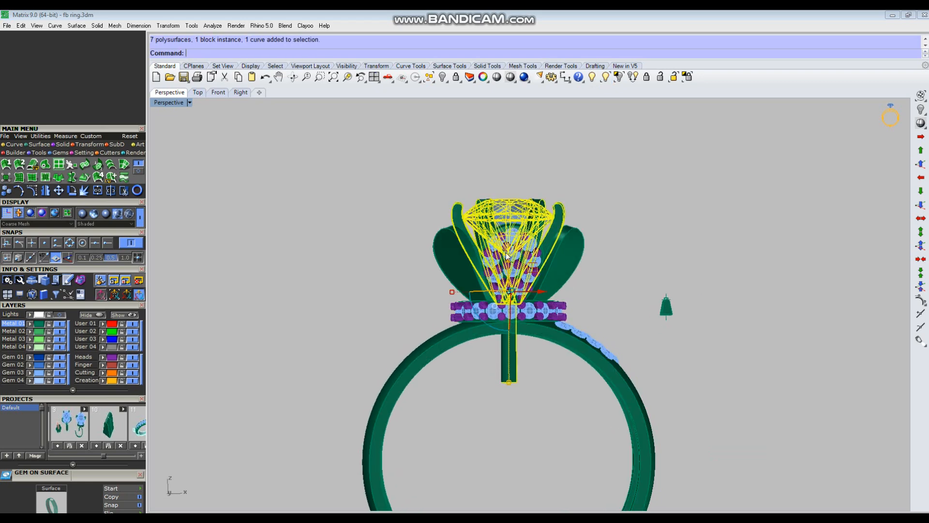
drag(507, 260, 509, 144)
click(648, 229)
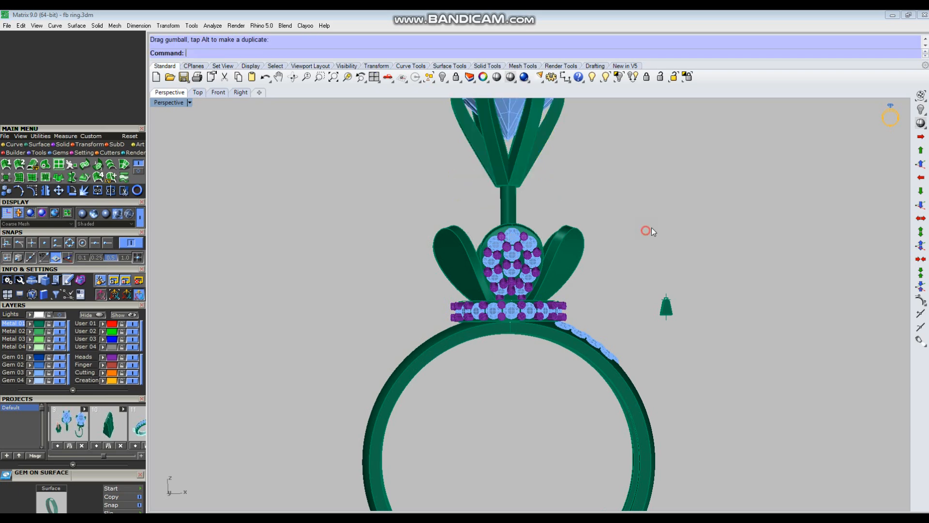
Polar-array the front petal's gems and prongs about the origin, with 6 items over 360 degrees.
scroll(539, 285, down, 4)
right_drag(566, 296, 565, 309)
scroll(518, 275, up, 6)
click(519, 274)
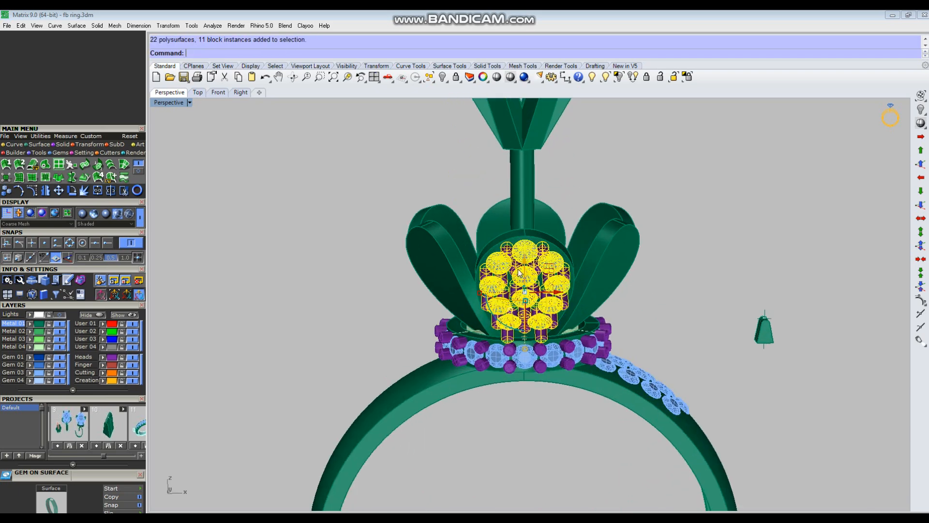
key(Return)
text(0)
key(Return)
key(Return)
key(Return)
key(Return)
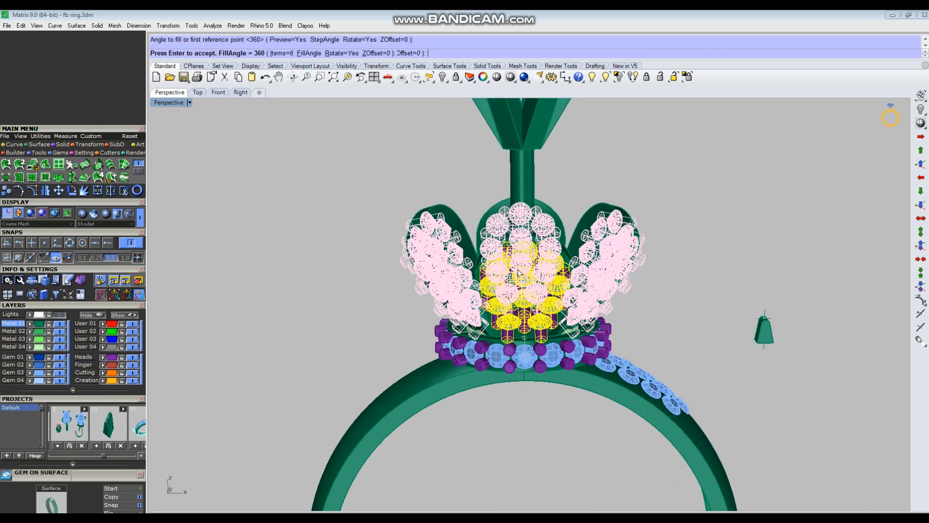
Mirror the grouped shank gems across the Y axis to the opposite shoulder.
right_drag(527, 292, 582, 385)
click(581, 384)
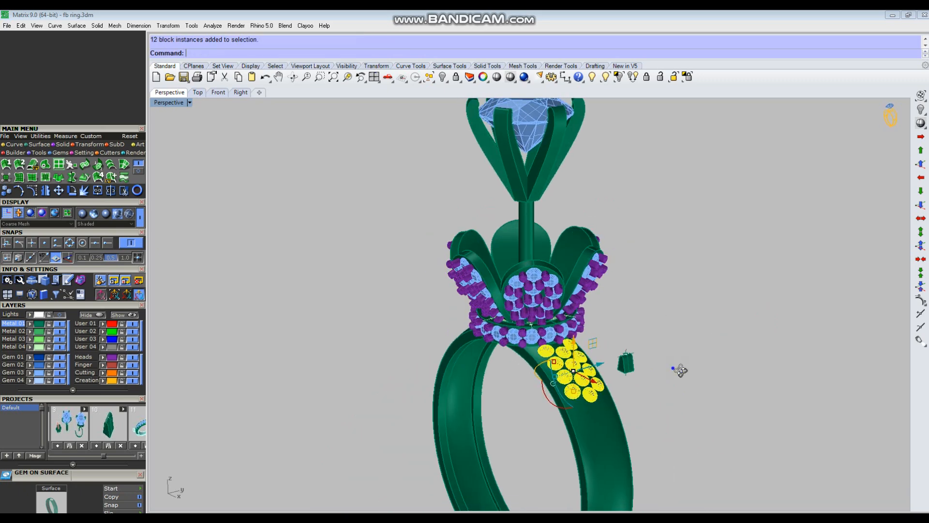
right_drag(677, 370, 711, 378)
text(mi)
key(Return)
text(y)
key(Return)
Examine how the shank gems on both shoulders meet the band's gems and prongs beneath the flower.
right_drag(588, 329, 604, 298)
scroll(605, 298, up, 8)
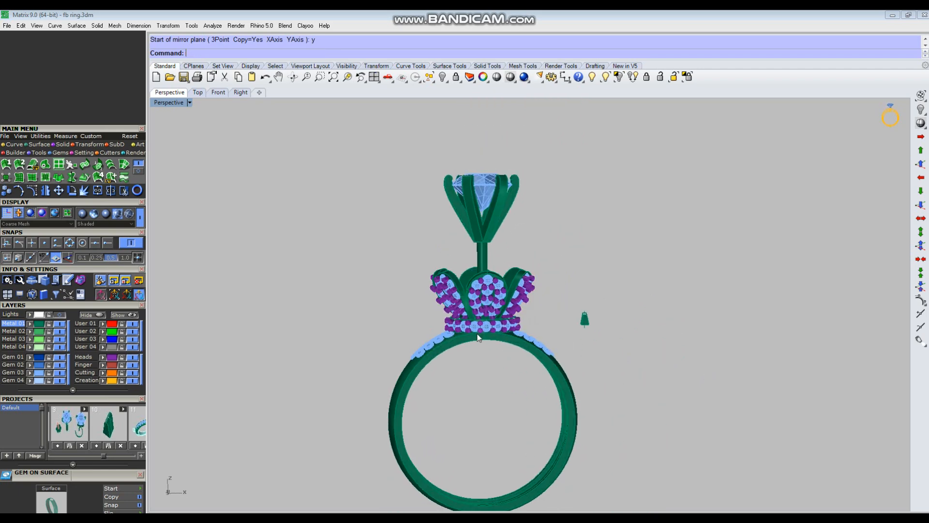
scroll(528, 344, up, 8)
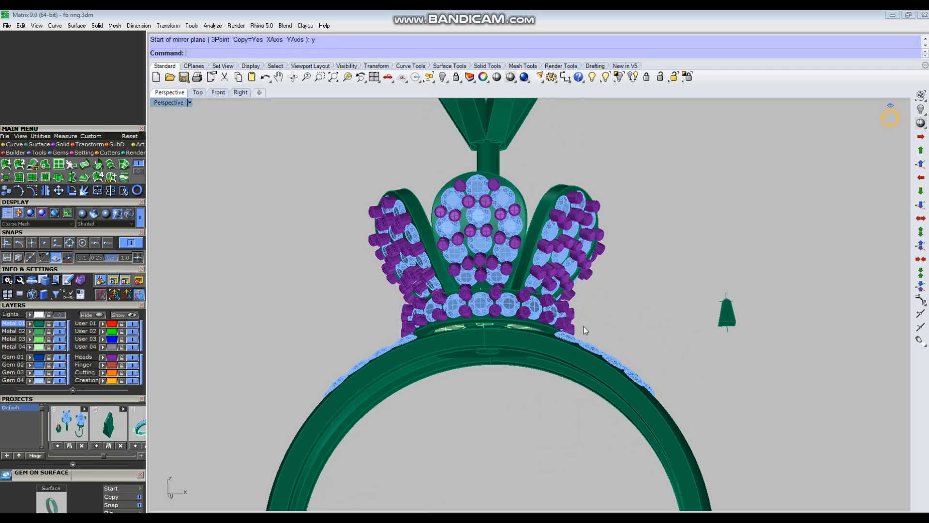
scroll(515, 334, up, 3)
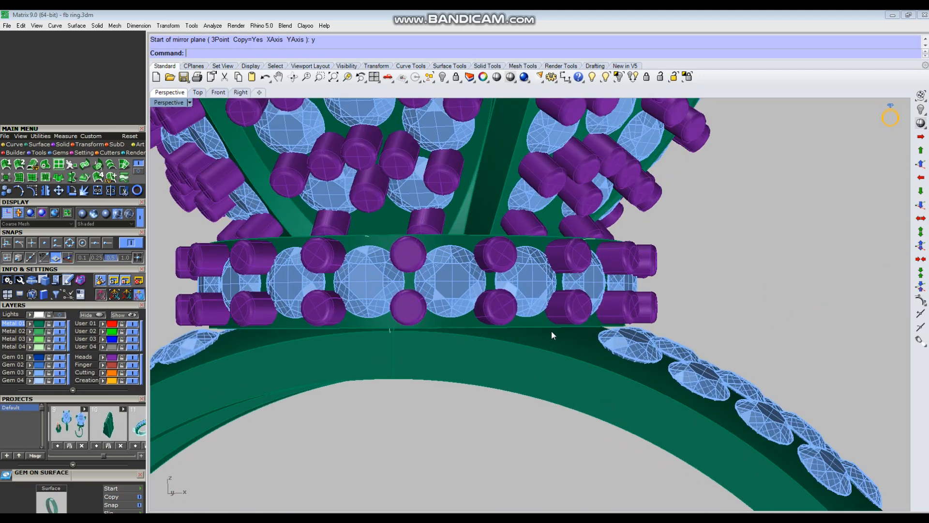
scroll(491, 301, down, 4)
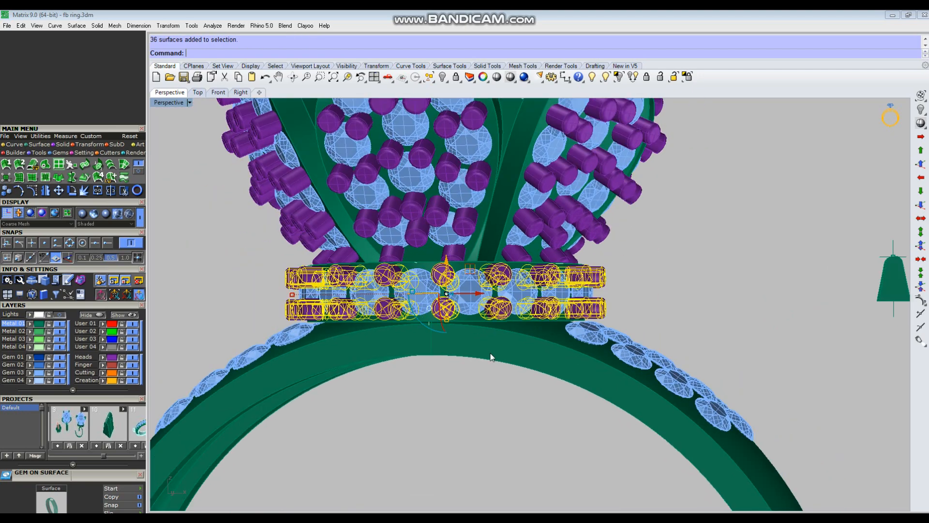
click(472, 387)
scroll(496, 329, down, 8)
right_drag(503, 405, 514, 225)
Try lowering the center diamond setting into the petals, and undo the move after checking it from below.
scroll(491, 170, down, 5)
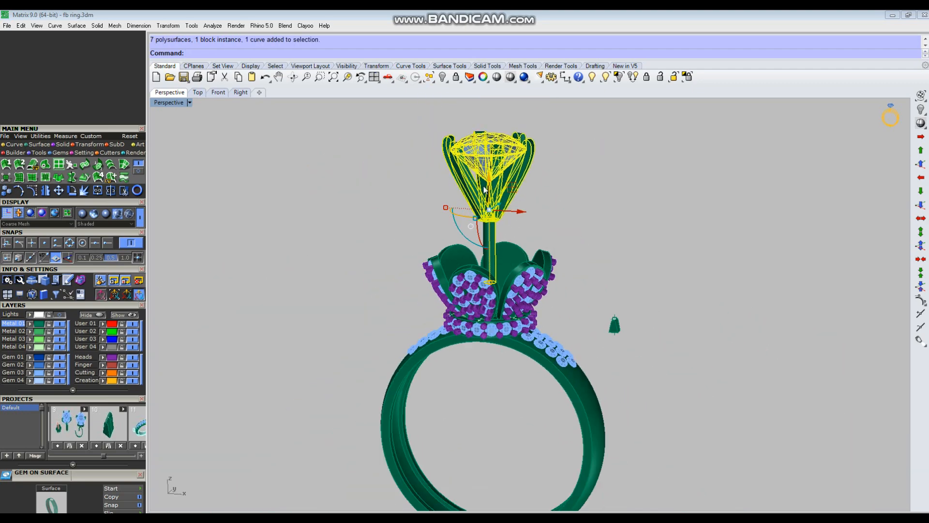
drag(493, 191, 492, 264)
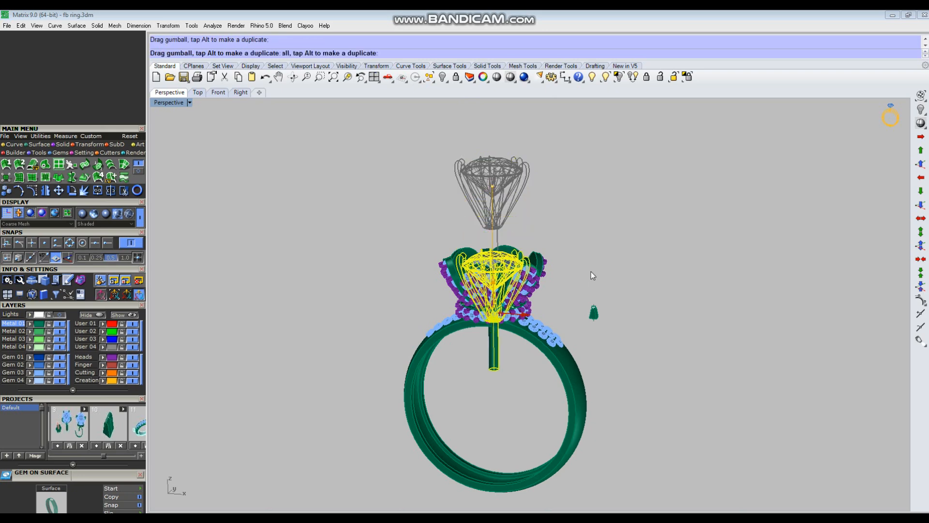
click(591, 269)
scroll(543, 263, up, 3)
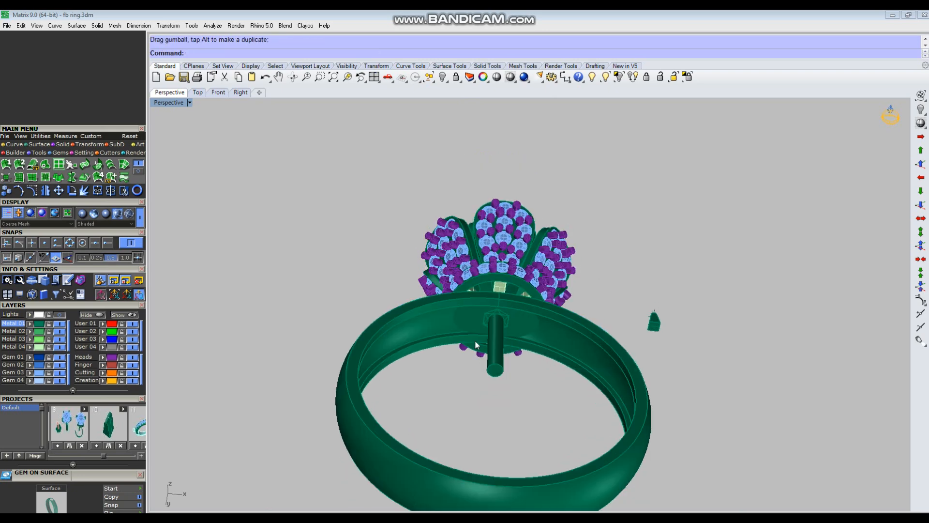
right_drag(550, 220, 530, 312)
key(ctrl+z)
Lower the center diamond setting between the petals so its post passes through the shank.
right_drag(571, 235, 517, 177)
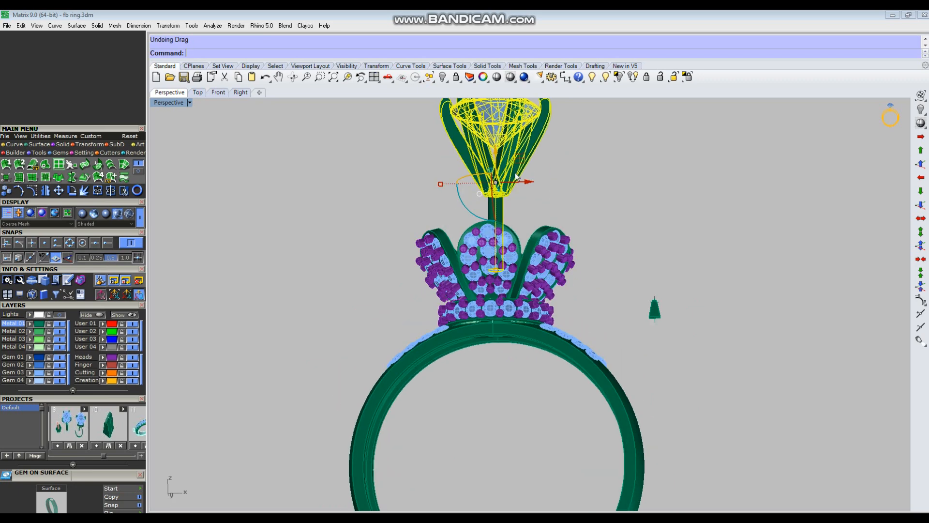
drag(501, 154, 495, 268)
click(641, 247)
right_drag(580, 237, 544, 282)
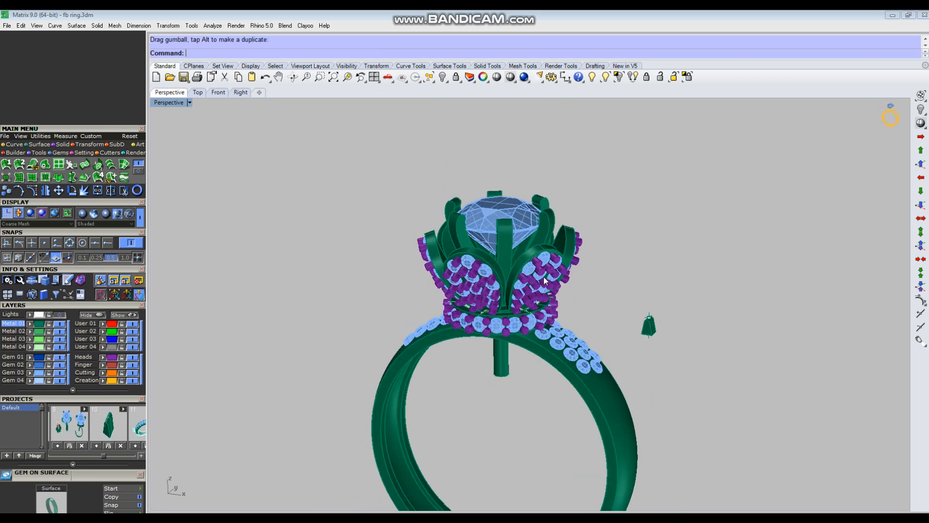
Hide the small spare tapered piece lying beside the ring.
click(544, 278)
click(510, 226)
click(600, 195)
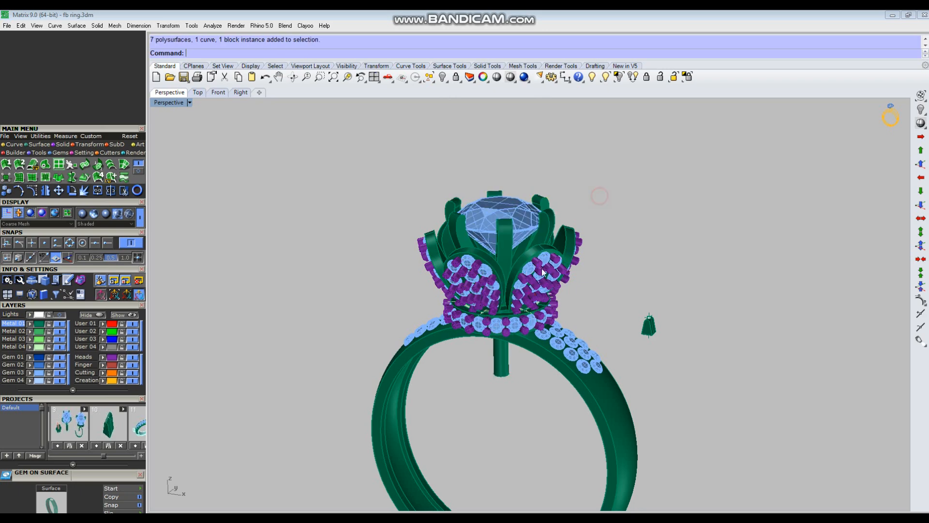
click(640, 335)
key(ctrl+h)
right_drag(573, 304, 531, 293)
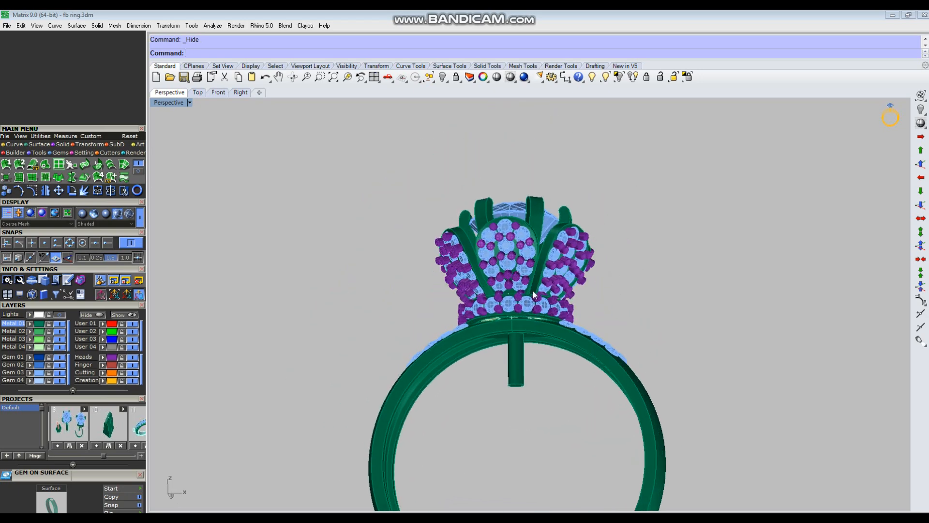
Examine the assembled ring from several angles and in the Front view, including the flower head, shank gems and center post.
right_drag(632, 282, 623, 309)
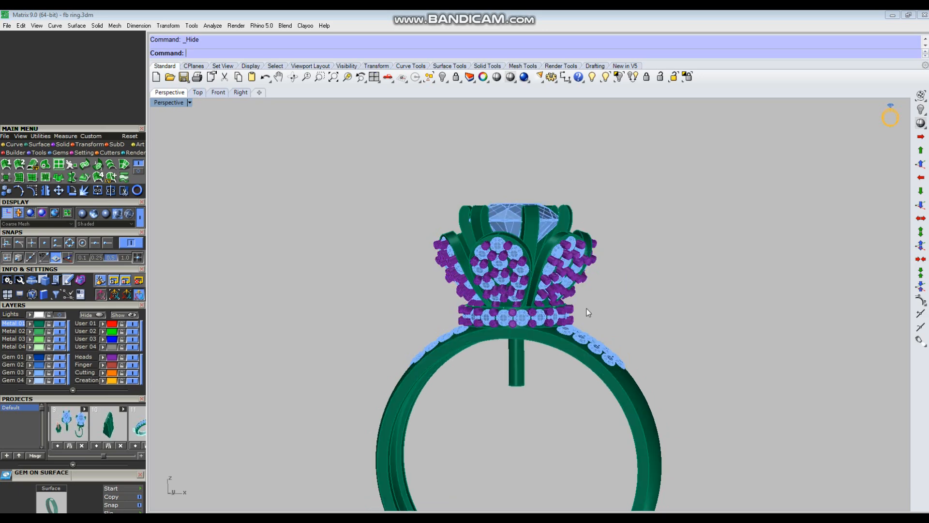
scroll(586, 309, down, 4)
right_drag(533, 283, 548, 316)
key(ctrl+F2)
scroll(559, 308, down, 5)
scroll(545, 332, up, 3)
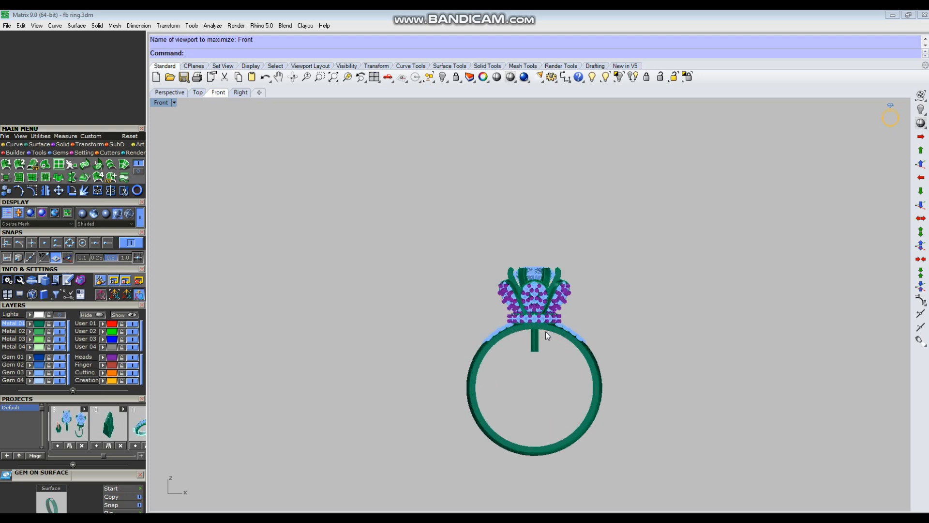
scroll(559, 332, up, 2)
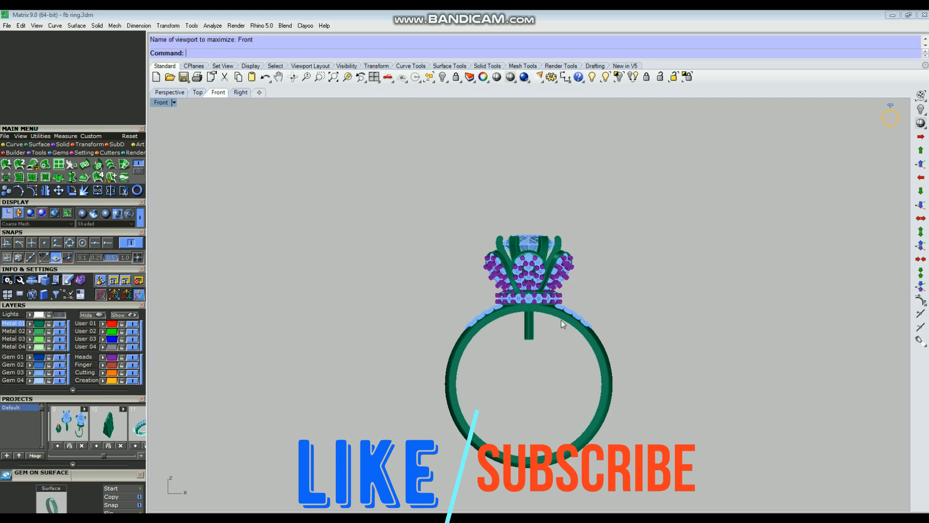
scroll(543, 304, up, 3)
right_drag(543, 292, 530, 282)
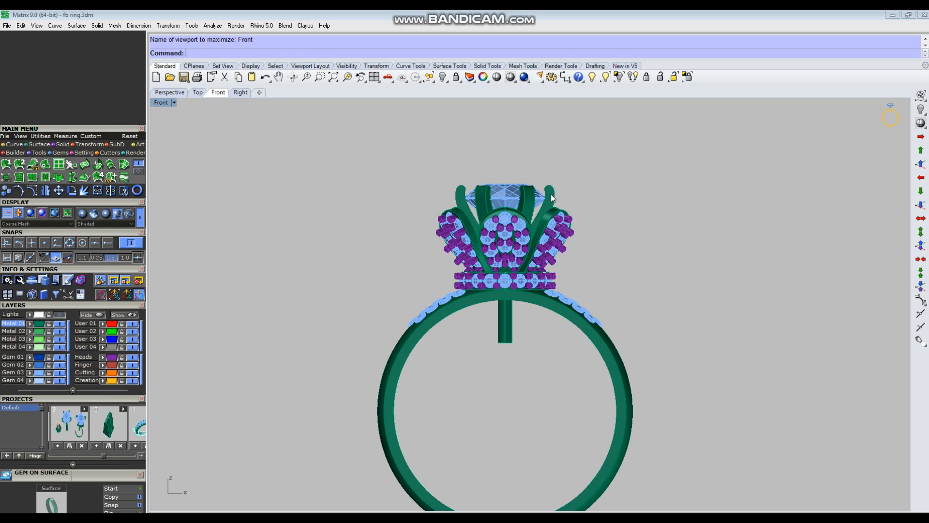
scroll(542, 210, down, 2)
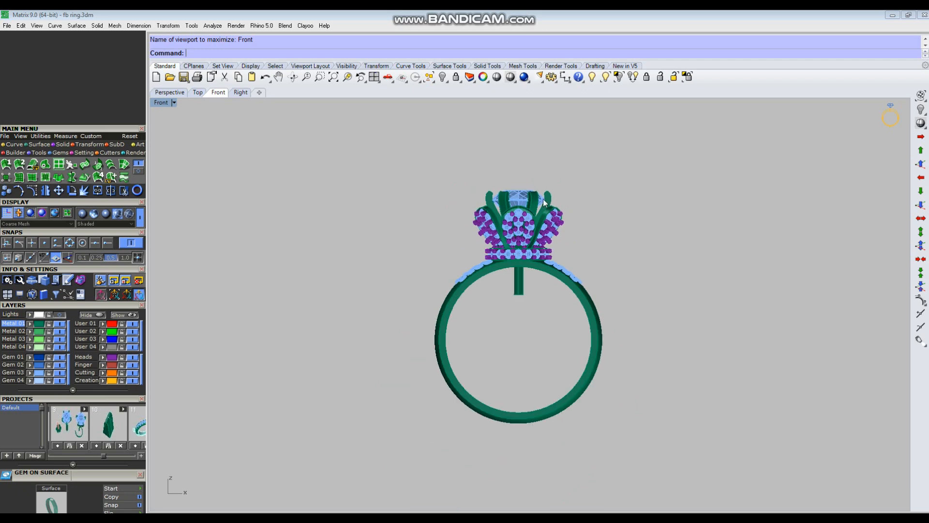